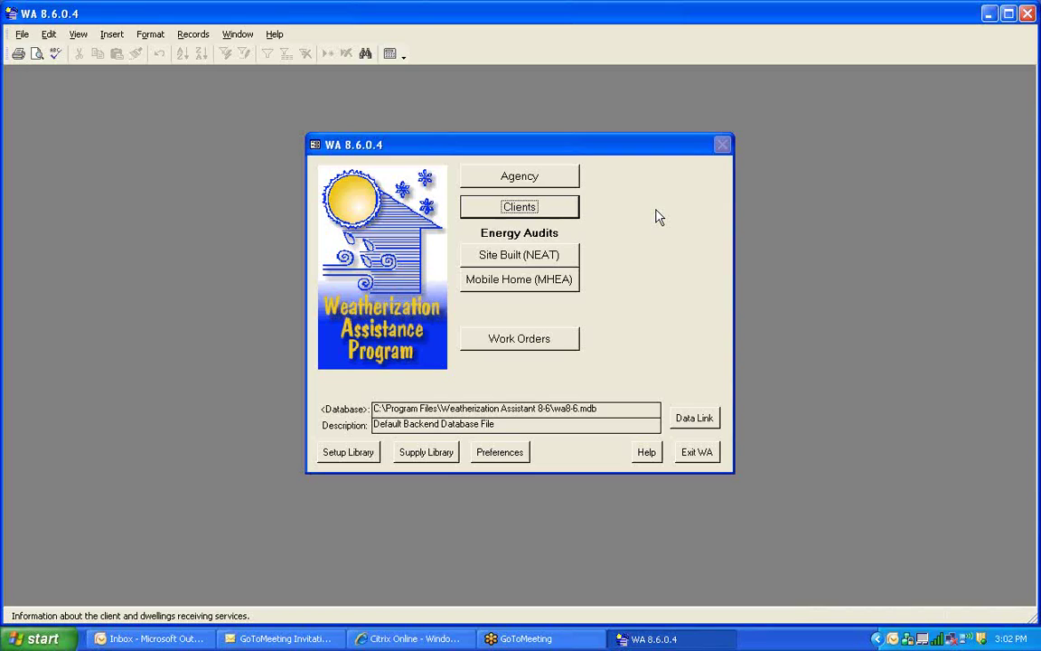
Open the current client's NEAT audit from the client record's audit list.
left_click(572, 203)
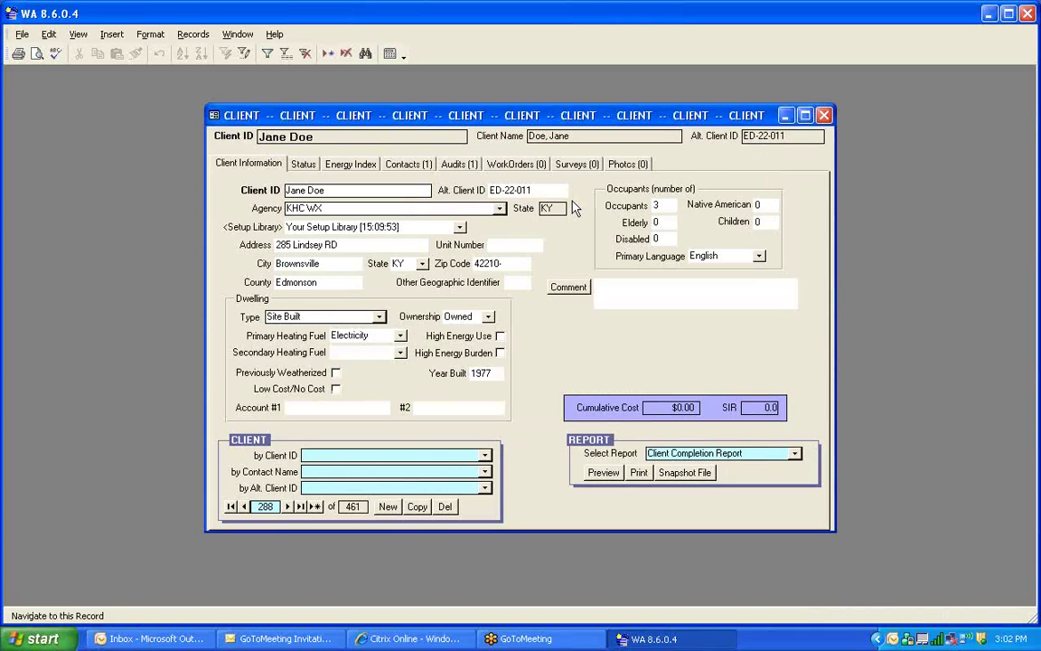
left_click(464, 171)
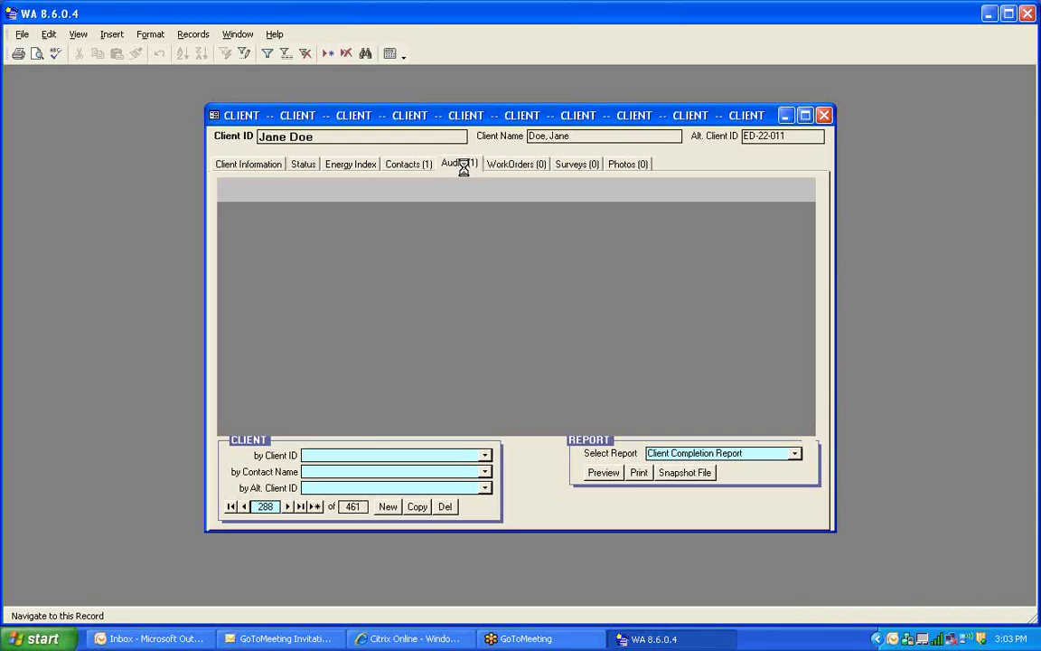
left_click(410, 196)
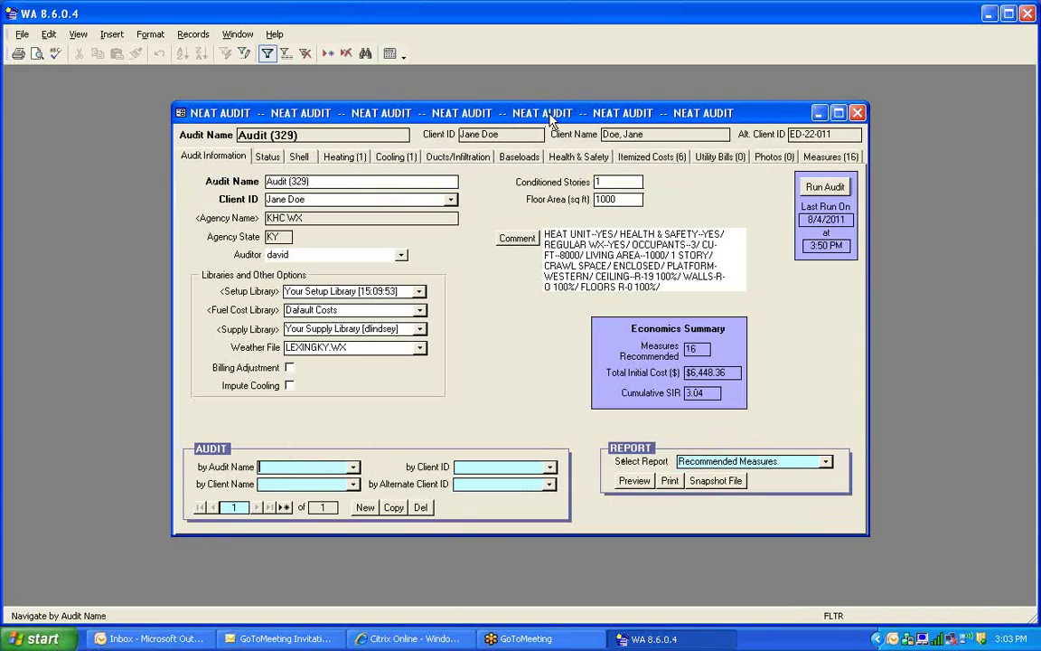
left_click_drag(547, 114, 473, 120)
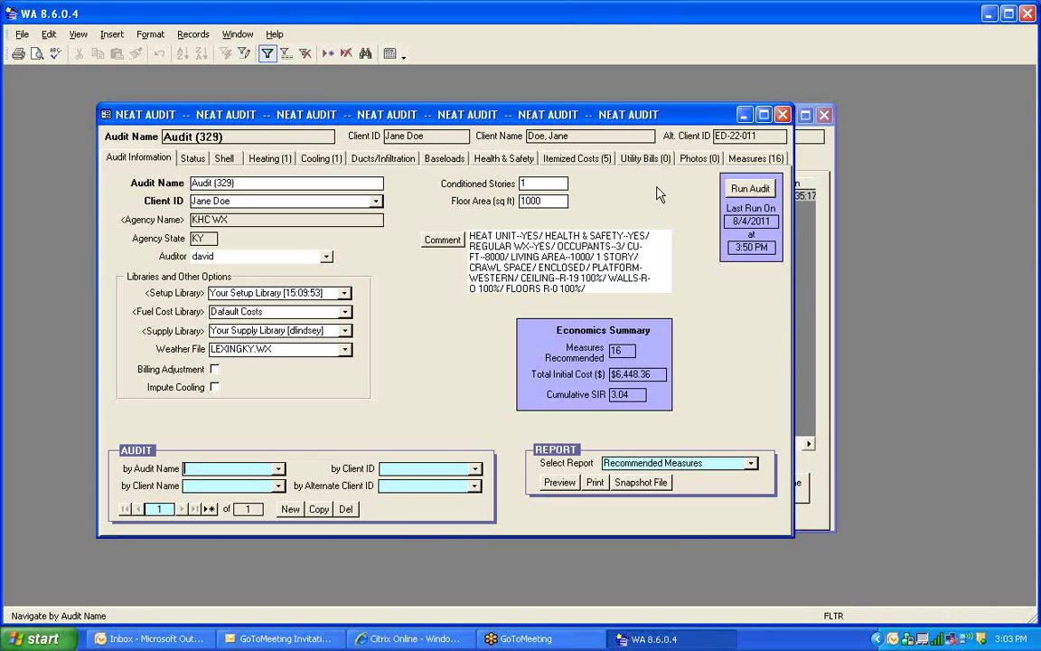
Read the audit's full comment, close it, and display the audit's recommended measures.
left_click(455, 240)
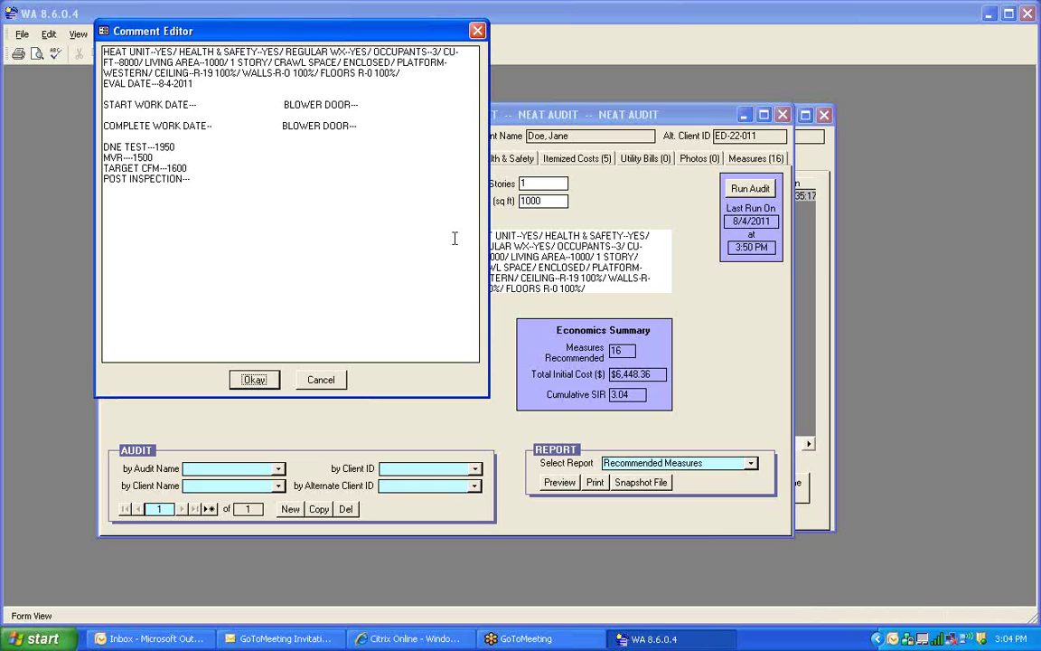
left_click(255, 380)
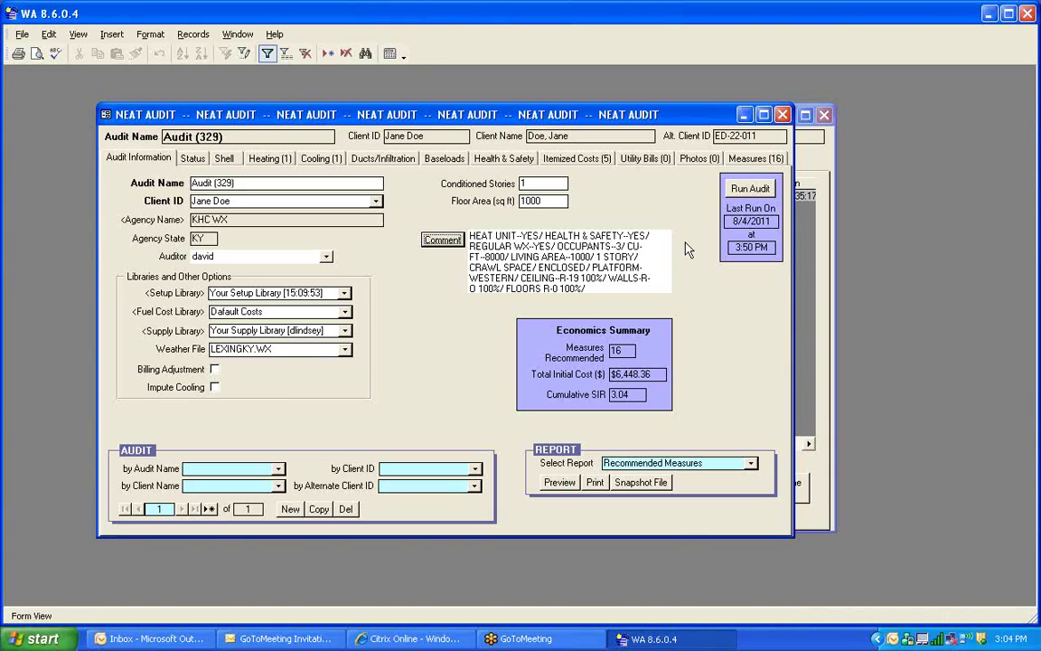
left_click(753, 159)
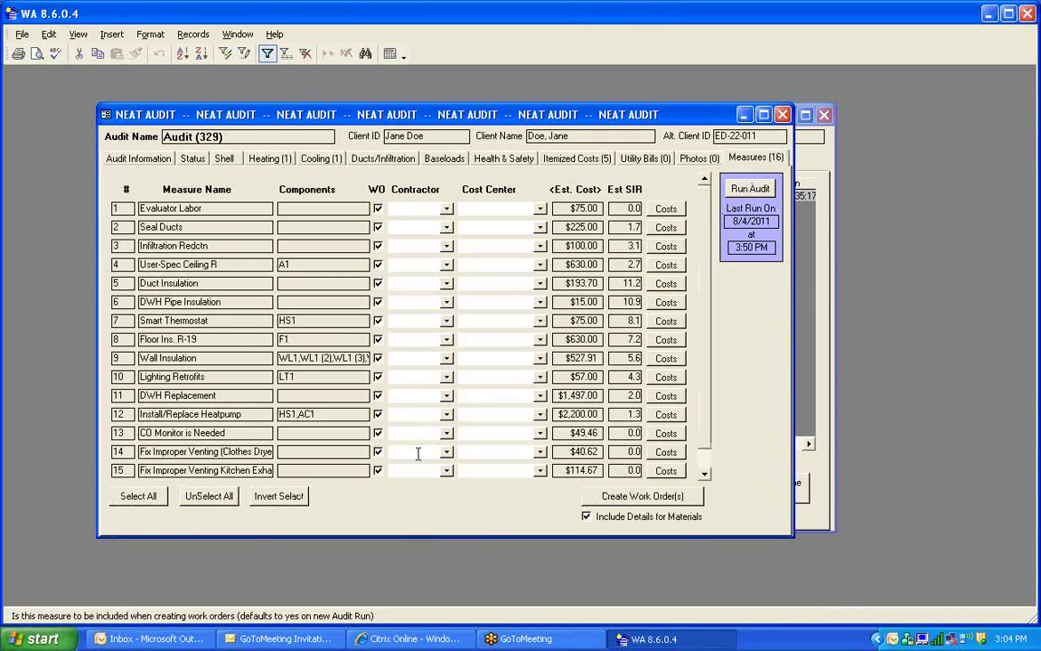
Try limiting the work order to the Evaluator Labor and Seal Ducts measures, and reselect all measures.
left_click(207, 504)
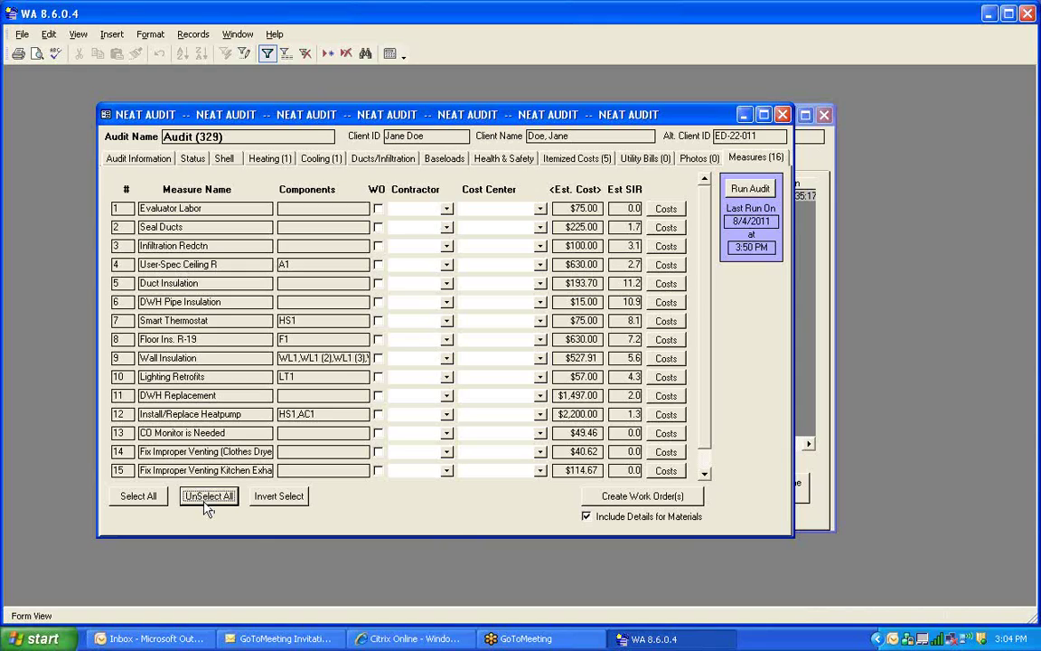
left_click(377, 208)
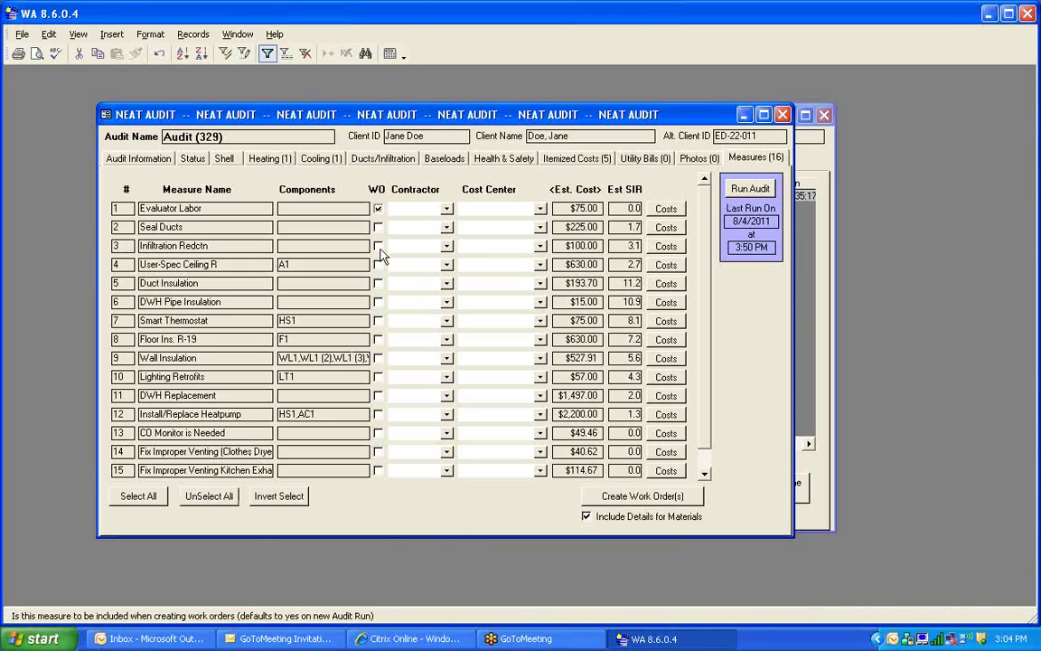
left_click(377, 227)
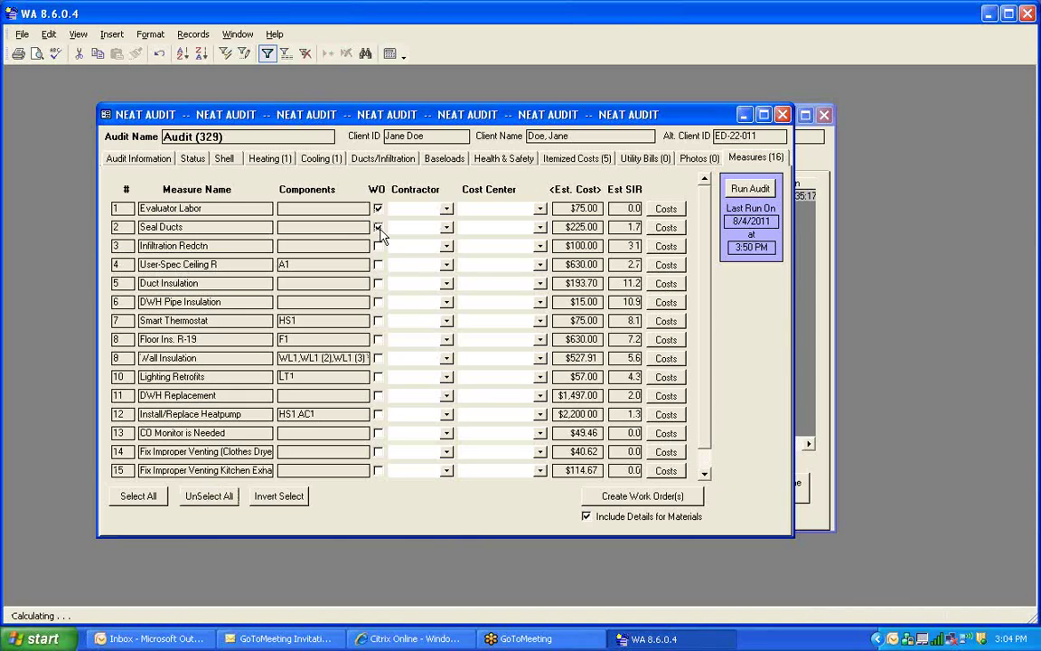
left_click(379, 228)
left_click(379, 210)
left_click(162, 502)
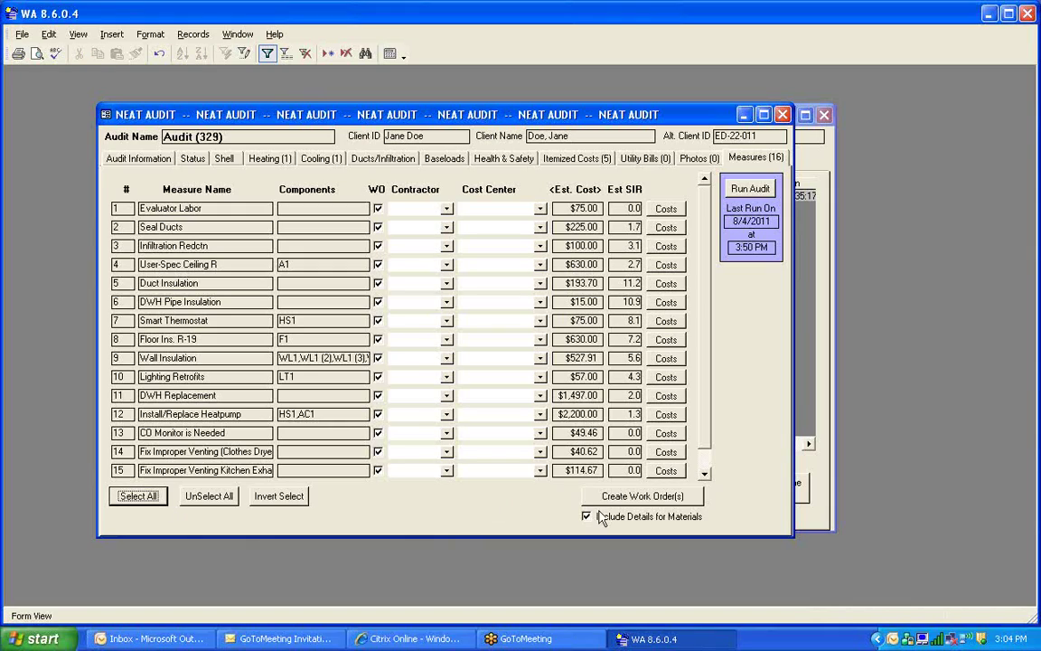
Create a work order from all the selected measures, including details for materials.
left_click(623, 497)
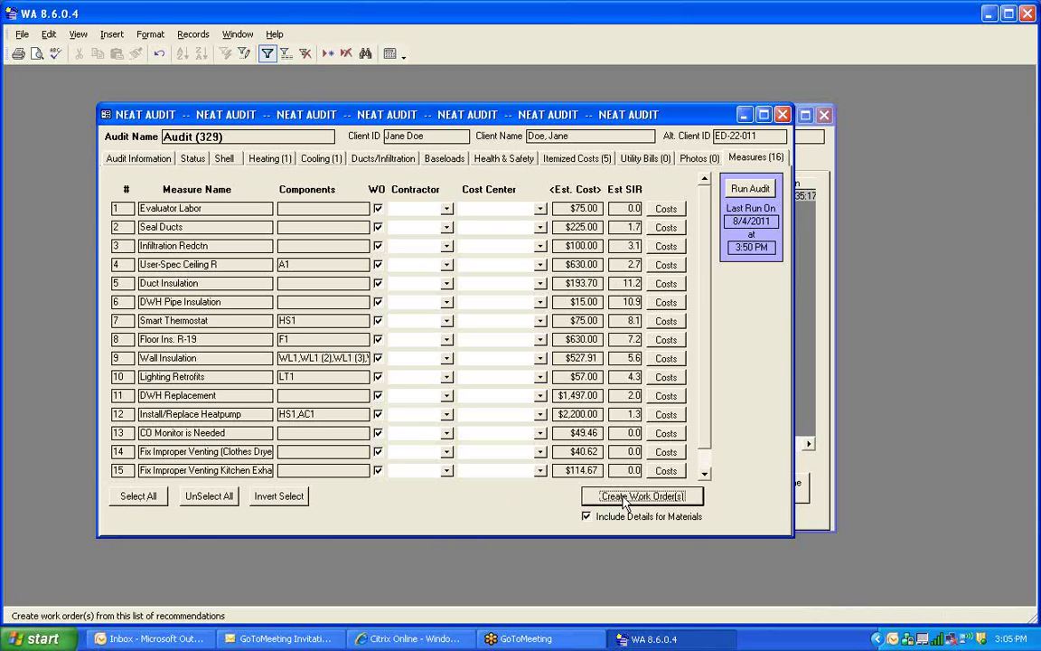
left_click(530, 367)
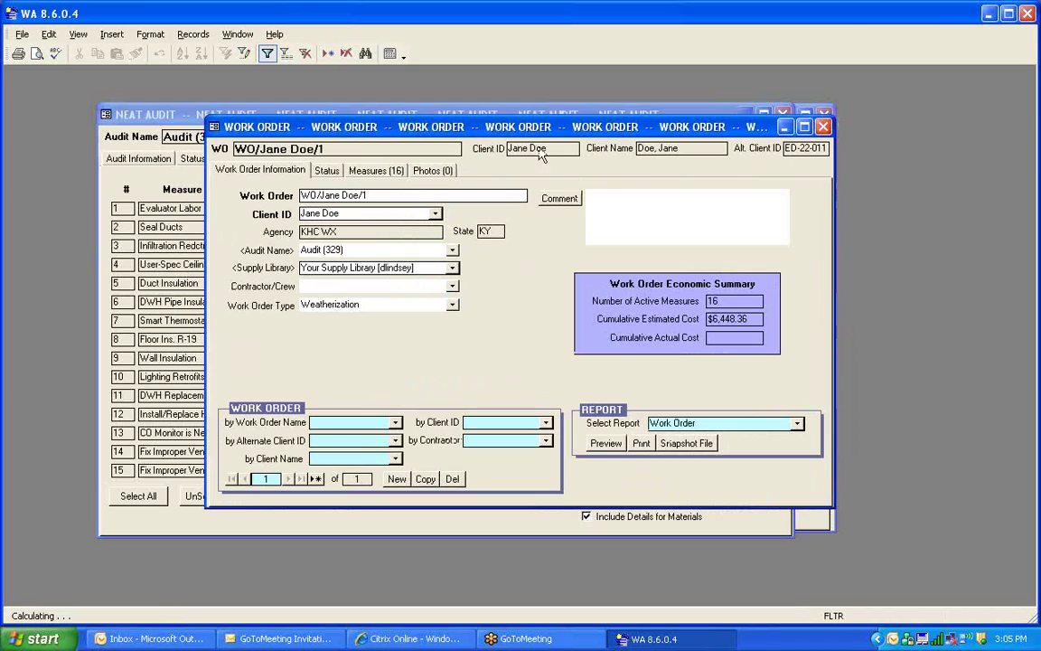
left_click_drag(545, 138, 475, 140)
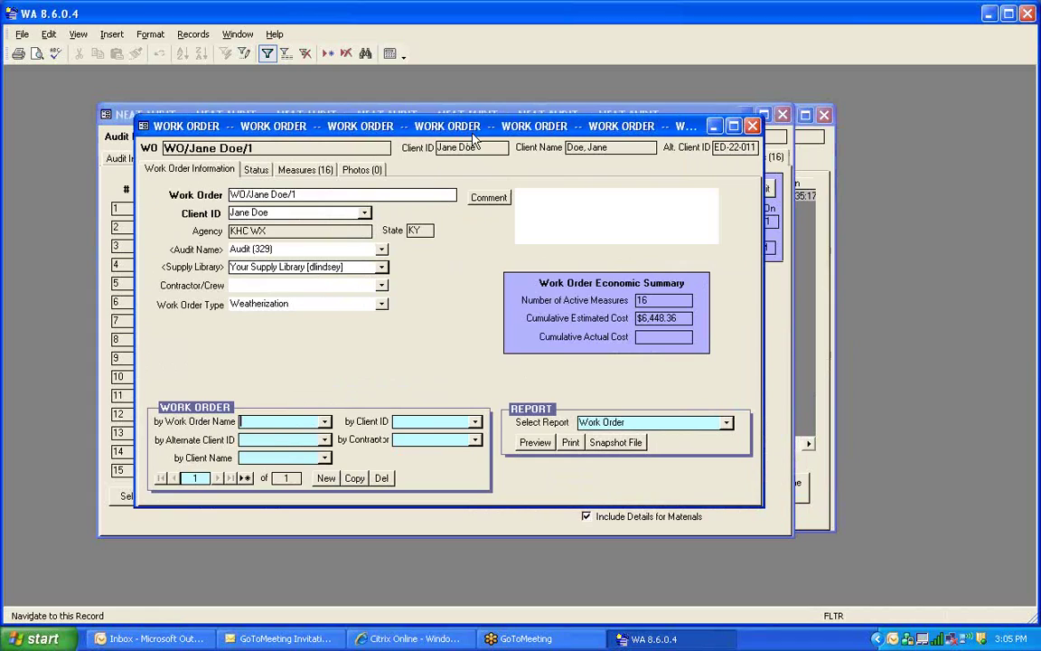
In the work order's Seal Ducts measure, add a material line numbered 1 with the Construction type.
left_click(305, 170)
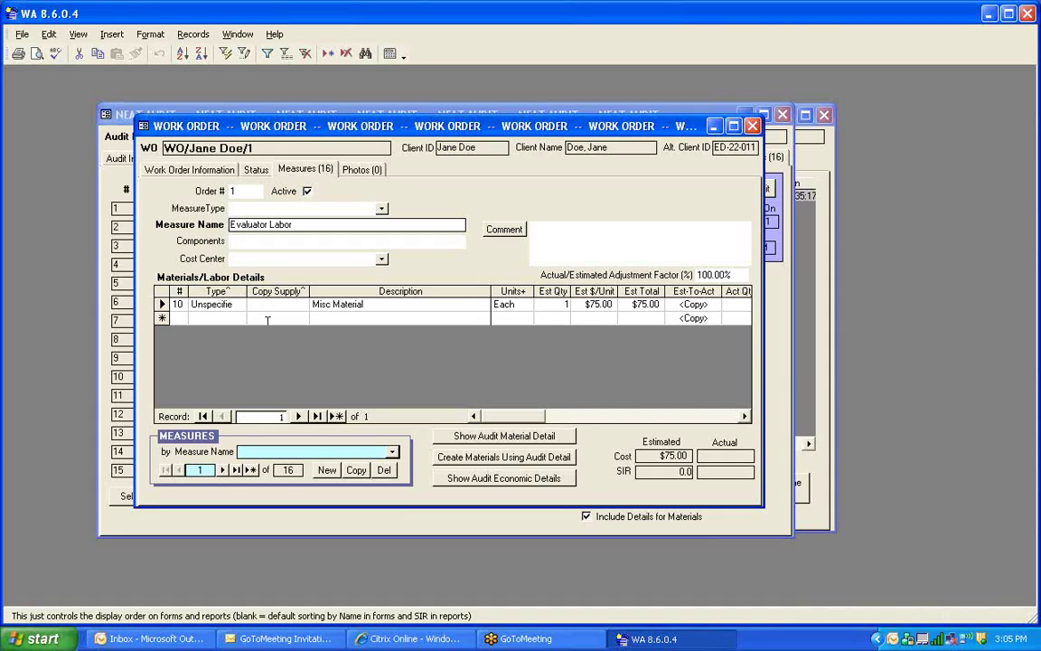
left_click(224, 470)
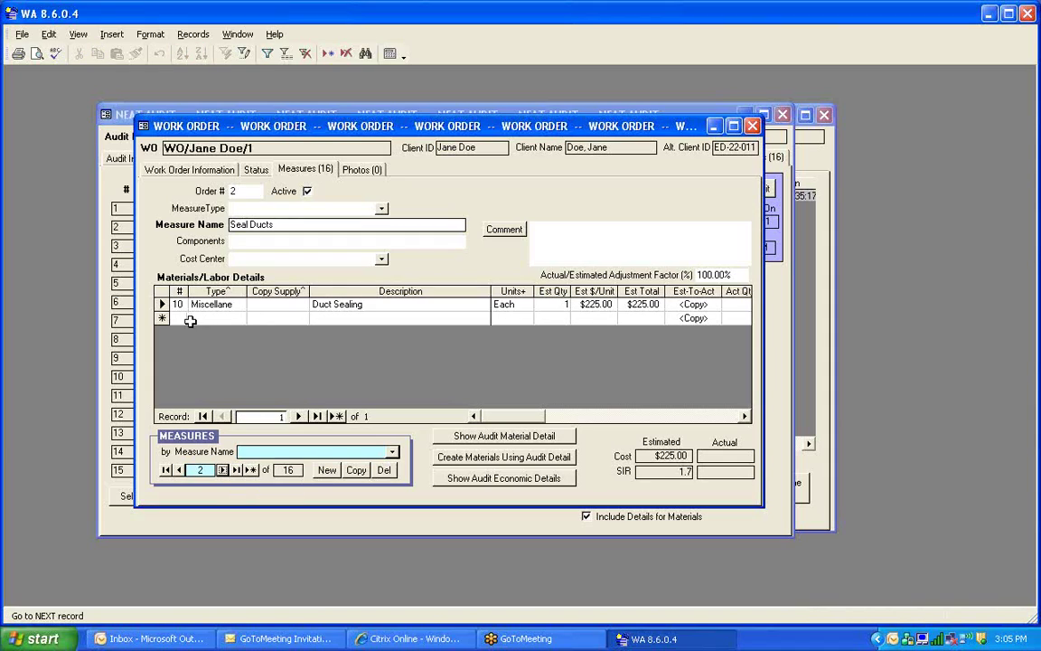
left_click(185, 320)
type("1")
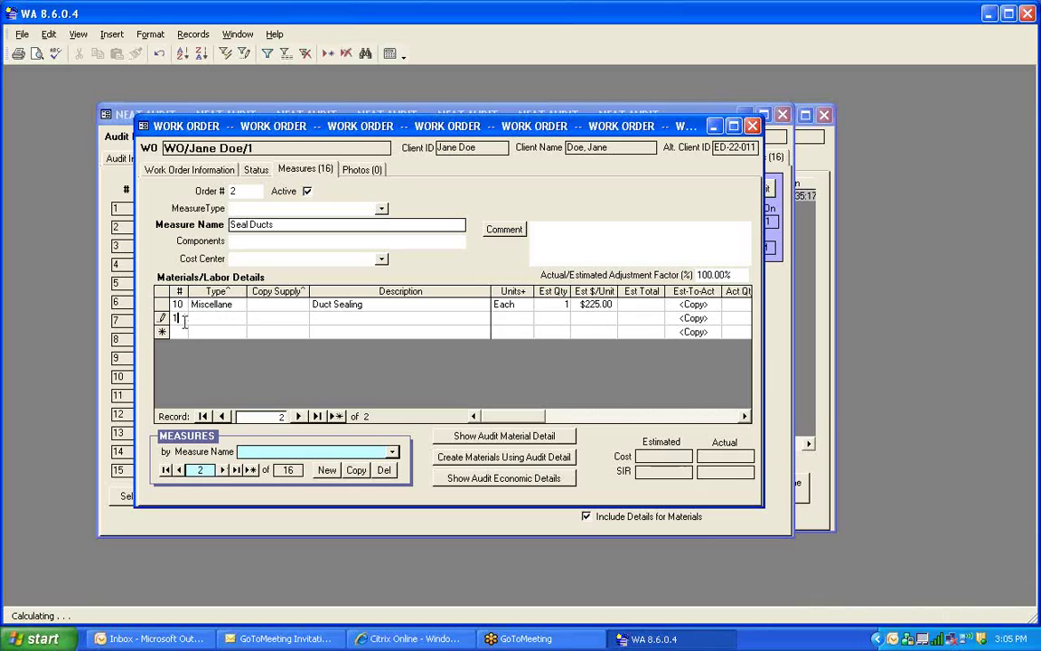
key("Tab")
type("con")
key("Tab")
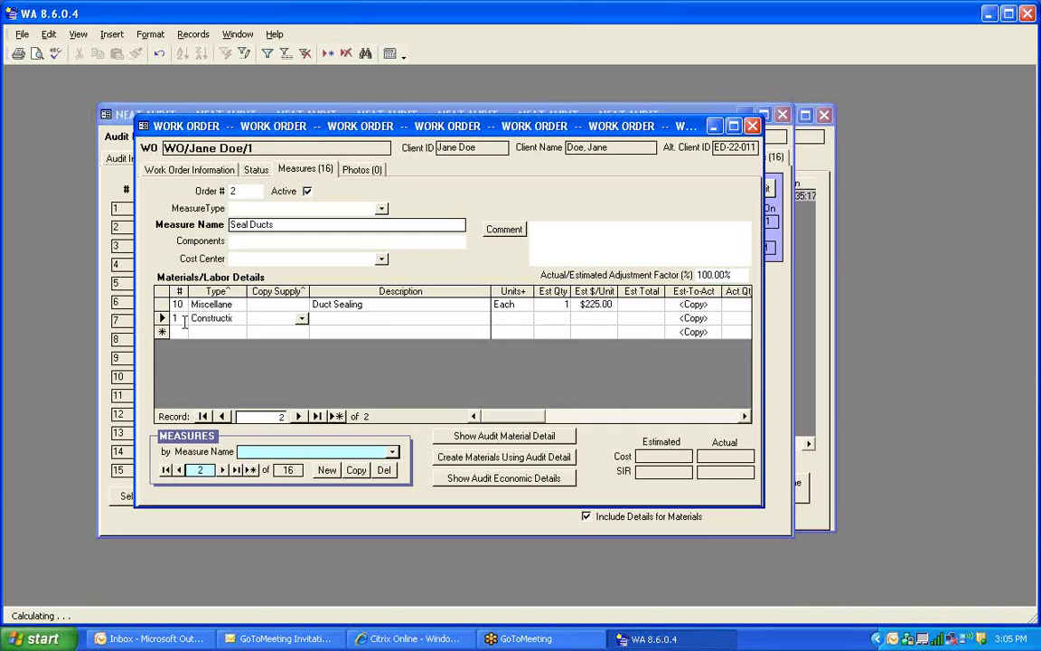
Check the supply list for line 1 and try to enter mastic as its copied supply.
left_click(301, 319)
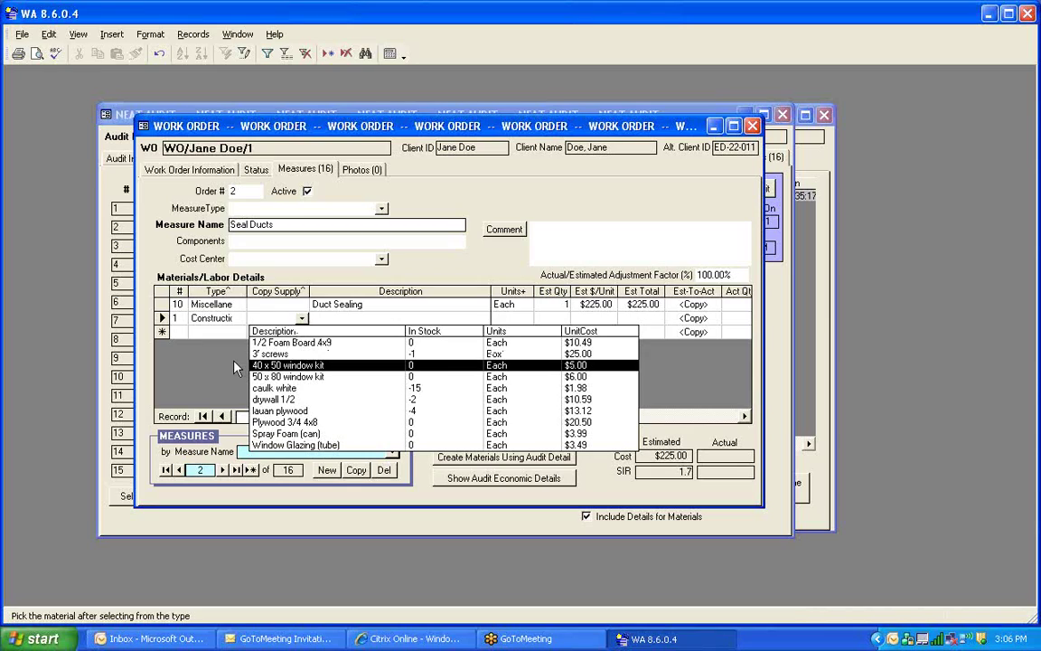
left_click(258, 323)
type("mast")
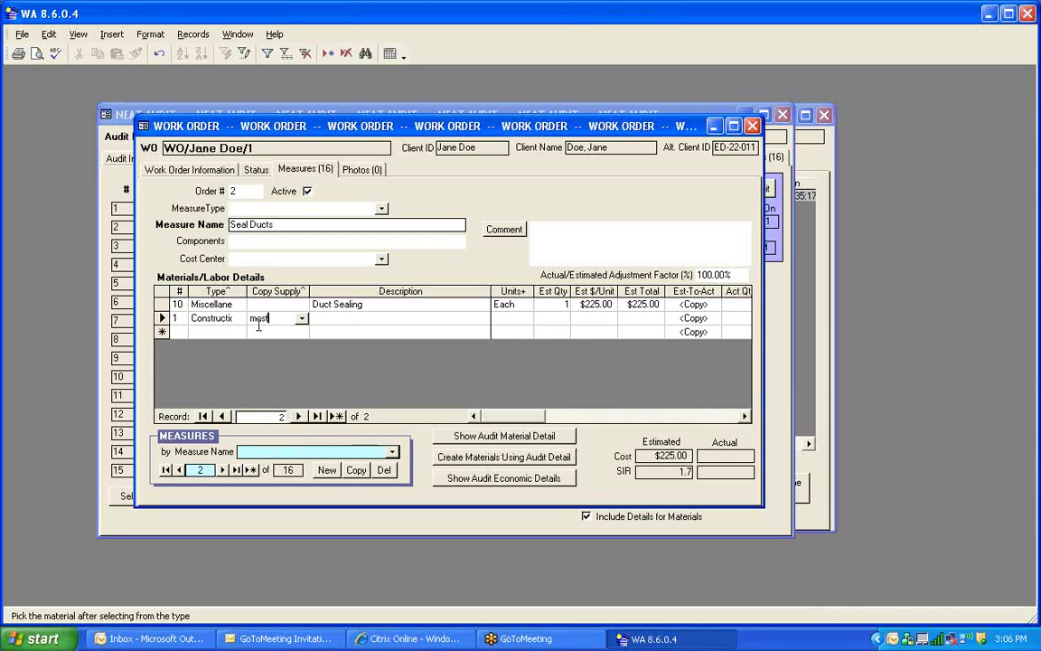
type("ic")
key("Return")
key("Return")
key("BackSpace")
key("BackSpace")
key("BackSpace")
key("BackSpace")
key("BackSpace")
key("BackSpace")
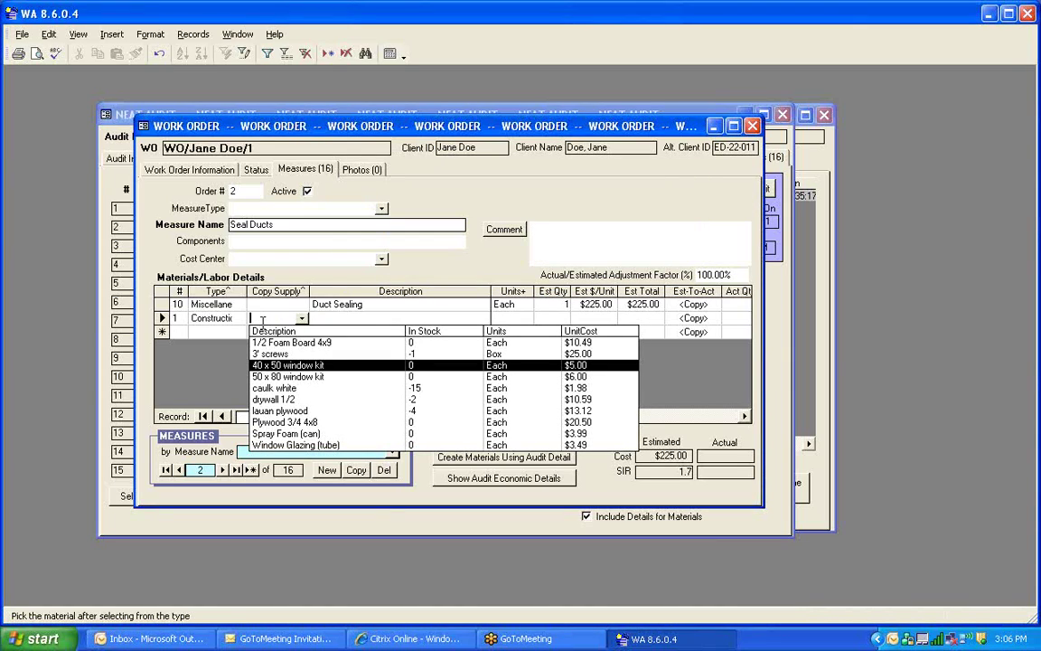
Describe line 1 as mastic, with units Each, an estimated quantity of 2 and an estimated unit cost of $19.95.
key("Tab")
type("ma")
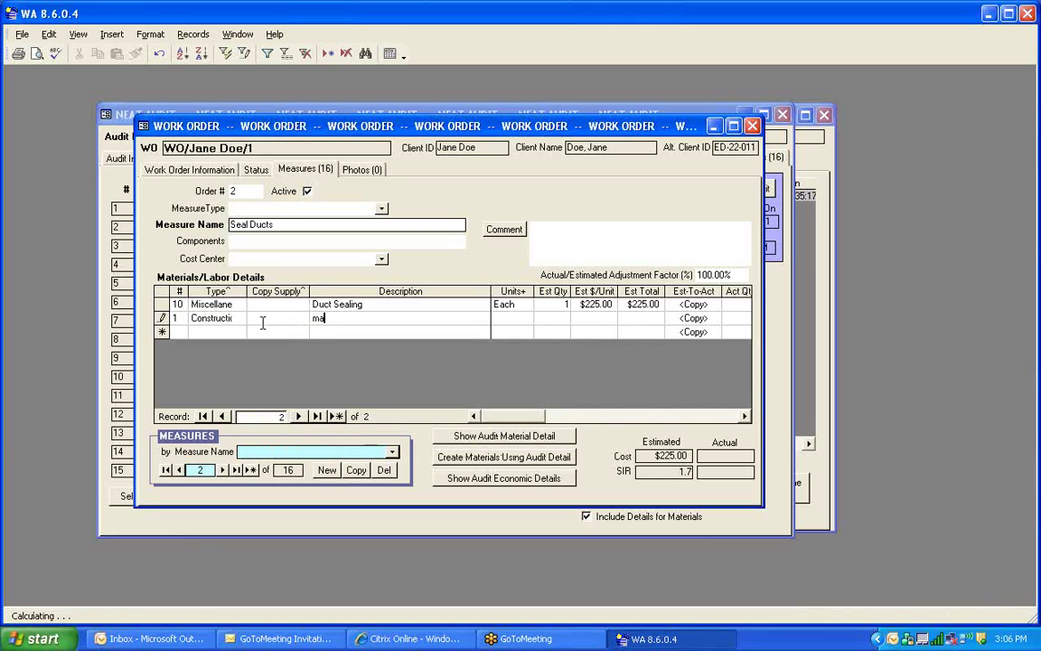
type("stic")
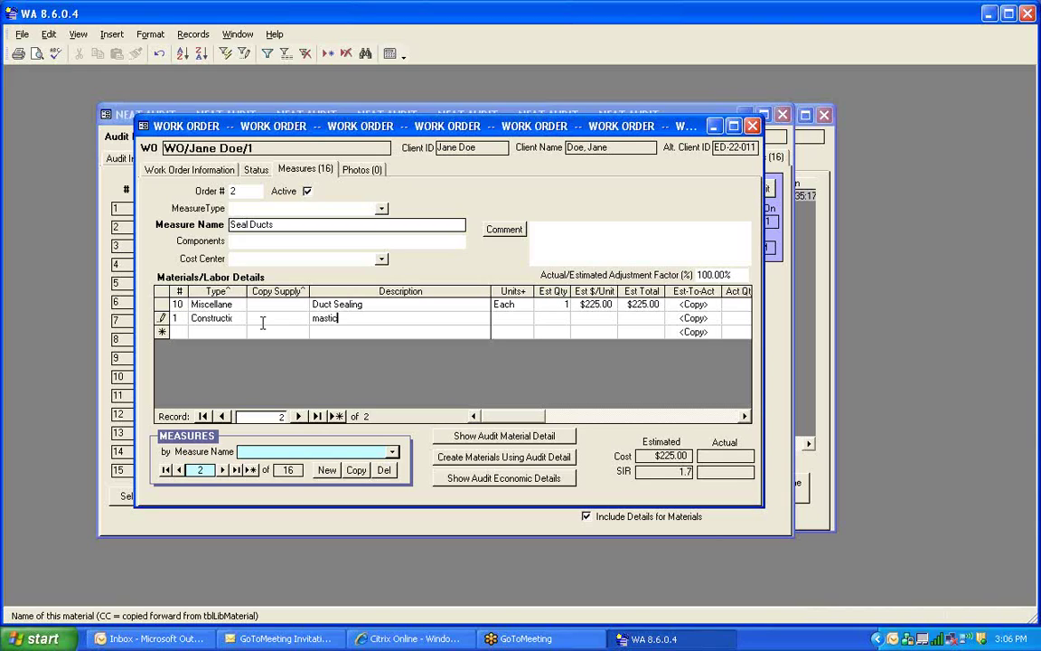
key("Tab")
type("e")
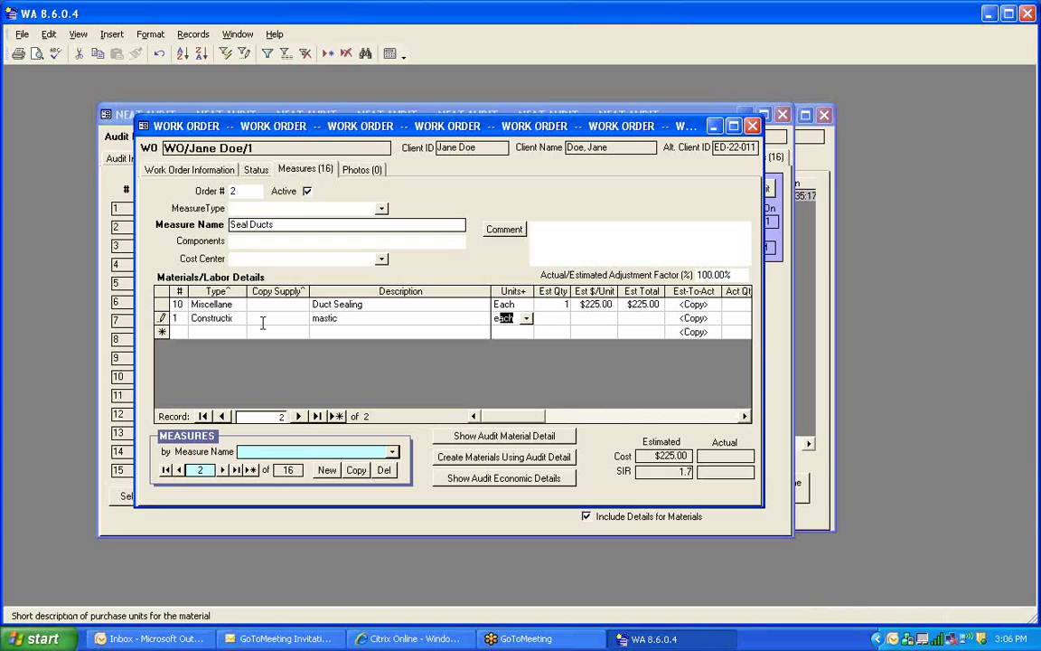
left_click(526, 319)
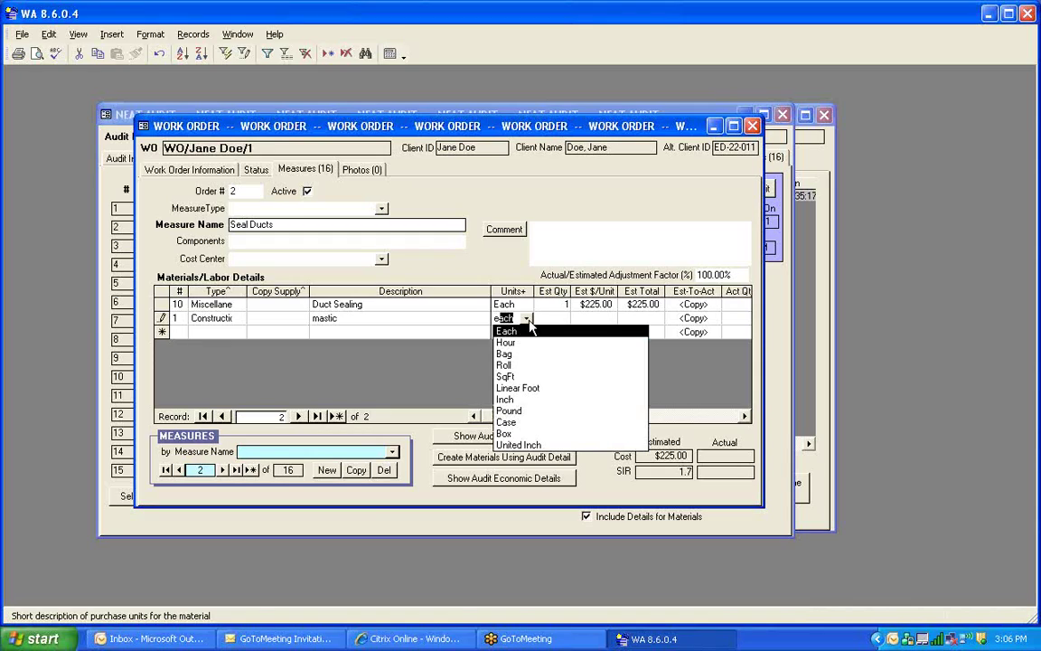
left_click(531, 330)
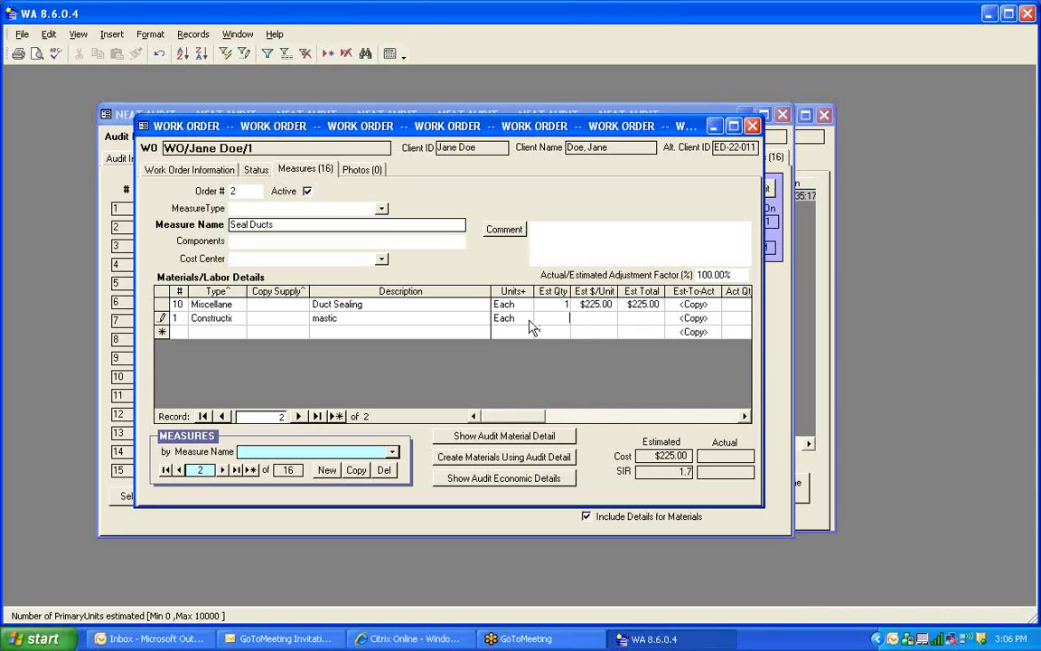
key("Tab")
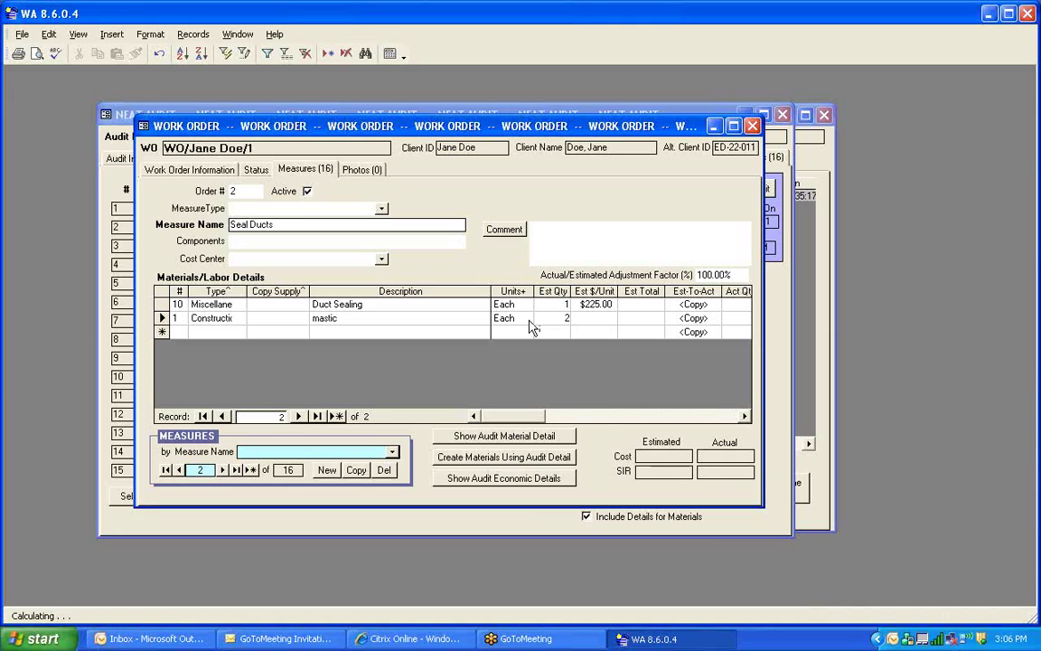
type("19.9")
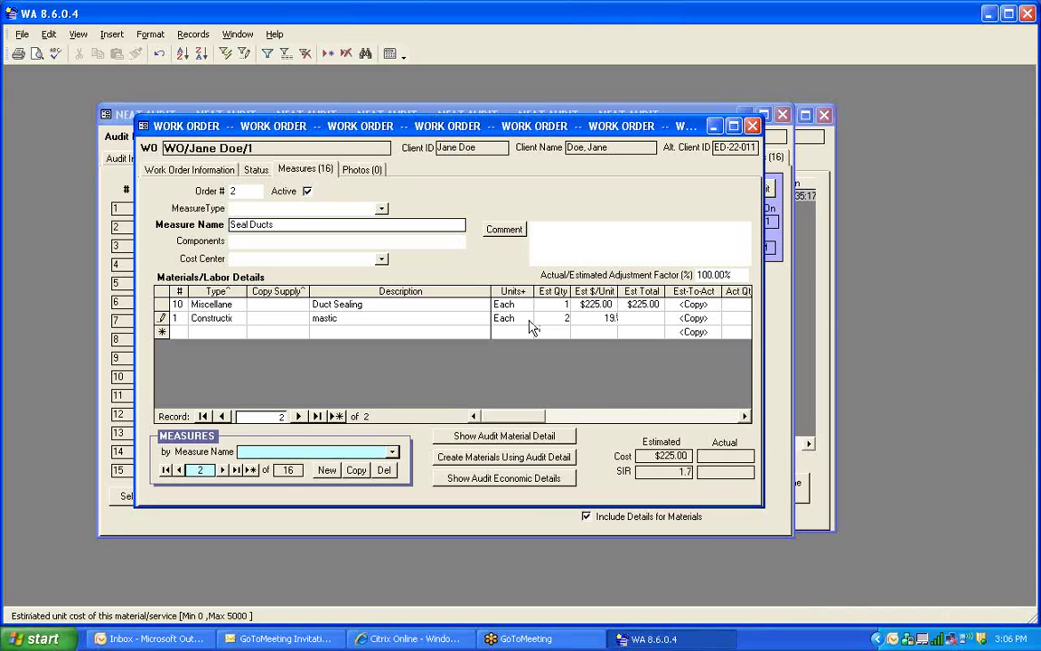
type("5")
key("Tab")
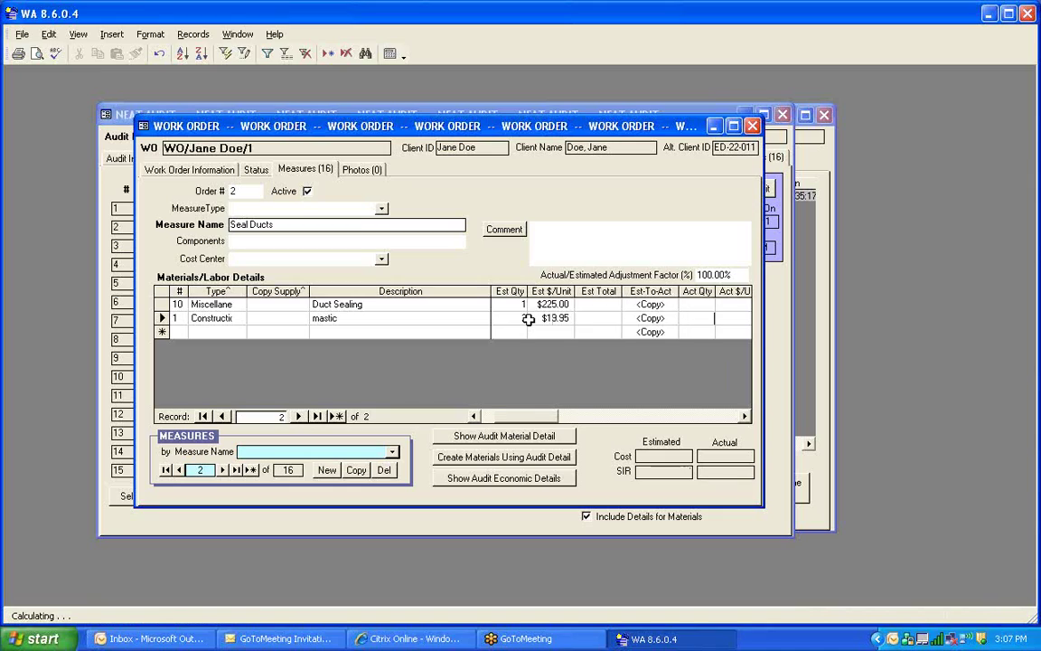
Add a second Seal Ducts material line numbered 2 with the Construction type.
key("Tab")
key("Tab")
key("Tab")
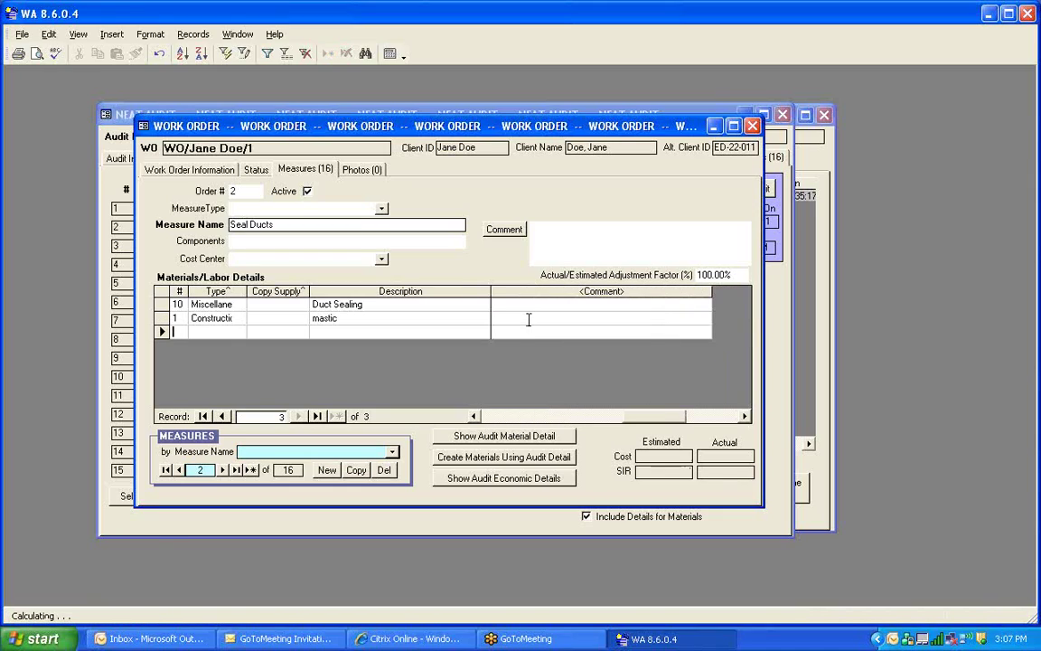
type("21")
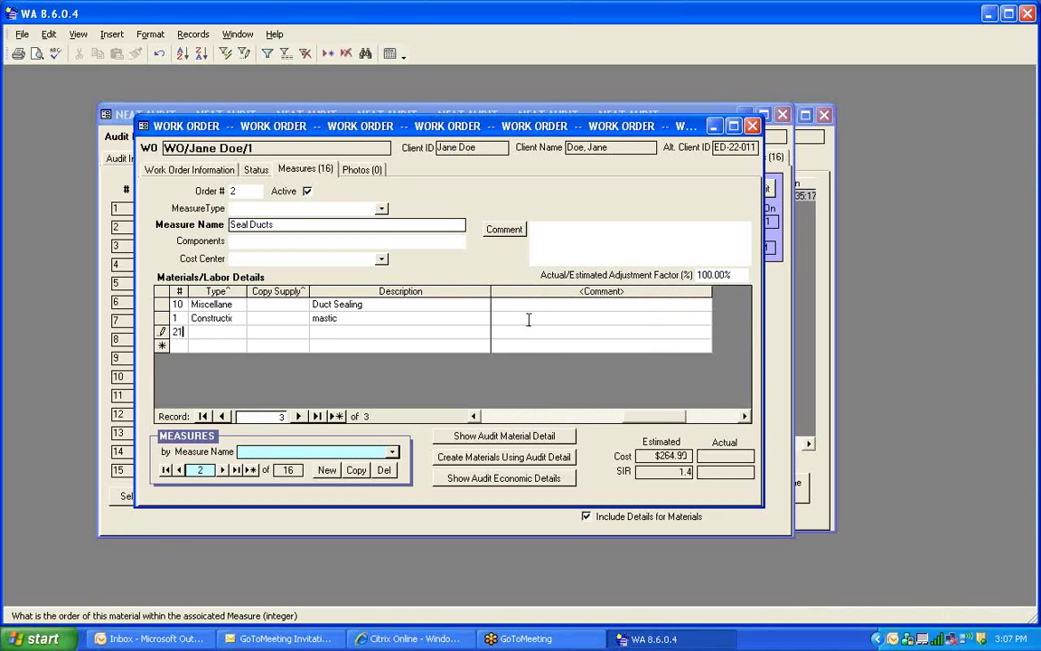
key("BackSpace")
key("Tab")
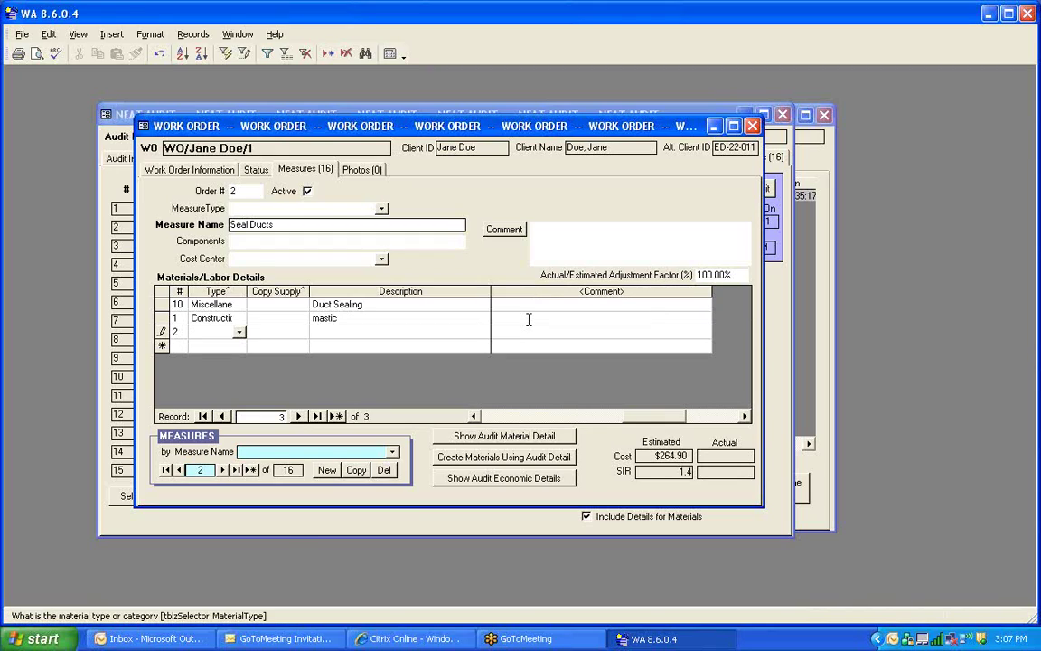
type("cooling Eq")
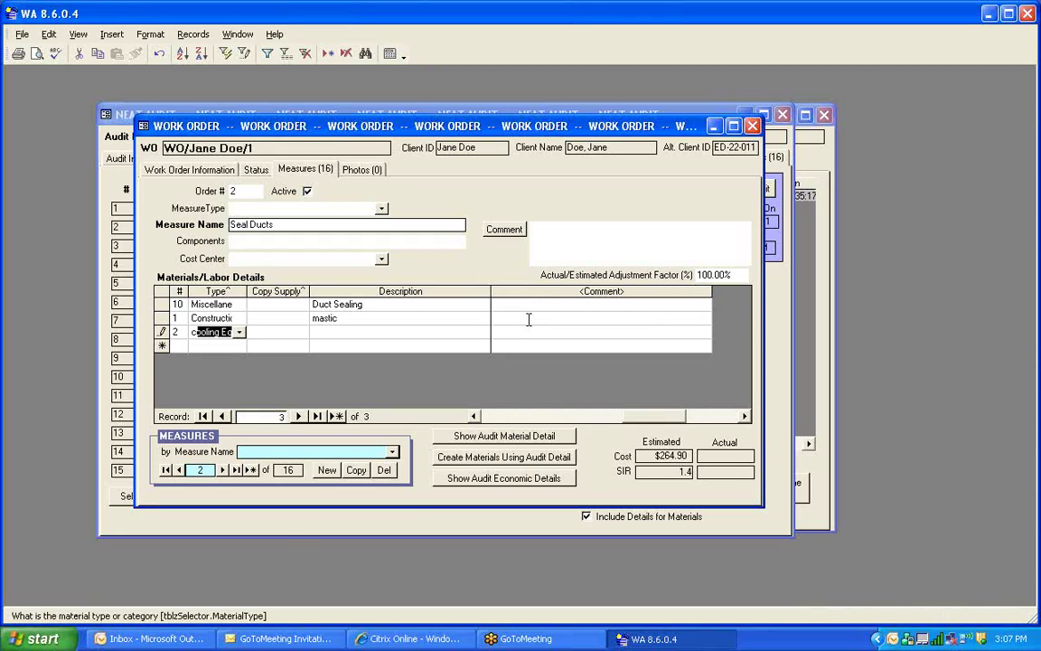
key("Tab")
key("Tab")
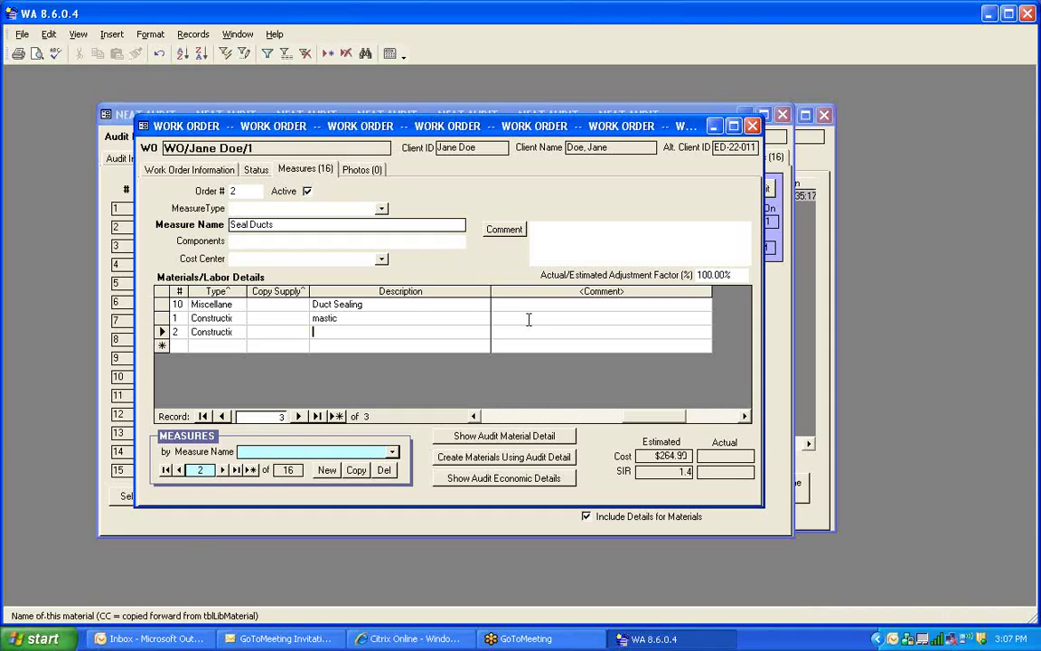
Describe line 2 as mess tape, with units Each, an estimated quantity of 2 and an estimated unit cost of $10.00.
type("mess tape")
key("Tab")
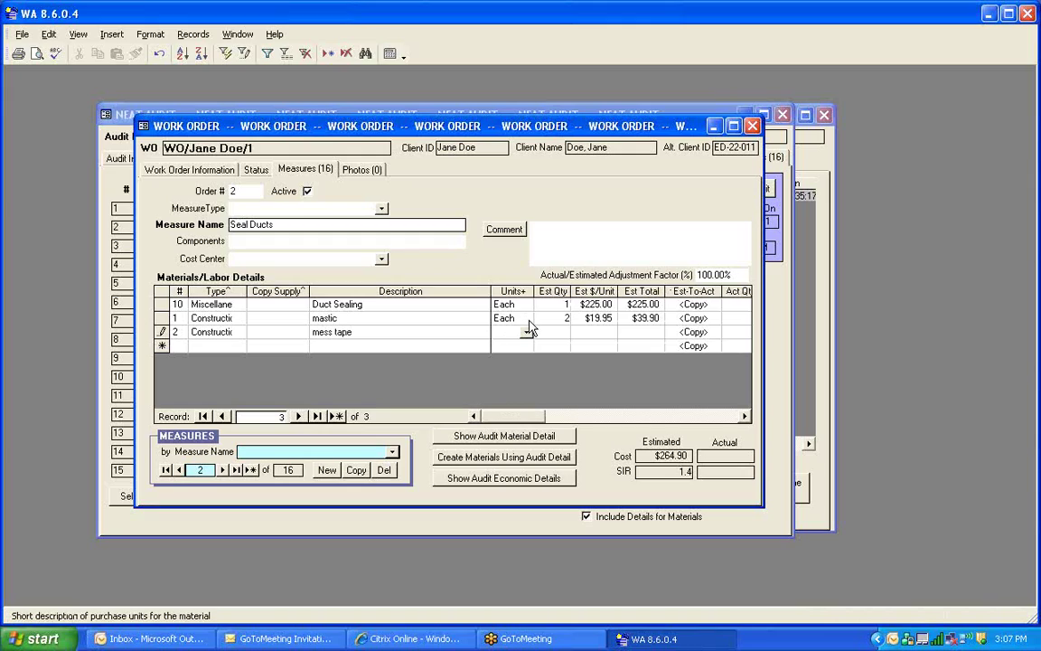
type("Each")
key("Tab")
type("2")
key("Tab")
type("10.00")
key("Tab")
key("Tab")
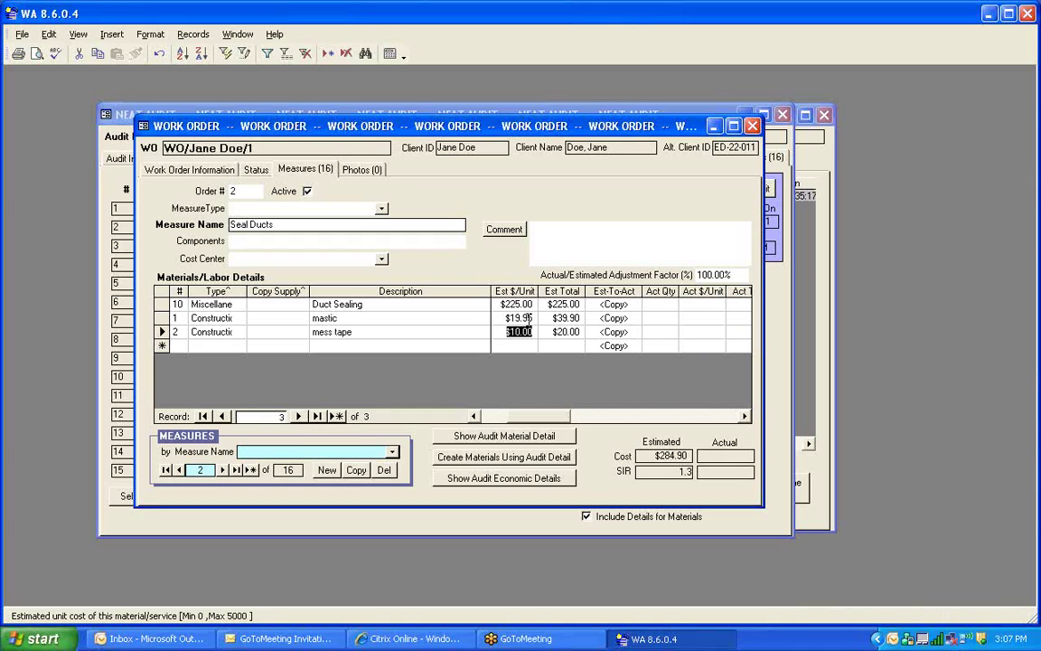
Add a Seal Ducts detail line numbered 3 with the Labor type.
key("Tab")
key("Tab")
key("Tab")
key("Tab")
key("Tab")
key("Tab")
key("Tab")
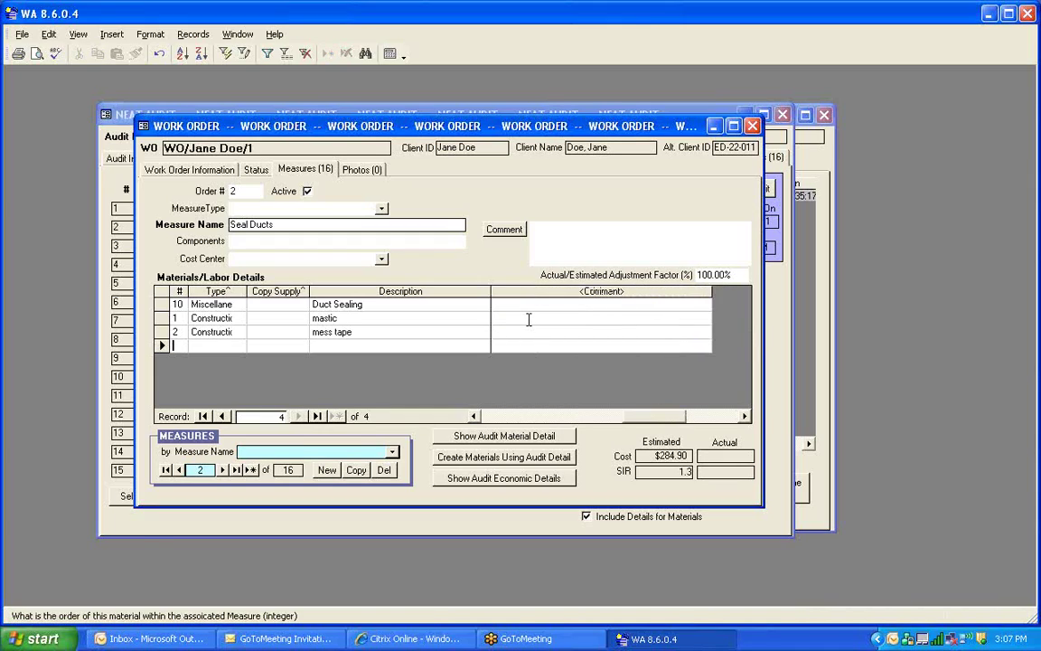
type("3")
key("Tab")
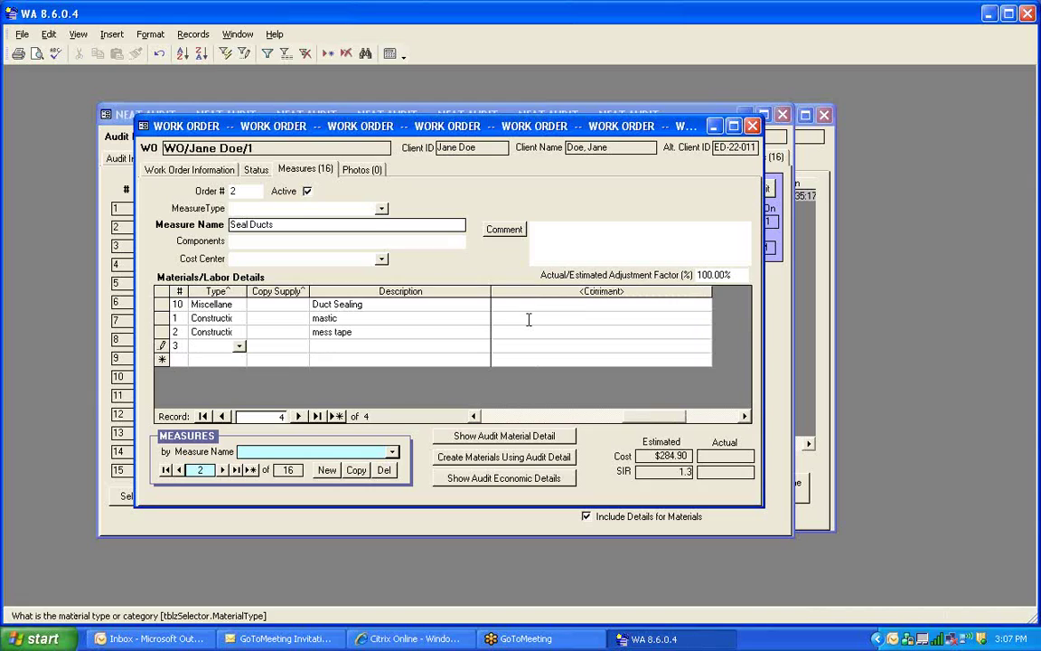
type("Labor")
key("Tab")
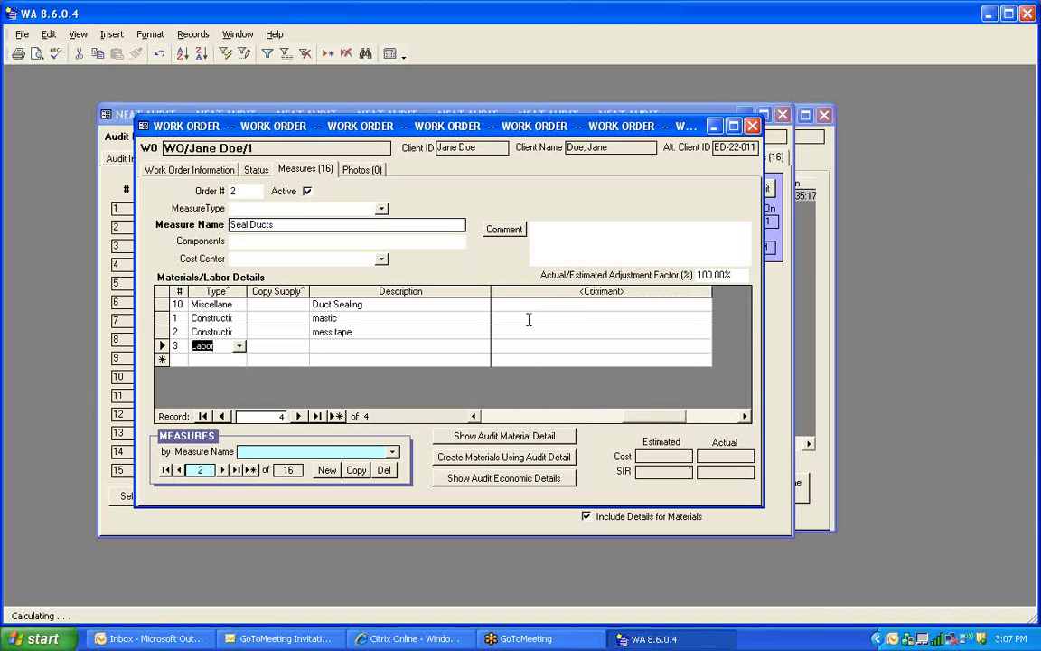
Set line 3's description to crew labor and its estimated quantity to 6 hours.
type("crew labor")
key("Tab")
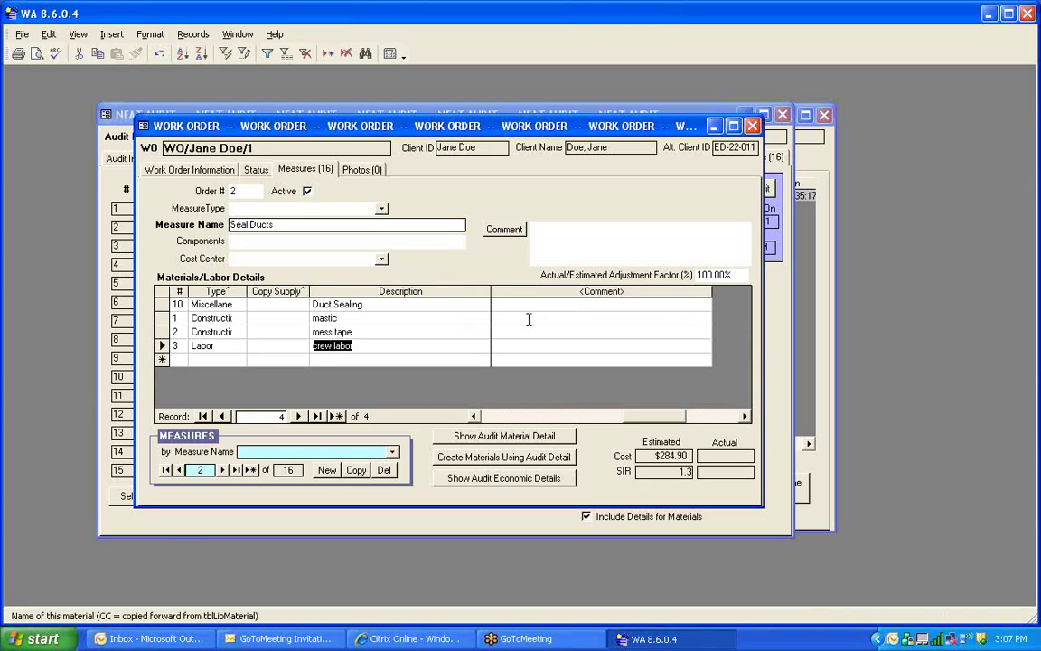
key("Tab")
key("Tab")
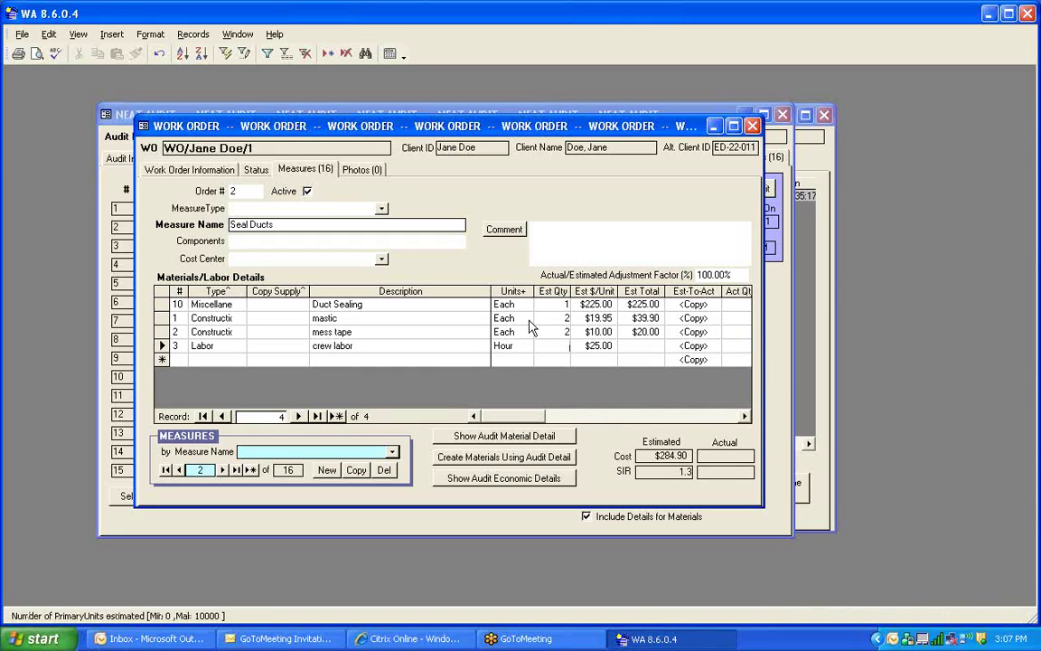
type("6")
key("Tab")
key("Tab")
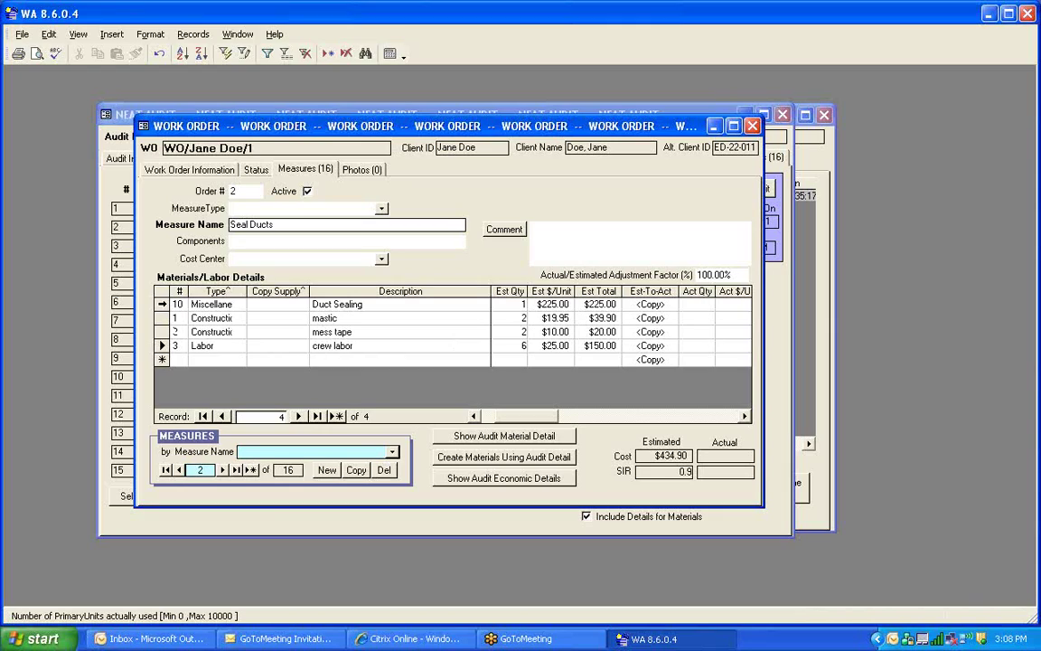
Delete the generic Duct Sealing line numbered 10 from the Seal Ducts details.
left_click(163, 304)
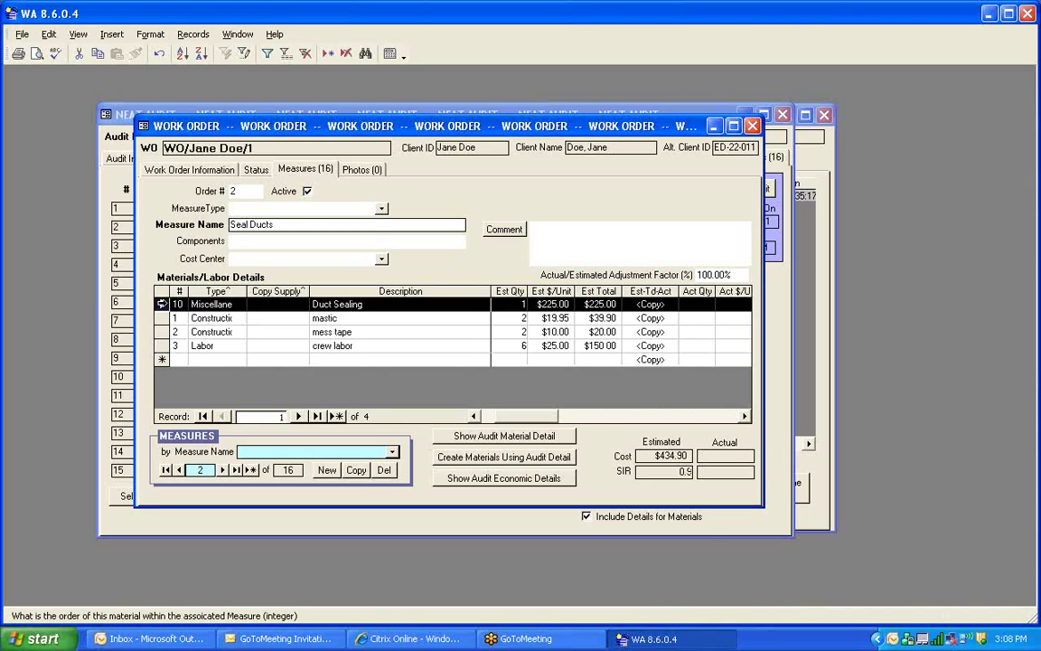
key("Delete")
key("Return")
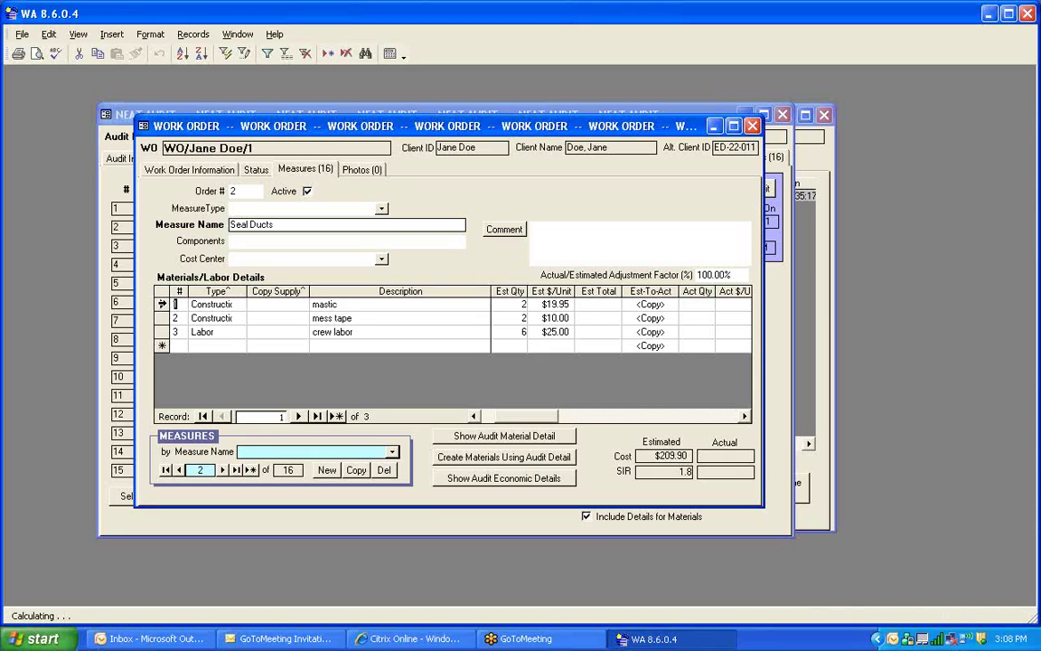
In the Infiltration Redctn measure, add a material line numbered 1 with the Construction type.
left_click(222, 470)
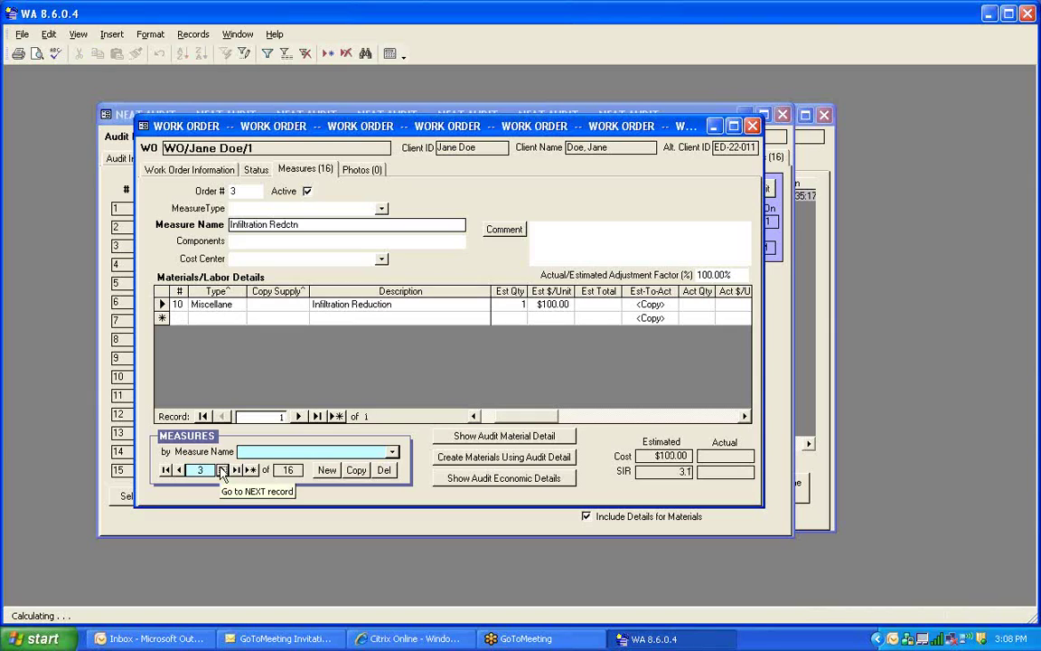
left_click(178, 318)
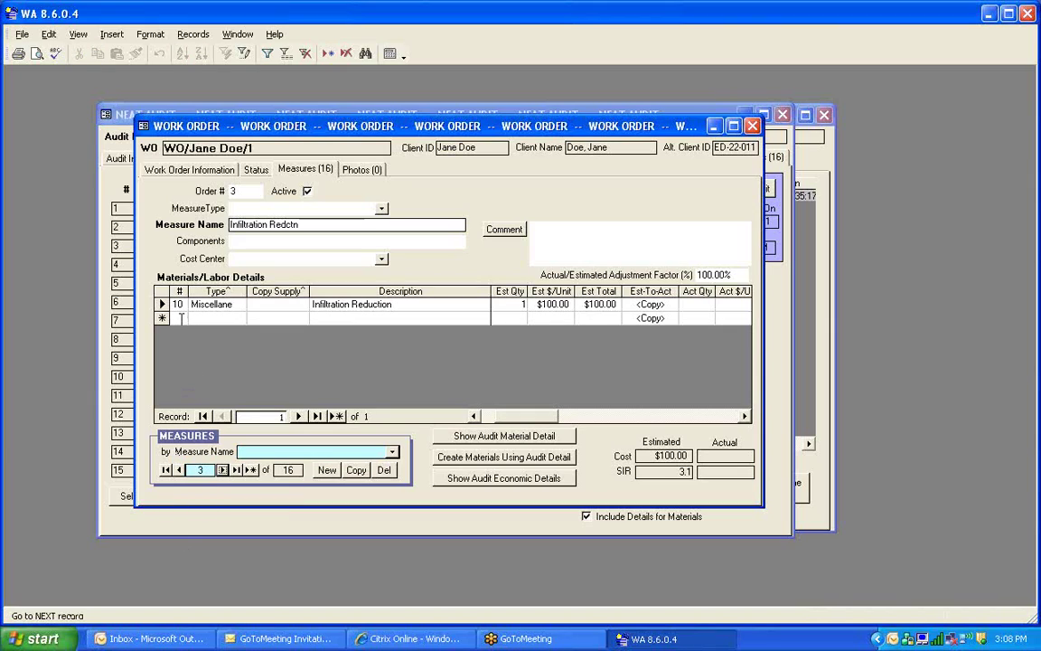
type("1")
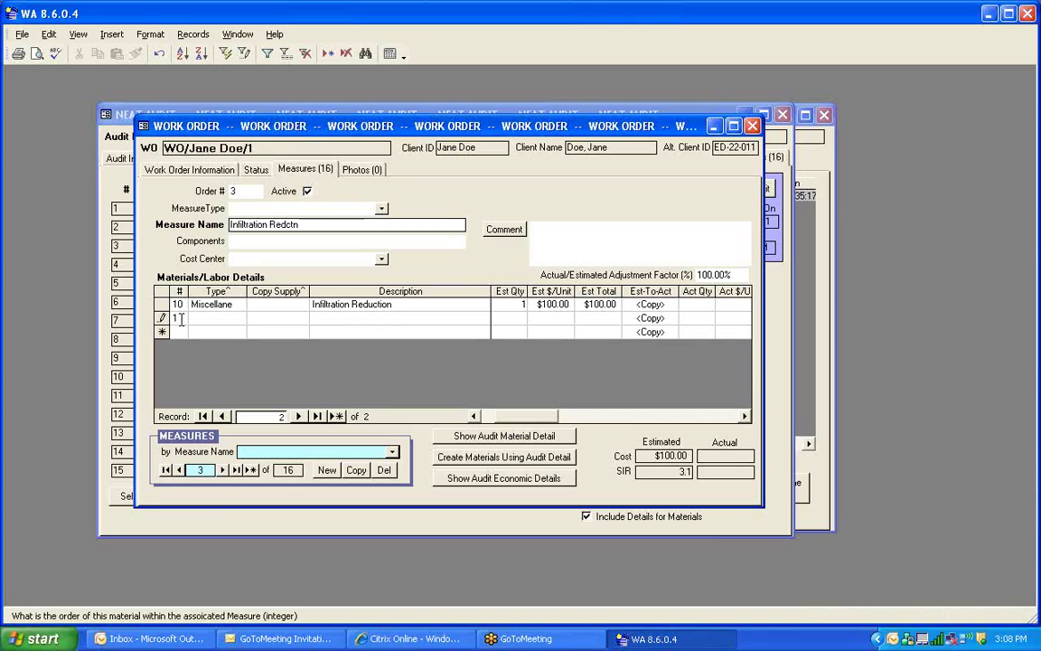
key("Tab")
type("co")
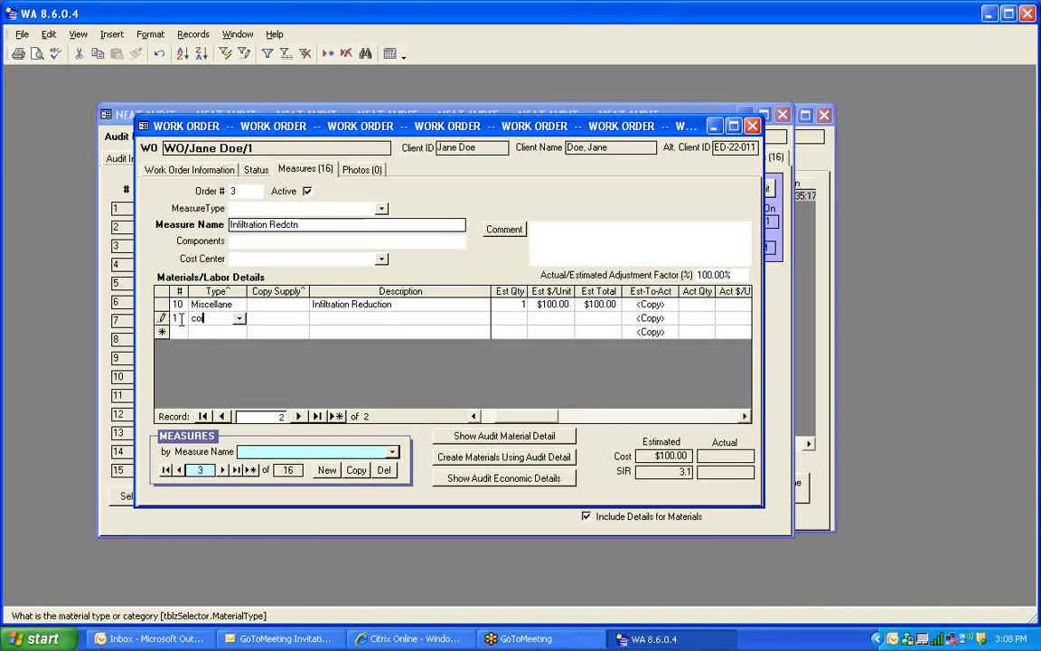
type("nstructic")
key("Tab")
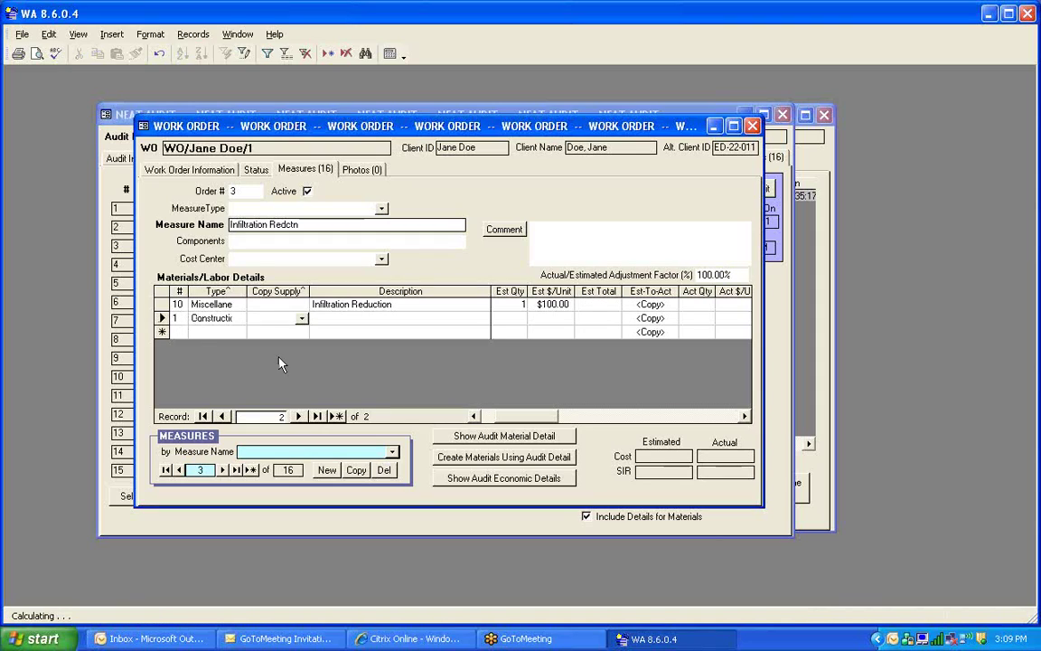
Copy the lauan plywood supply into line 1 and set its estimated quantity to 1.
left_click(303, 309)
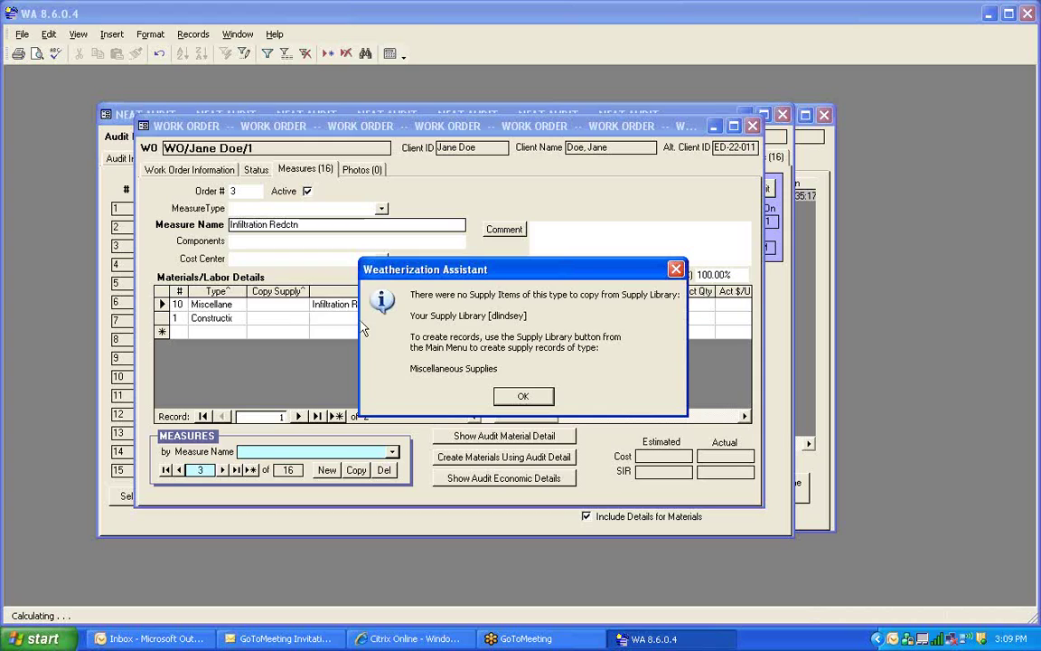
left_click(551, 398)
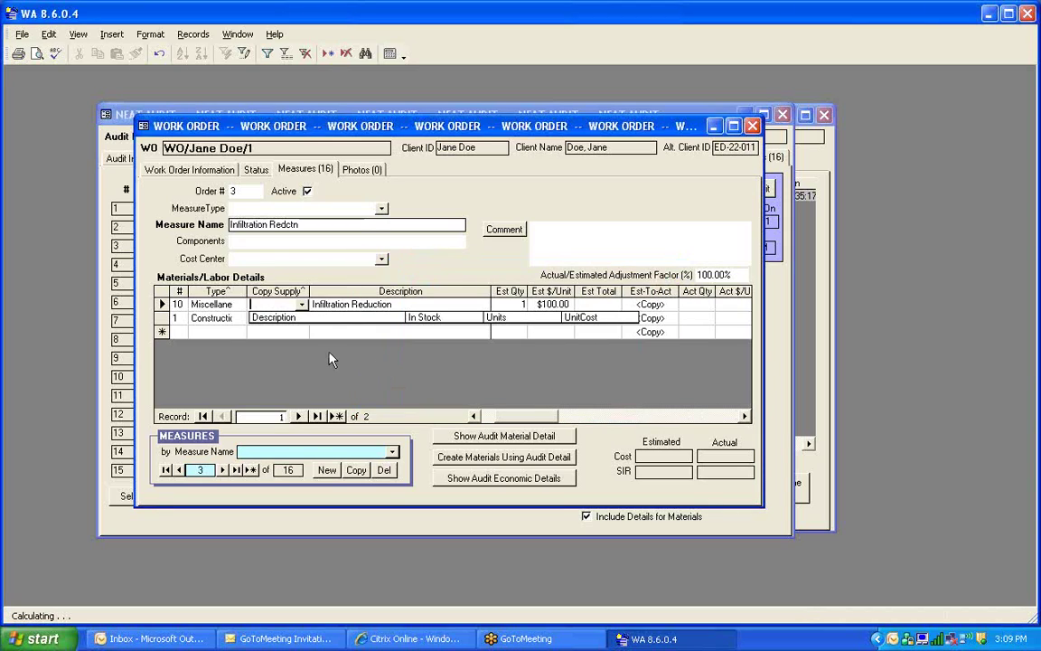
left_click(304, 318)
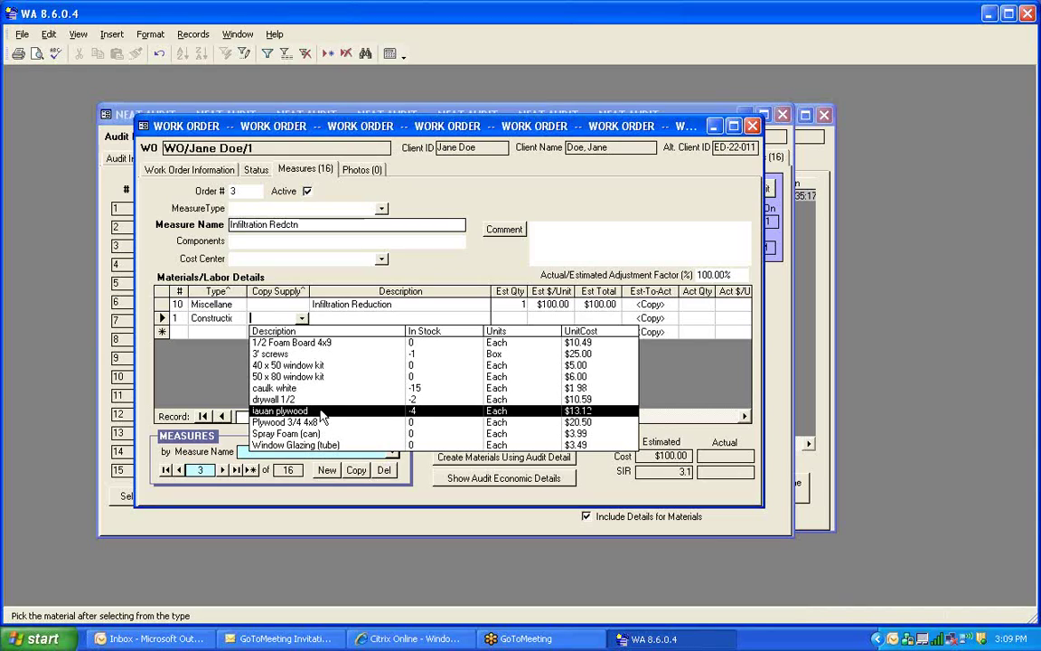
left_click(321, 413)
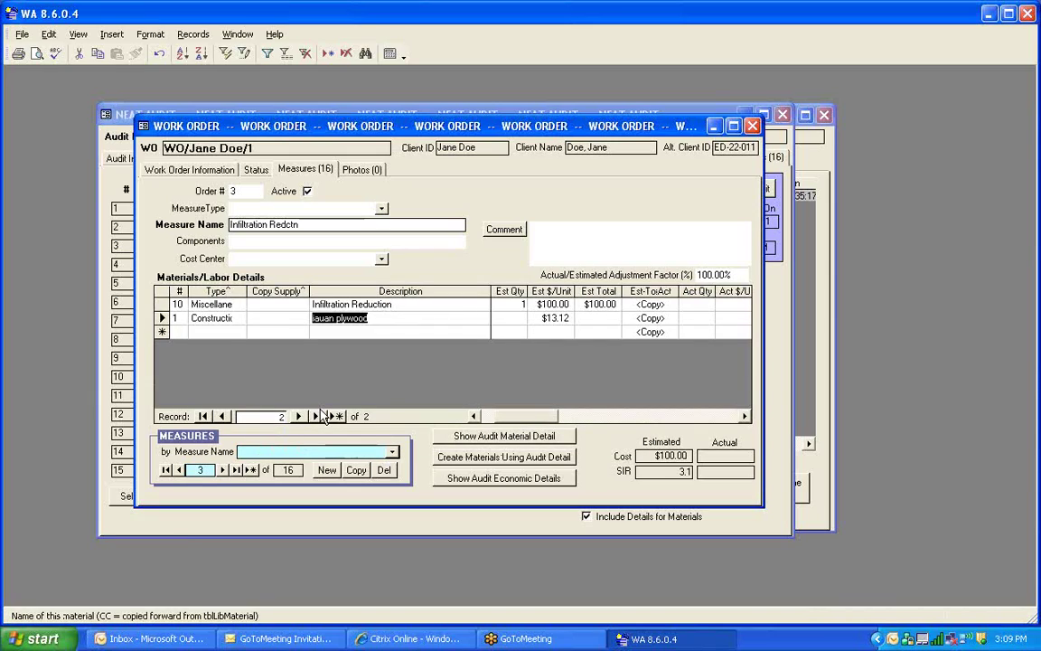
key("Tab")
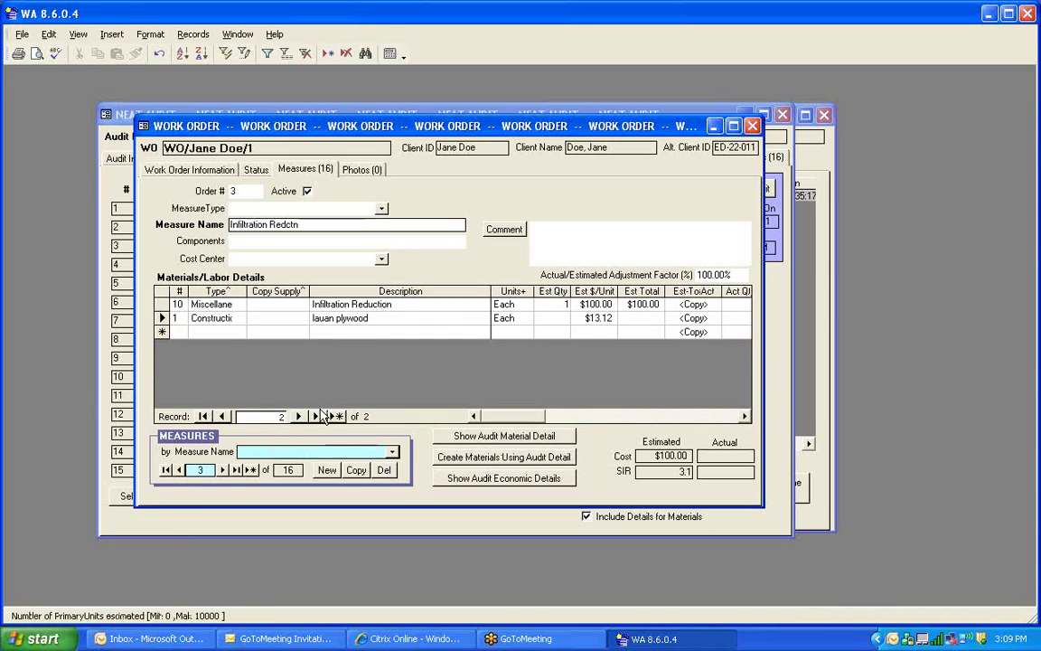
key("Tab")
Add an Infiltration Redctn material line numbered 2 with the Construction type.
key("Tab")
key("Tab")
key("Tab")
key("Tab")
key("Tab")
key("Tab")
key("Tab")
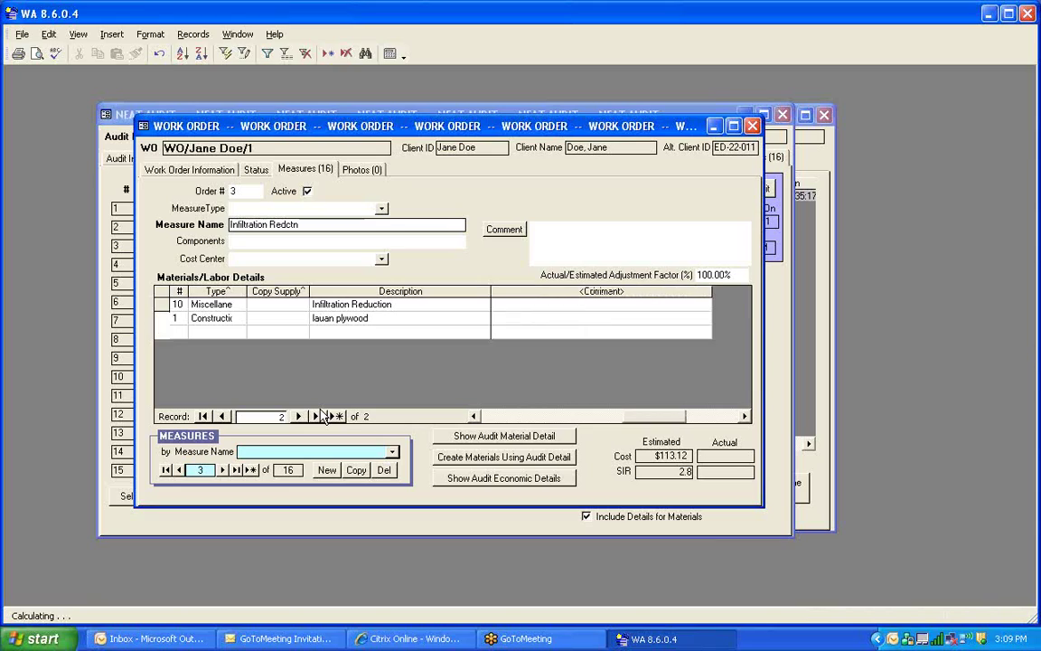
type("2")
key("Tab")
type("ce")
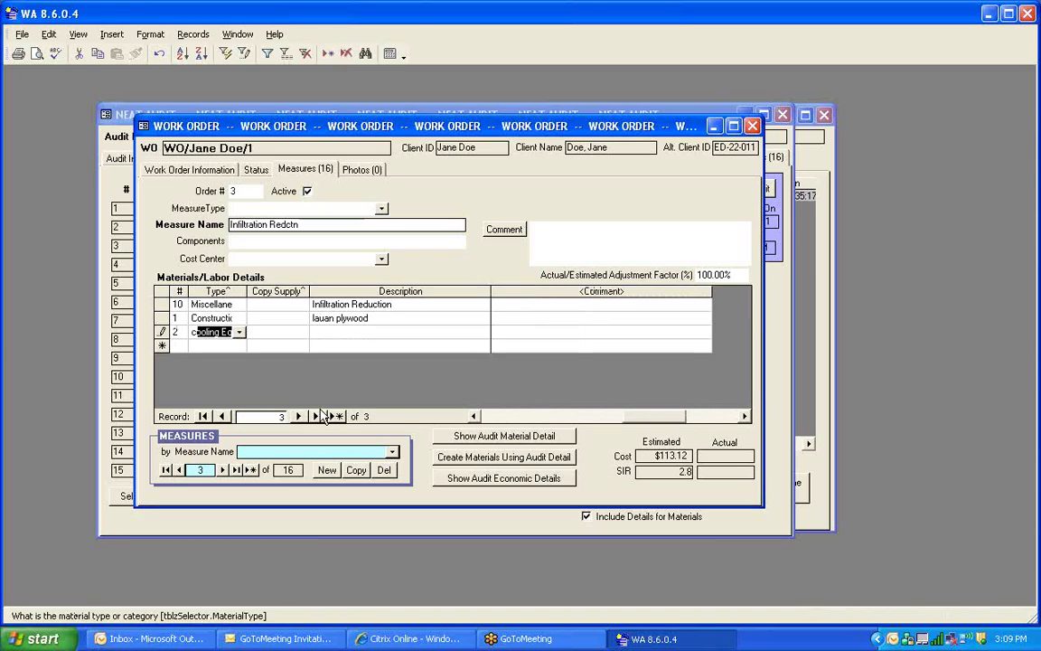
key("Tab")
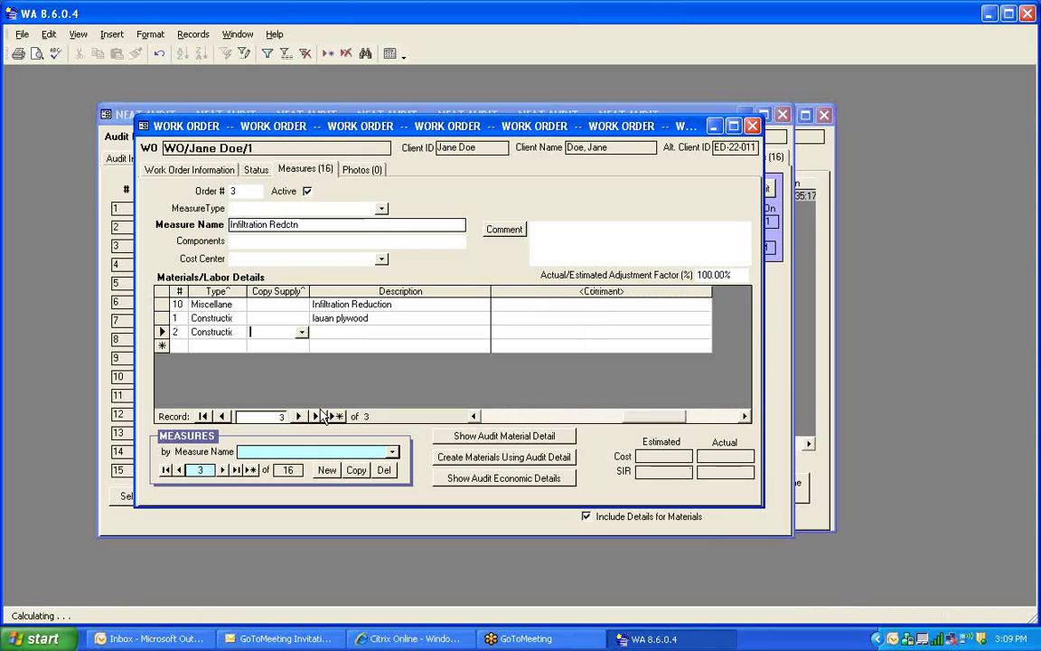
Copy the 1/2 Foam Board 4x9 supply into line 2 and set its estimated quantity to 1.
left_click(302, 332)
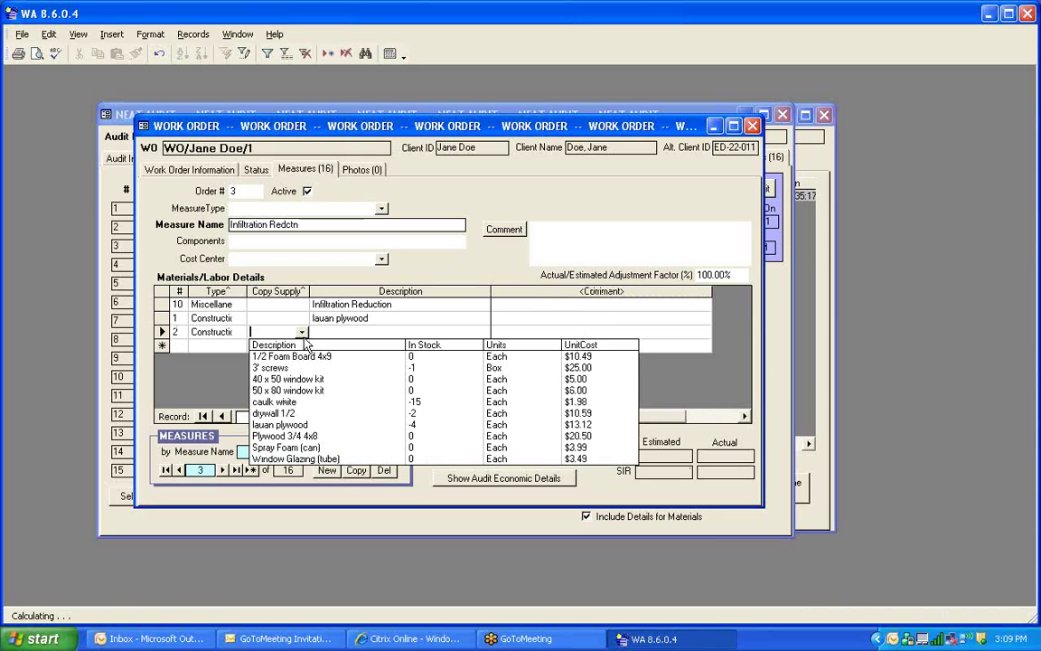
left_click(307, 357)
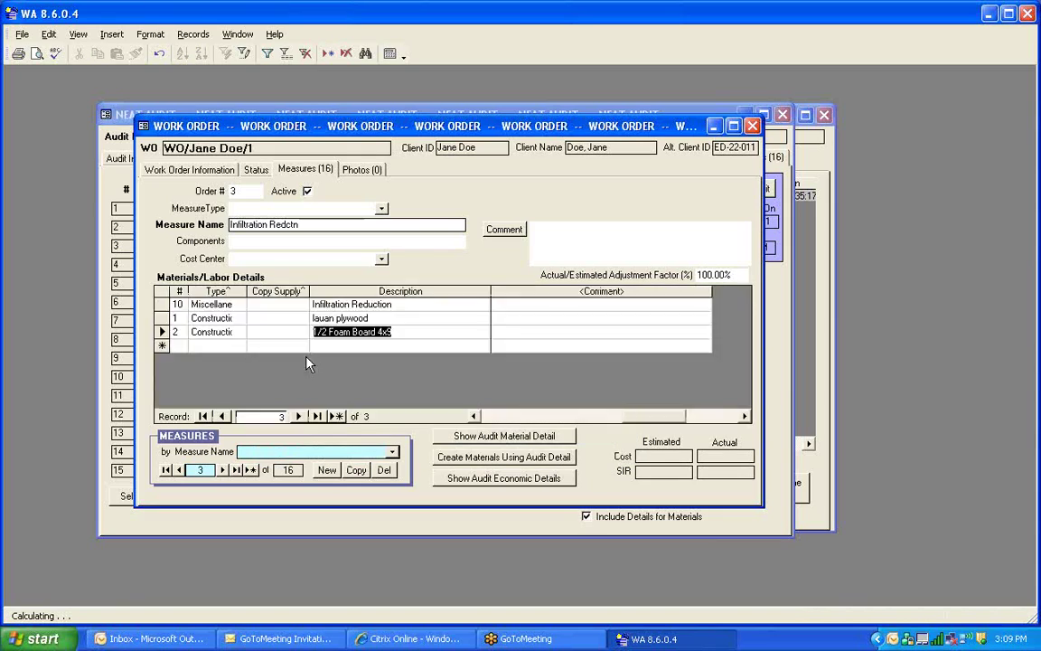
key("Tab")
type("2")
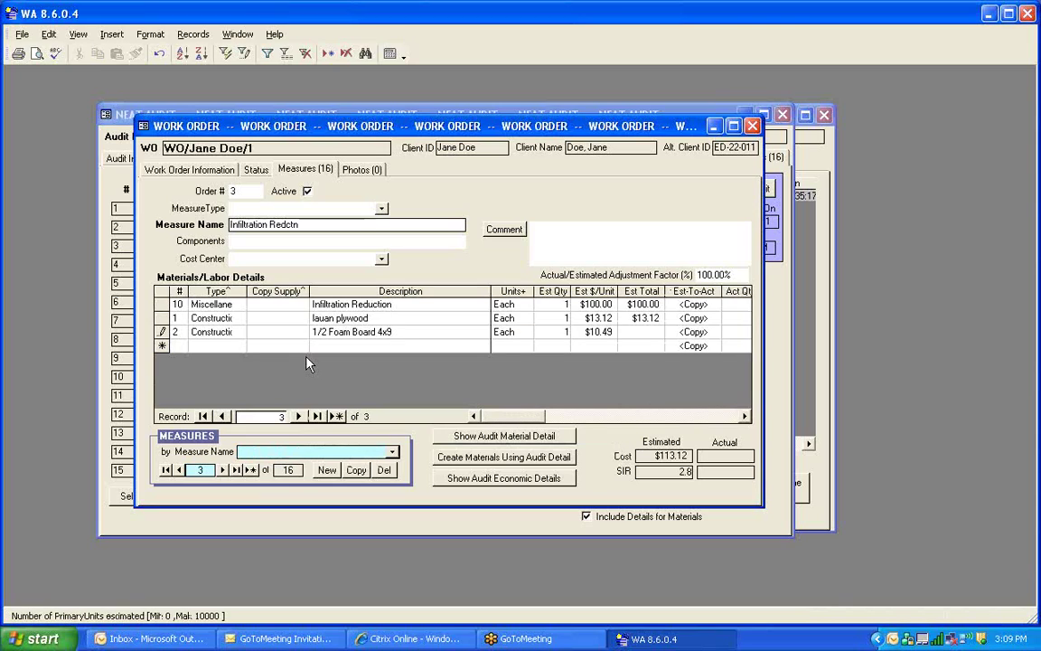
key("Tab")
Add an Infiltration Redctn material line numbered 3 with the Construction type.
key("Tab")
key("Tab")
key("Tab")
key("Tab")
key("Tab")
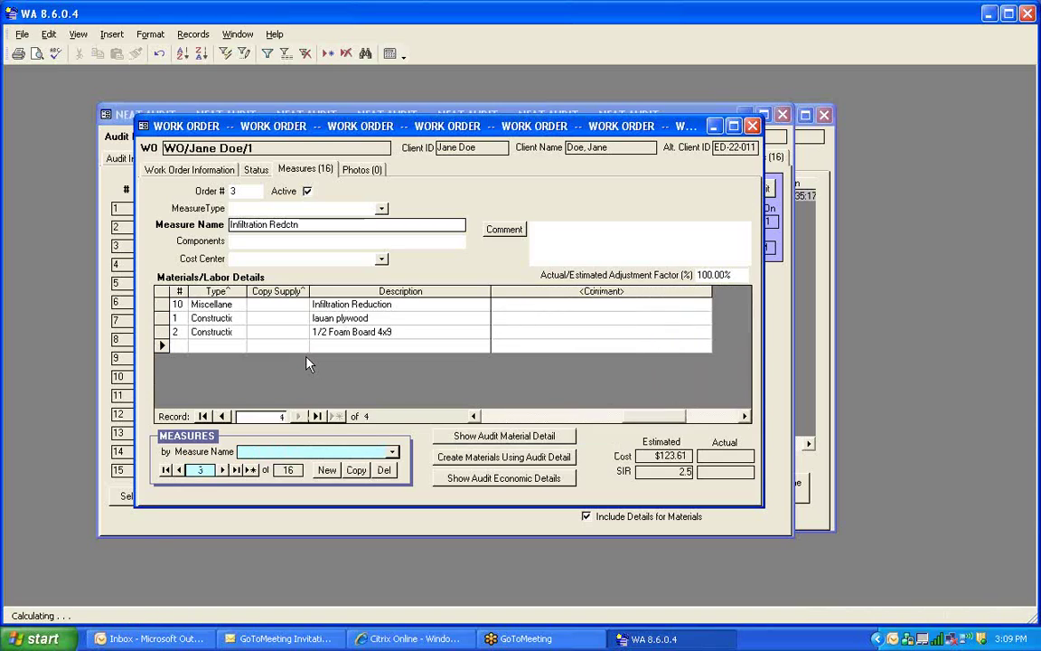
type("3")
key("Tab")
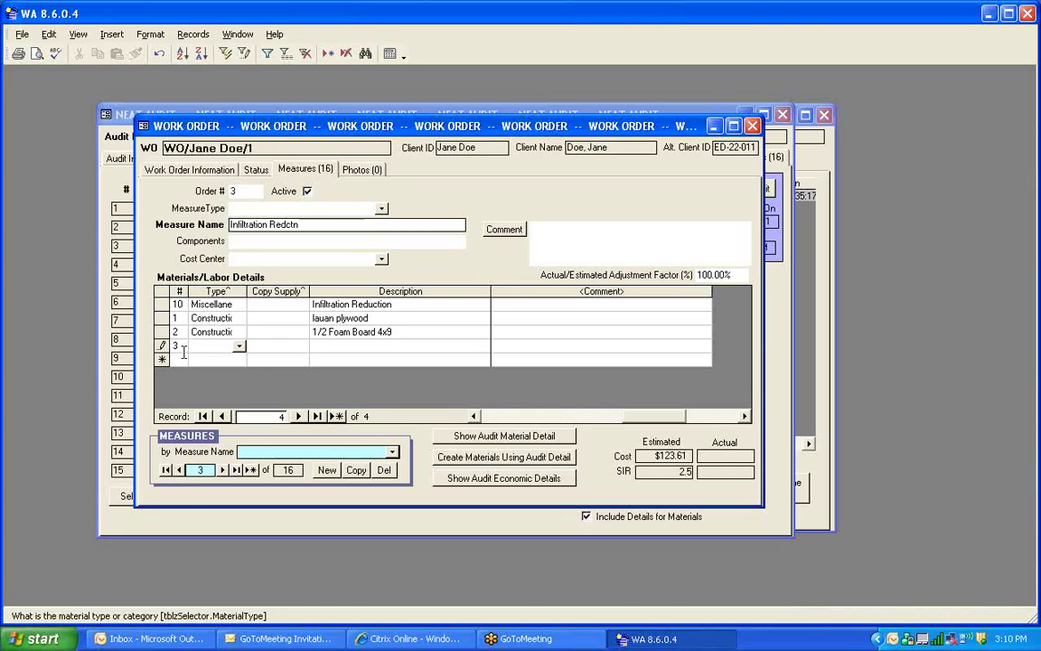
type("con")
key("Tab")
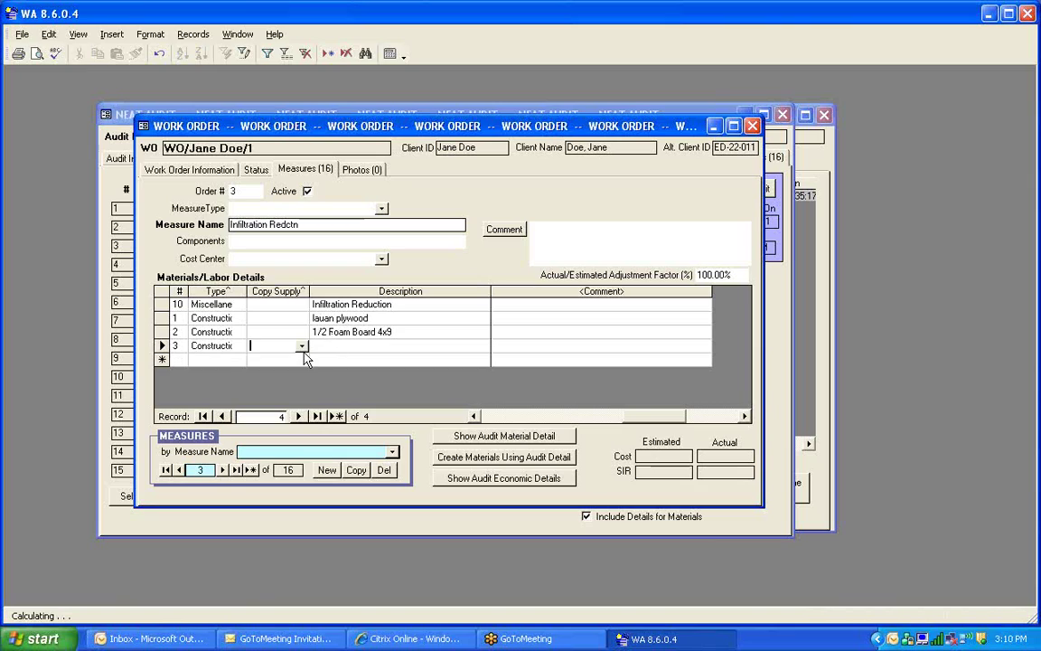
Copy the Spray Foam (can) supply into line 3 and set its estimated quantity to 1.
left_click(303, 348)
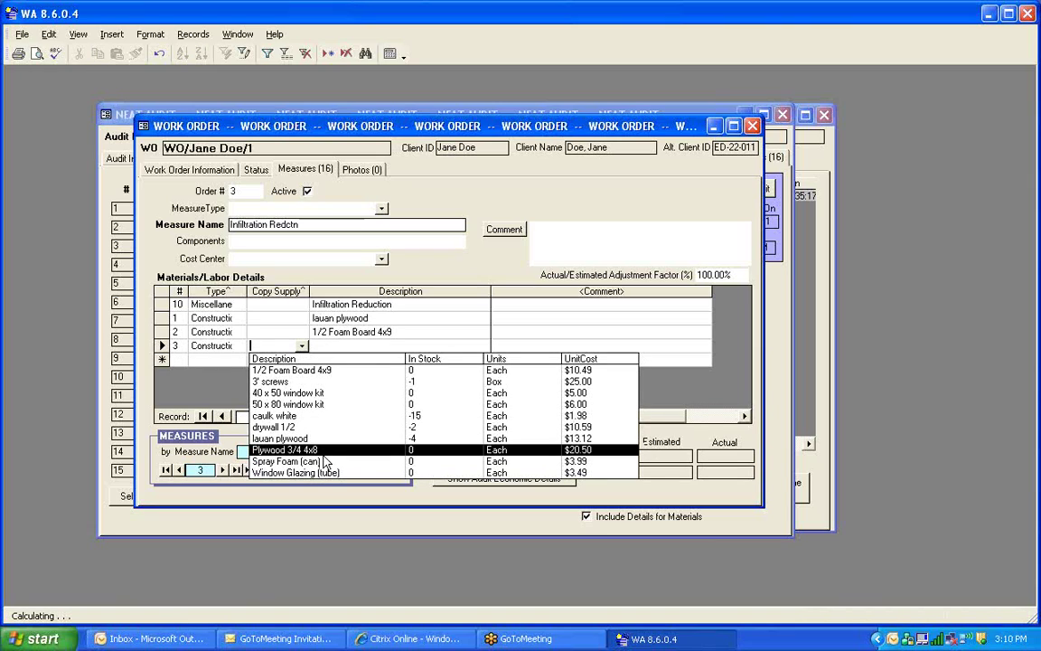
left_click(324, 463)
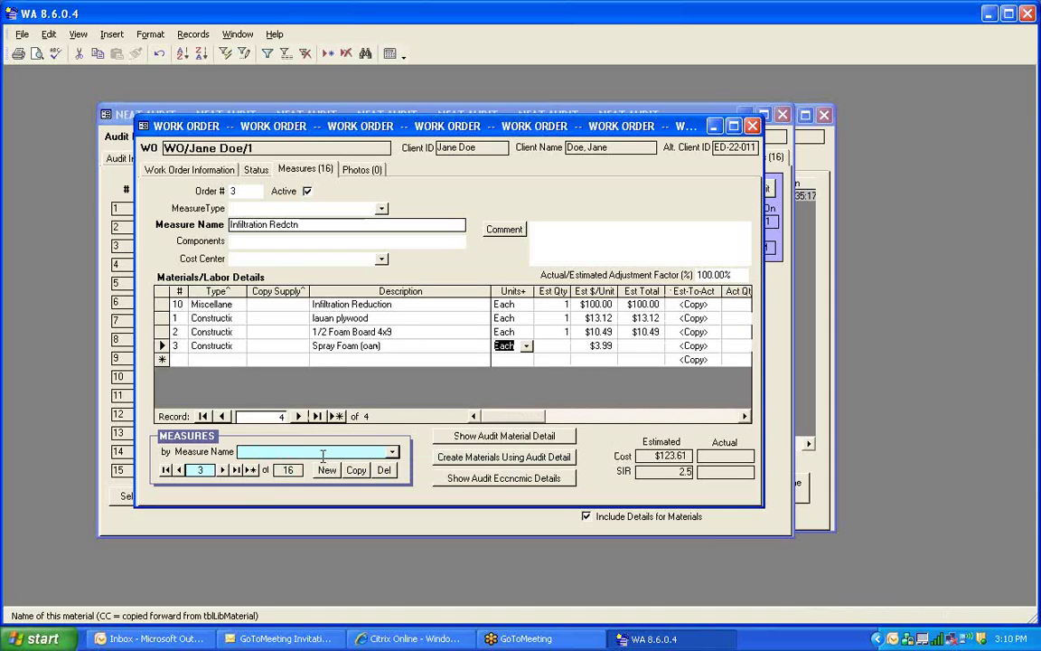
key("Tab")
type("1")
key("Tab")
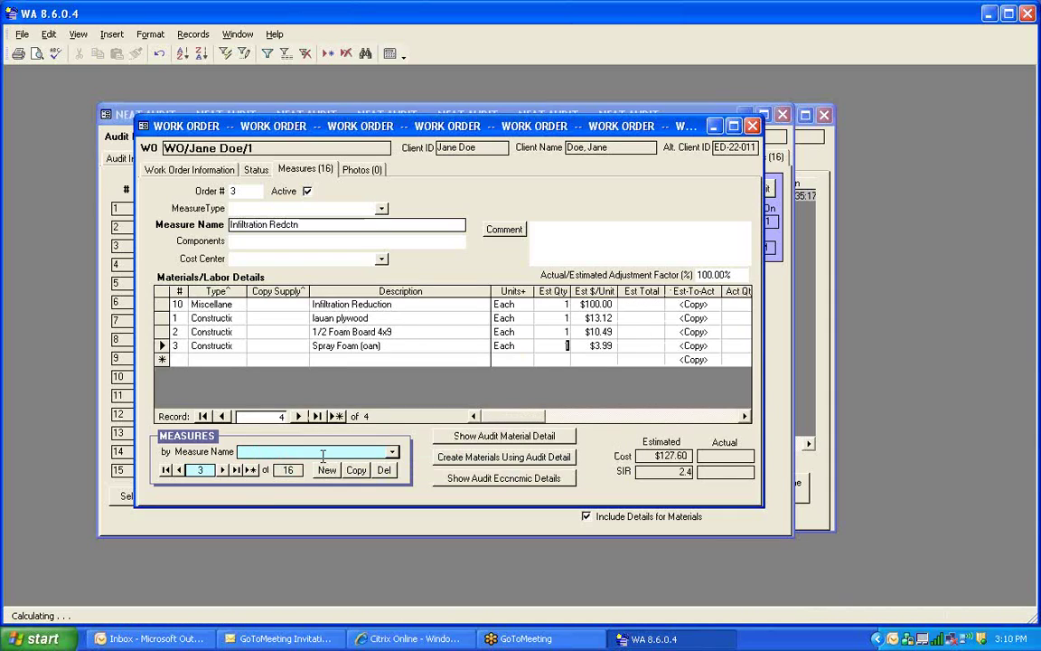
Add an Infiltration Redctn material line numbered 4 with the Construction type.
key("Tab")
key("Tab")
key("Tab")
key("Tab")
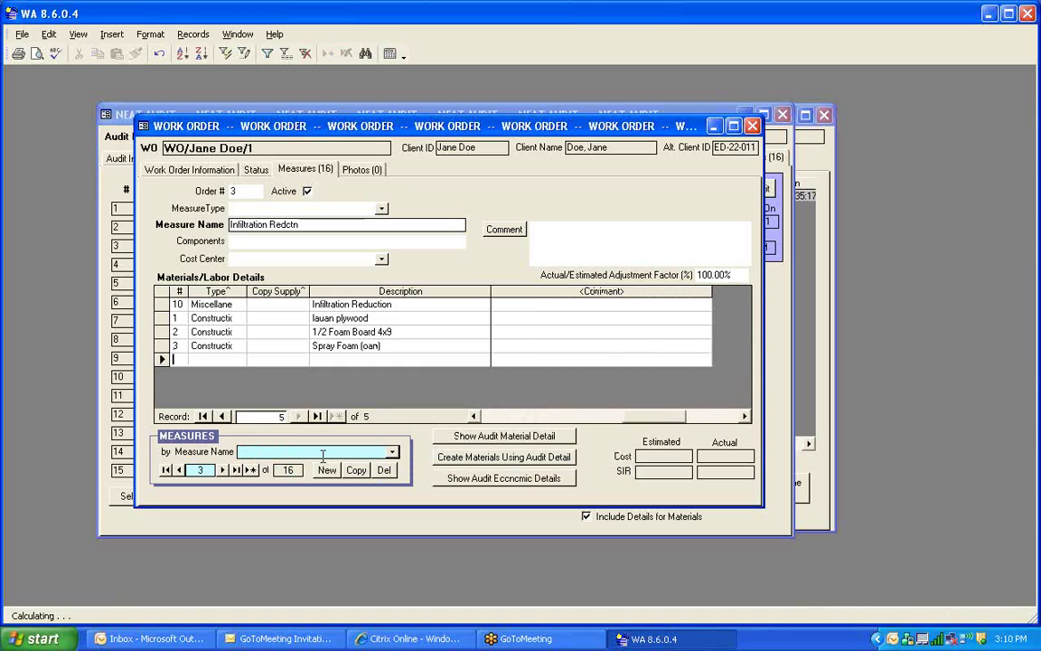
type("4")
key("Tab")
type("c")
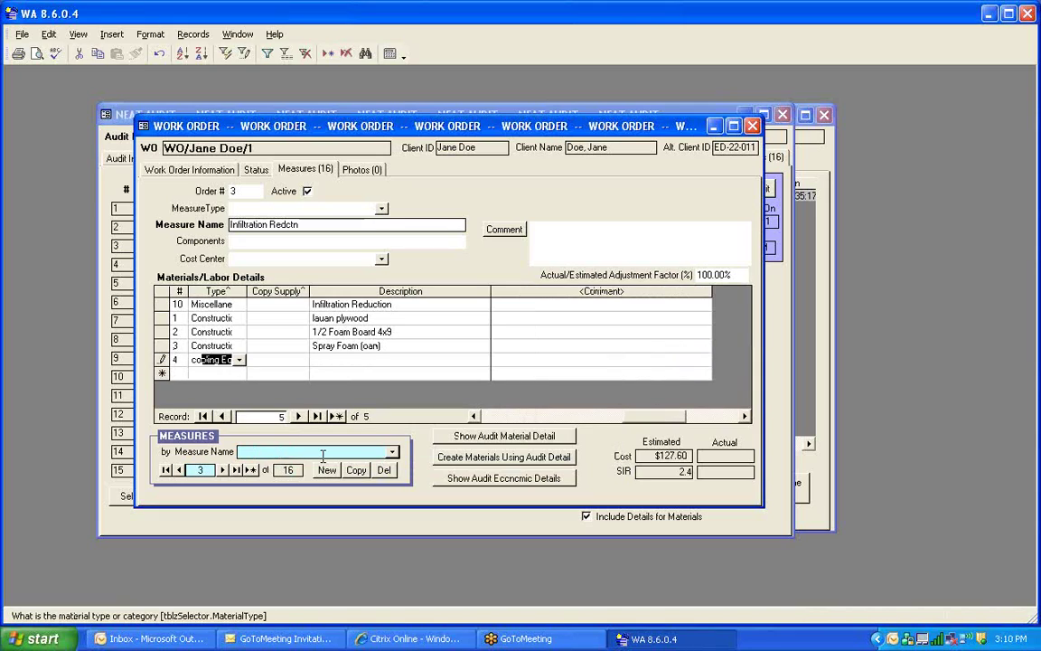
key("Tab")
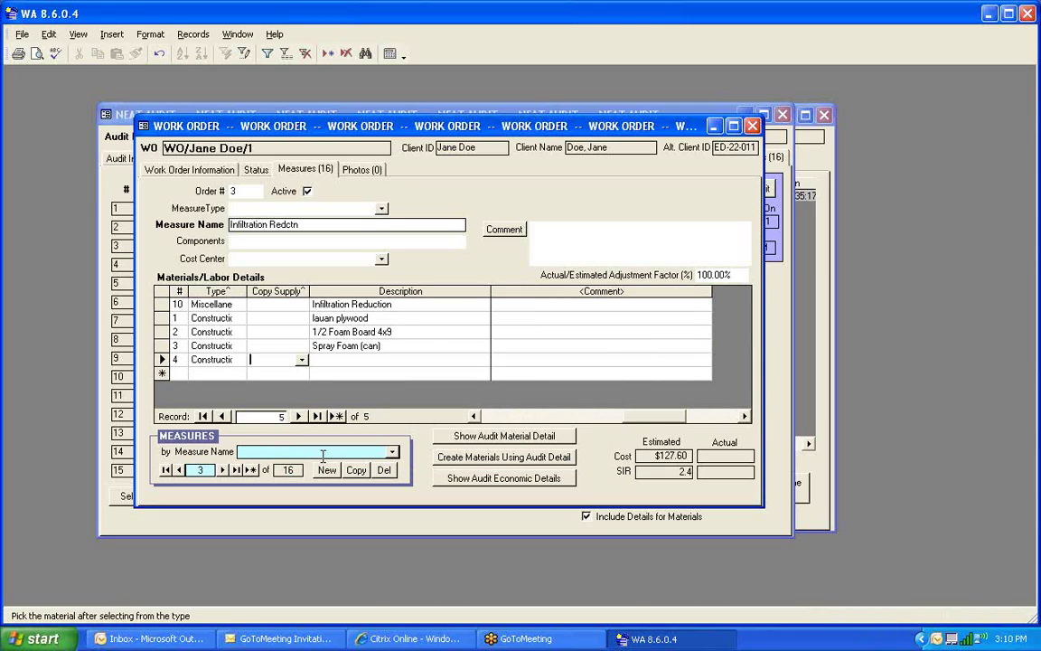
Copy the caulk white supply into line 4 and set its estimated quantity to 4.
type("caulk white")
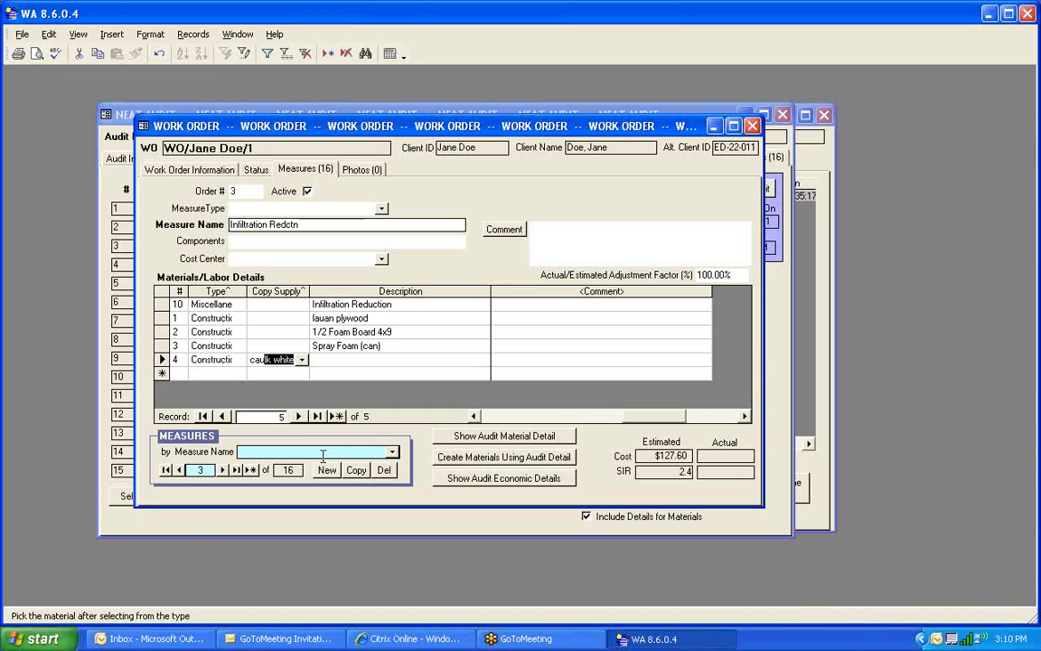
key("Tab")
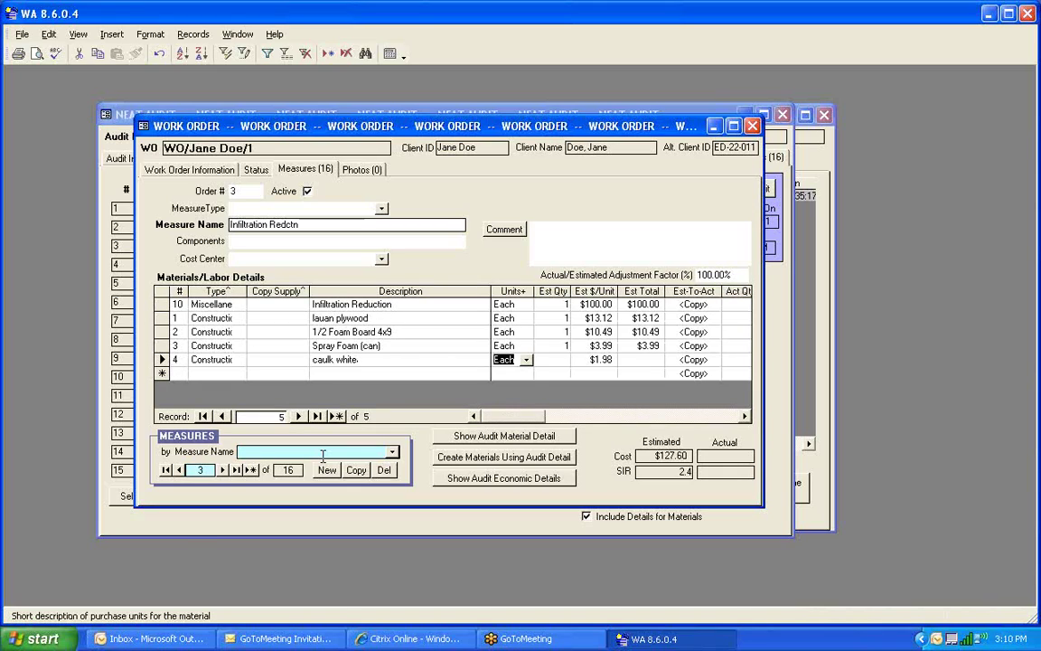
key("Tab")
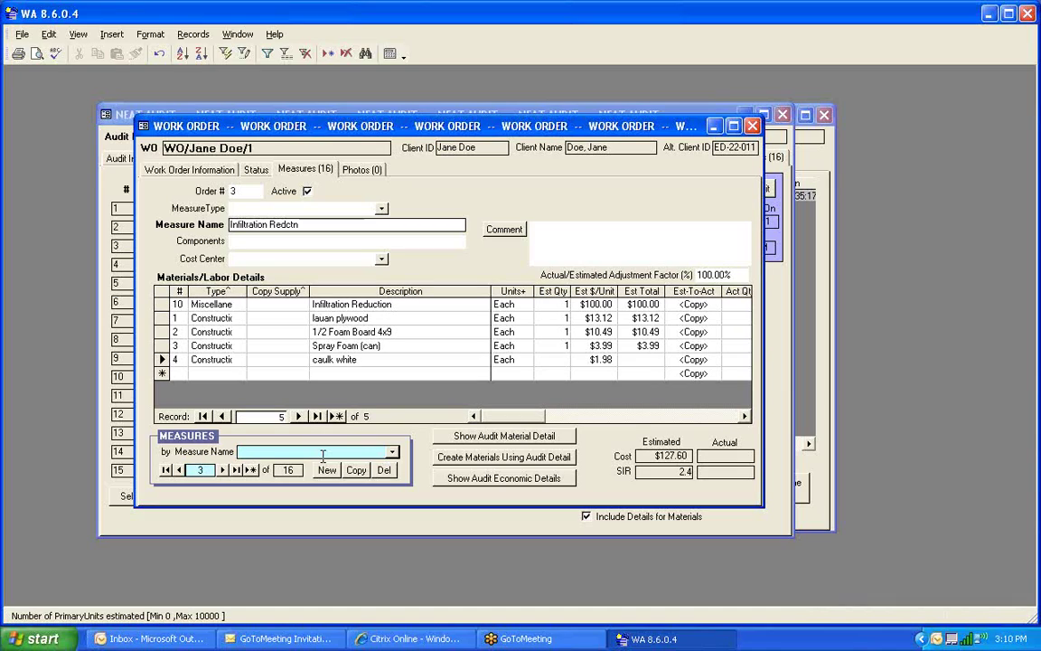
type("1")
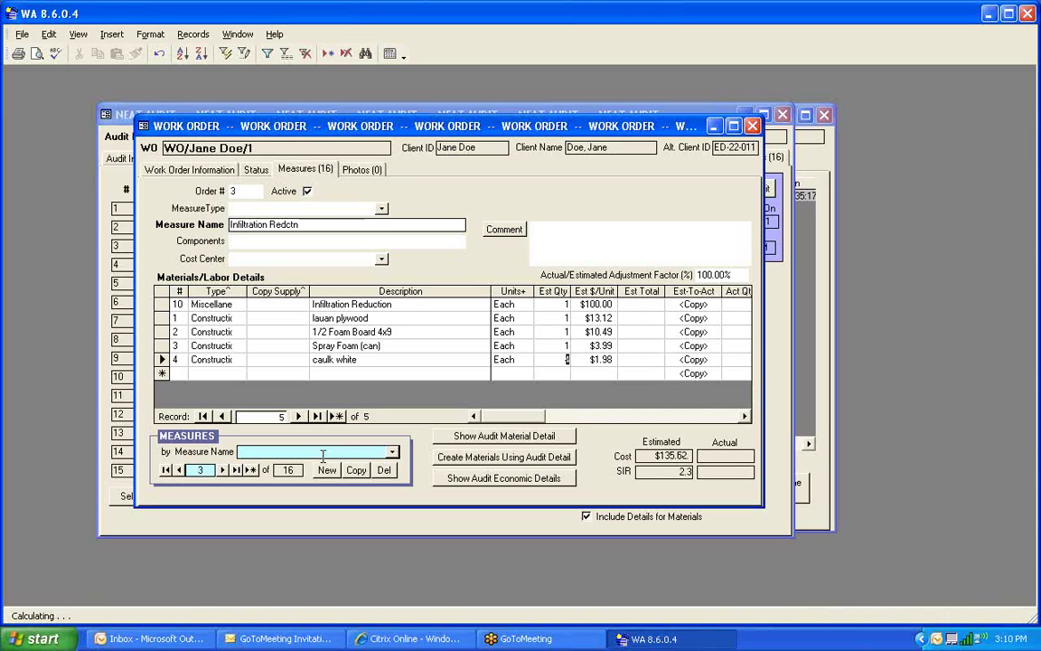
Add an Infiltration Redctn line numbered 5 with the Labor type.
key("Tab")
key("Tab")
key("Tab")
key("Tab")
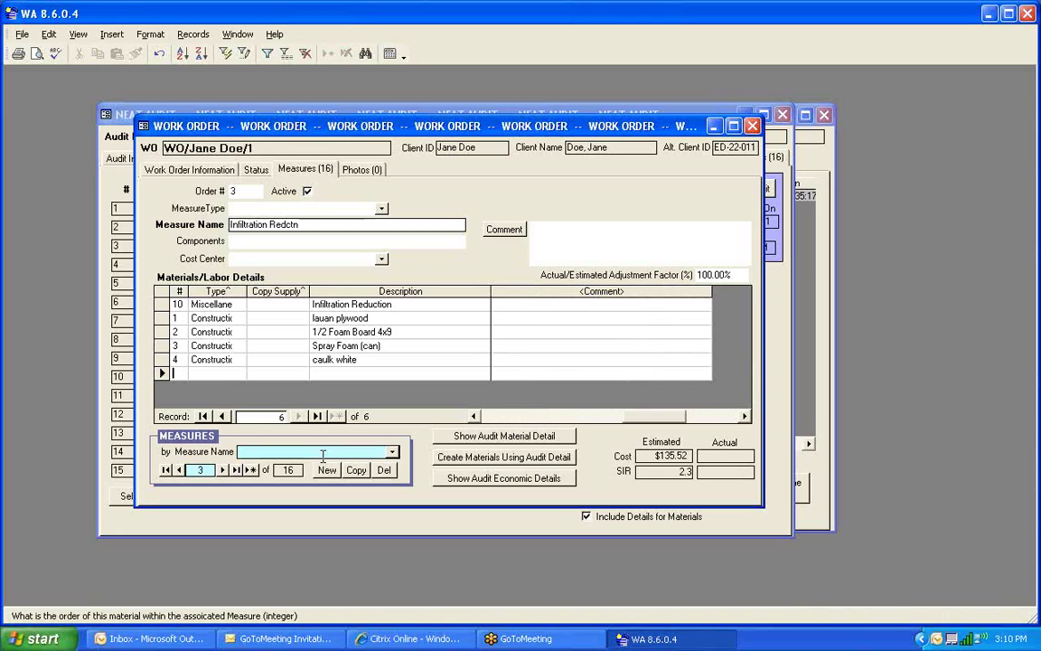
type("Labor")
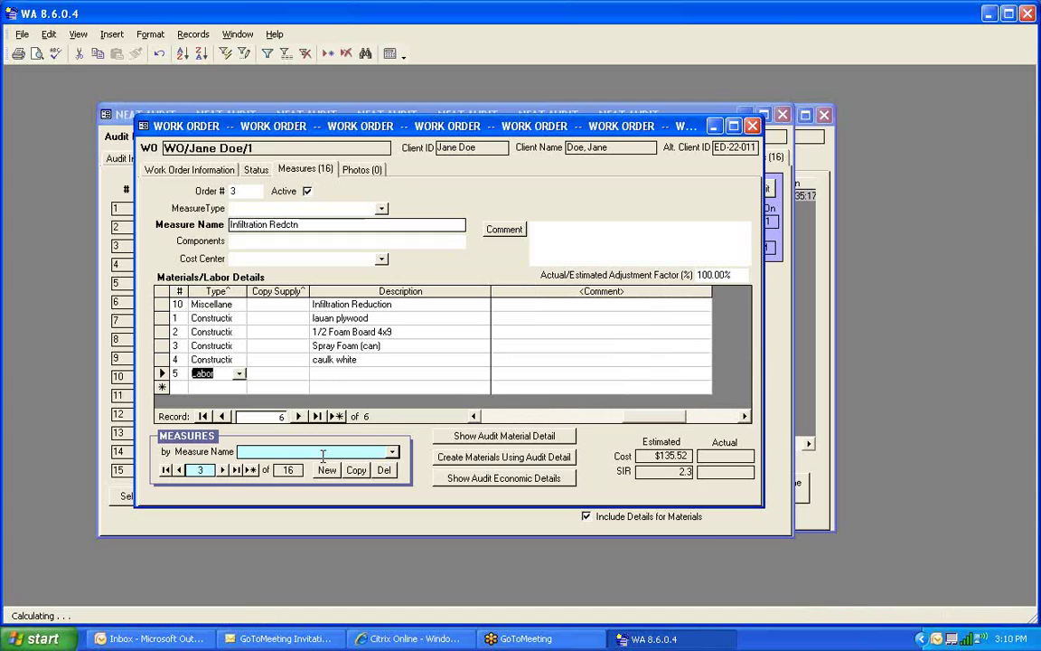
key("Tab")
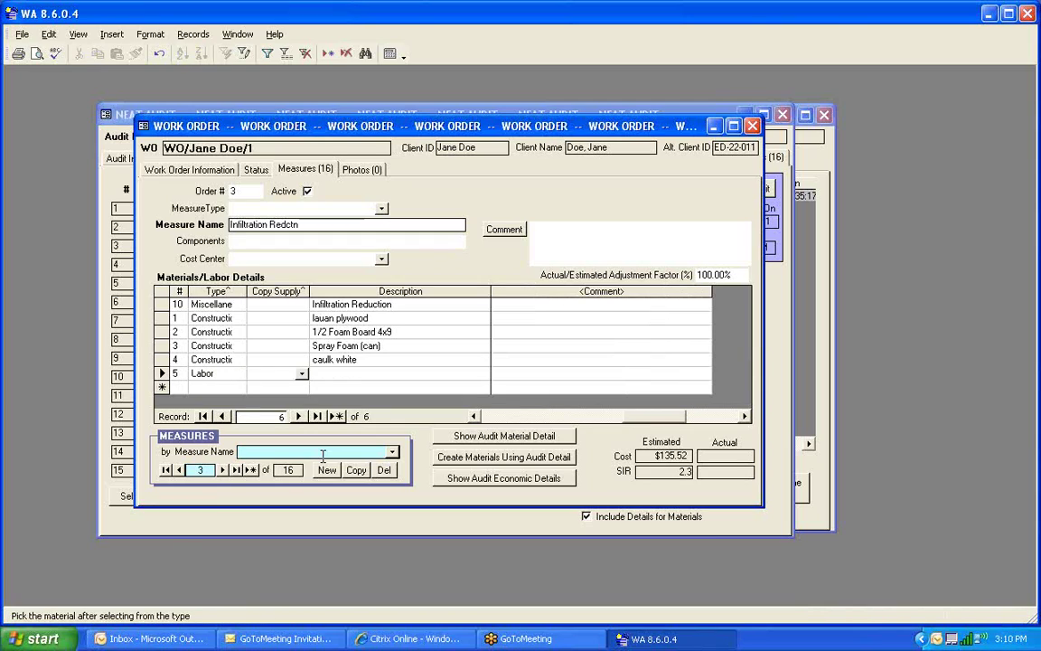
Fill line 5 with crew labor and set its estimated quantity to 3 hours.
key("Tab")
key("Tab")
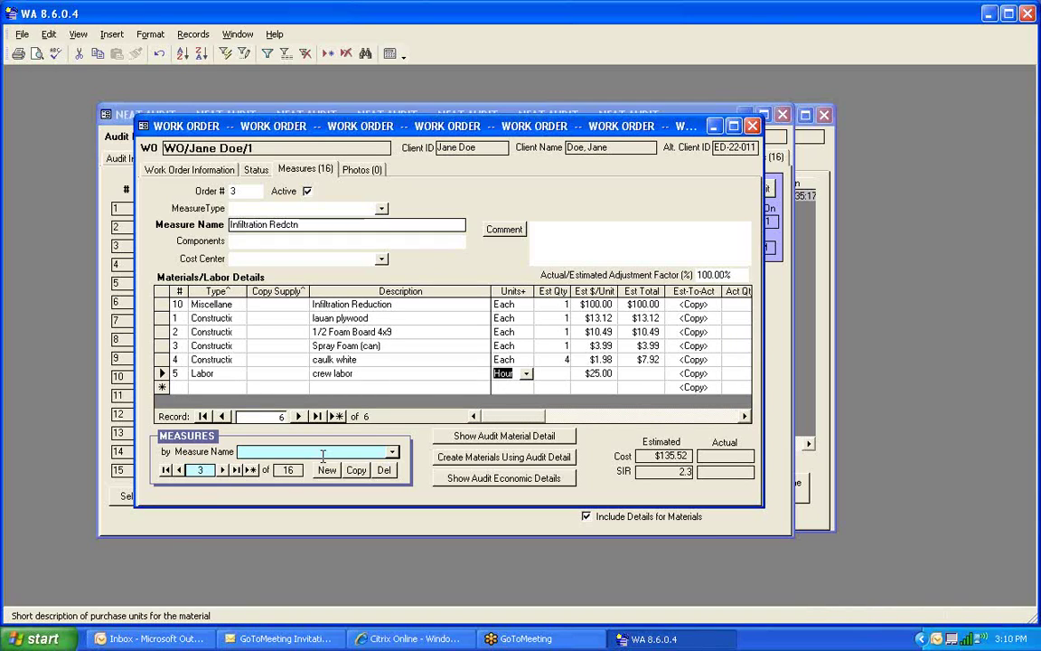
key("Tab")
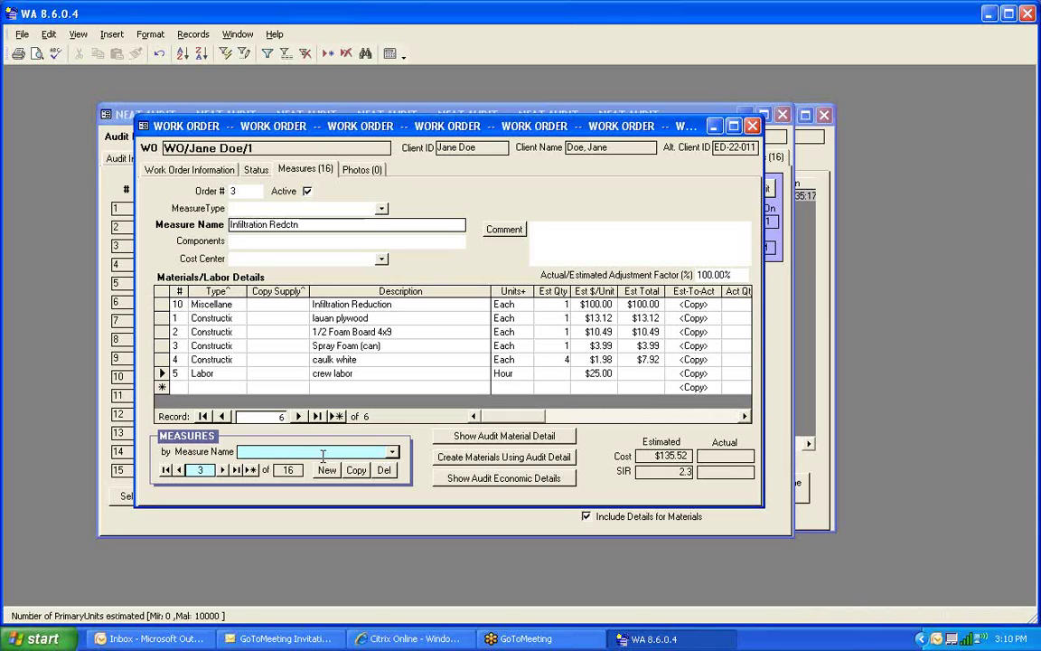
type("3")
key("Tab")
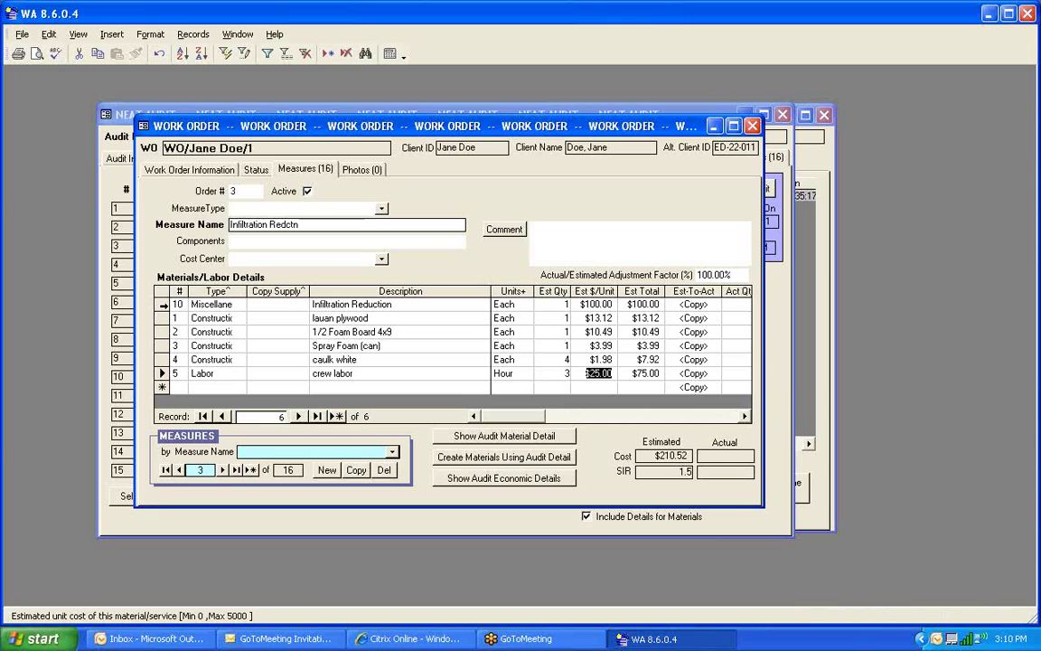
Delete the Miscellaneous line described as Infiltration Reduction from the Infiltration Redctn details.
left_click(163, 306)
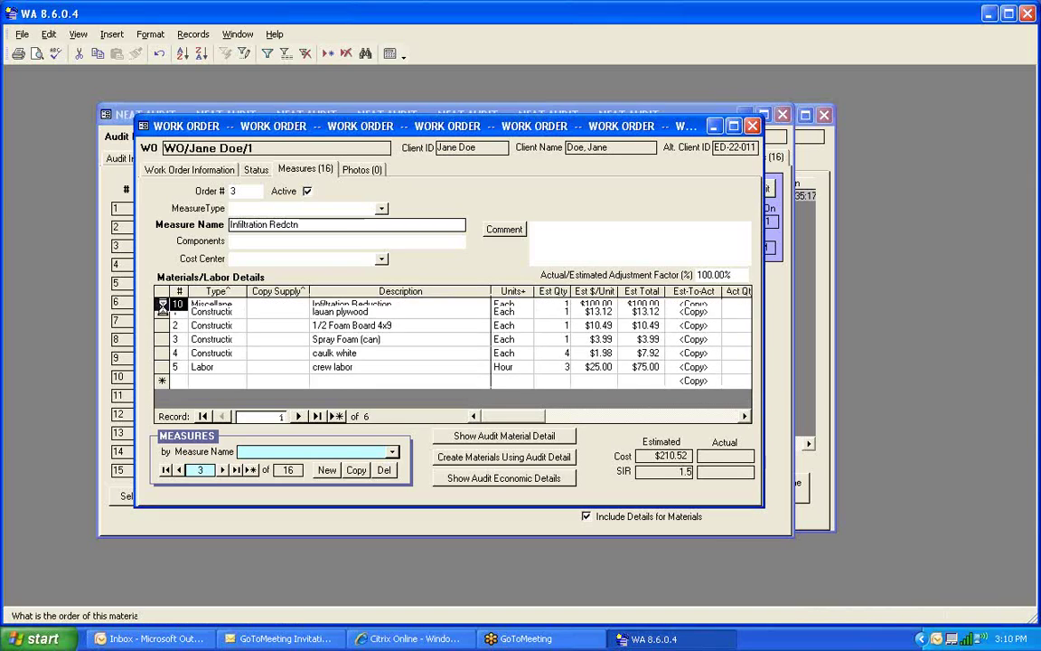
key("Delete")
key("Return")
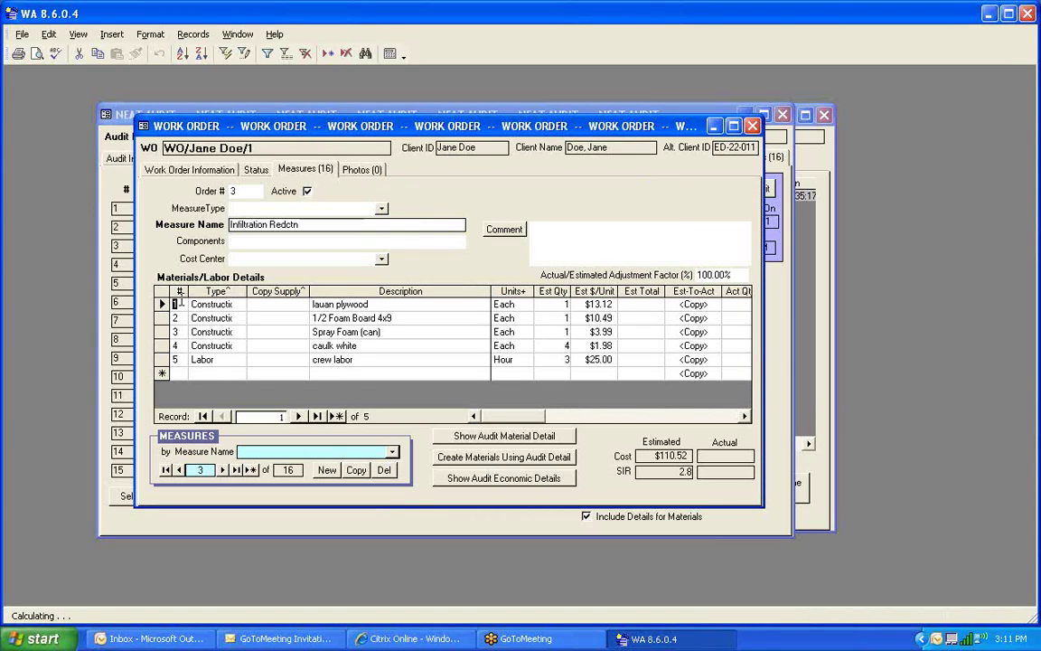
left_click(503, 232)
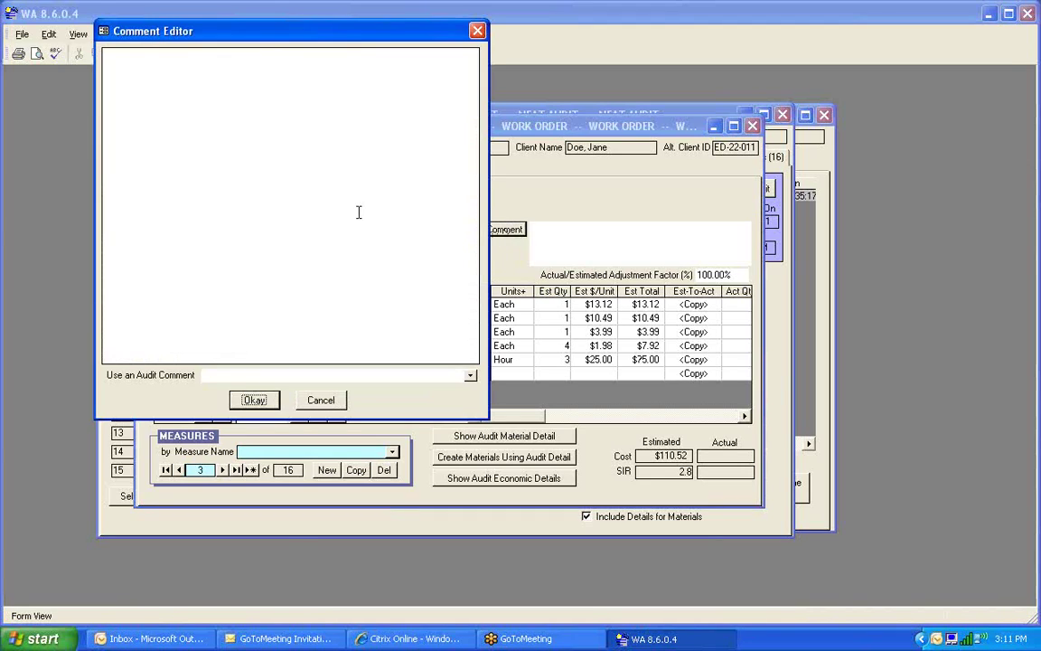
left_click(341, 178)
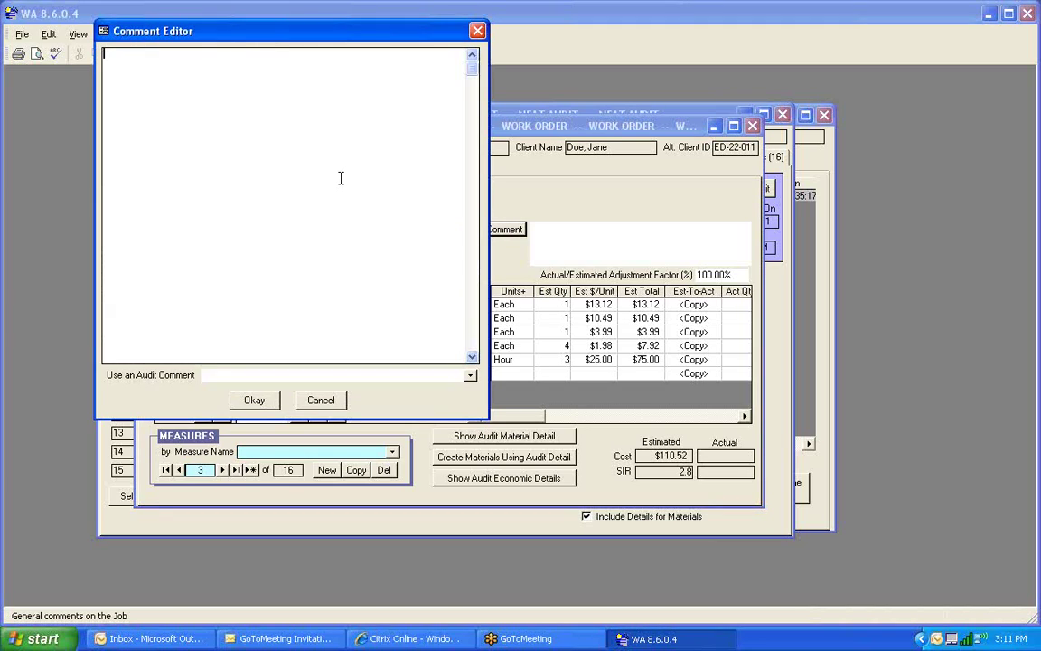
left_click(477, 31)
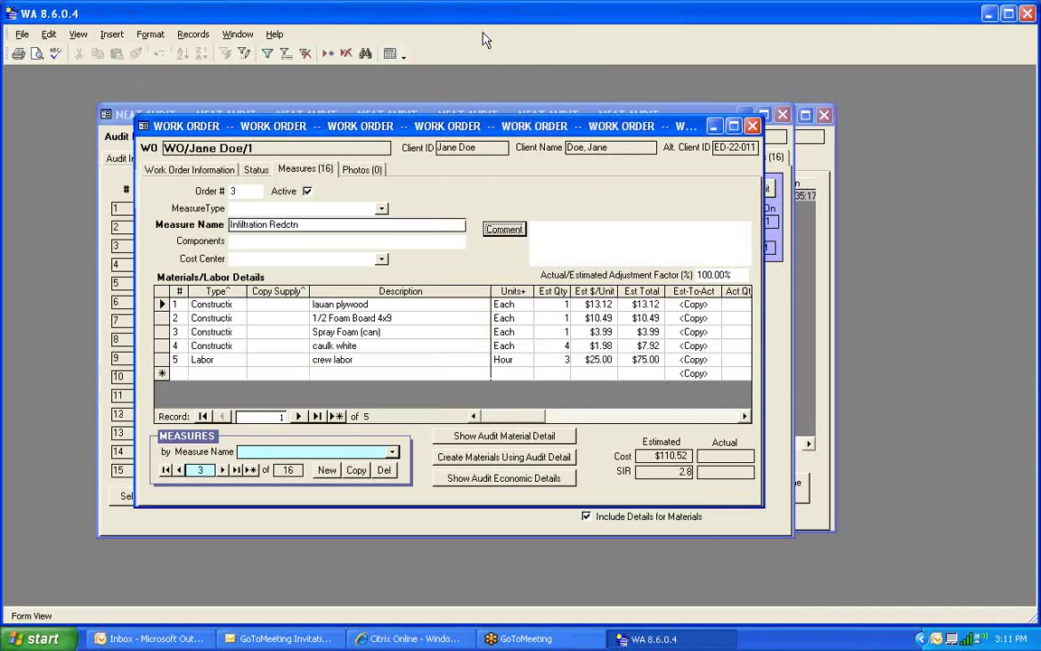
Add the measure comment "use foam board to seal plumbing penetrations use lauan to block around window a/c unit".
left_click(498, 233)
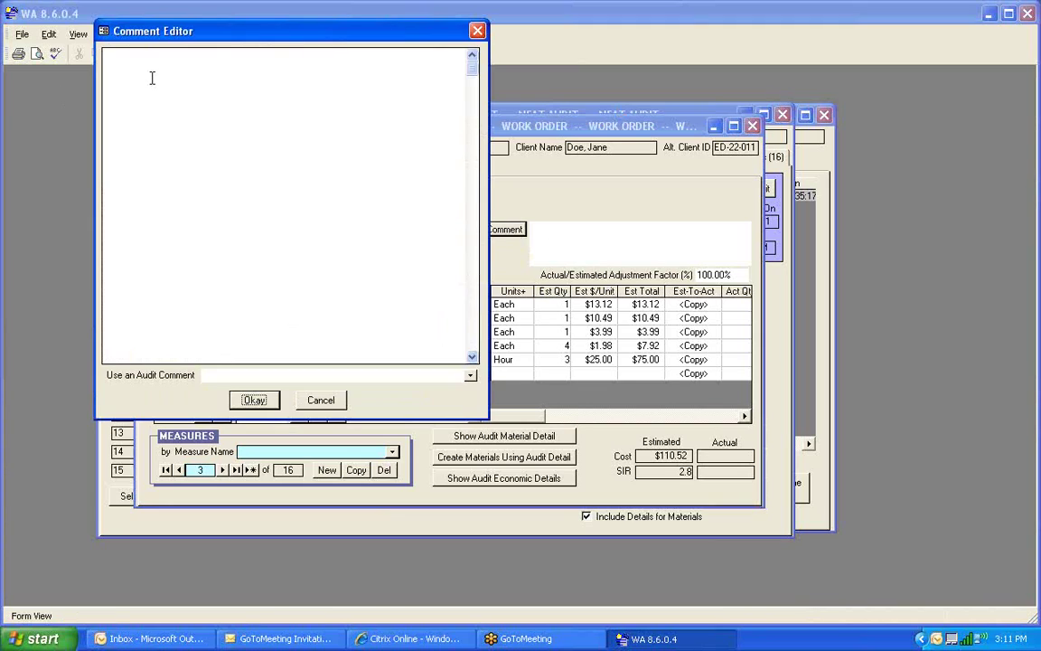
type("use ")
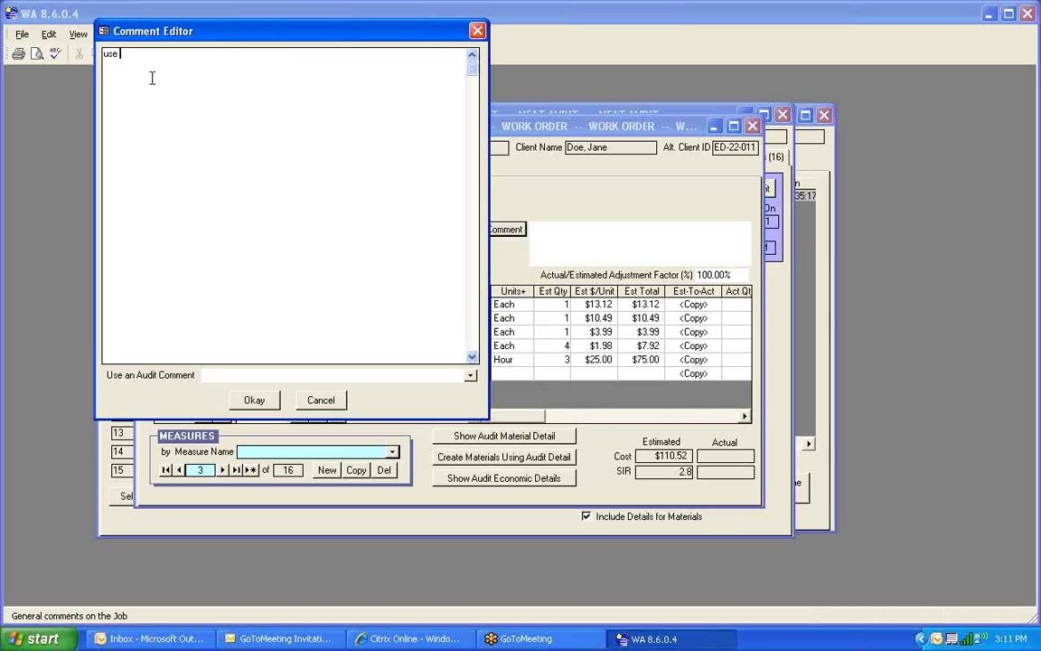
type("foam board to seal plumbing")
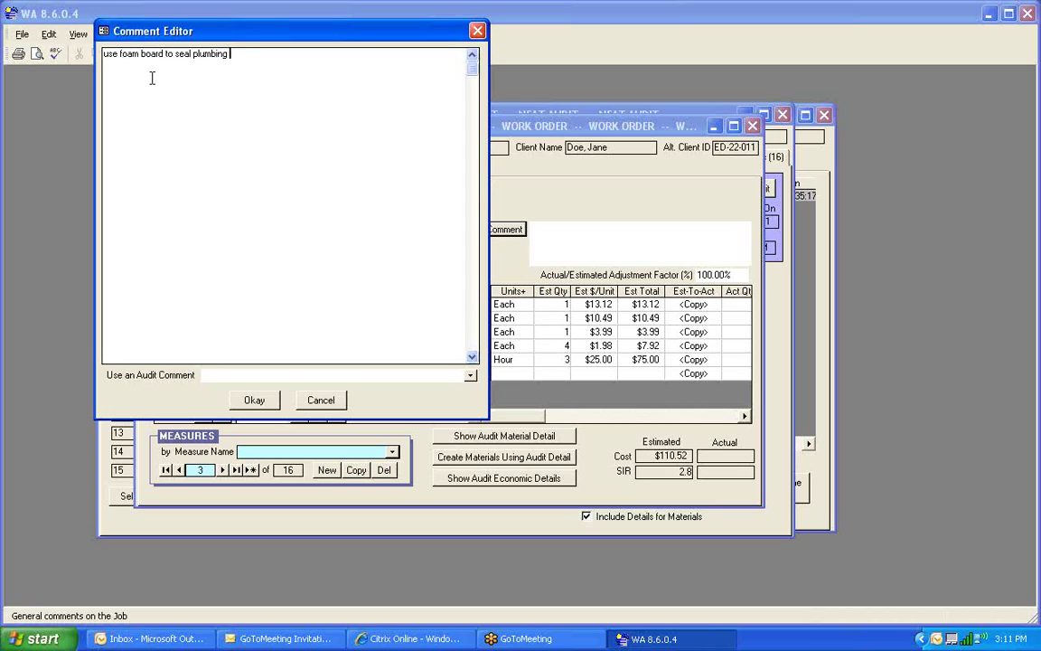
type(" penetrations use lauan to bilock around ")
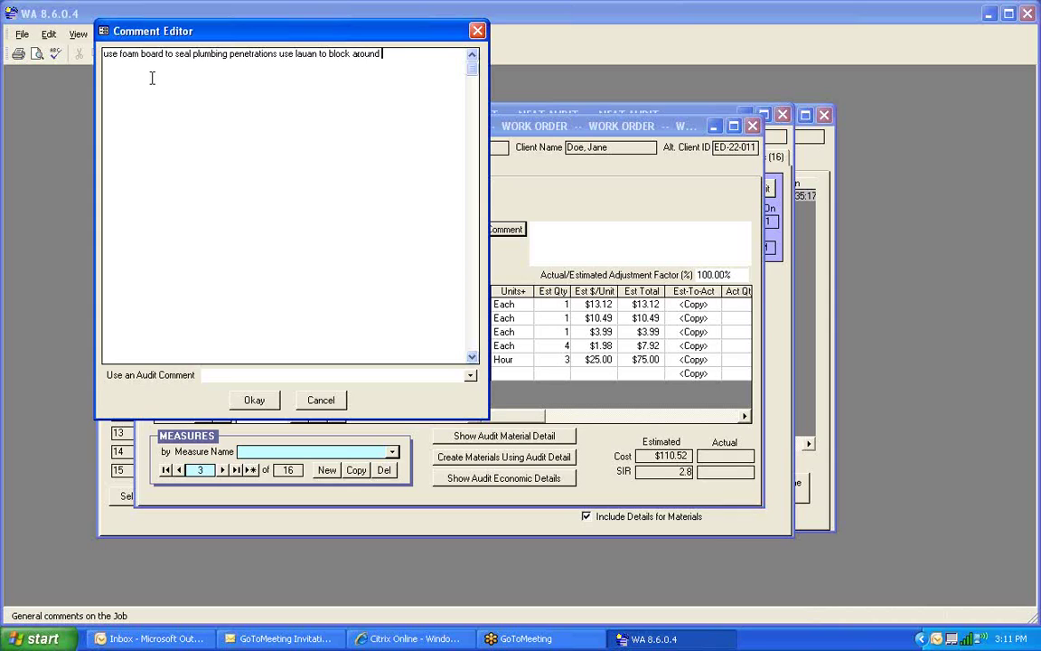
type("window a/c unit")
left_click(256, 400)
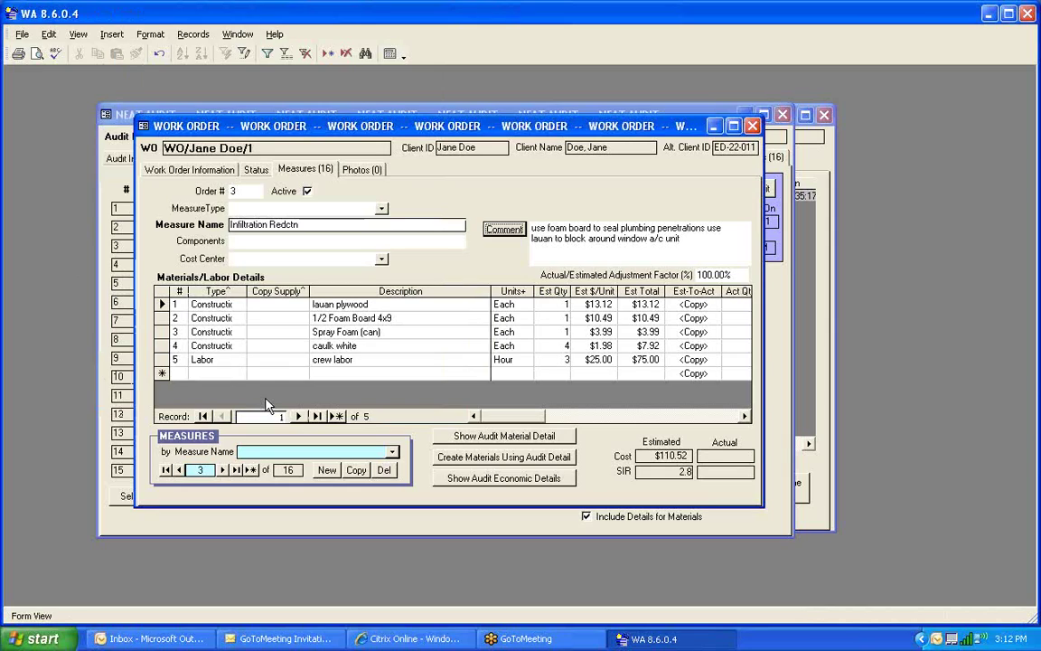
In the User-Spec Ceiling R measure, add a line numbered 4 with the Construction type and the description baffles.
left_click(223, 471)
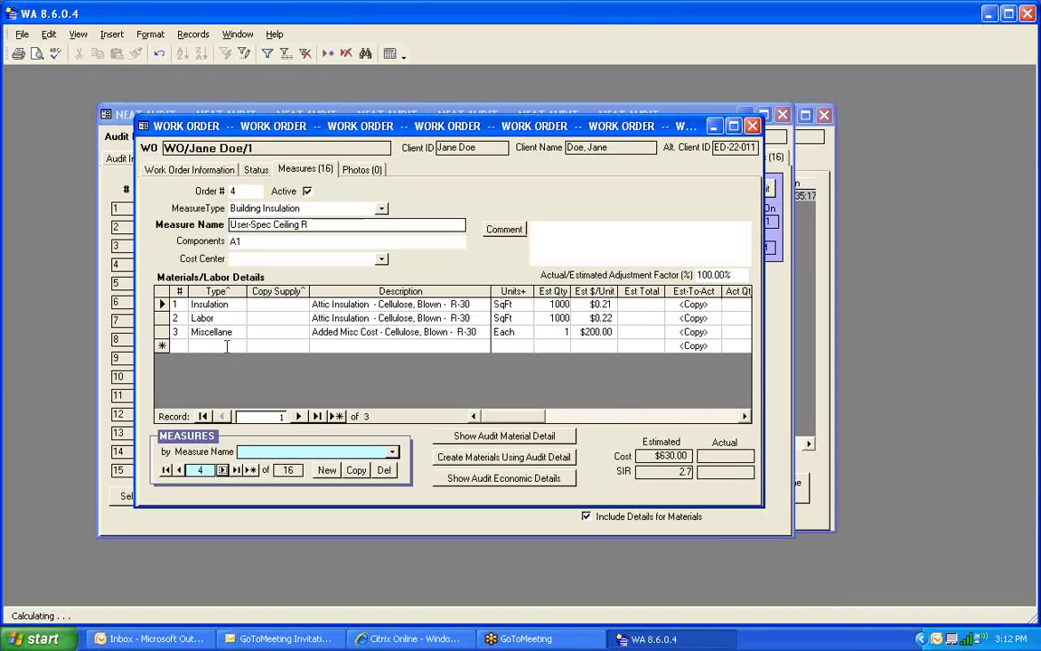
left_click(227, 347)
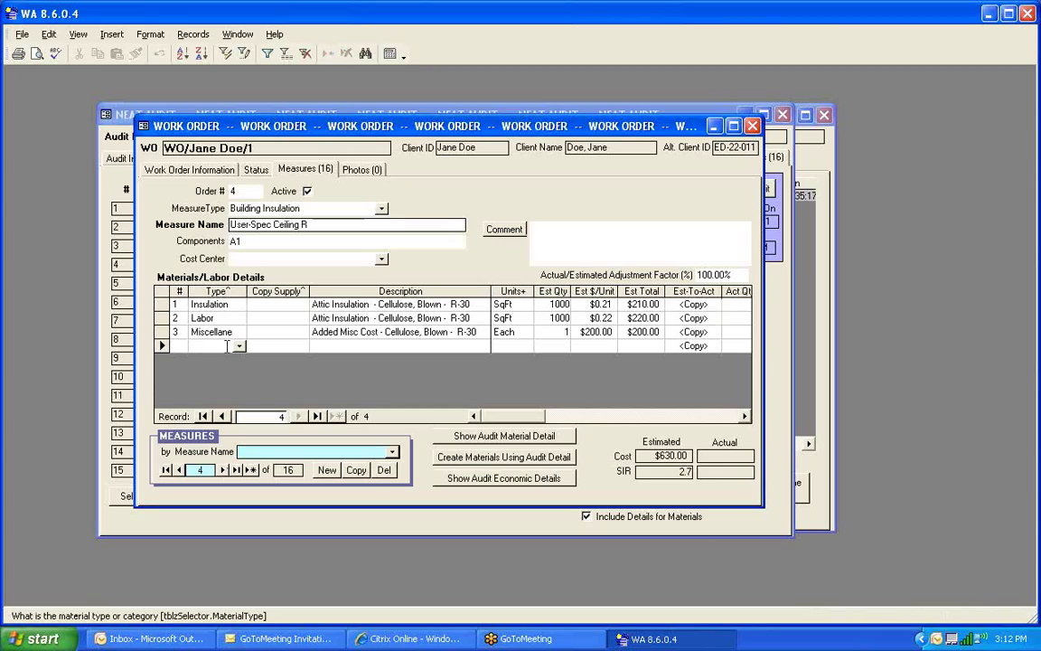
key("shift+Tab")
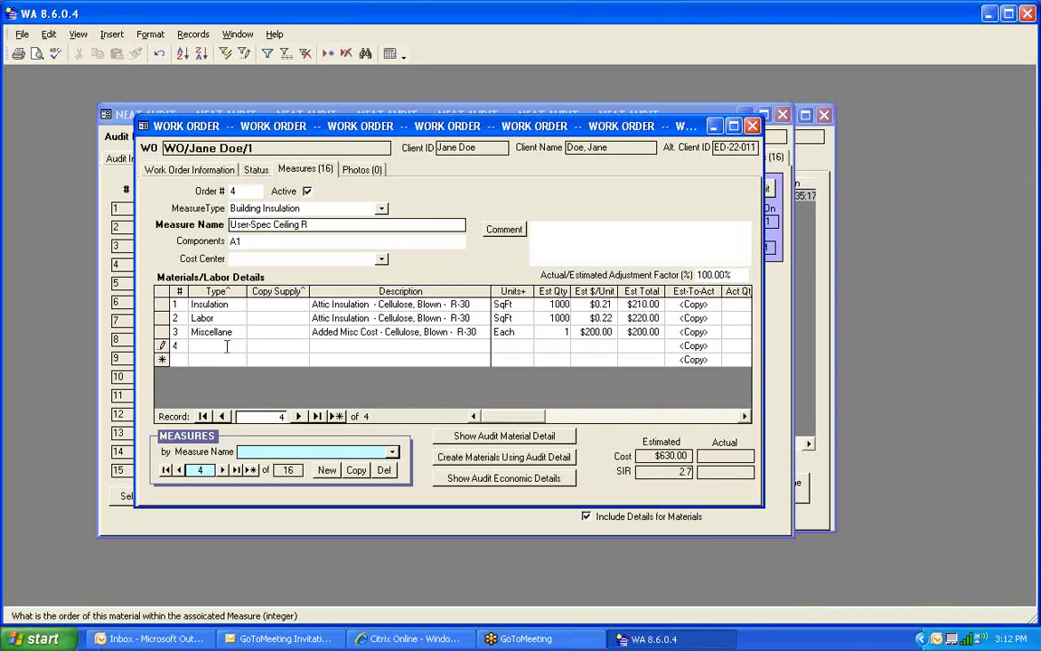
left_click(227, 347)
type("construct")
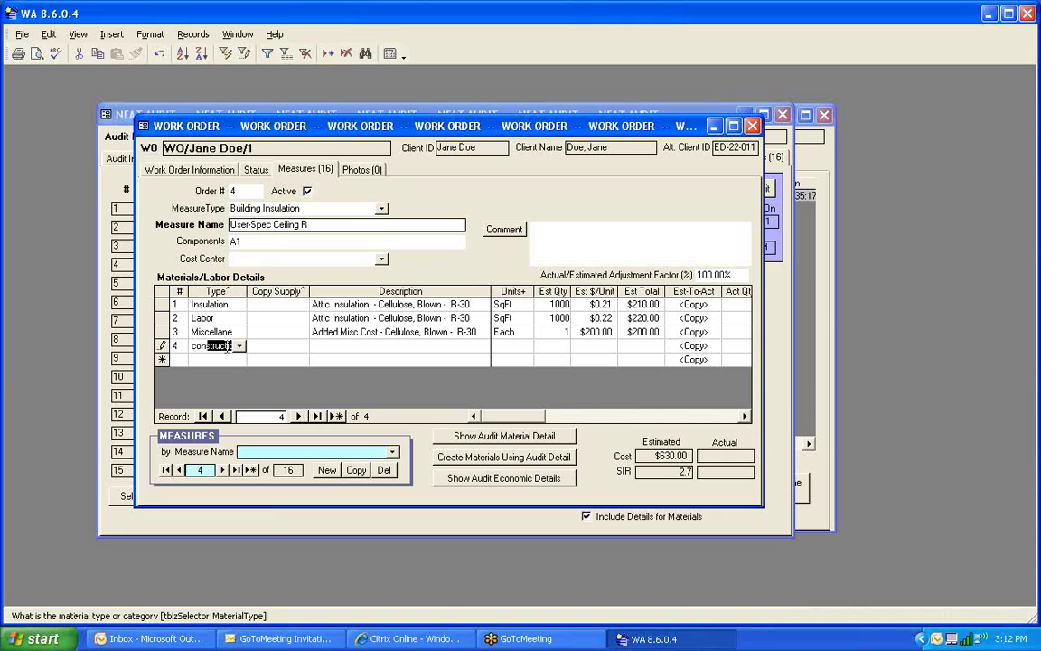
key("Tab")
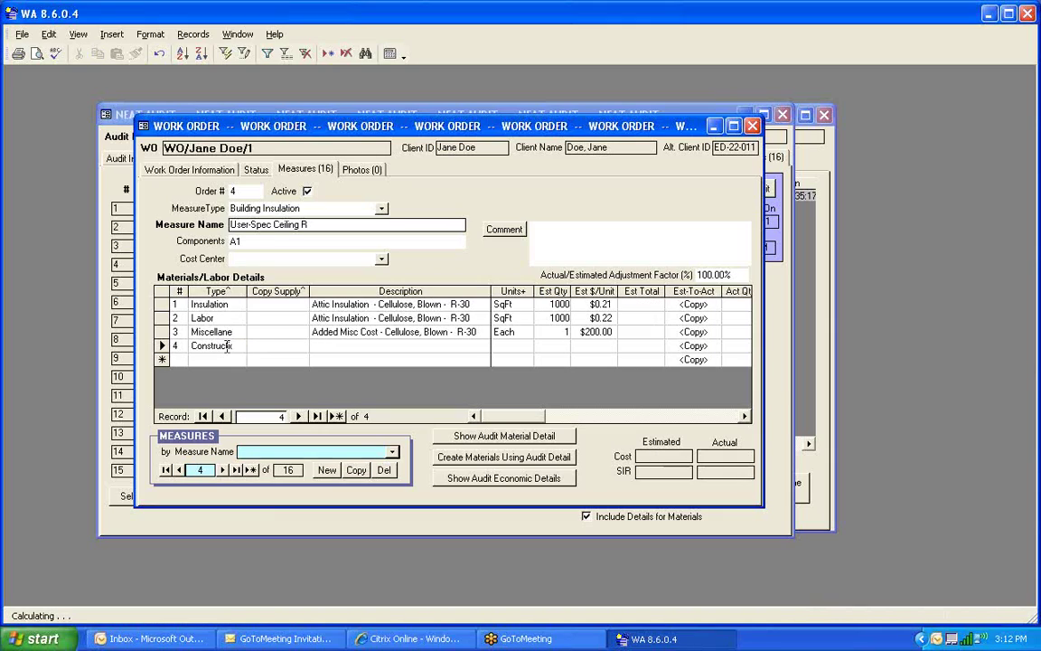
type("baffles")
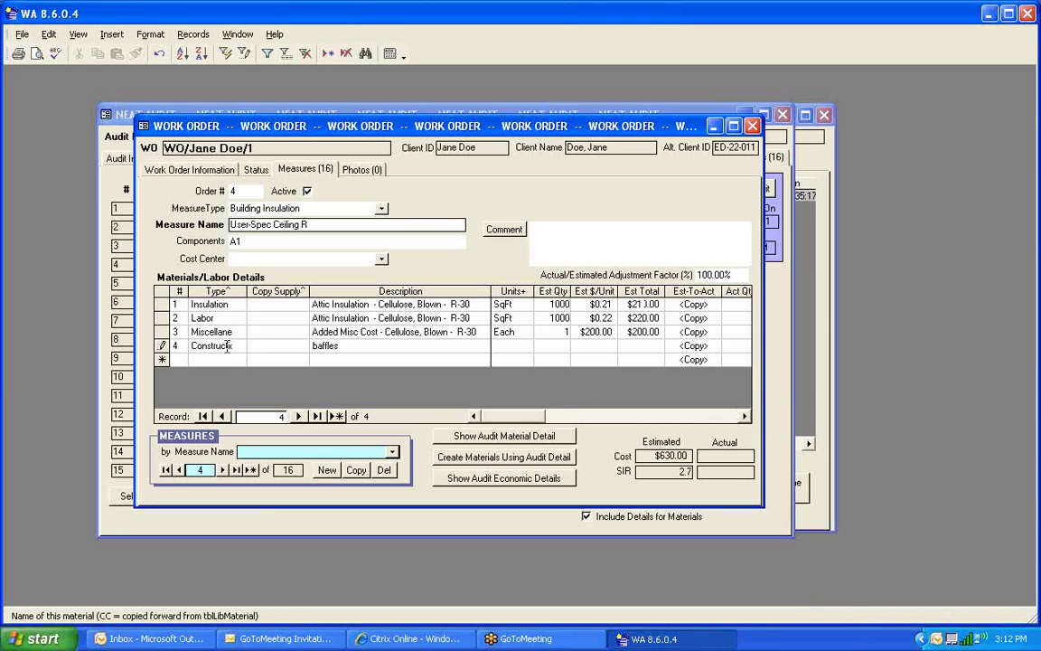
Complete the baffles line with units Each, an estimated quantity of 50 and an estimated unit cost of $1.25.
key("Tab")
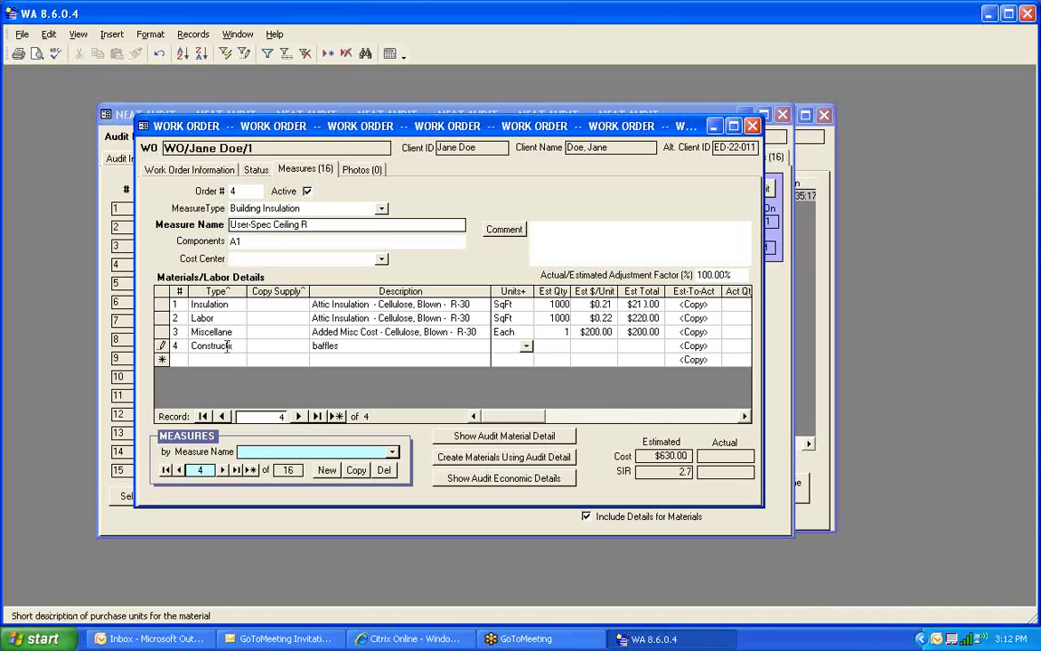
type("e")
key("Tab")
type("80")
key("Tab")
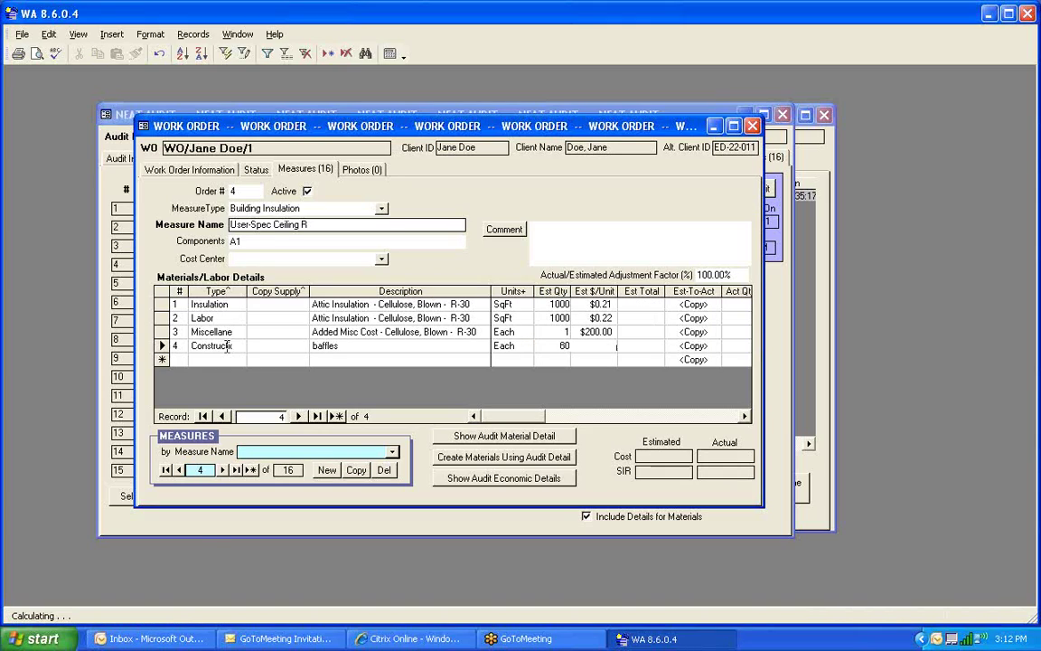
type("1.25")
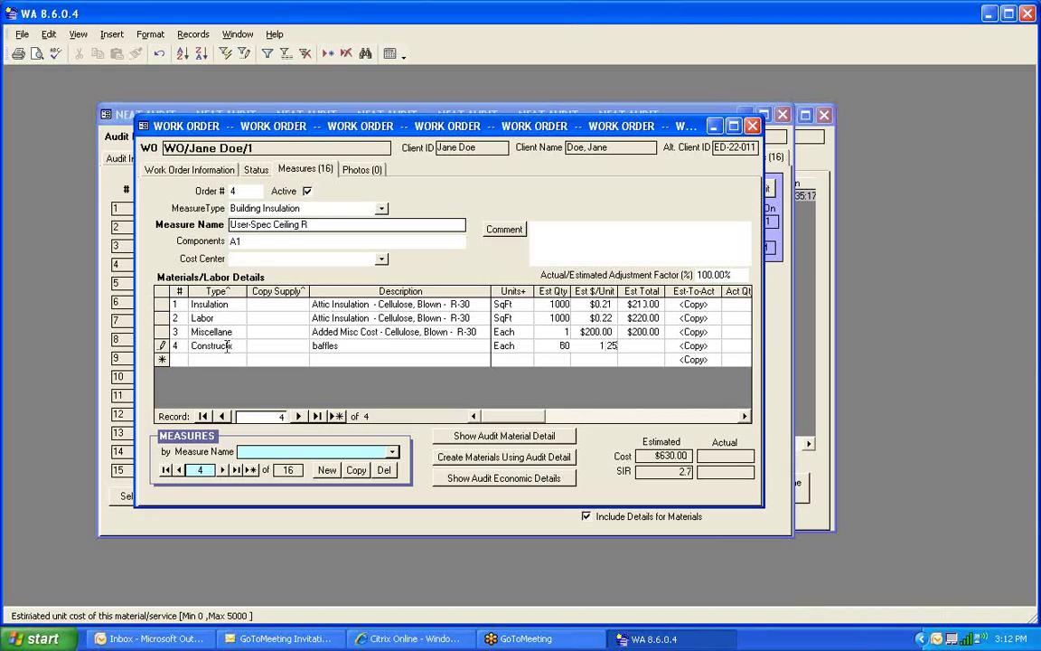
key("Tab")
Add a line numbered 5 with the Construction type and the description attic tent.
key("Tab")
key("Tab")
key("Tab")
key("Tab")
key("Tab")
type("5")
key("Tab")
type("c")
key("Tab")
type("attic")
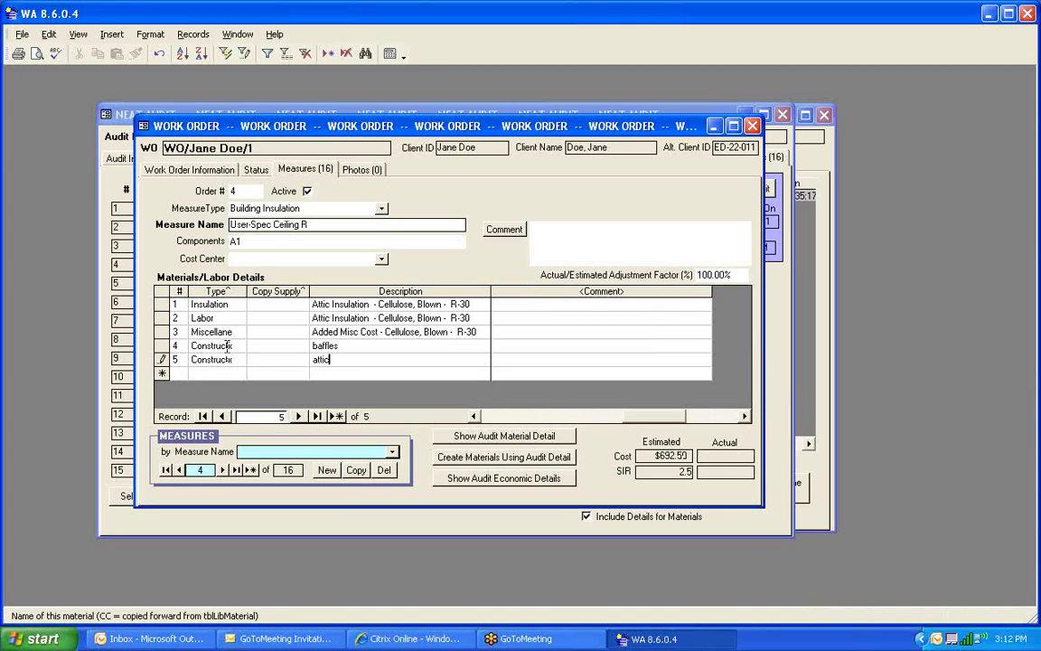
type(" tent")
key("Tab")
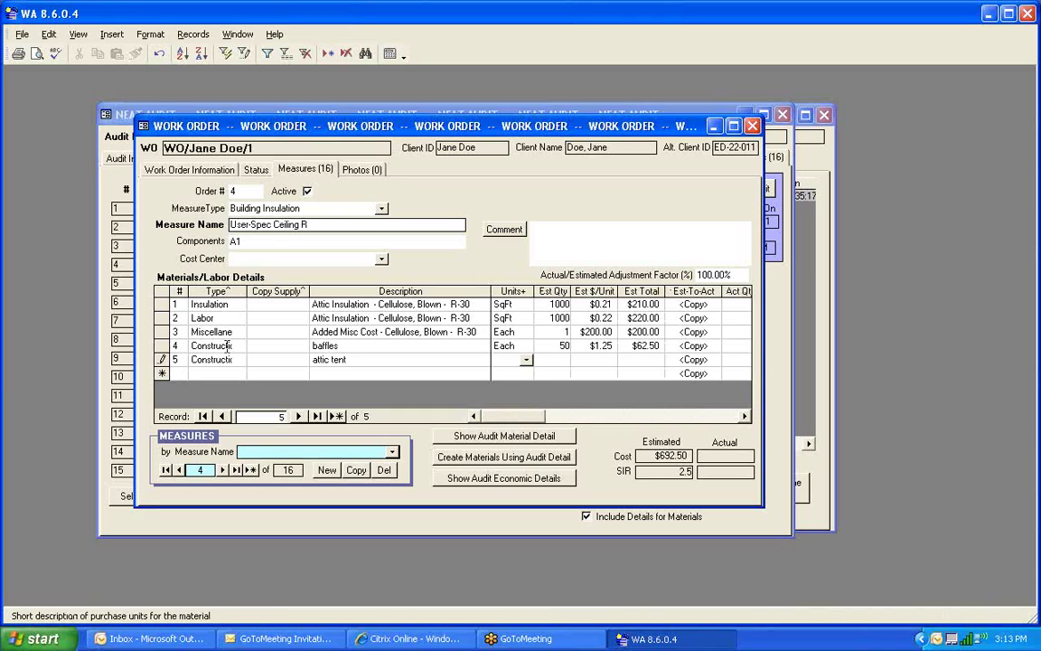
Set the attic tent line to units Each, an estimated quantity of 1 and an estimated unit cost of $88.
type("Each")
key("Tab")
type("1")
key("Tab")
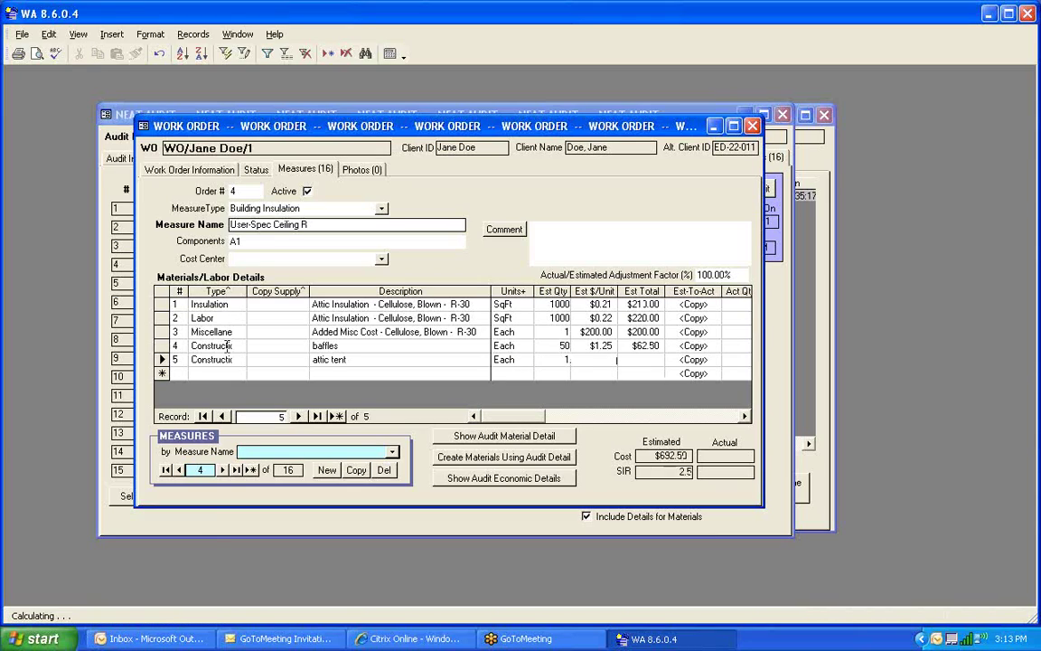
type("88")
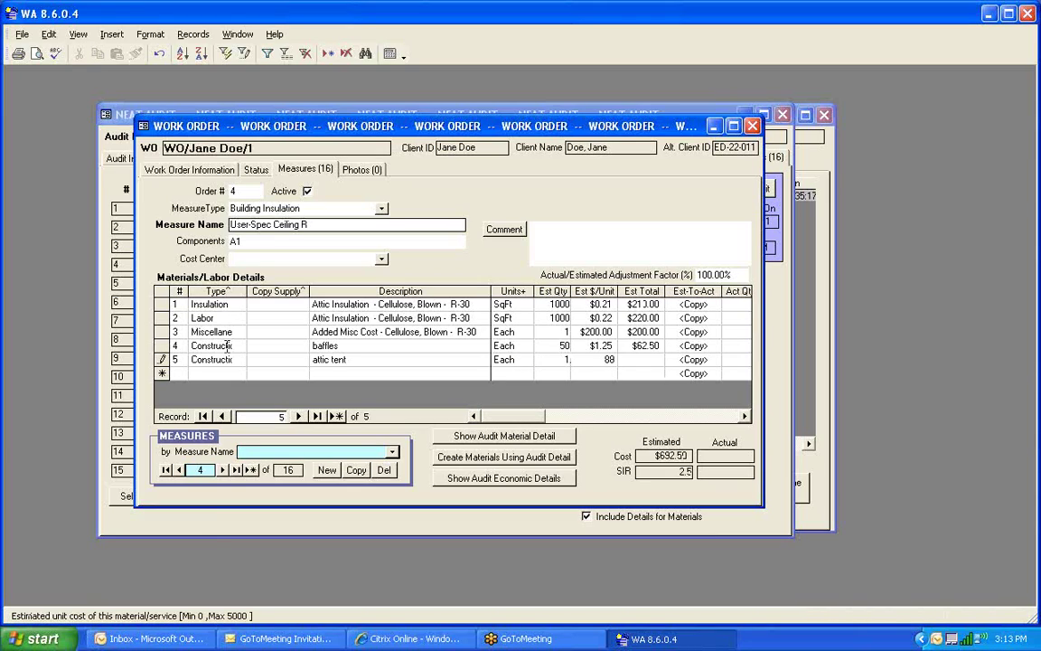
key("Tab")
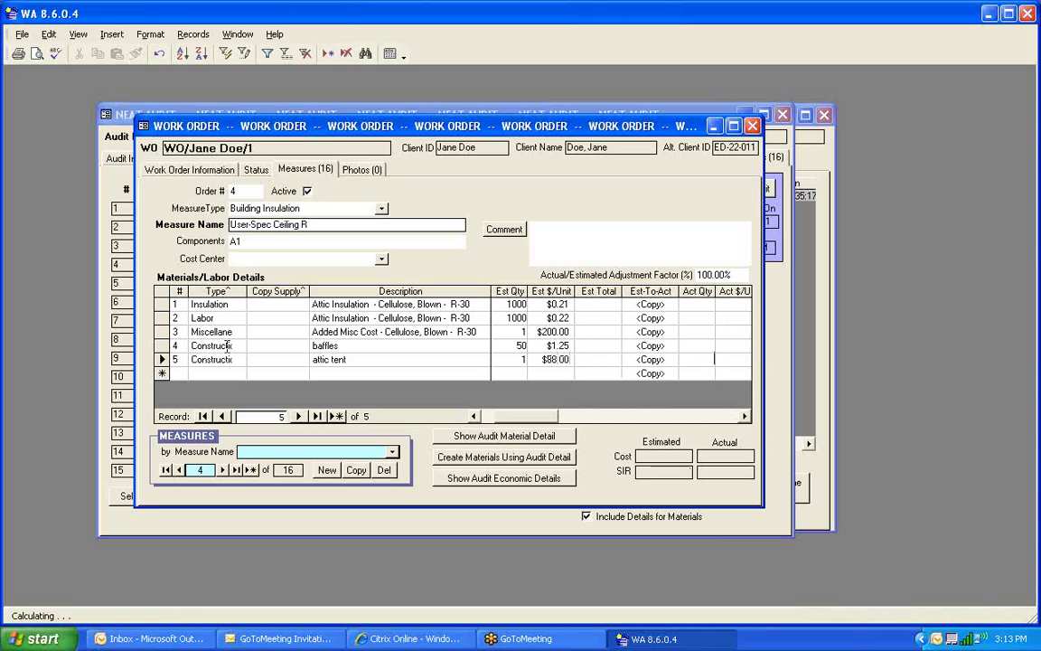
Add a line numbered 6 with the Construction type and the description 2 x 6 x 8.
key("Tab")
key("Tab")
key("Tab")
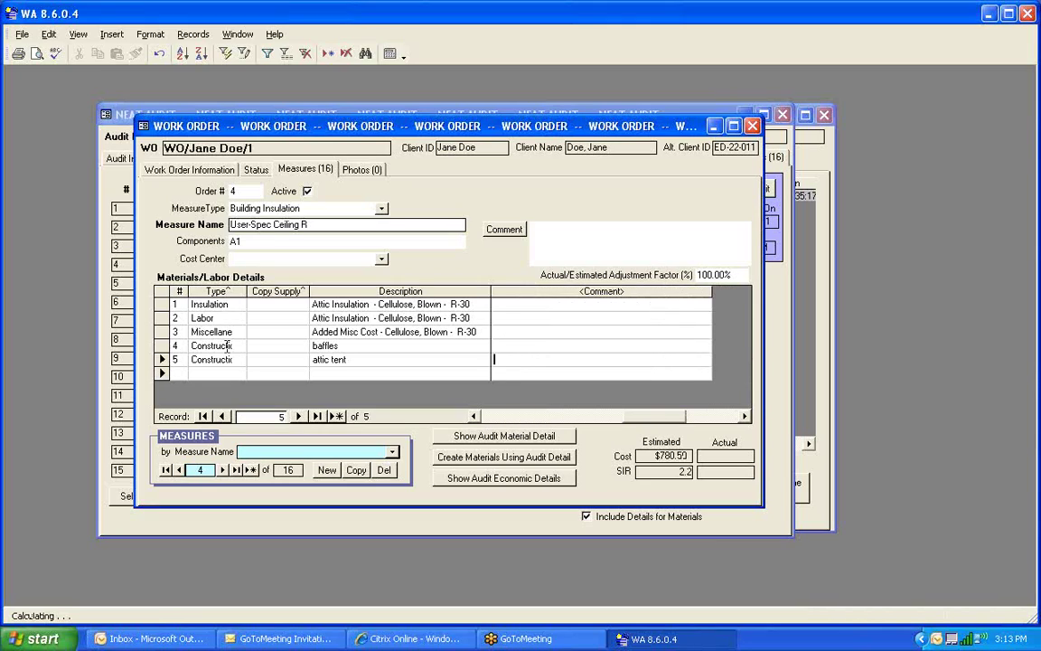
type("6")
key("Tab")
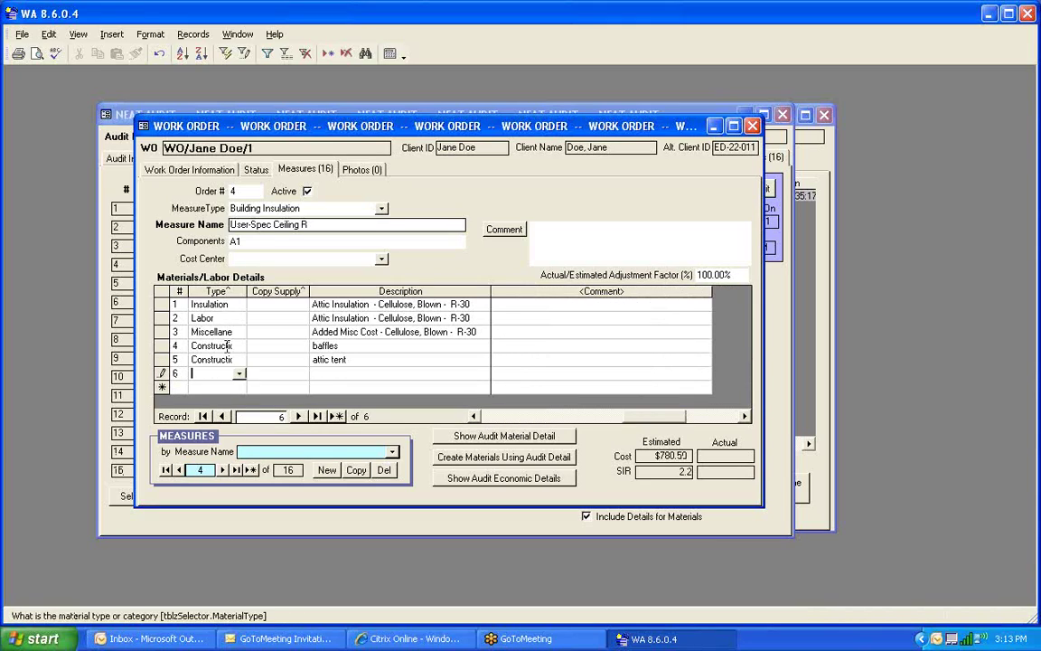
type("cti")
key("Tab")
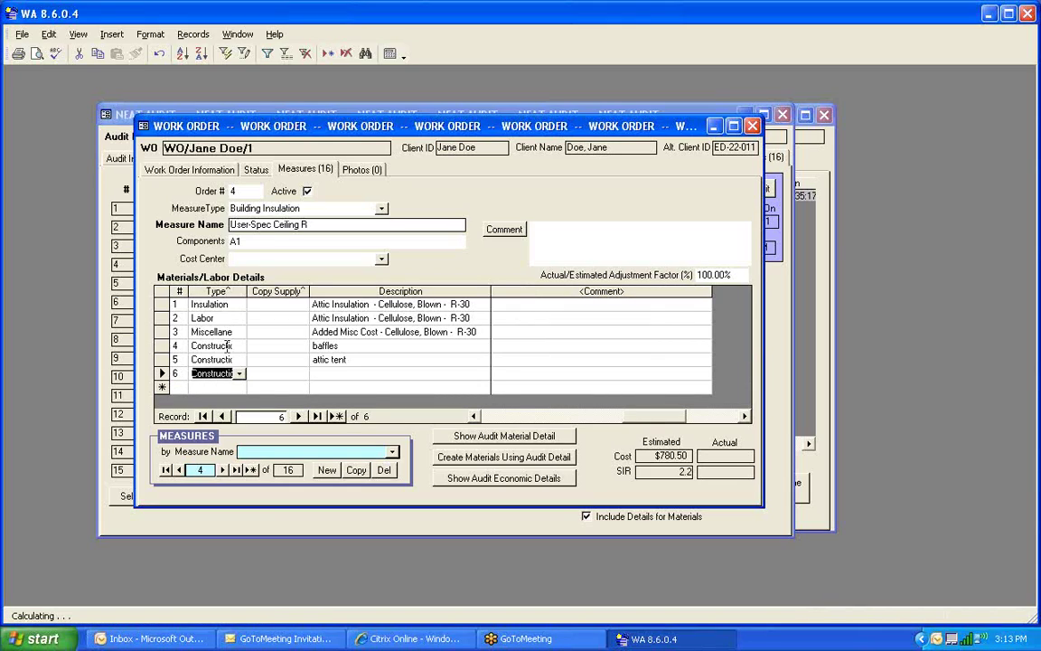
type("2 x 6 8")
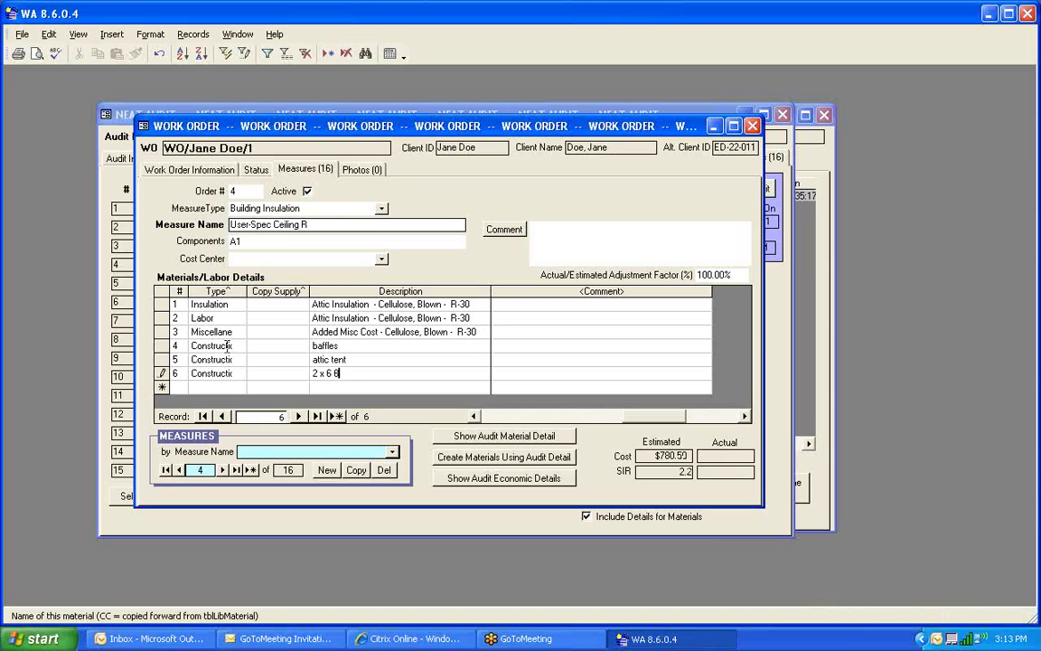
key("BackSpace")
type("x 8")
key("Tab")
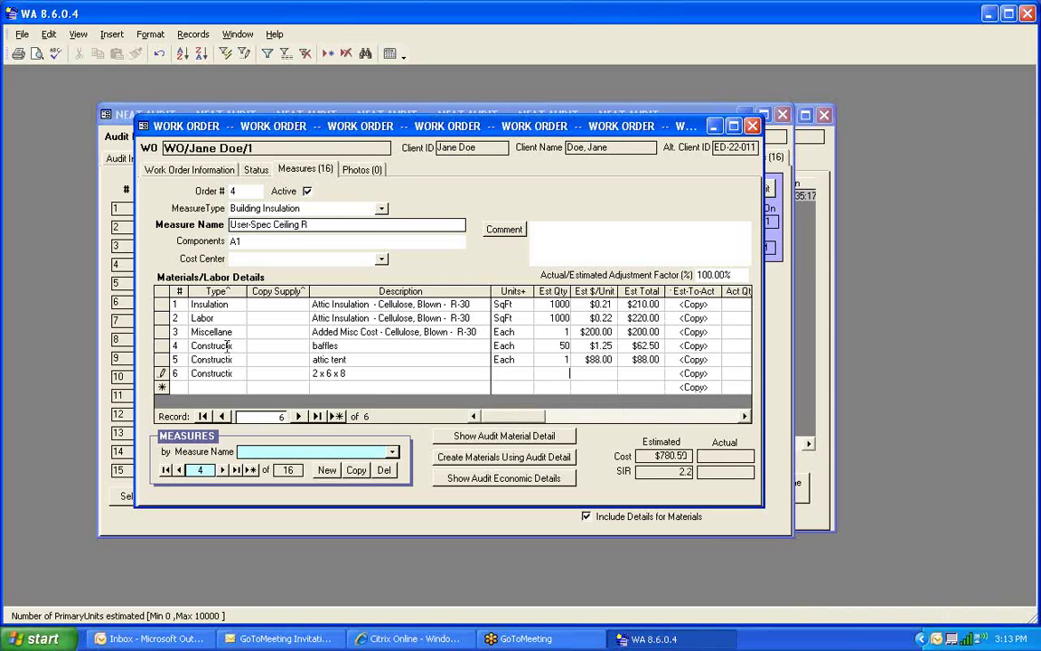
Set the 2 x 6 x 8 line to units Each, an estimated quantity of 3 and an estimated unit cost of $5.
type("Each")
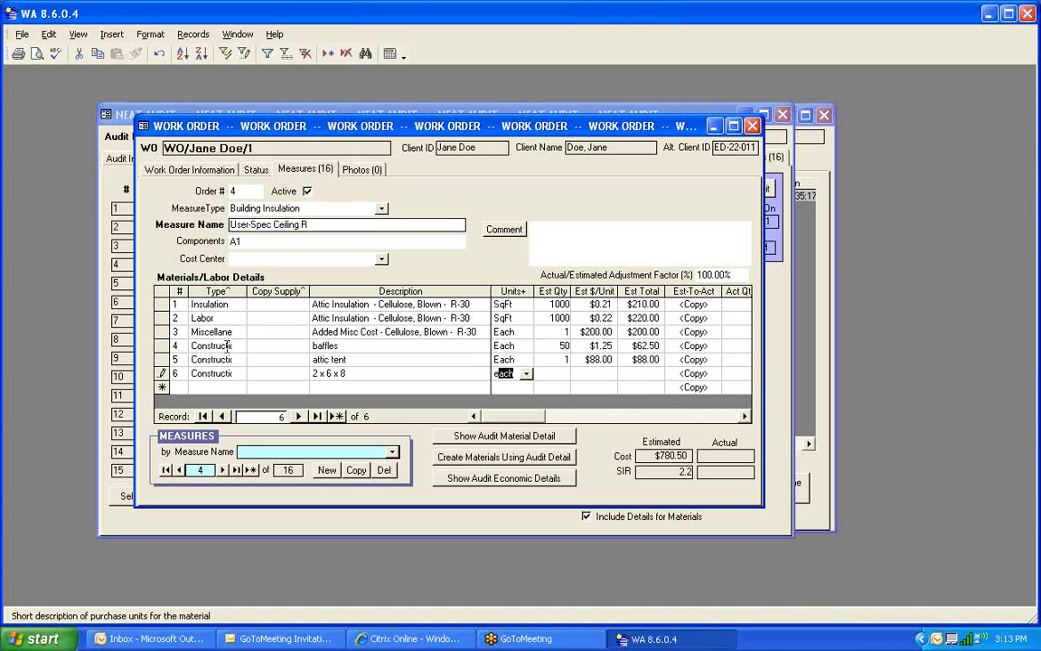
key("Tab")
type("3")
key("Tab")
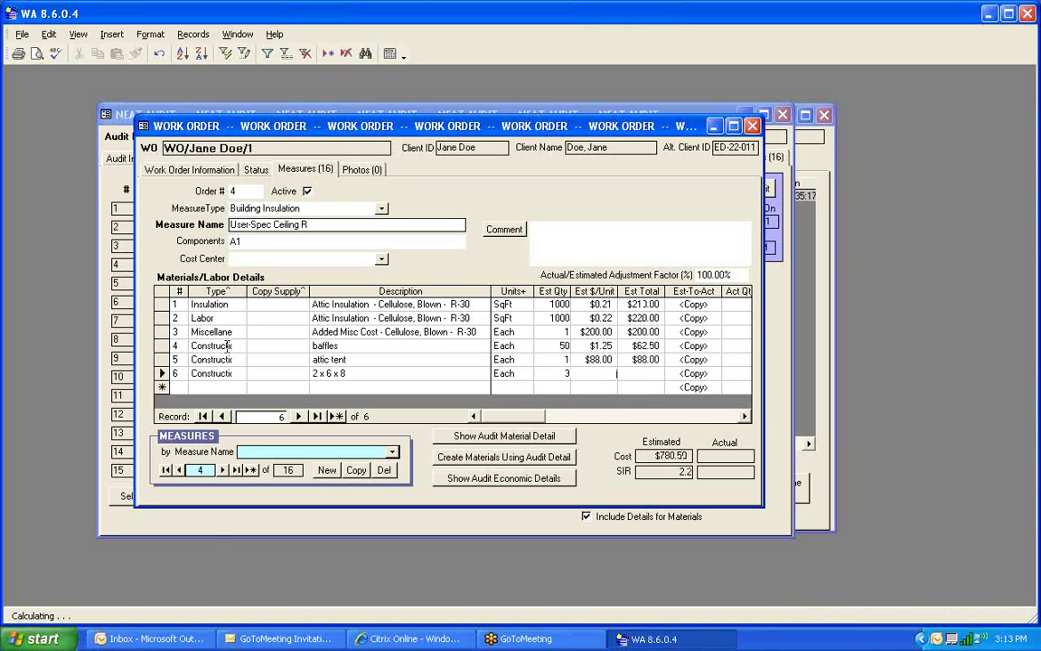
type("5")
key("Tab")
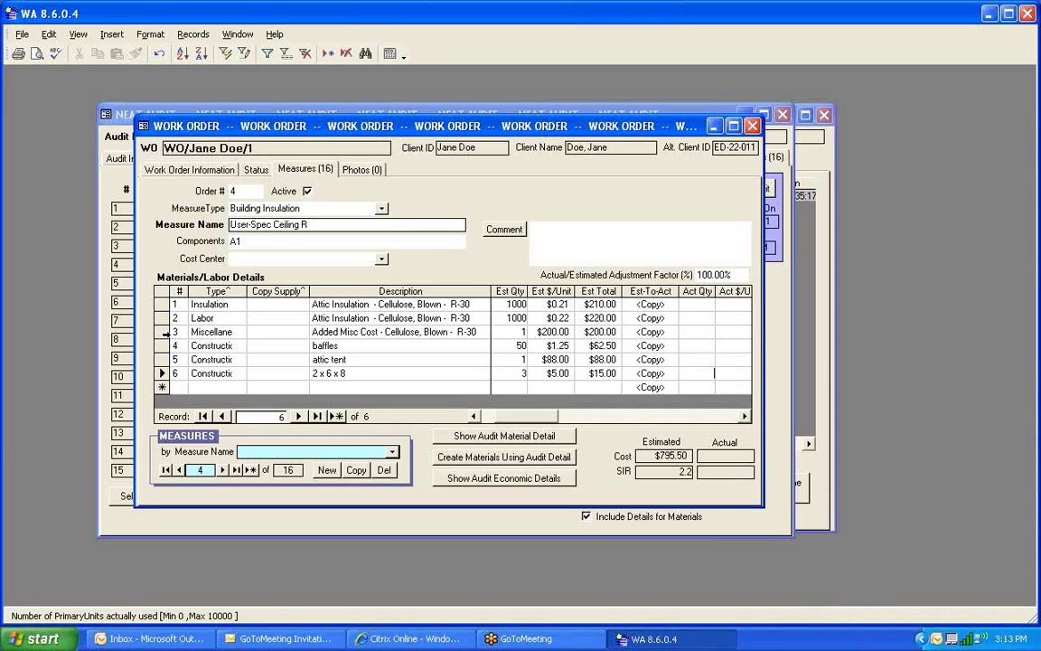
Delete the Miscellaneous line for added cost from the User-Spec Ceiling R details.
left_click(163, 332)
key("Delete")
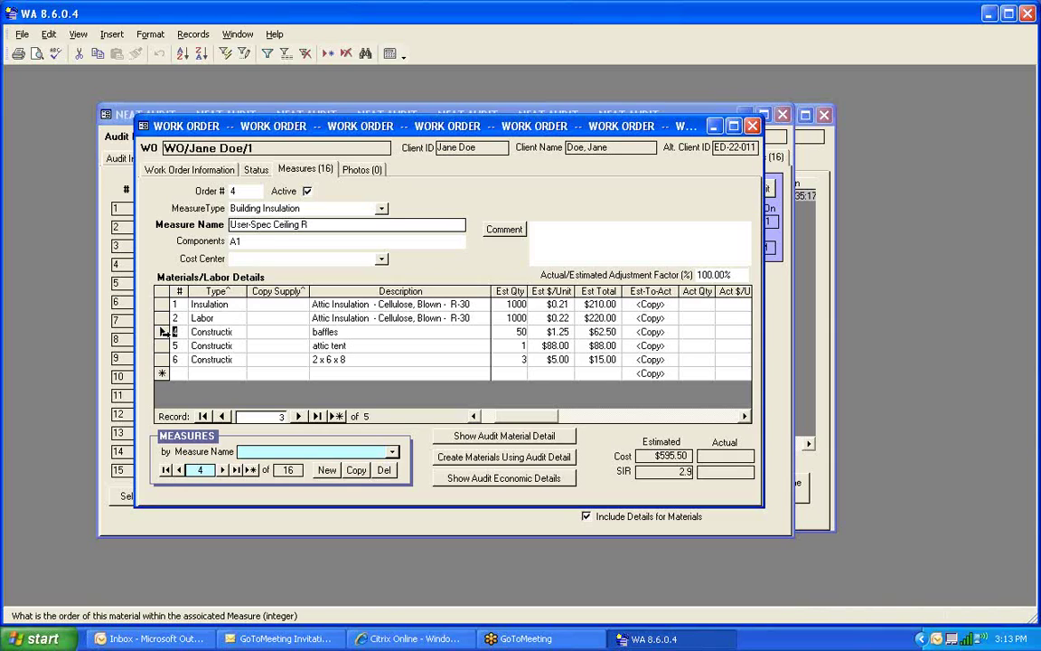
Add the measure comment "install attic tent over pull down stairs install baffles blow in cellulose at R-30".
left_click(508, 233)
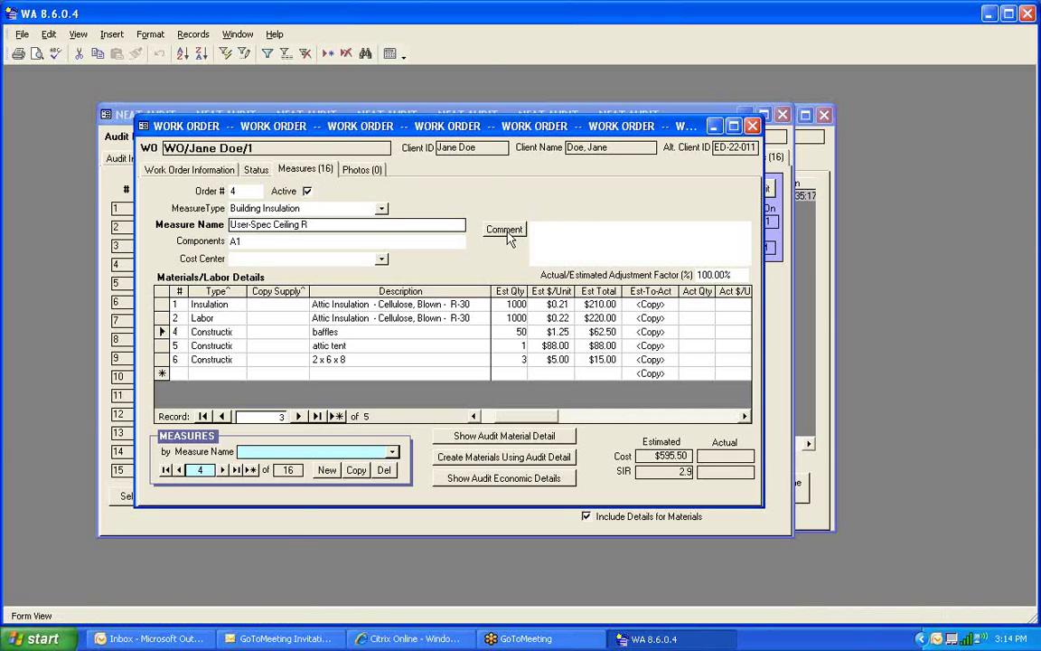
left_click(342, 188)
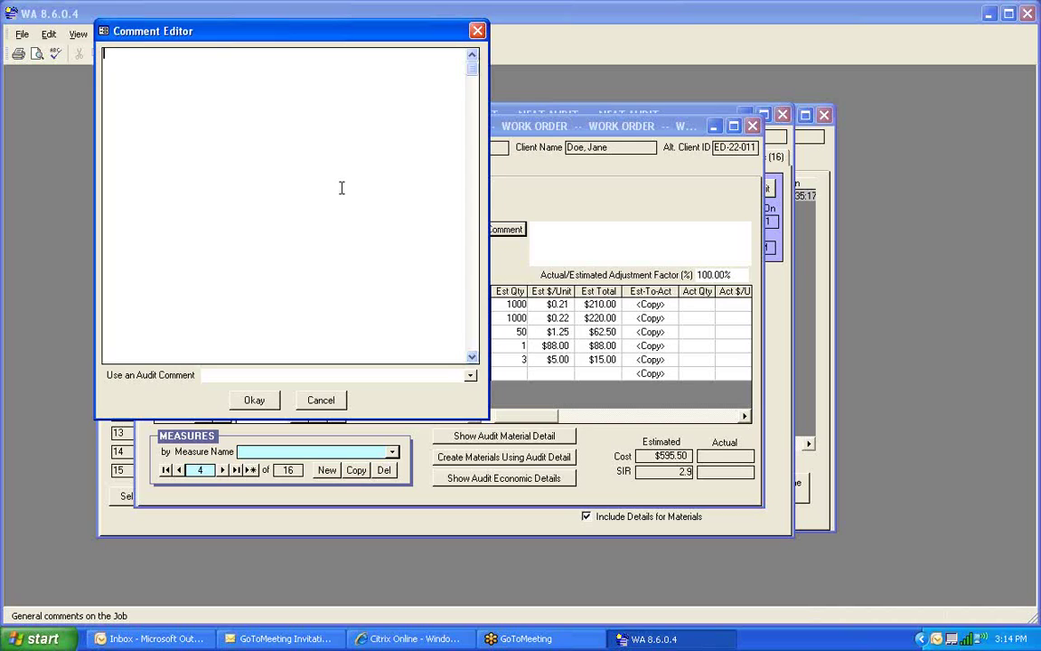
type("install attic tent over pull down")
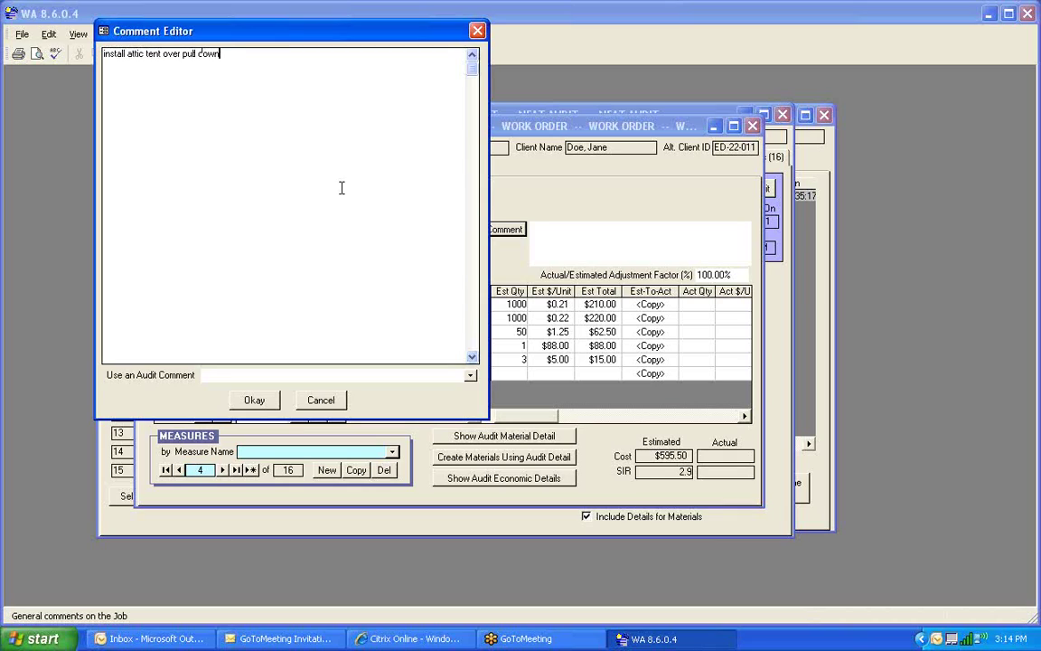
type(" stairs install baffles blow in c")
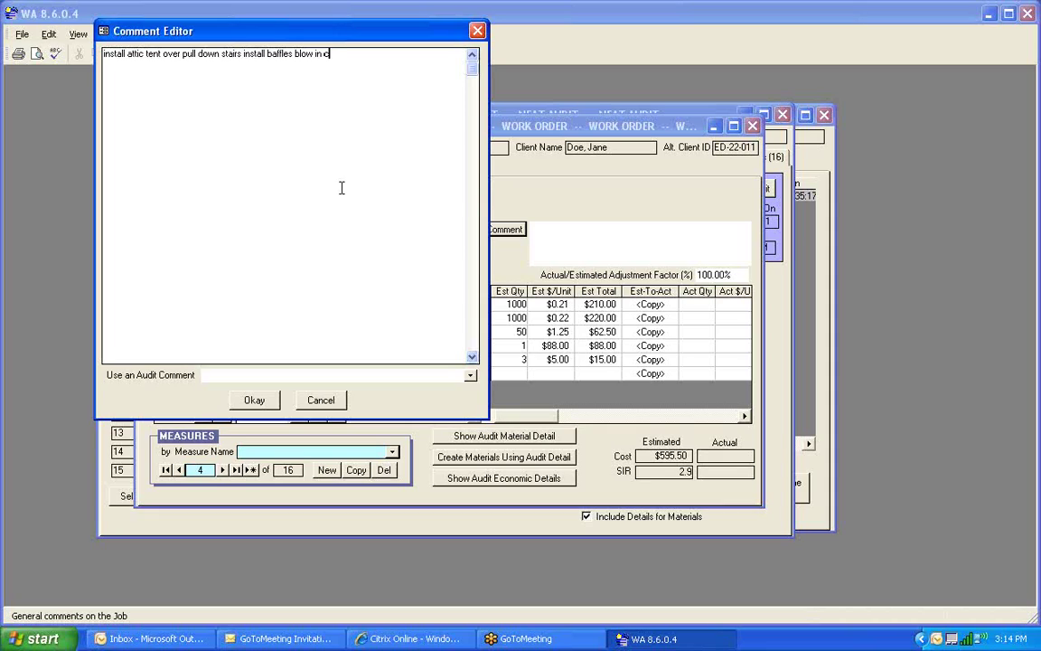
type("ellu")
type("lose t")
type("o")
key("BackSpace")
key("BackSpace")
key("BackSpace")
type("at R-30")
left_click(255, 399)
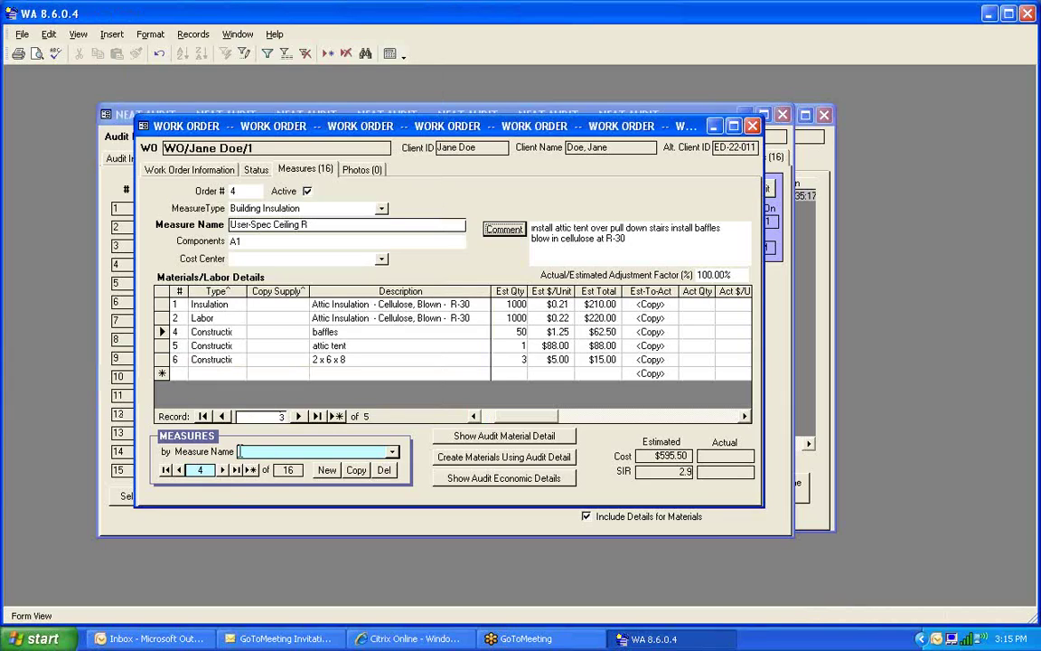
Review the material and labor details of the following measures, from Duct Insulation through to Fix Improper Venting (Clothes Dryer).
left_click(222, 470)
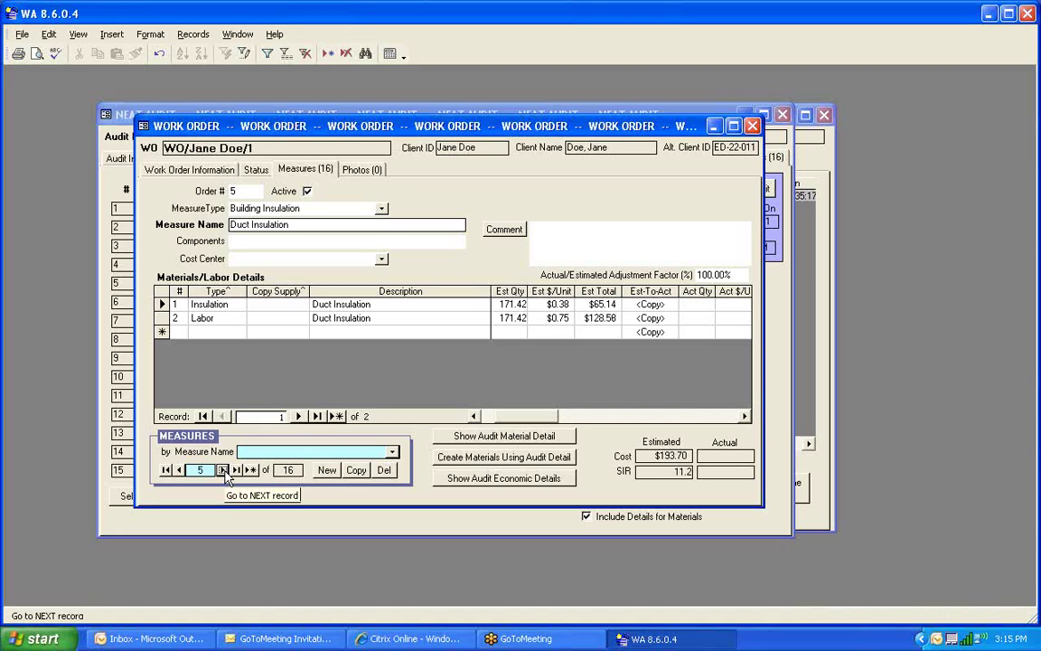
left_click(222, 470)
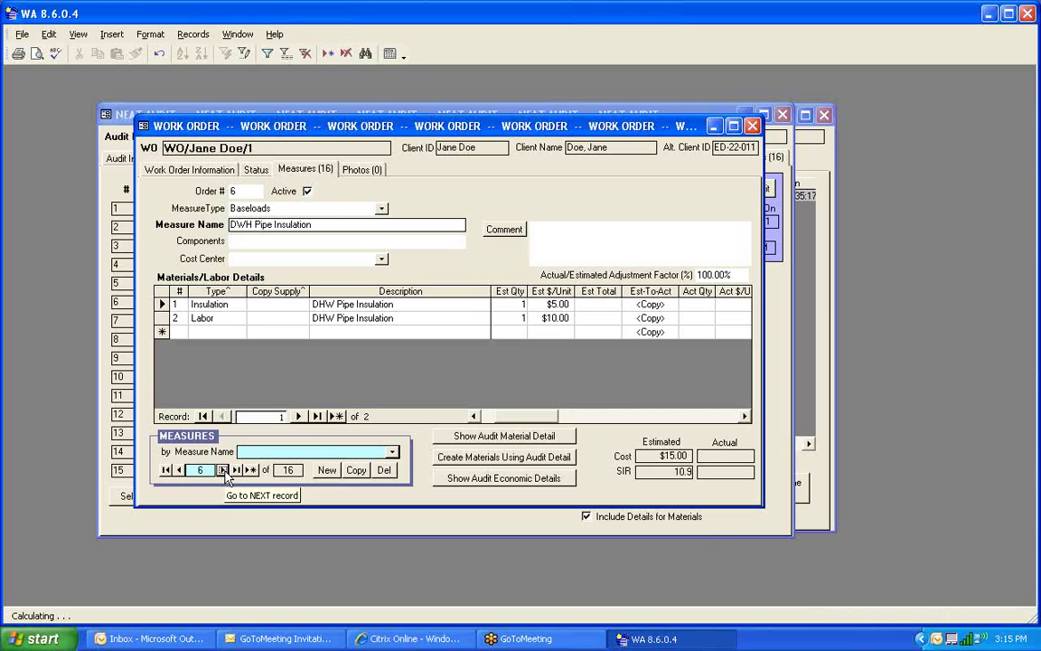
left_click(222, 470)
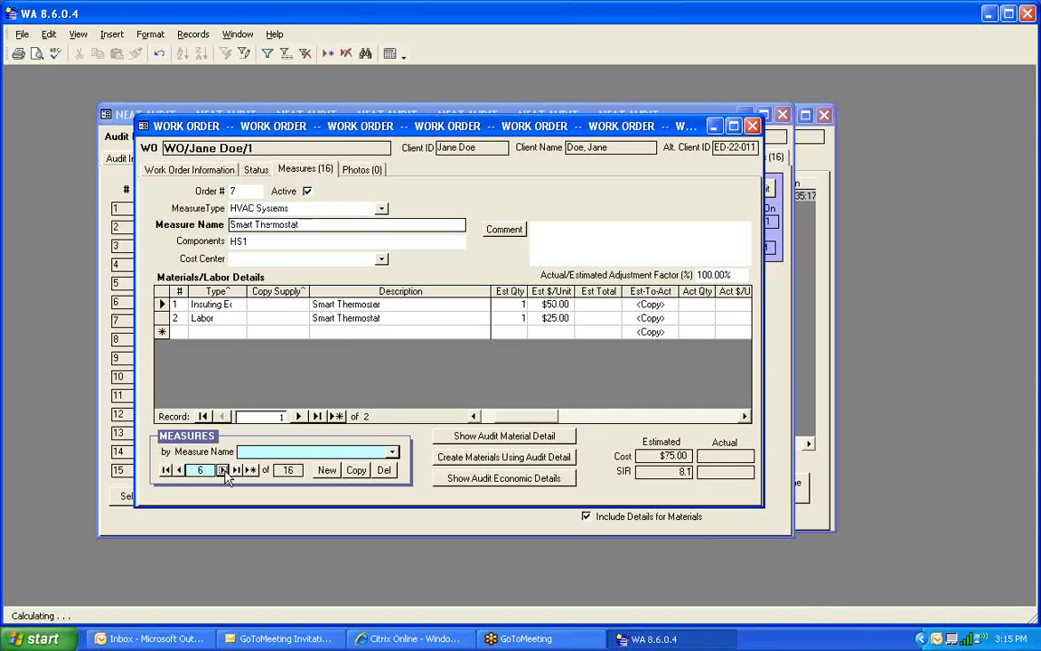
left_click(222, 470)
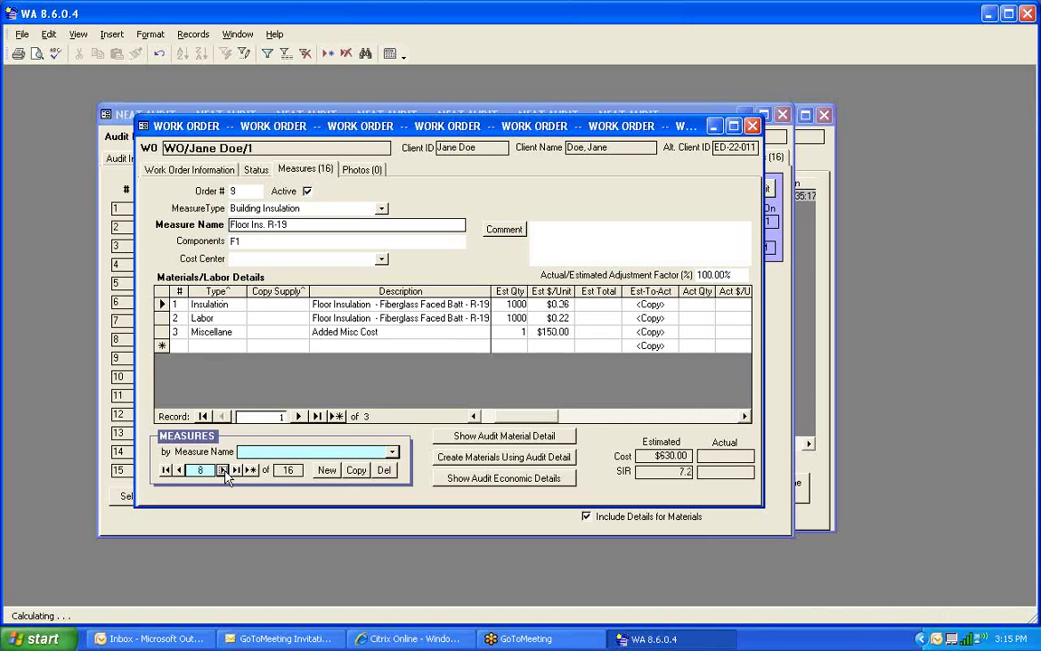
left_click(223, 471)
left_click(223, 471)
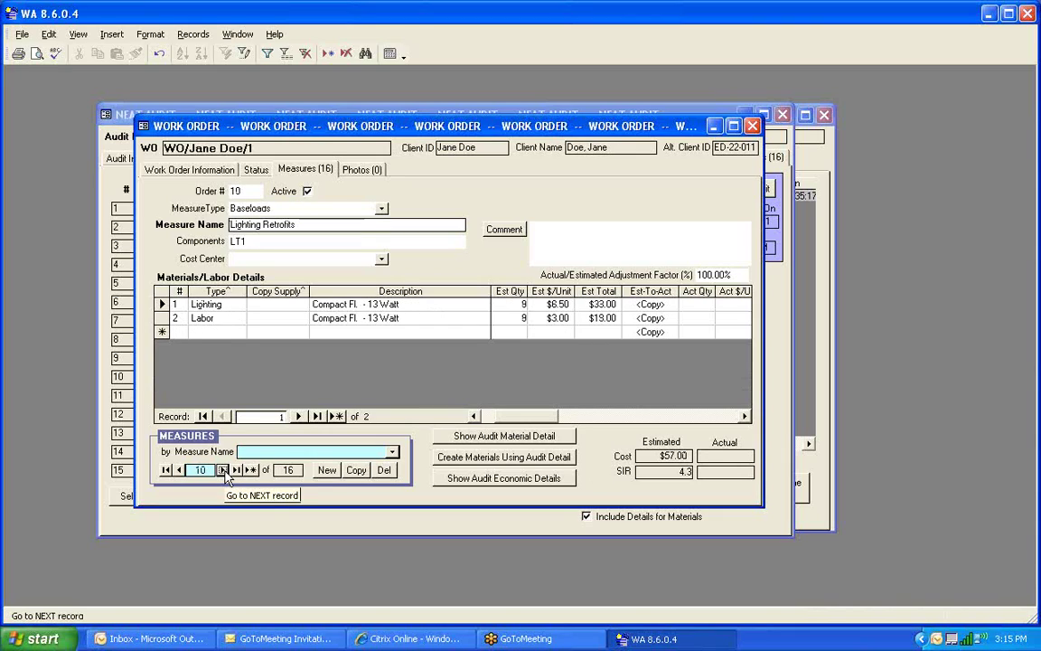
left_click(225, 472)
left_click(225, 471)
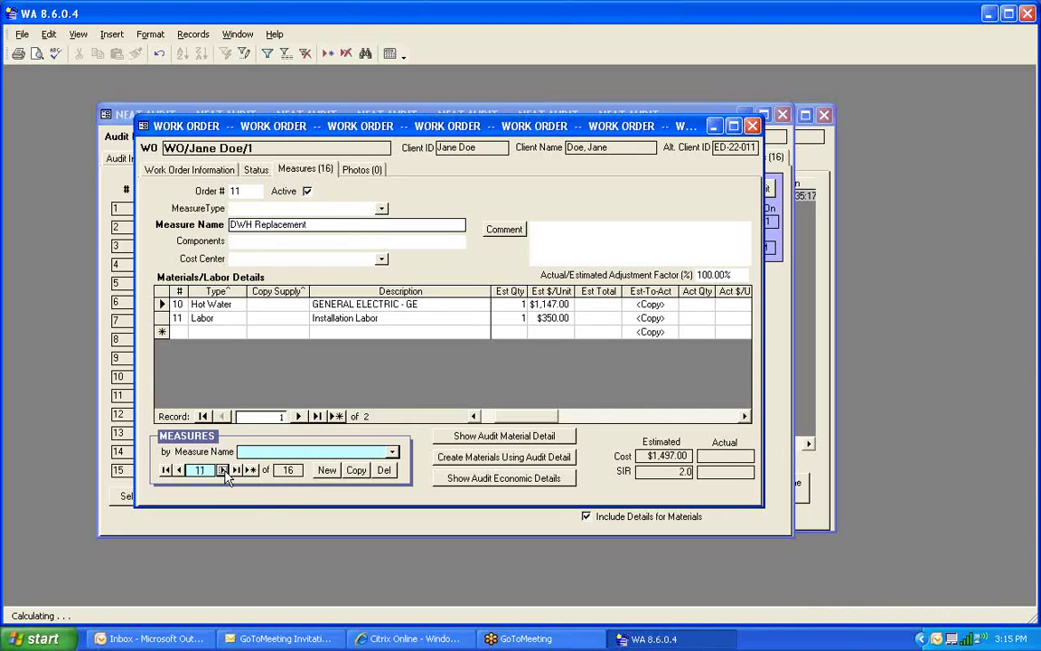
left_click(222, 470)
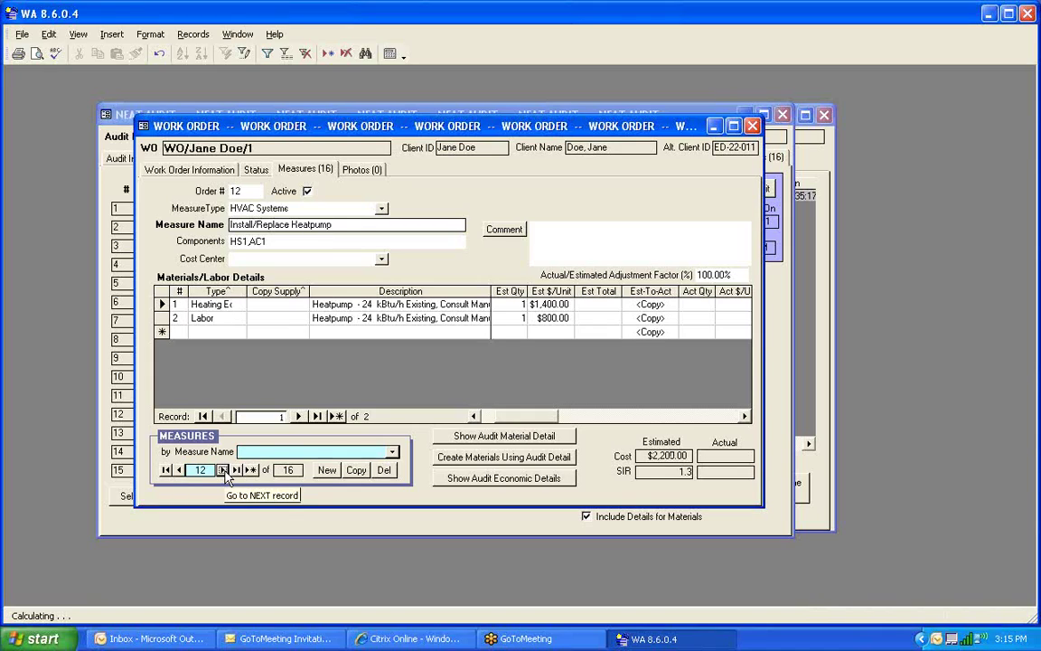
left_click(224, 471)
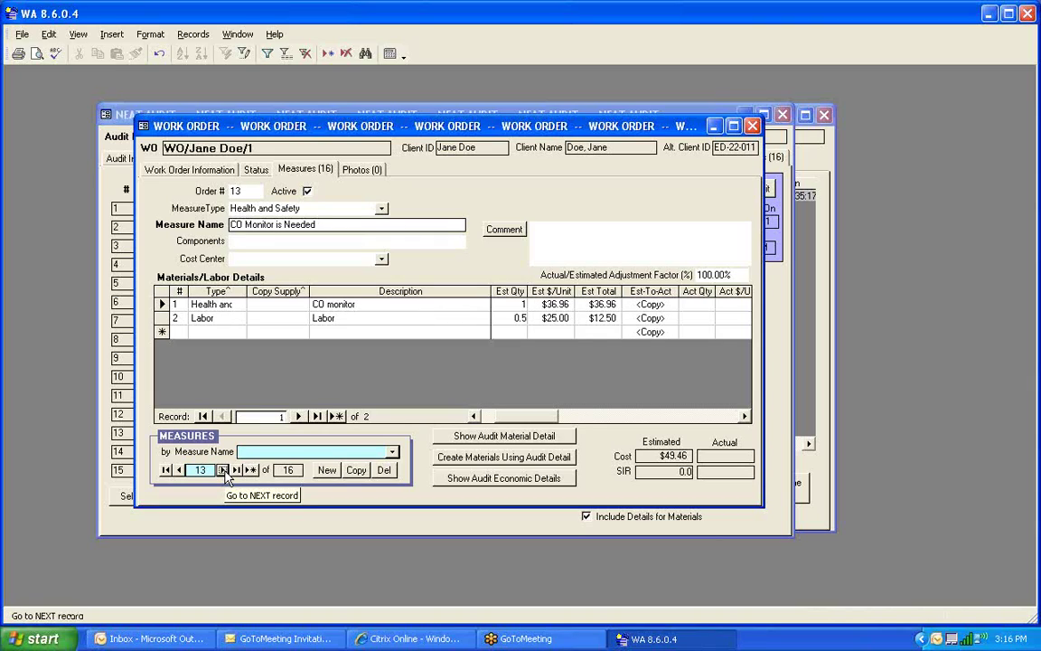
left_click(223, 470)
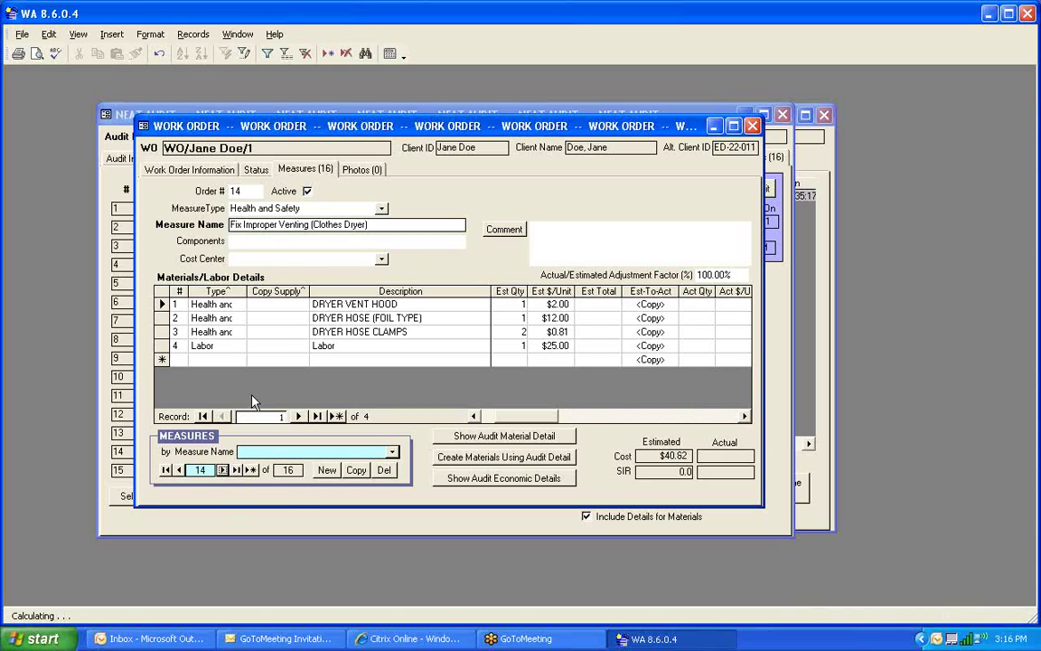
In the Fix Improper Venting (Clothes Dryer) measure, set the estimated unit cost of the foil-type dryer hose to $9.
left_click(283, 324)
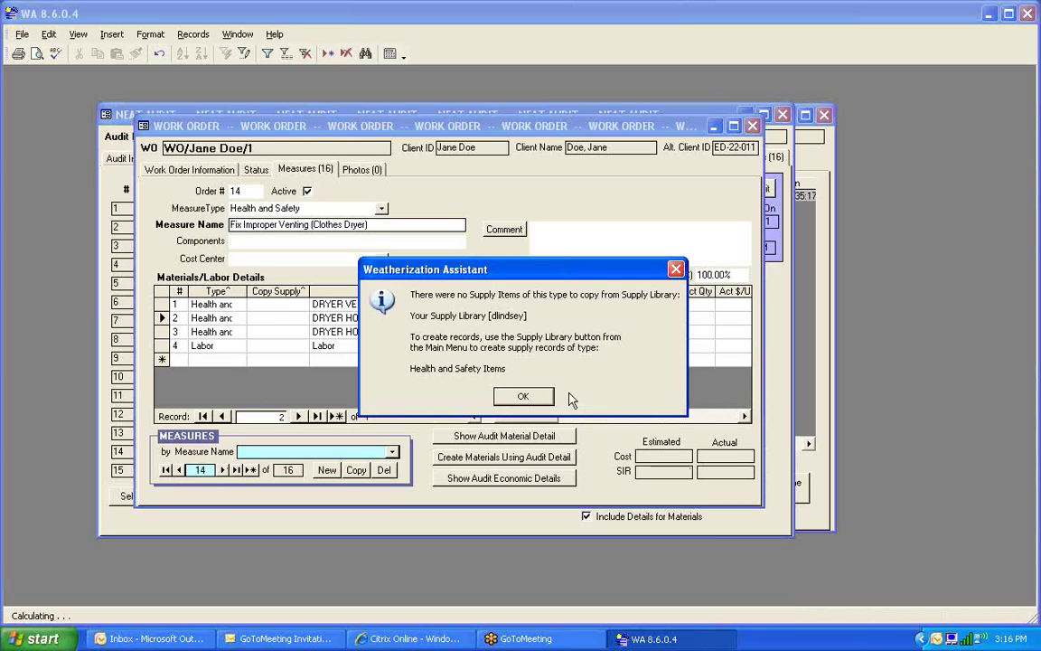
left_click(521, 396)
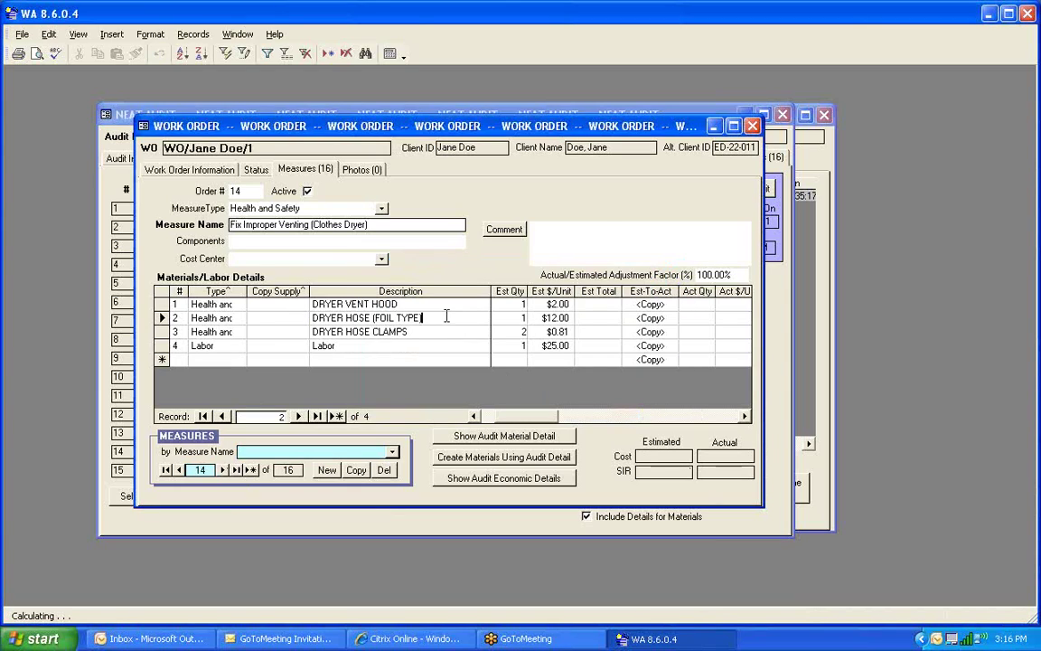
key("Tab")
key("Tab")
key("Tab")
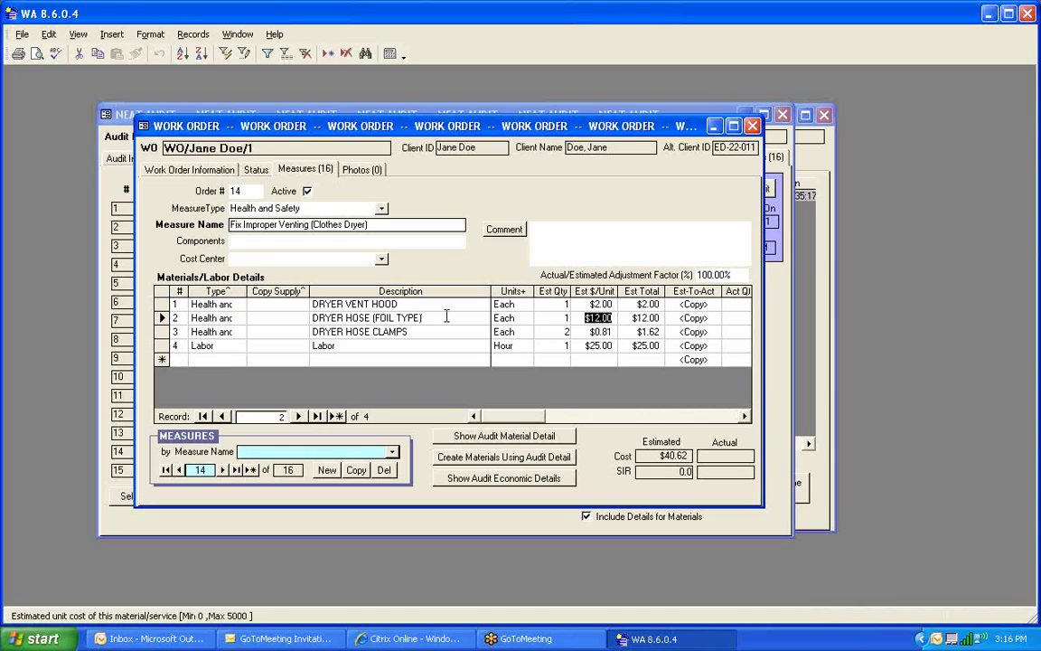
type("9")
key("Tab")
key("Tab")
key("Tab")
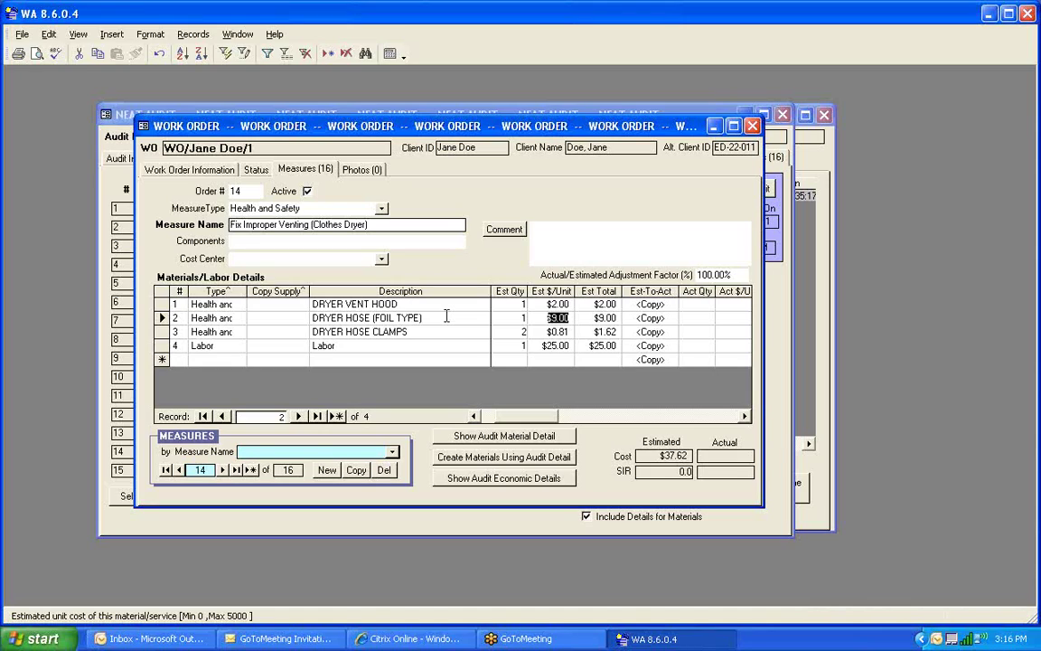
Review the dryer hose cost line, then the Fix Improper Venting Kitchen Exhaust Fan and Smoke Detector is Needed measures.
key("shift+Tab")
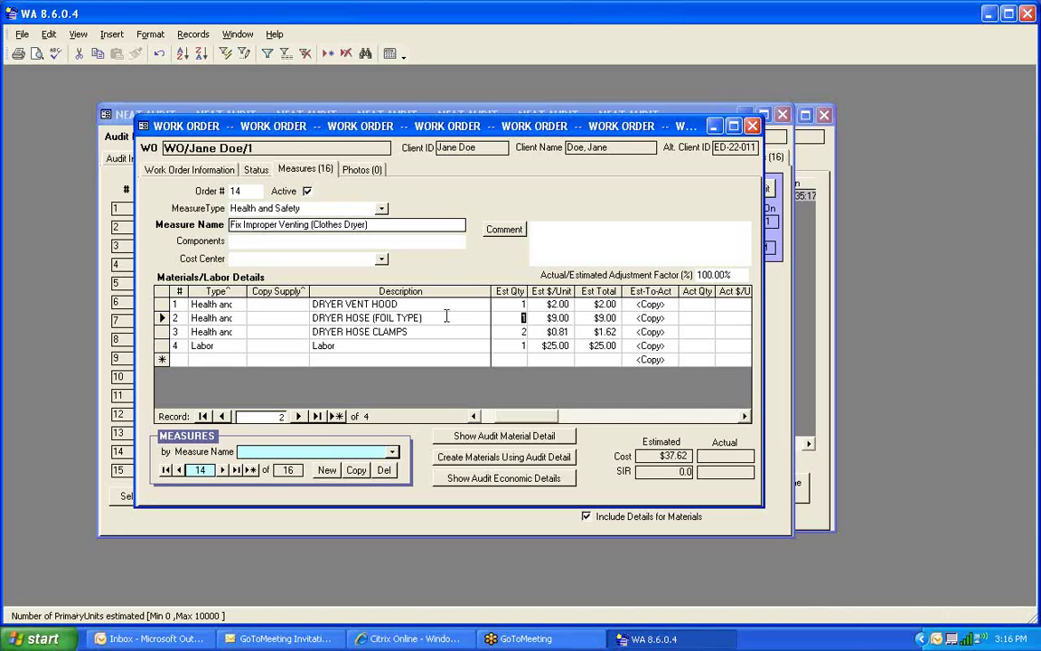
left_click(458, 327)
left_click(458, 319)
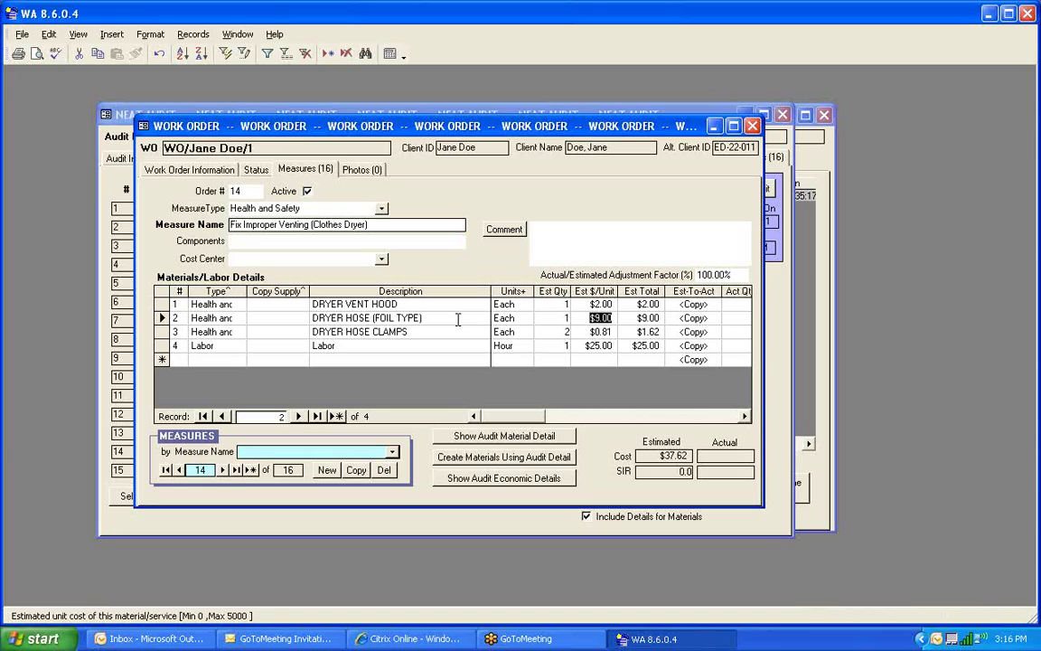
key("Tab")
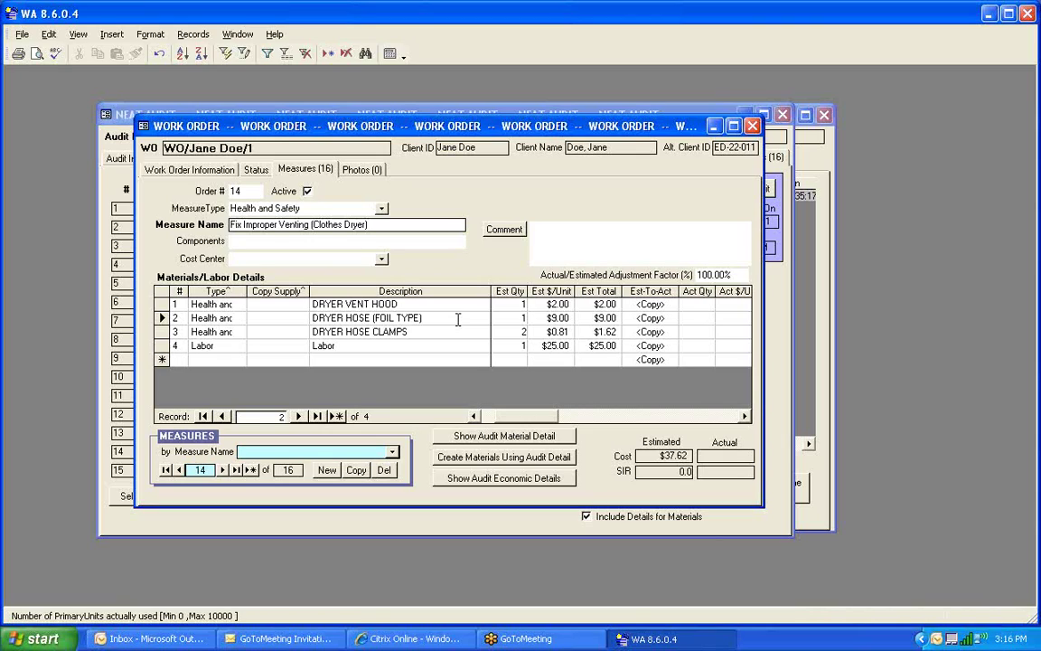
left_click(222, 470)
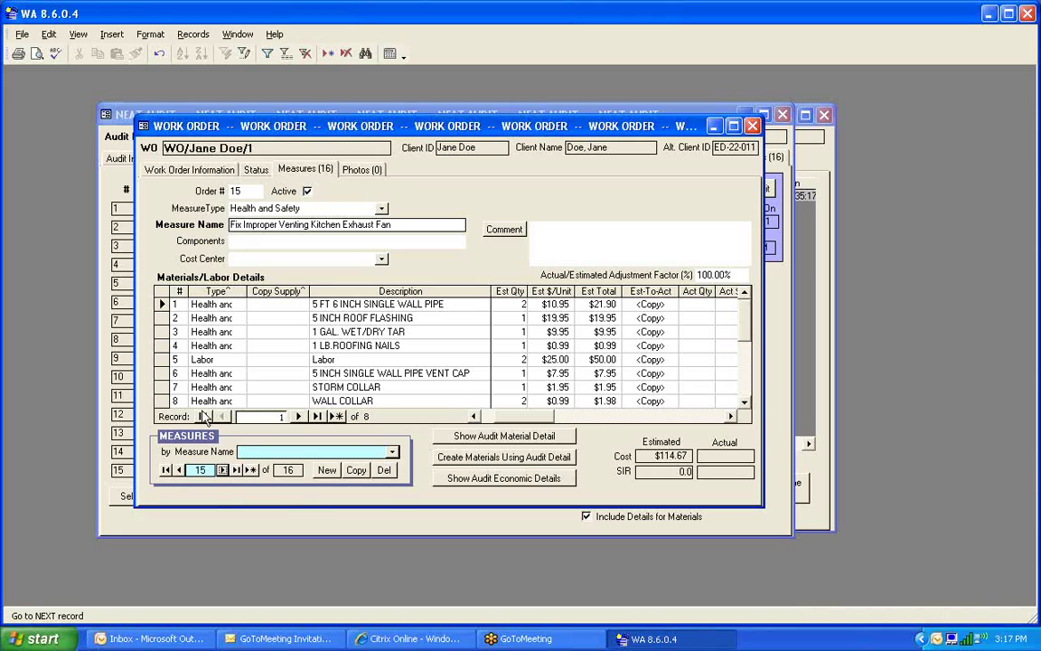
left_click(223, 469)
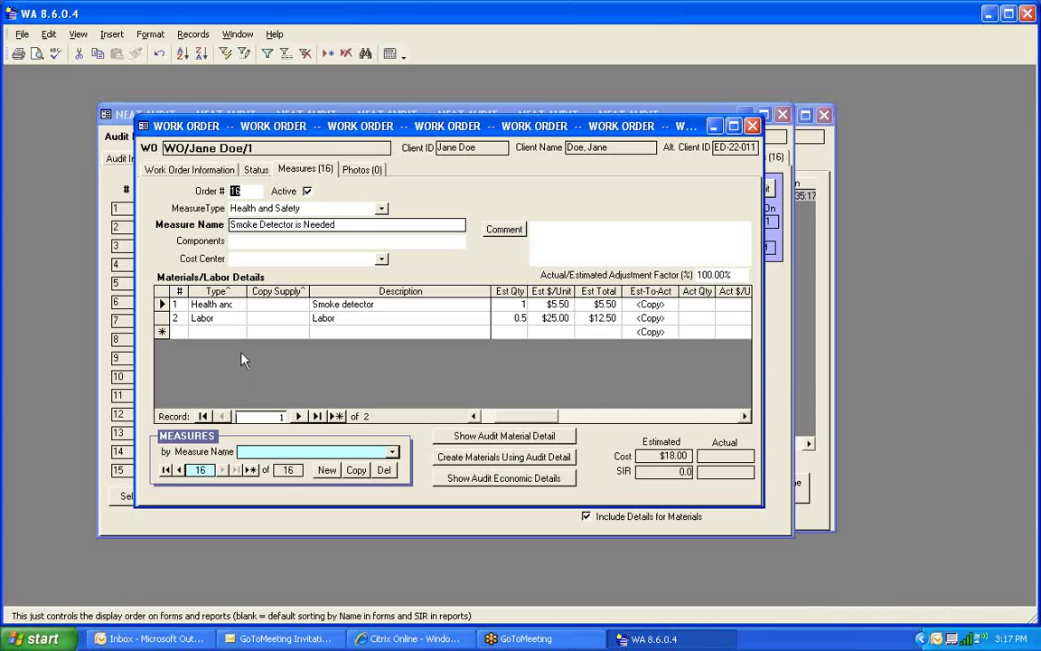
Start the work order's general comment with "HEAT UNIT--YES/ HEALTH AND SAFETY-YES/ REGULAR WX--YES/".
left_click(200, 170)
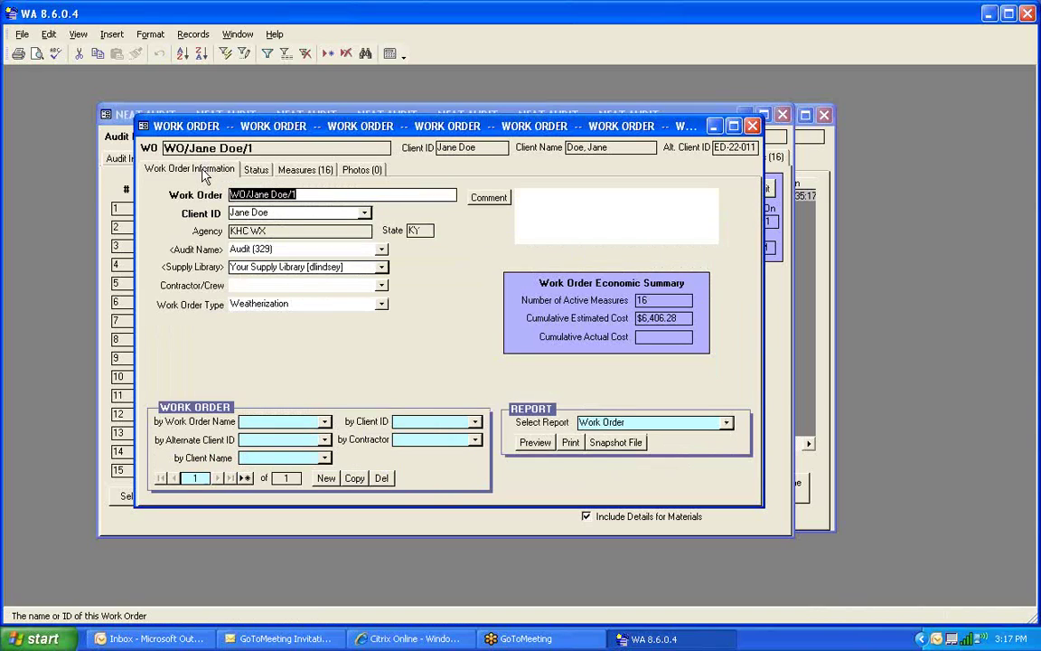
left_click(499, 199)
left_click(370, 165)
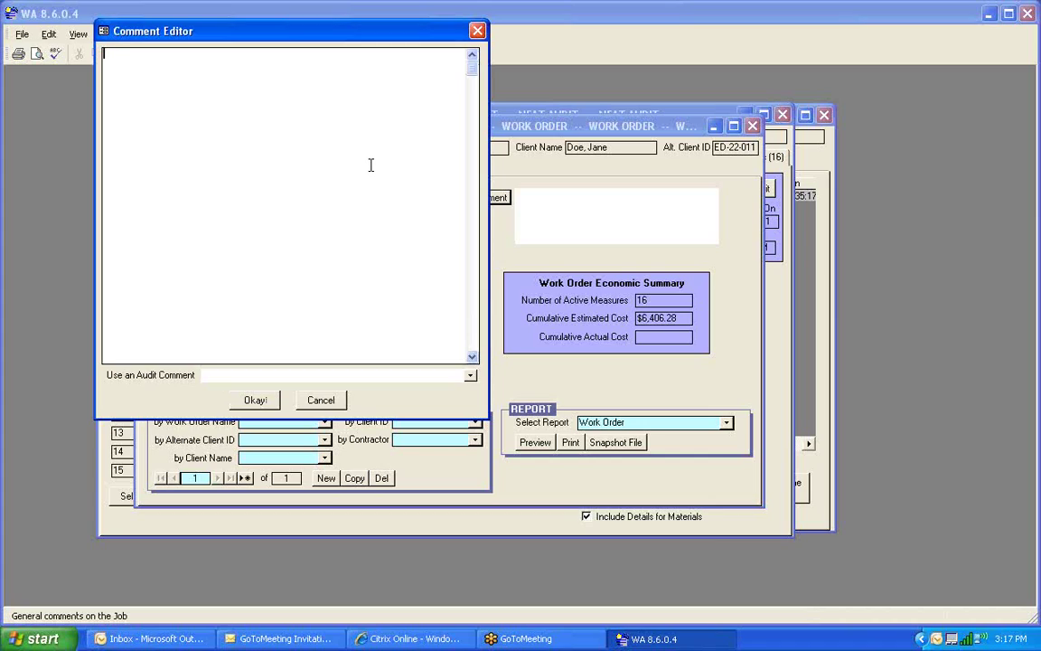
key("Caps_Lock")
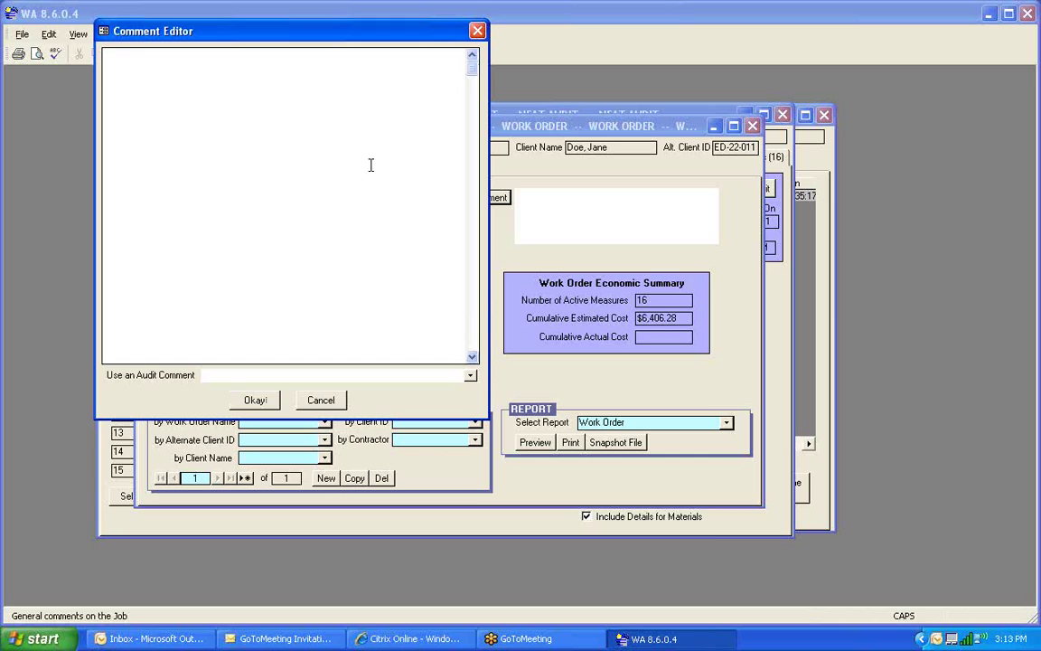
type("HEAT U")
type("NIT")
type("--")
type(">ES/")
type("HEALTH")
type(":AND")
type(" SAFETY")
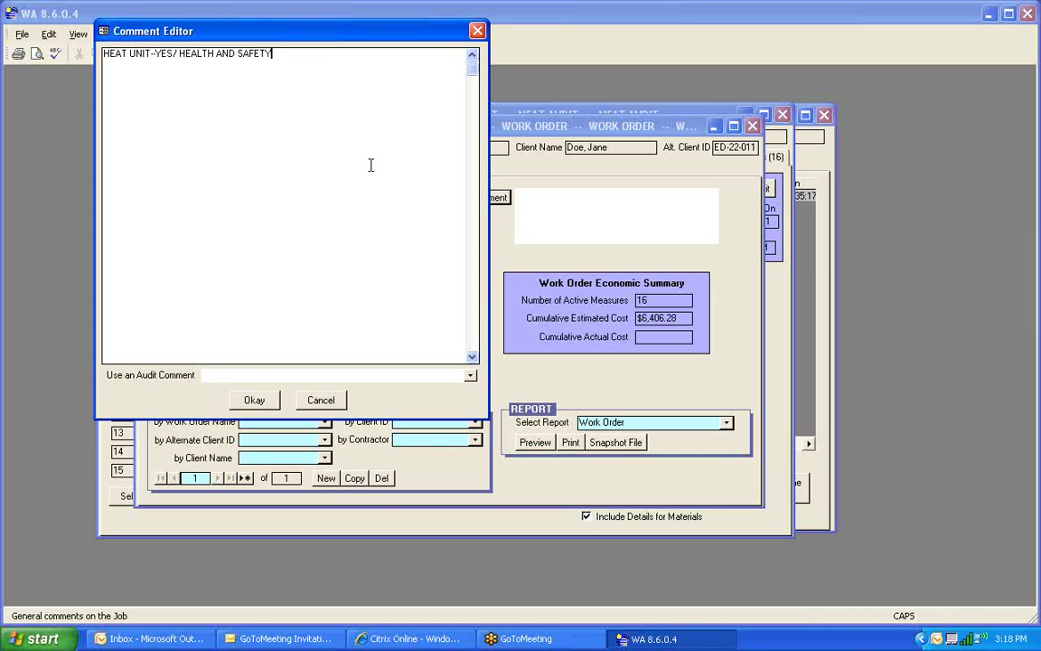
type("-")
type("YES/")
type(" REGULAR WX-YES/")
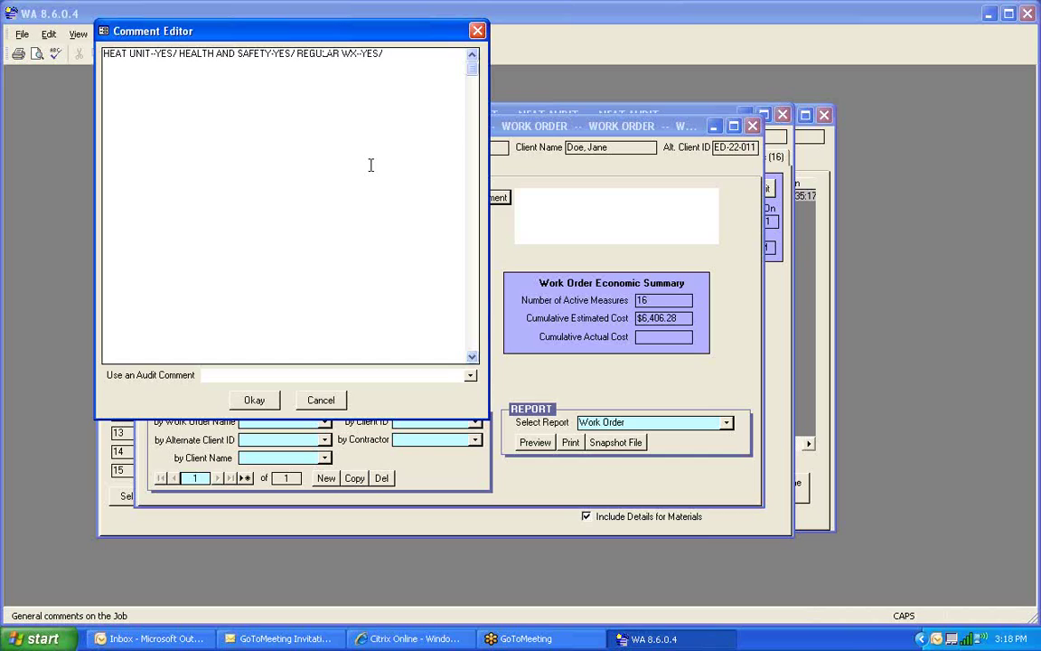
Add the house description "OCCUPANTS-3/ CU-FT--8000/ LIVING AREA/ 1 STORY/ CRAWL SPACE / ENCLOSED/ PLATFORM-WESTERN/" to the comment.
type(" DDD")
type("UPANTS-3/CU-FT--8")
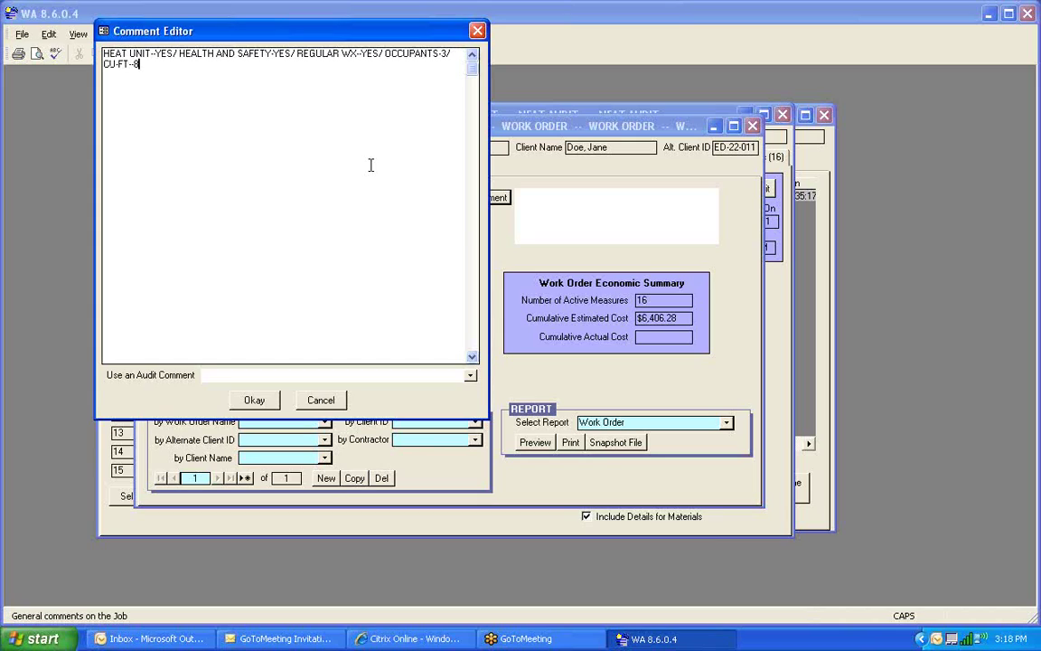
type("000/")
type(" LIVING,AREA/")
type("1 ST")
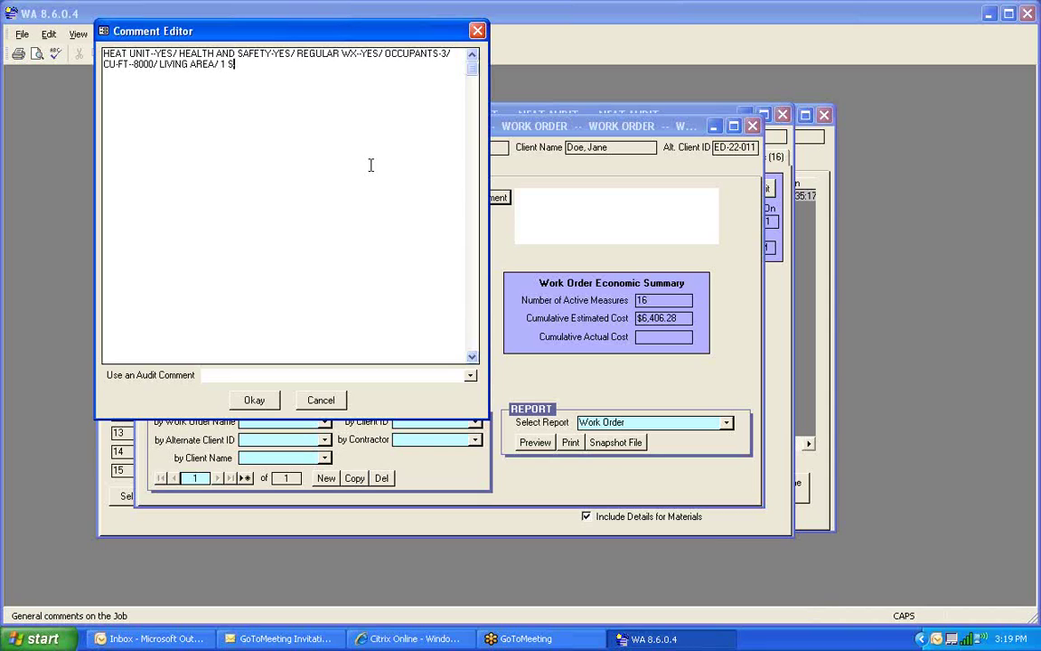
type("ORY/")
type(" CRAWL SPACE / ENCLOS")
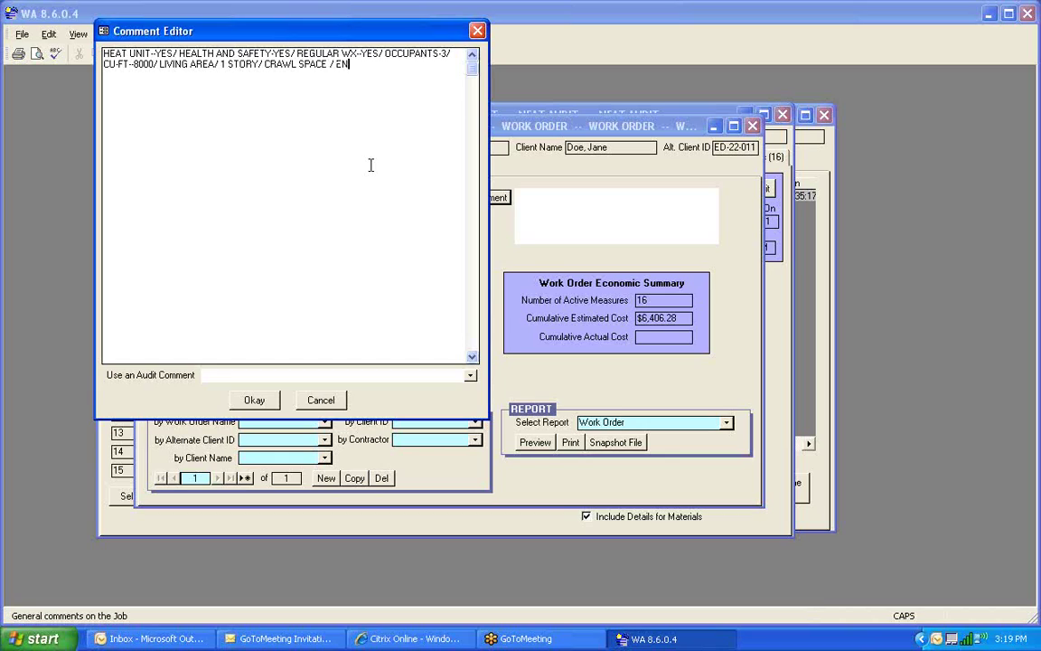
type("ED")
type("/ PLATFORM.WESTERN/")
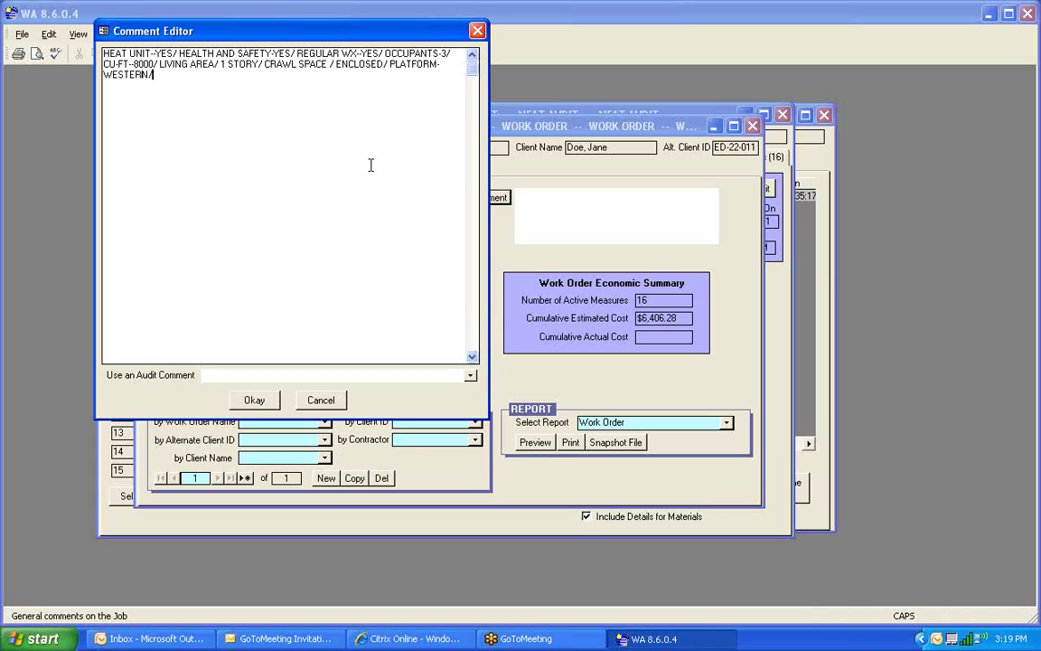
Add the insulation levels "CEILING r-19 100%/ WALLS R-0 100%/ FLOORS R-0 100%" to the comment.
type(" CEILING r-19 100%/")
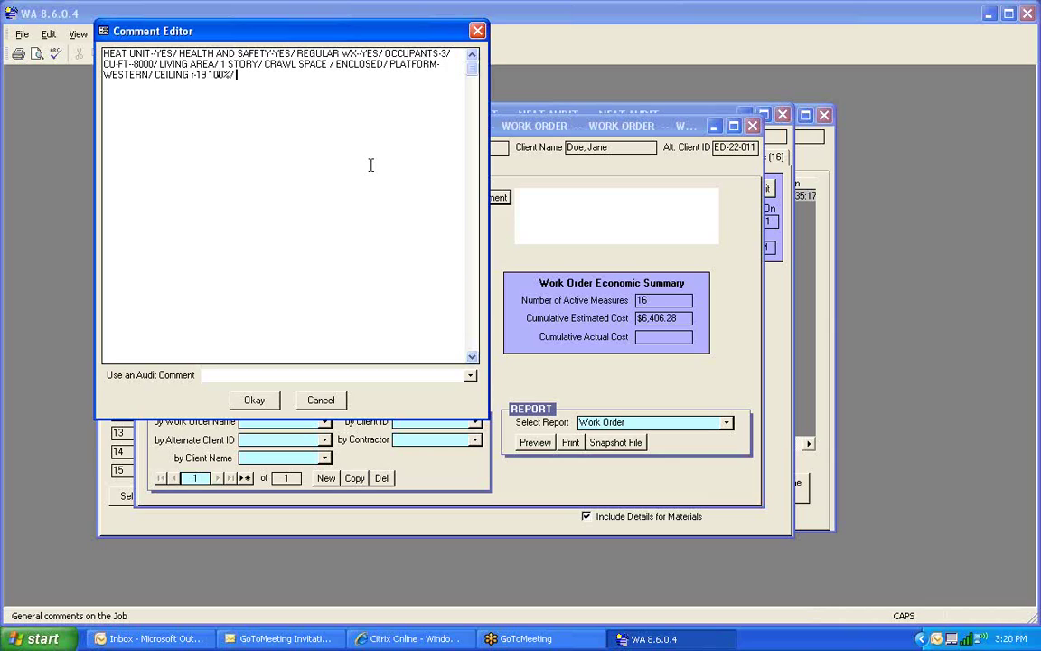
type(" WALLS r")
key("BackSpace")
type("R-0 100%/ FLOORS")
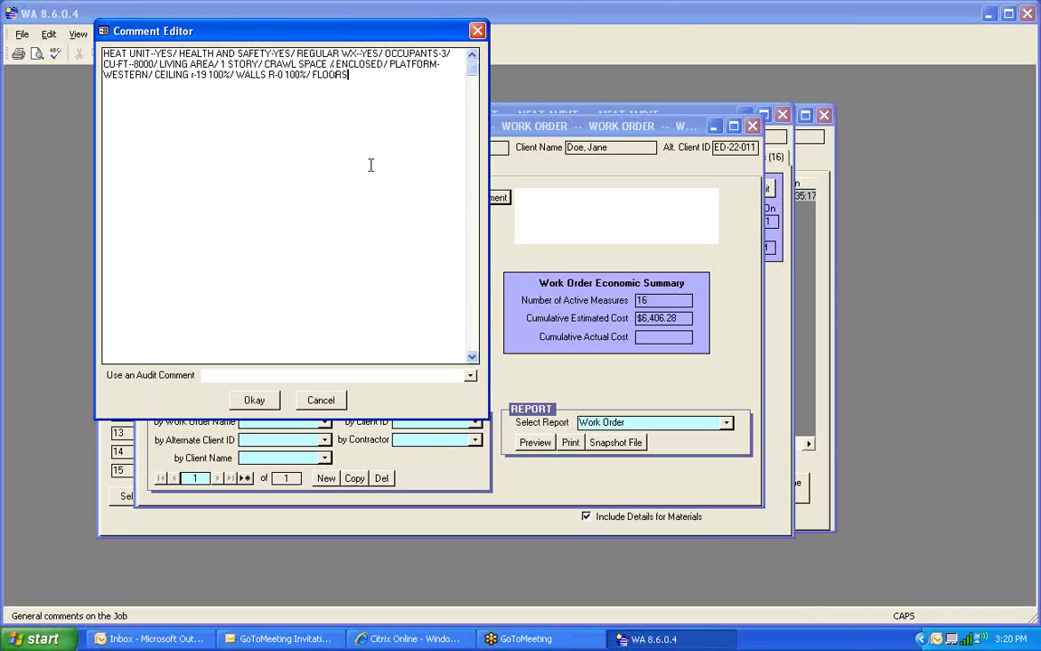
type(" R-")
type("0")
type(" 100")
type("% ")
Add the line "EVAL DATE--8-8-2011" to the comment.
type("EVAL")
type(" DATE")
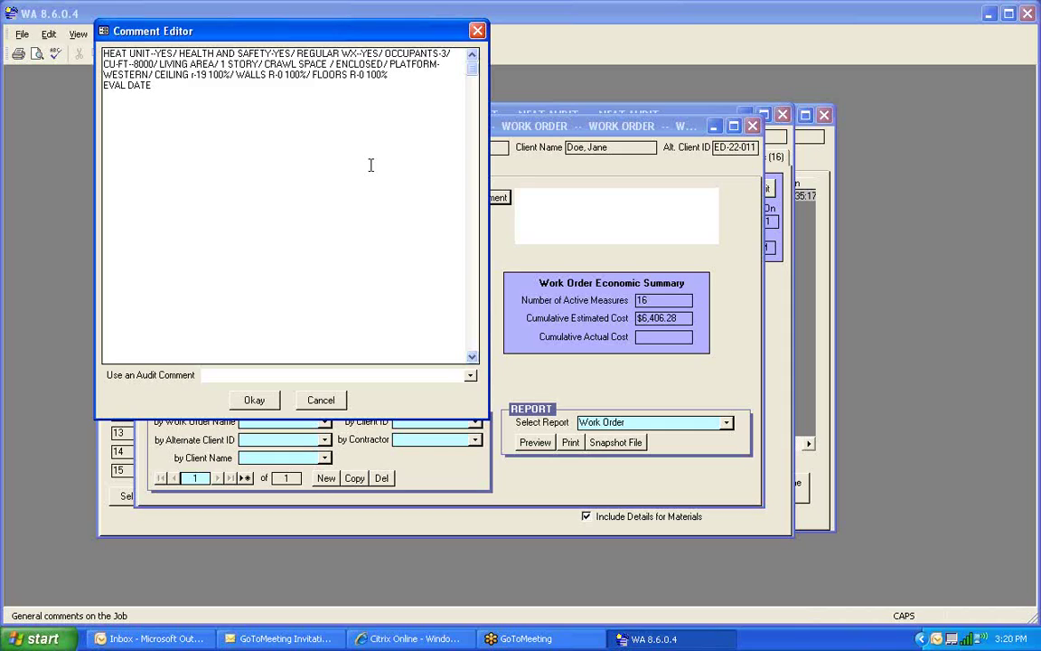
type("--8-8-2011")
key("Return")
Add START WORK DATE and COMPLETE WORK DATE lines to the comment, each with a blank date and a blank BLOWER DOOR entry spaced beside it.
type("START WORK DATE---             ")
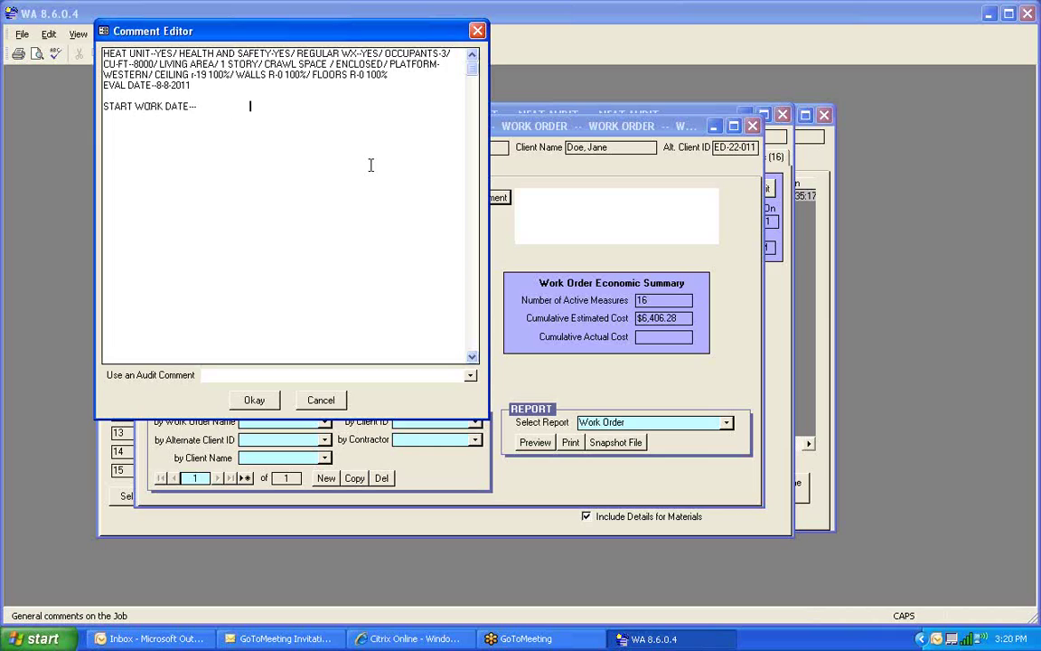
type("             BLOWER DOOR----")
key("Return")
key("BackSpace")
key("Return")
type("COMPLETE")
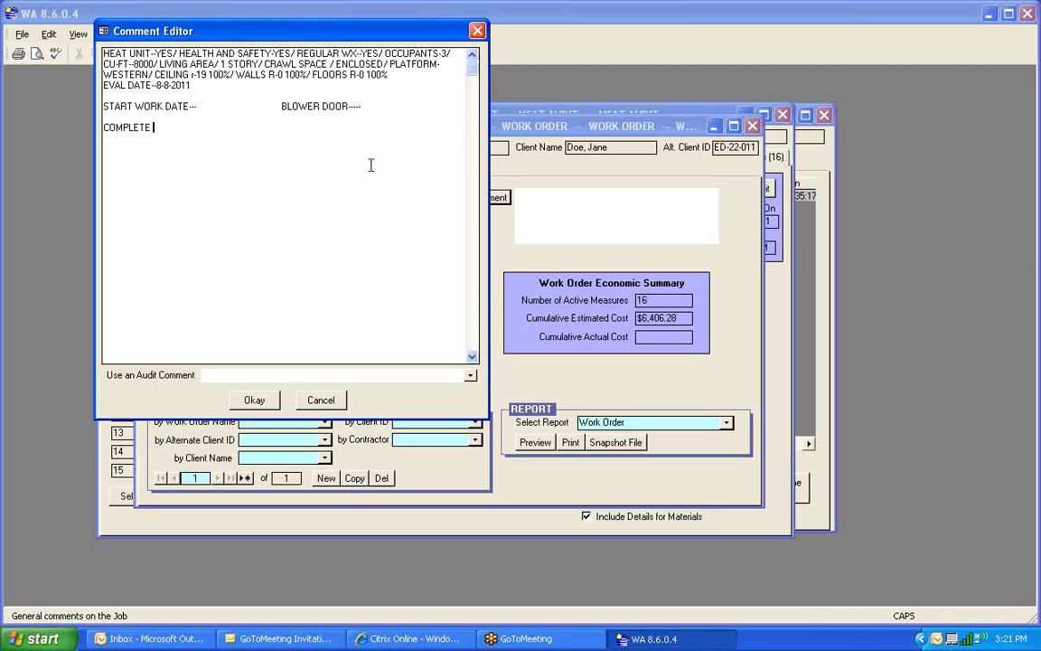
type(" WORK DATE----                              BLOWER")
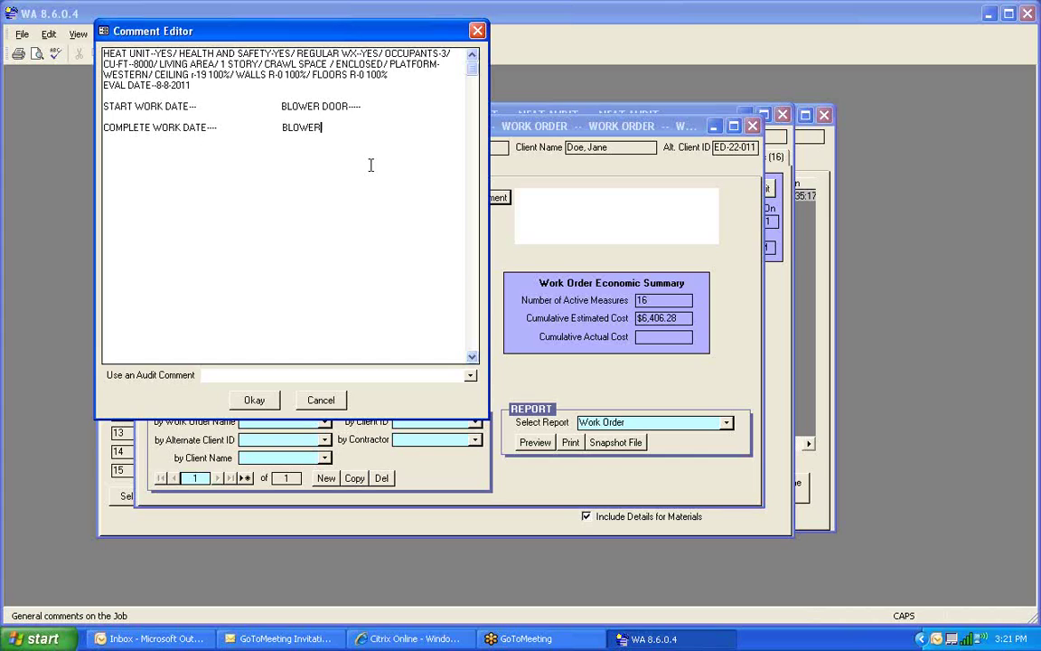
type(" DOOR---")
key("Return")
Add the comment lines "DNE TEST---1950", "MVR ---1500" and "TARGET CFM---1600".
type("DNE TEST---")
type("1950")
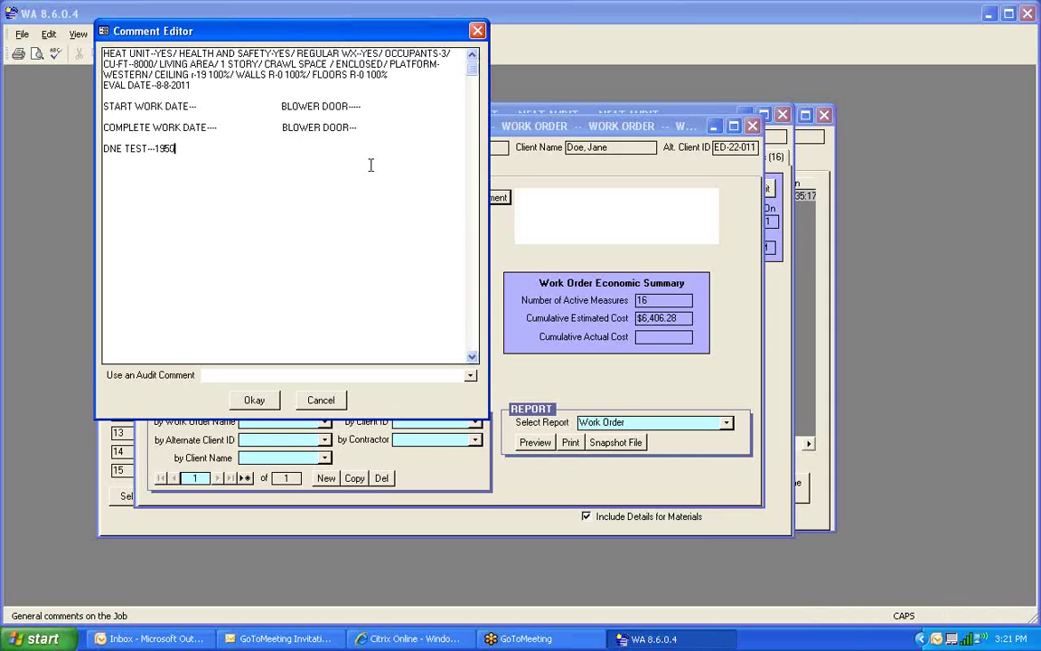
key("Return")
type("MVR 1")
key("BackSpace")
type("---15000")
key("BackSpace")
key("Return")
type("TARGET CFM---")
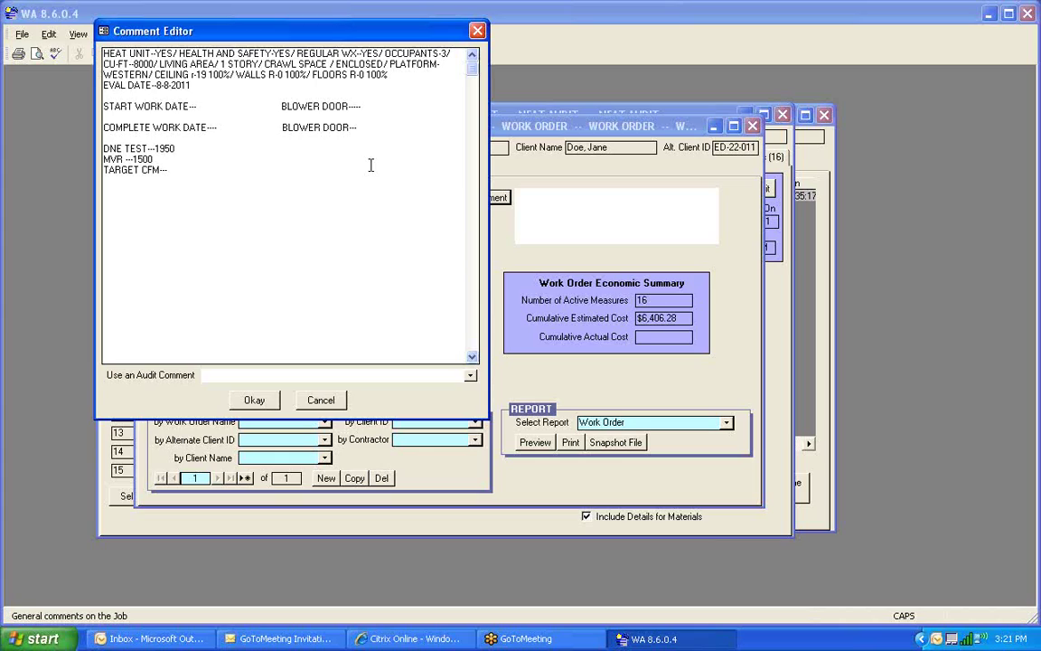
type("15000")
key("BackSpace")
key("Return")
Add a POST INSPECTION line with a blank BLOWER DOOR entry, and save the comment to the work order.
type("POST INSPECTION")
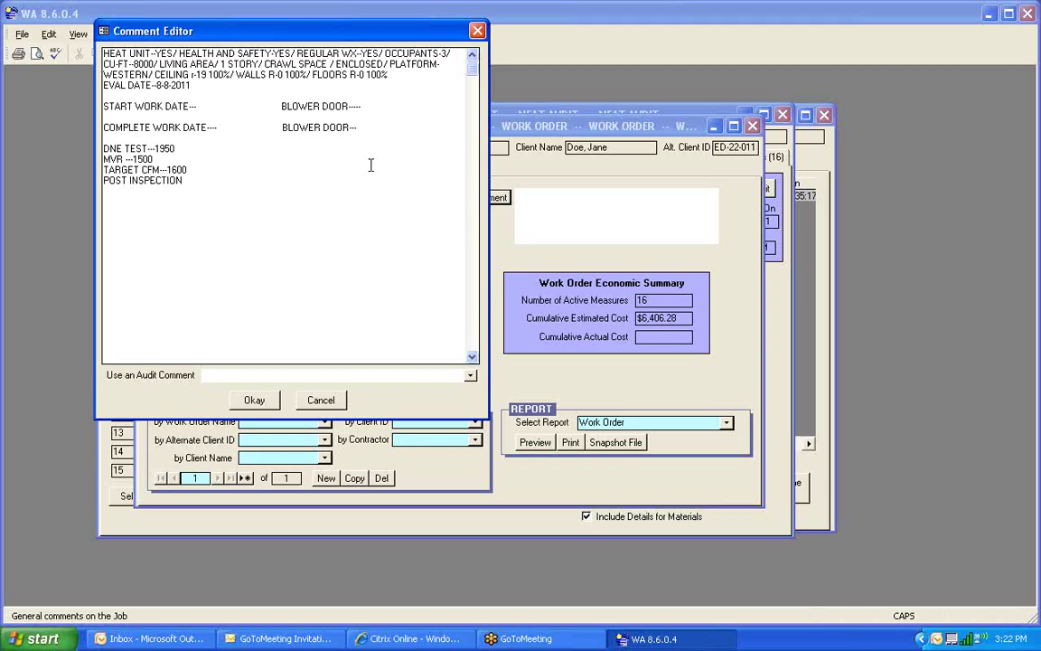
type("---                               BLOWER DOOR----")
left_click(265, 403)
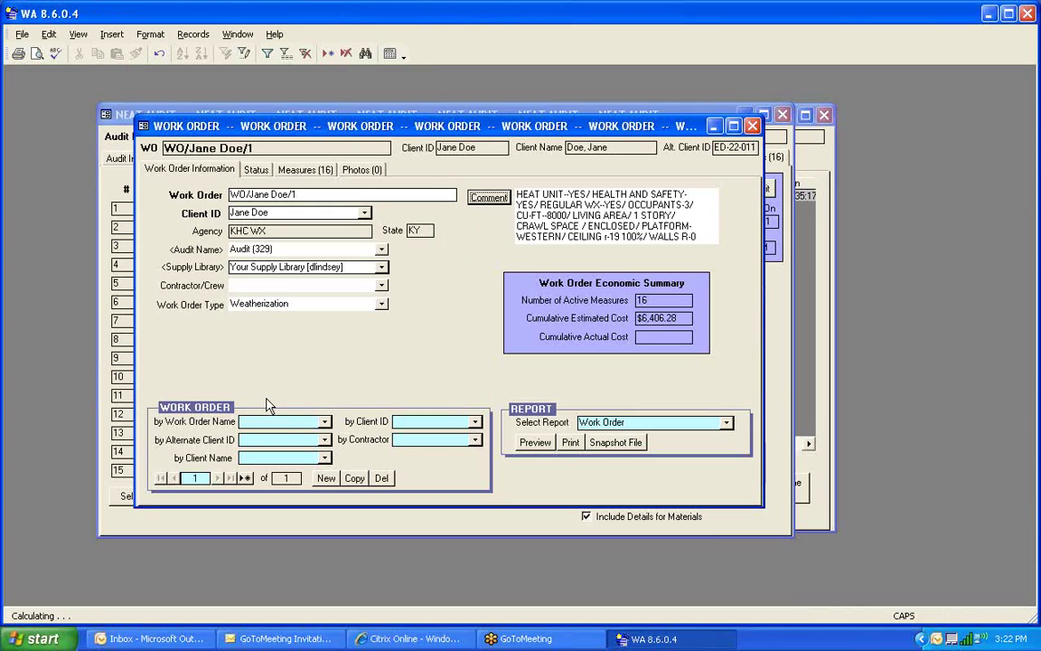
Preview the Work Order report and examine the Infiltration Redctn and User-Spec Ceiling R measures at 100% zoom.
left_click(535, 443)
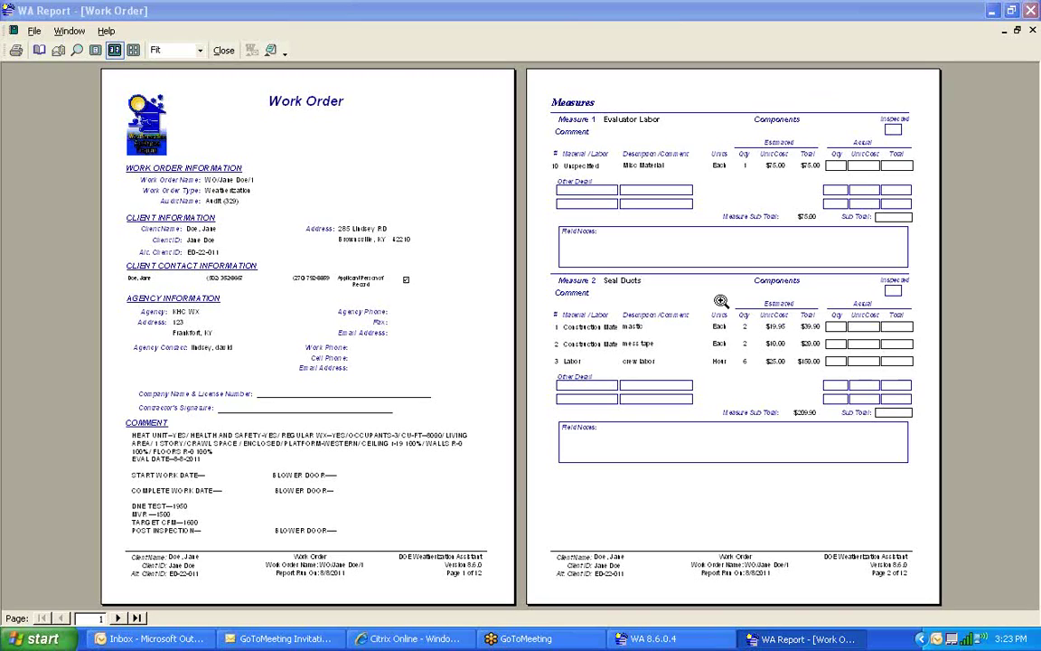
left_click(118, 619)
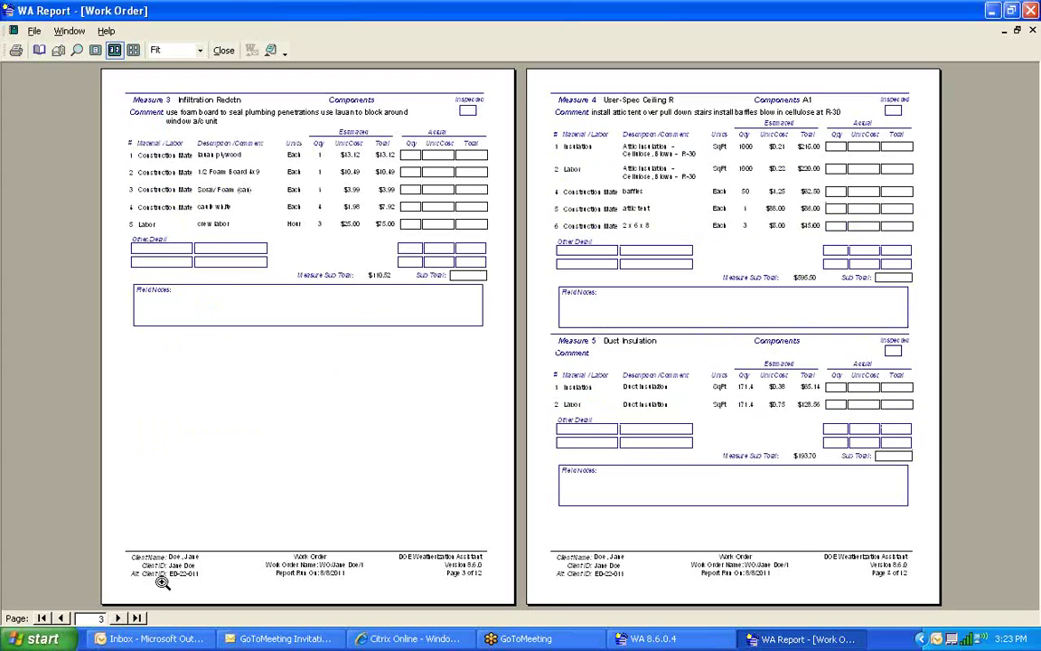
left_click(251, 471)
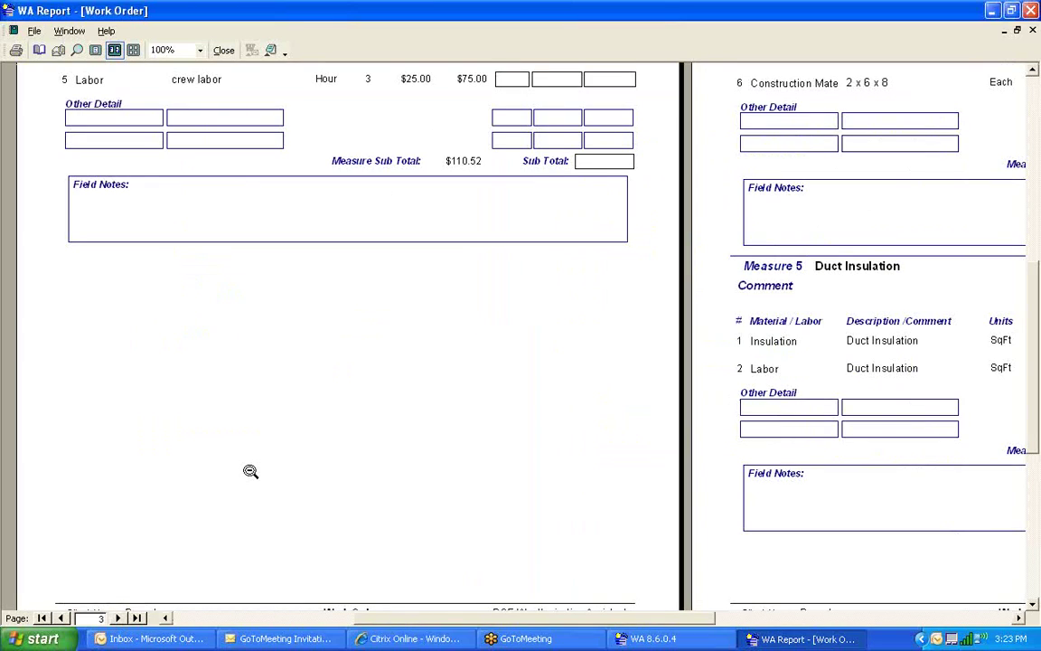
scroll(250, 471, "up", 4)
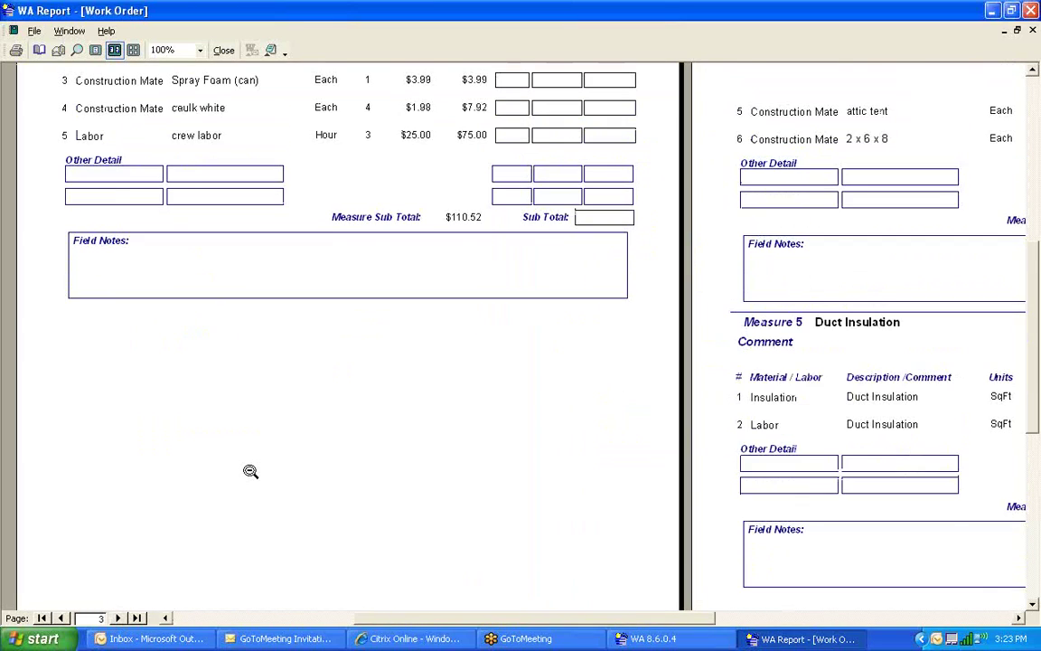
scroll(250, 471, "up", 4)
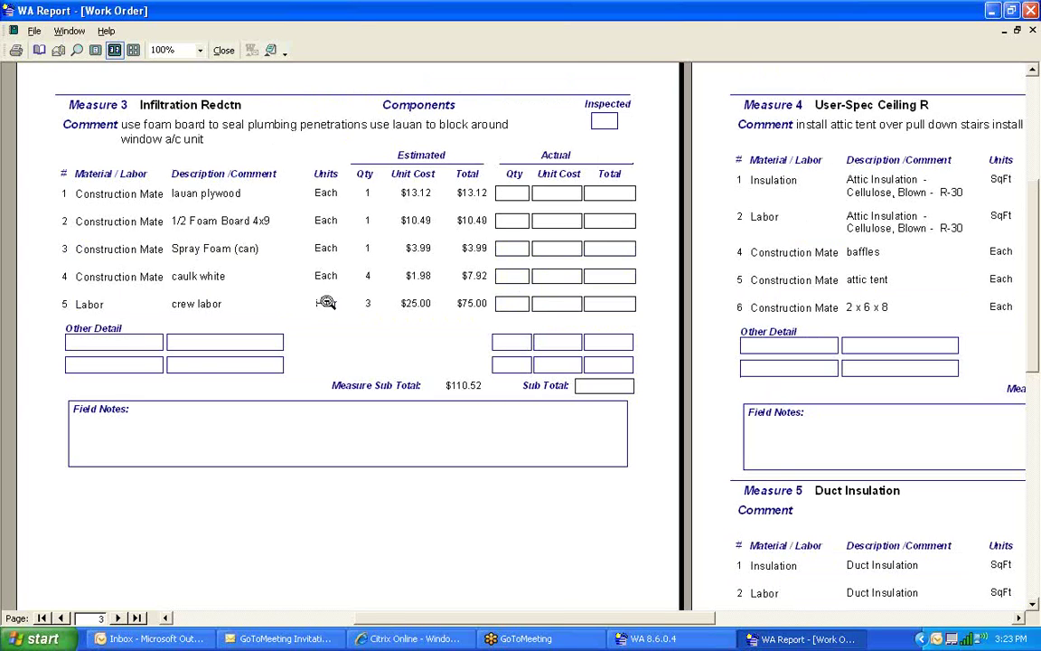
scroll(326, 302, "right", 10)
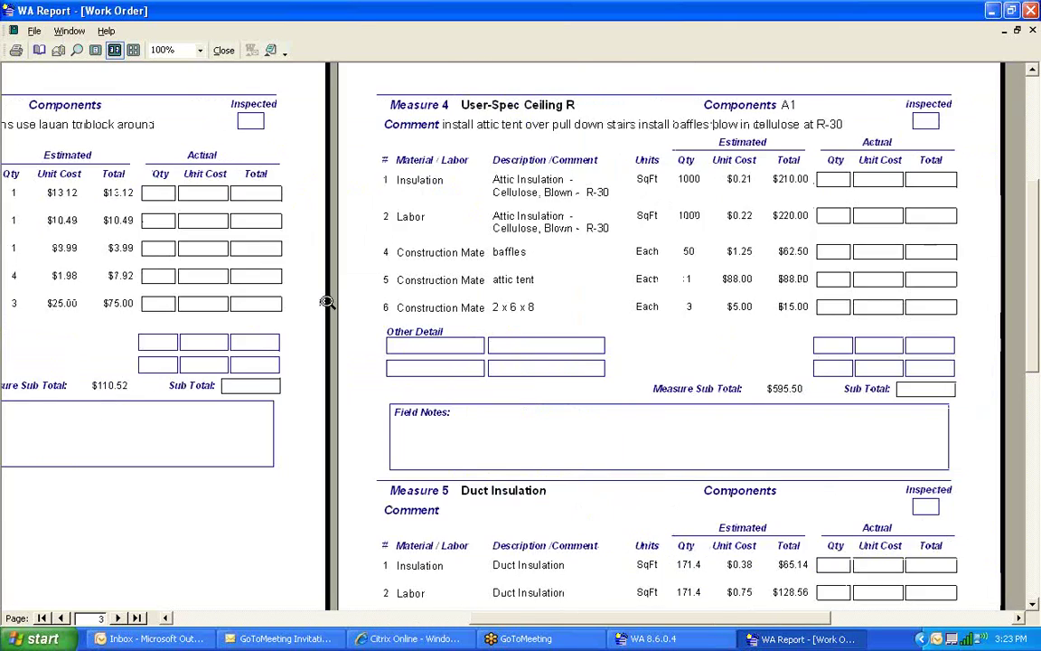
scroll(326, 302, "right", 1)
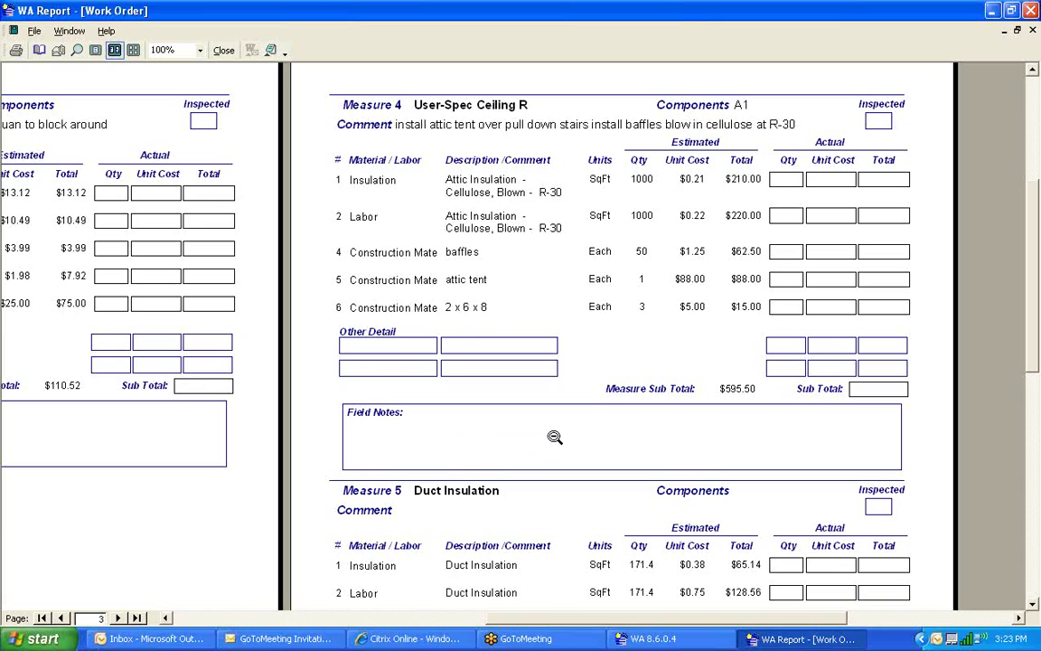
Review the remaining report pages through to the grand total, and close the preview and the work order.
left_click(554, 436)
scroll(553, 435, "down", 1)
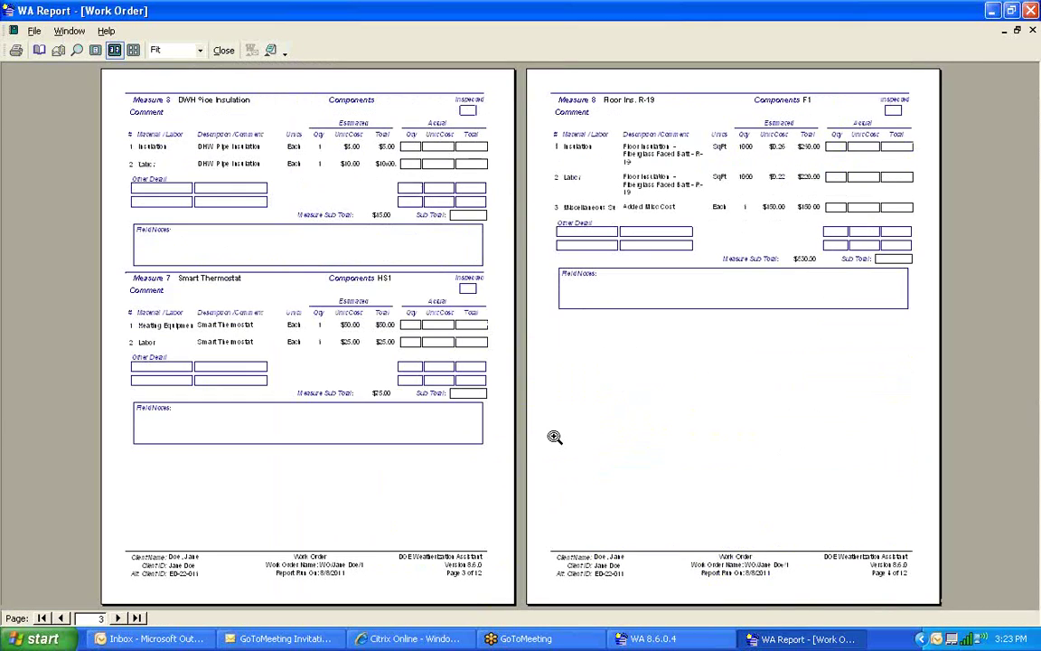
scroll(552, 434, "down", 1)
scroll(553, 435, "down", 2)
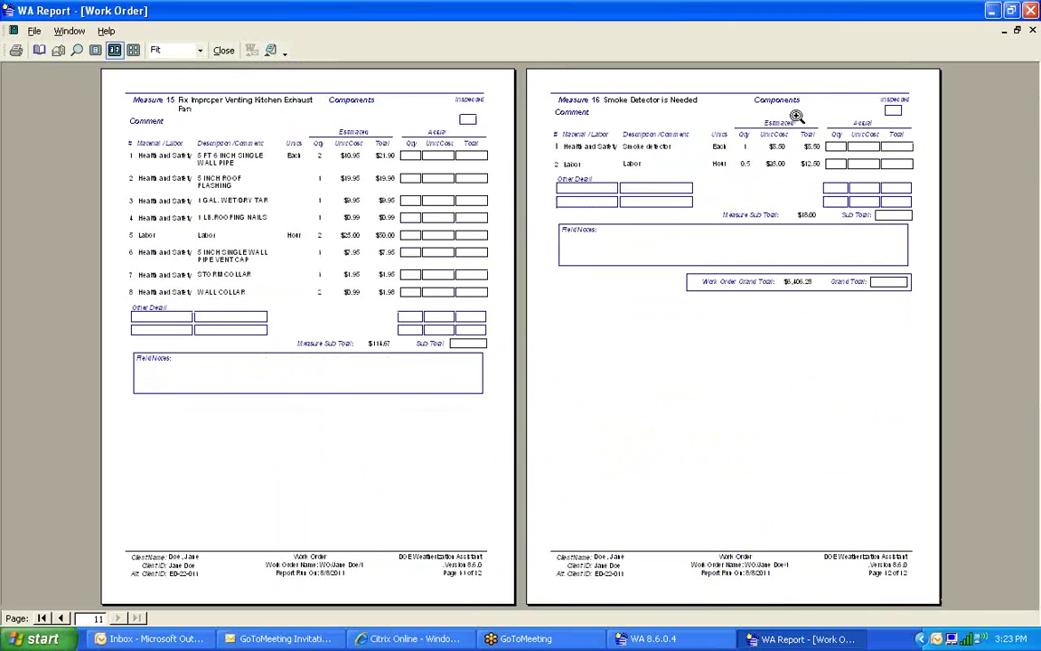
left_click(1034, 31)
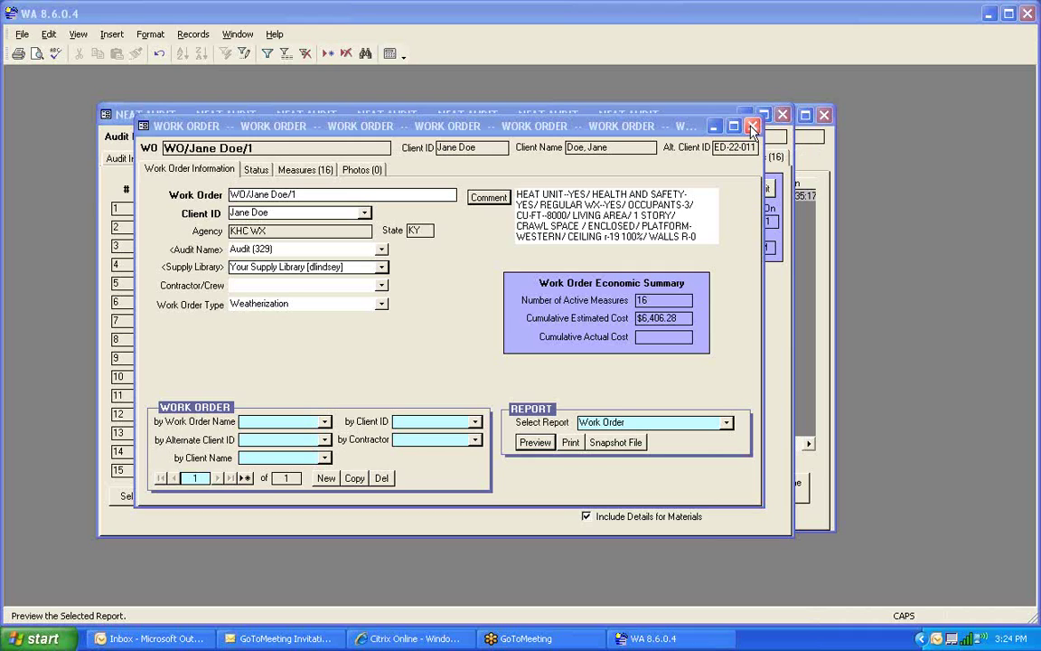
left_click(754, 128)
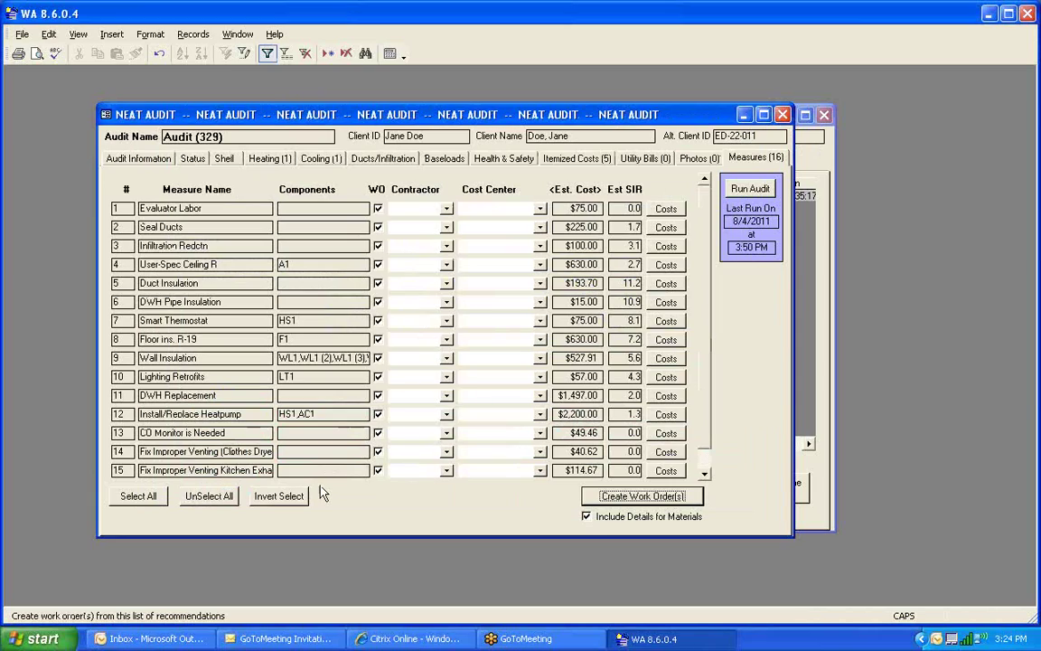
Clear the work order selection for all audit measures and include only Install/Replace Heatpump.
left_click(225, 502)
left_click(226, 505)
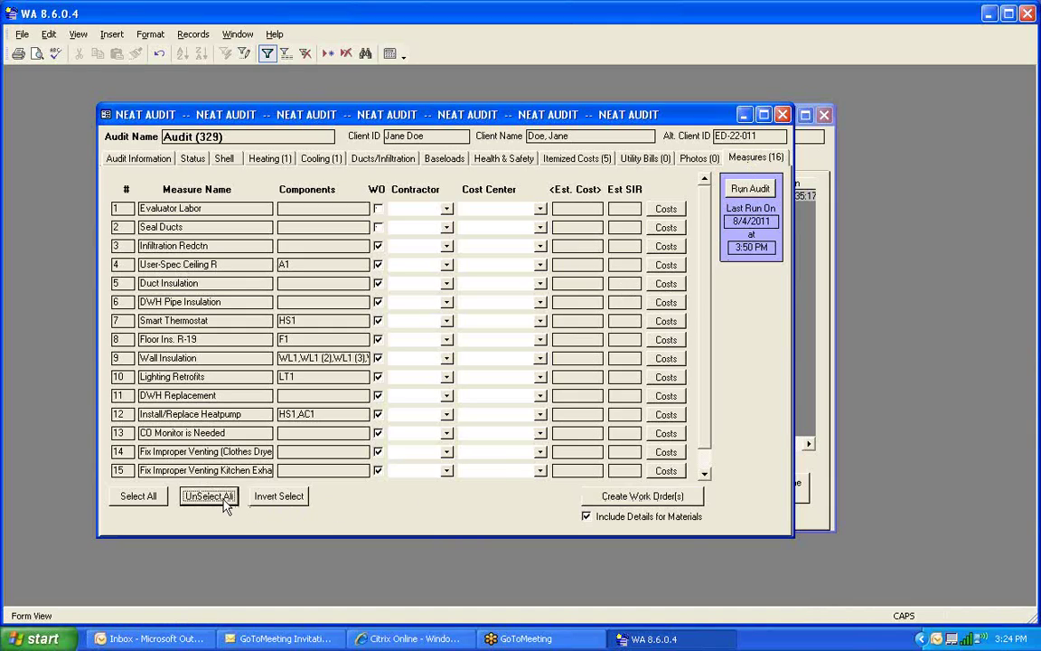
left_click(379, 416)
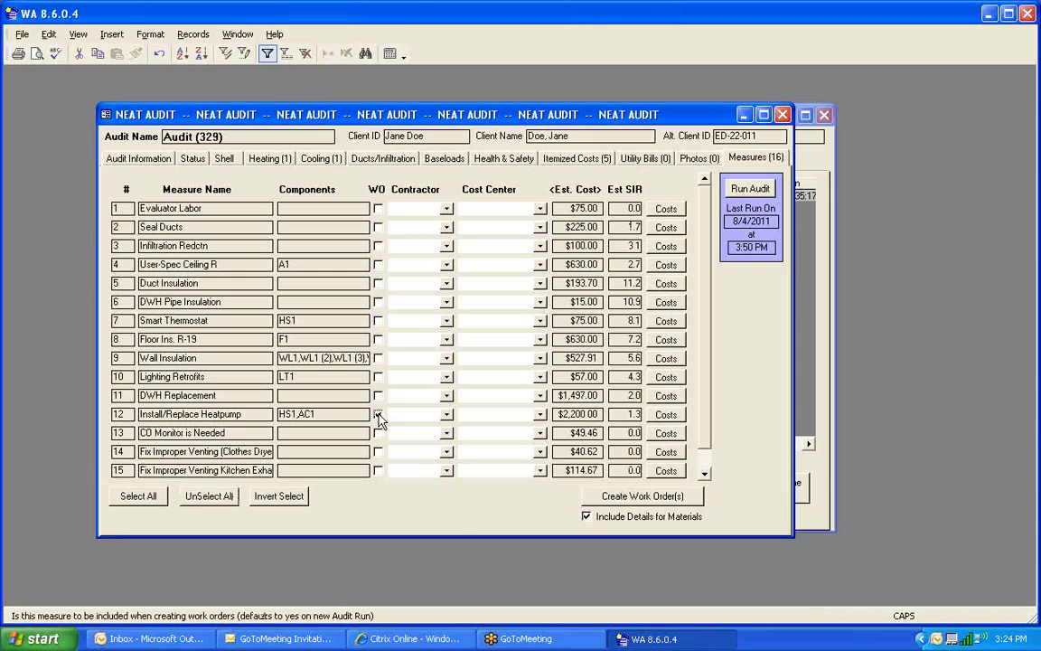
left_click(379, 415)
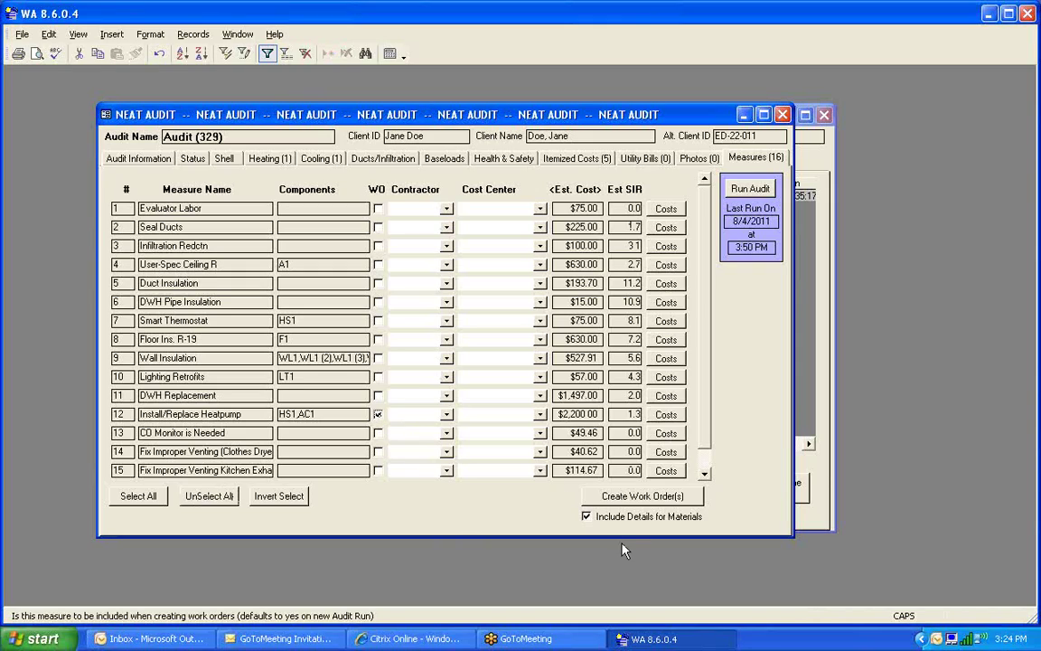
Create a new work order, saving the previously generated ones, and select the Work Order (Bid Form) report.
left_click(643, 496)
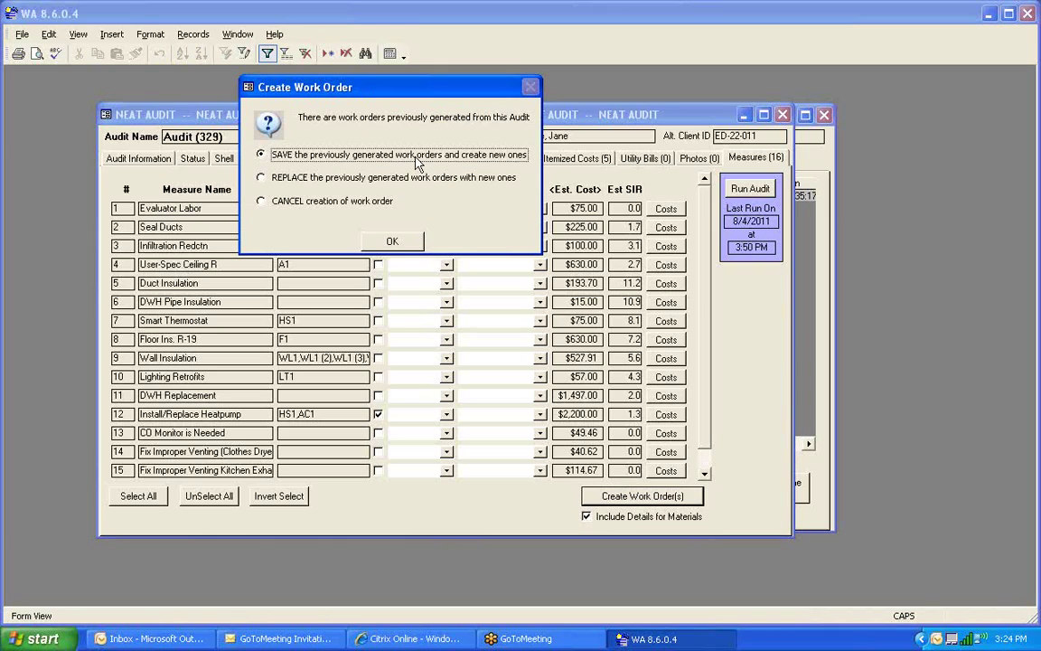
left_click(414, 249)
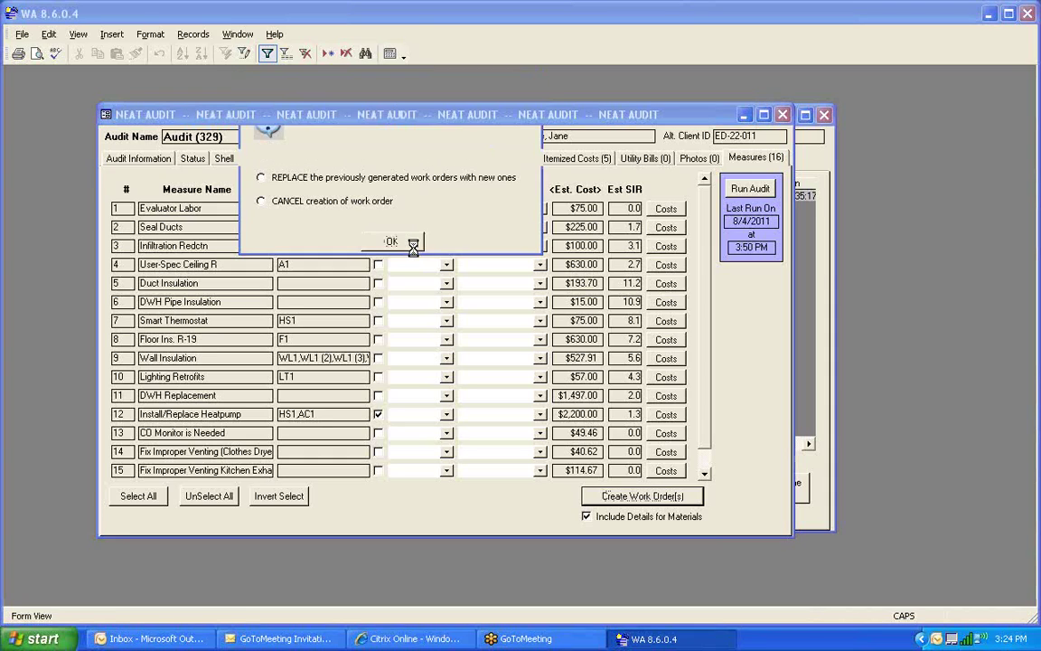
left_click(522, 369)
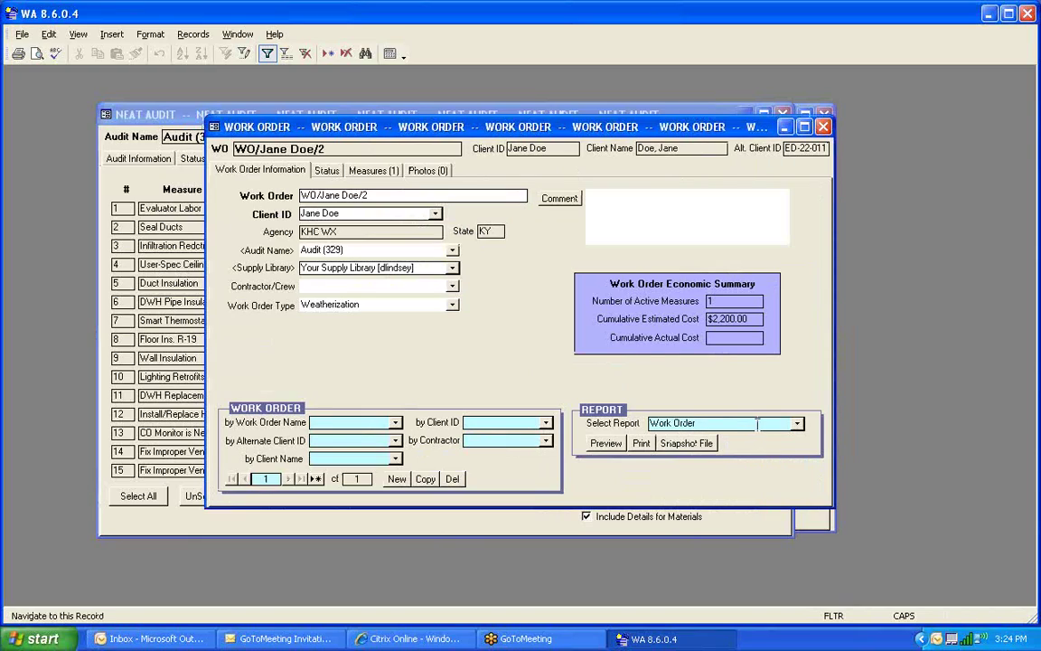
left_click(798, 423)
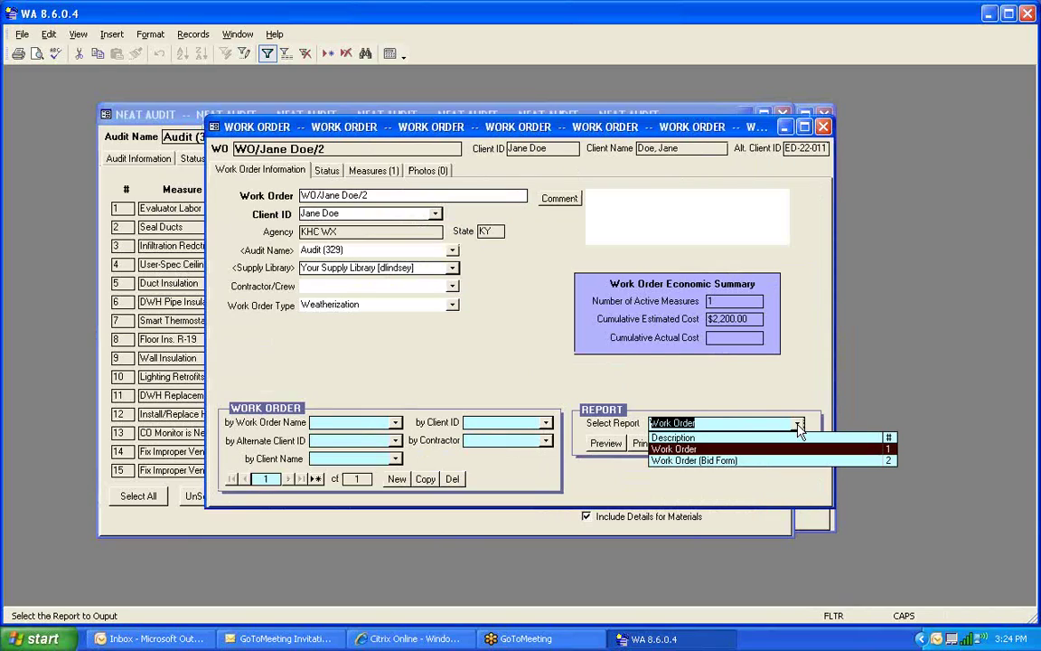
left_click(790, 458)
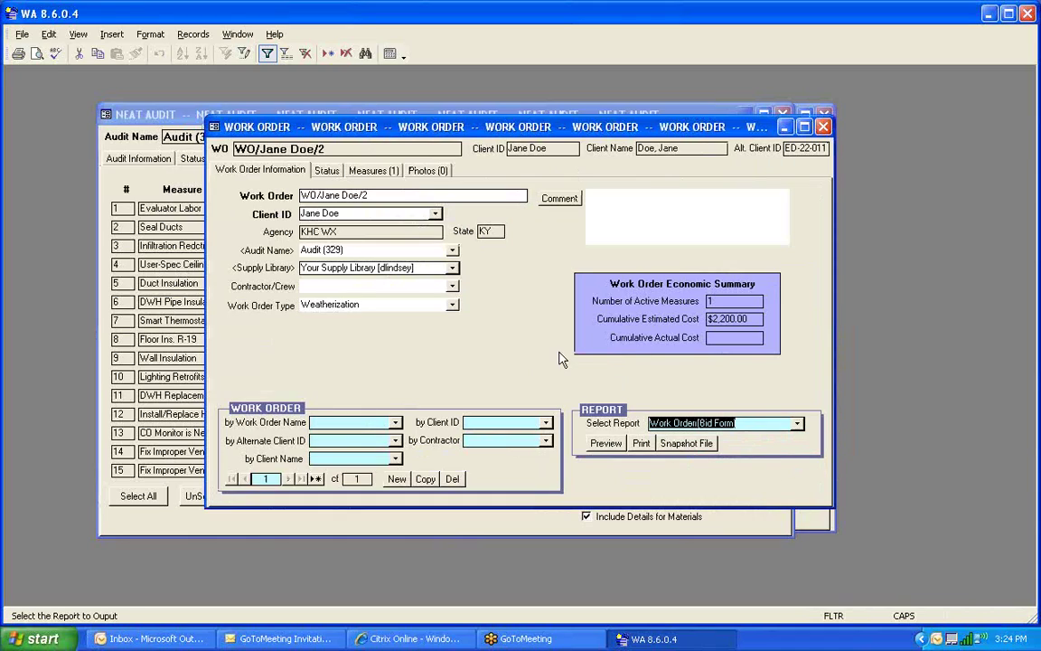
Start a comment on the Install/Replace Heatpump measure reading "UNIT HAS ALL CORRECT BREAKERS AND WIRE".
left_click(387, 172)
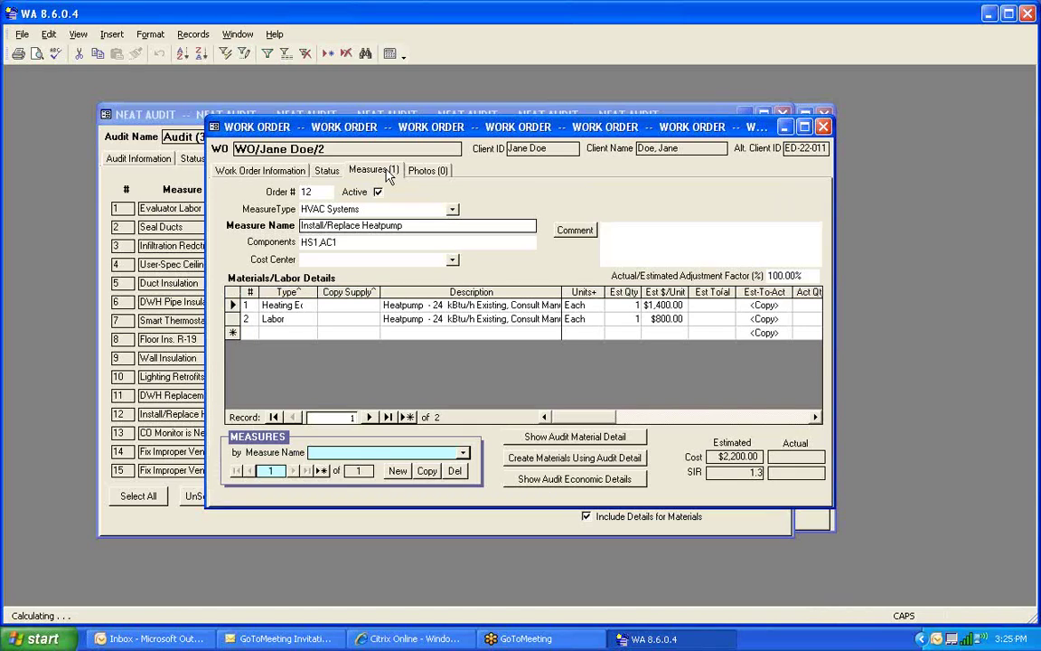
left_click(562, 231)
left_click(168, 97)
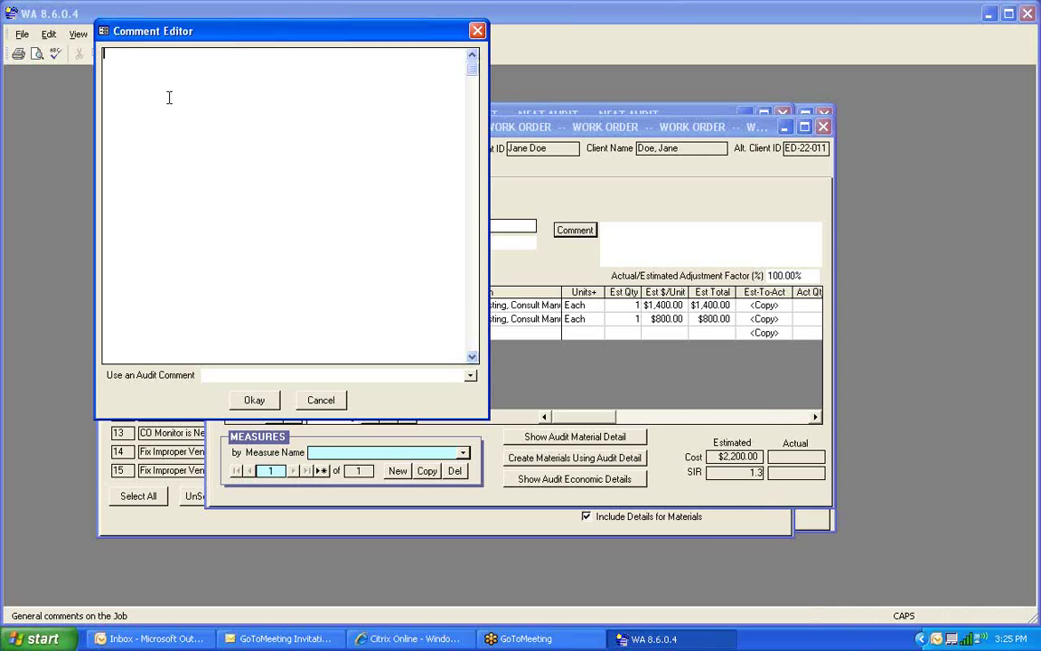
type("UNIT HAS ALL CORRECT")
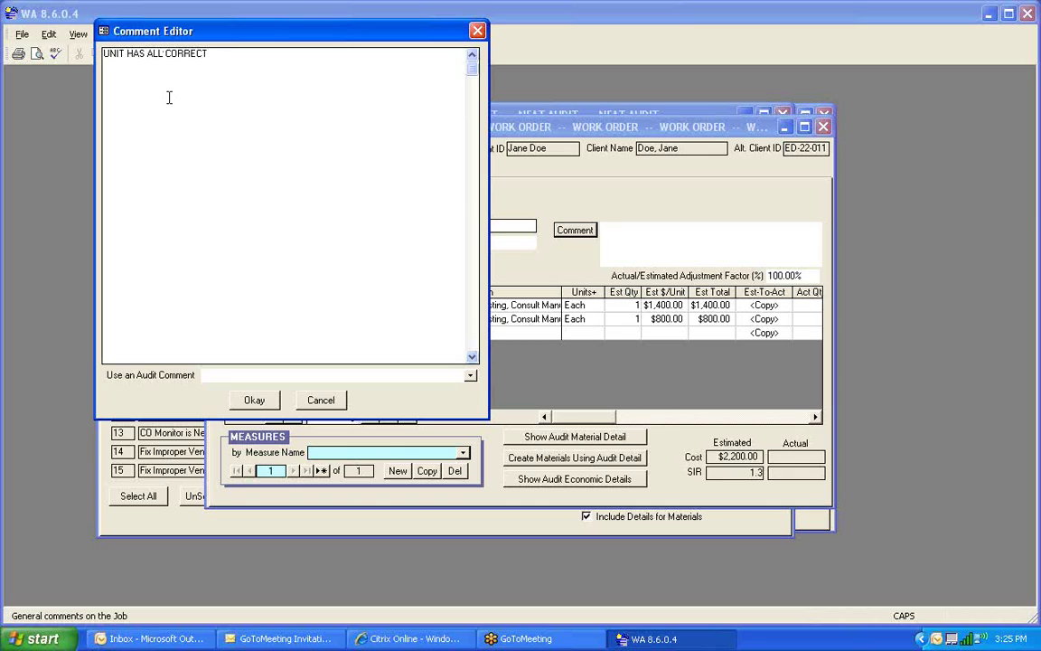
type(" GRE")
type("AKERS")
type(" AND WIR")
type("E")
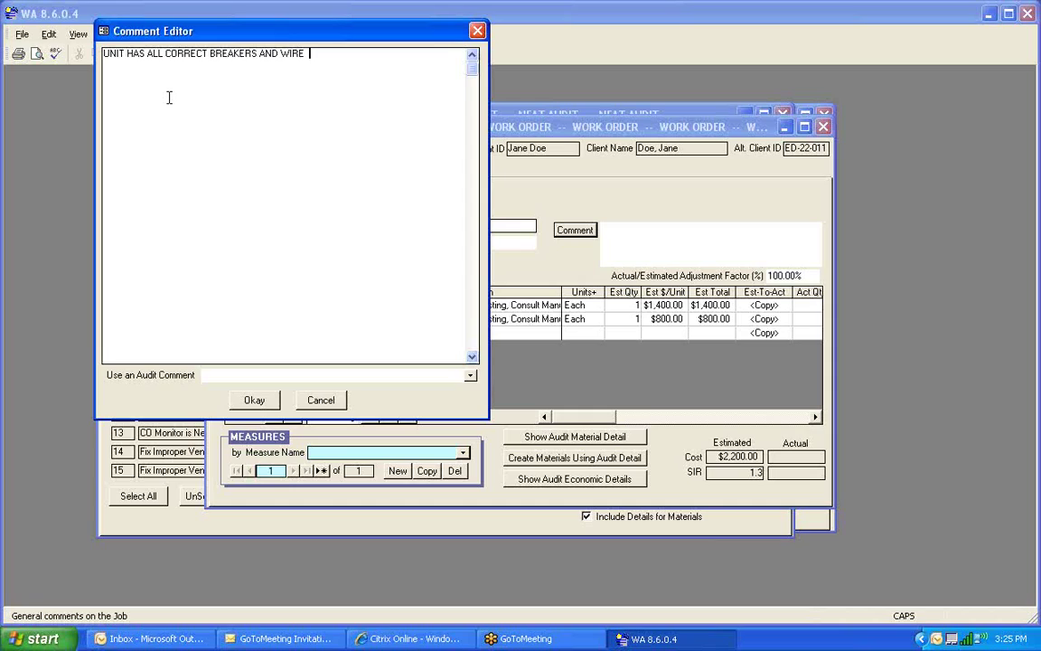
Append "BID ON JUST BID ON REPLACING HEATPUMP ALONE" to the heat pump comment and save it.
type("BID ON JUST")
type(" RE")
key("BackSpace")
key("BackSpace")
type("BID ON REPLACING")
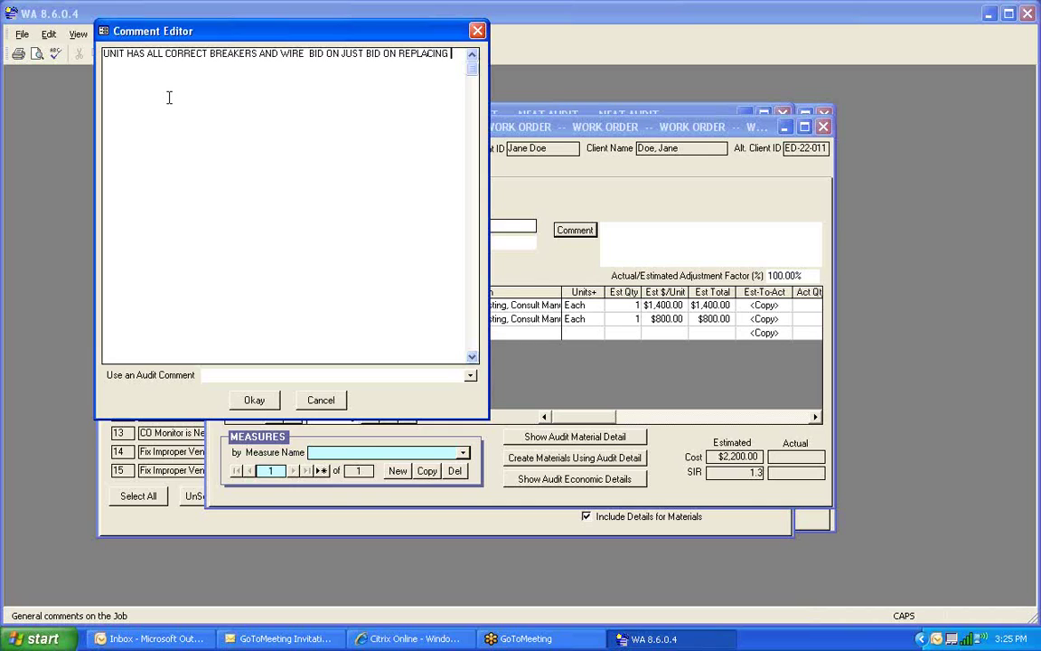
type(" HEATPUMP ALONE")
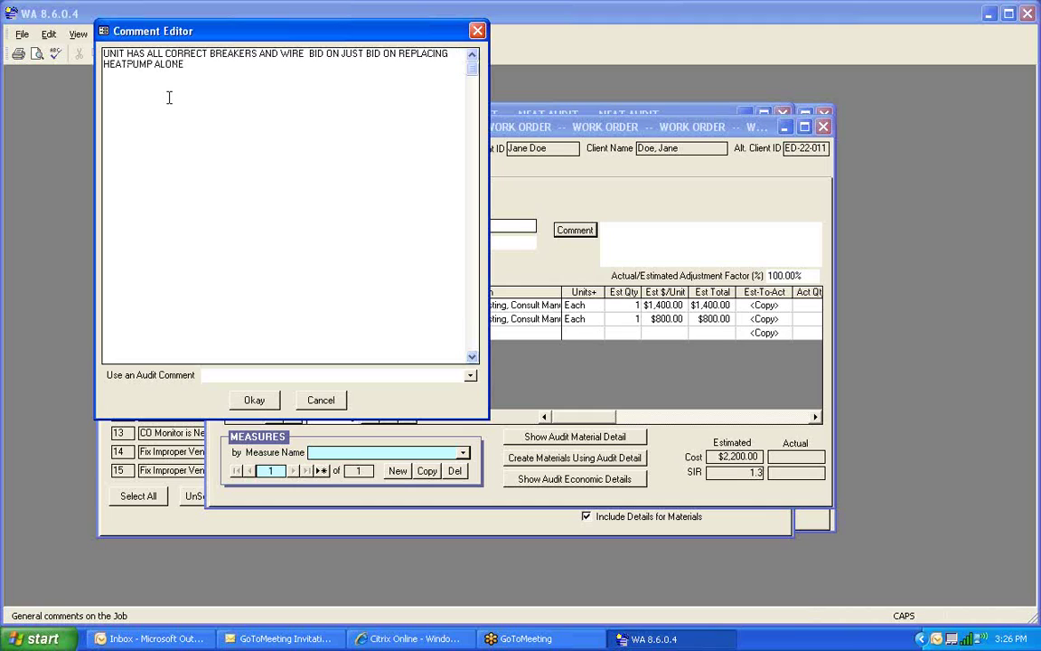
left_click(256, 400)
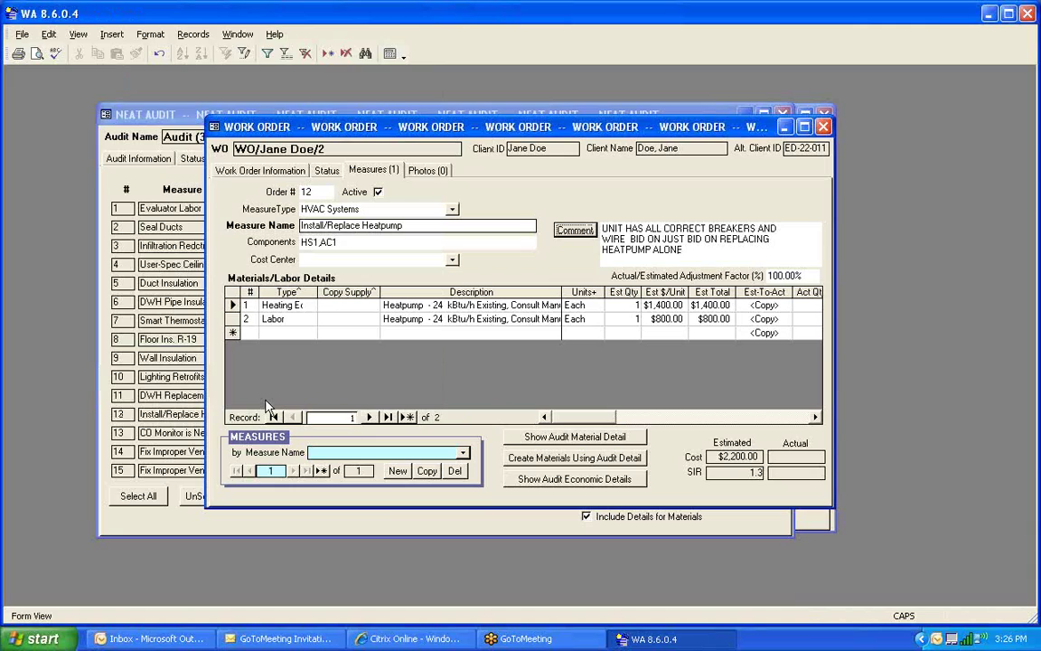
Preview the Work Order (Bid Form) report with its blank cost boxes, and close the preview, work order and audit.
left_click(289, 176)
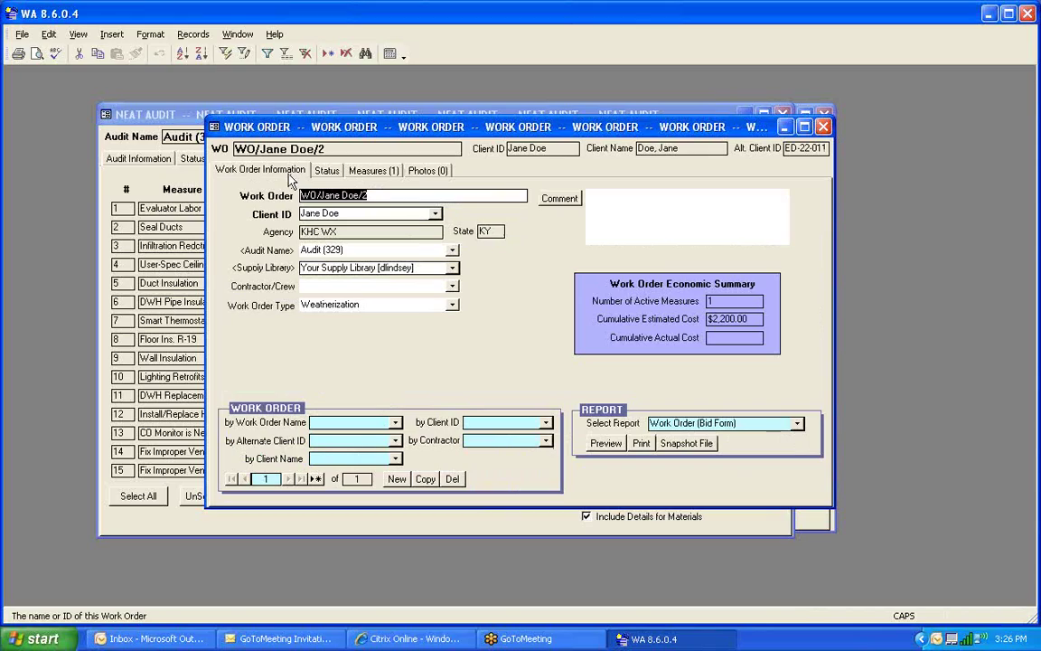
left_click(607, 447)
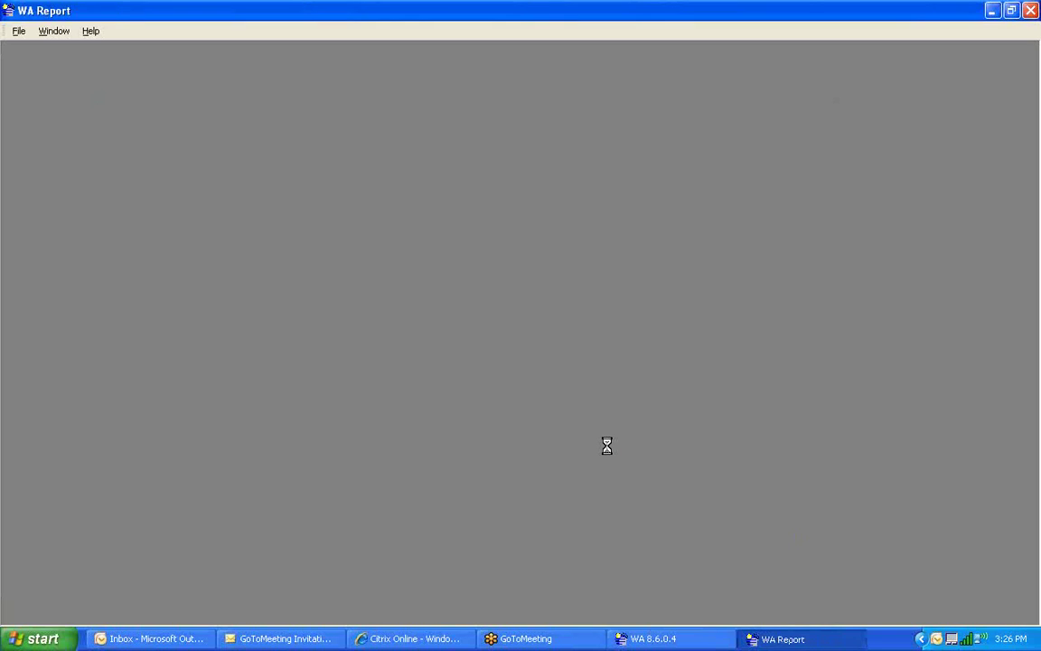
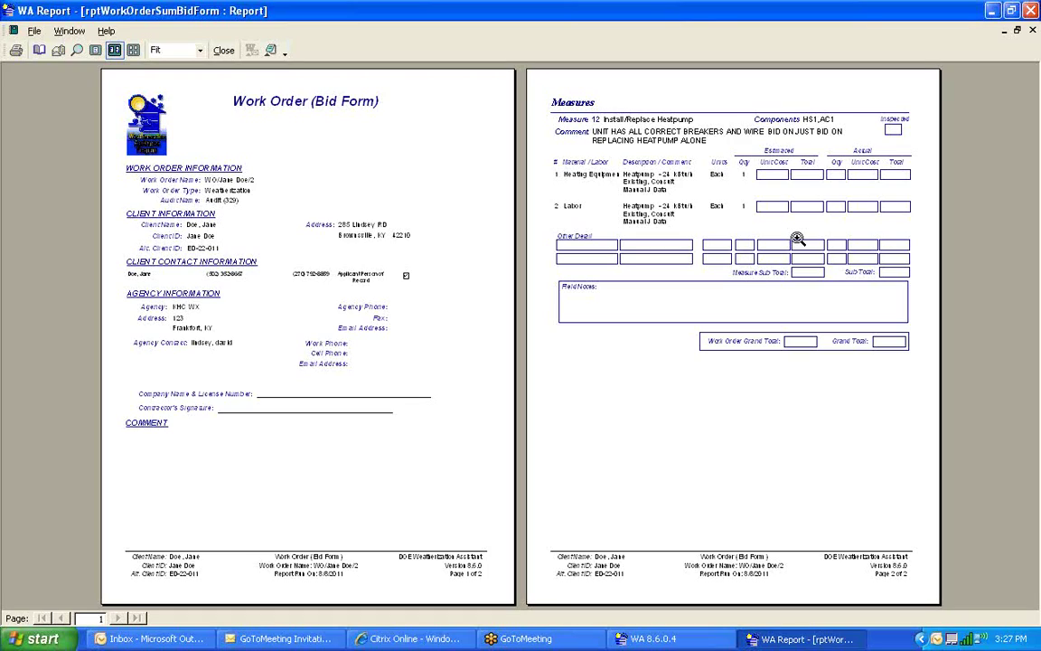
left_click(1034, 31)
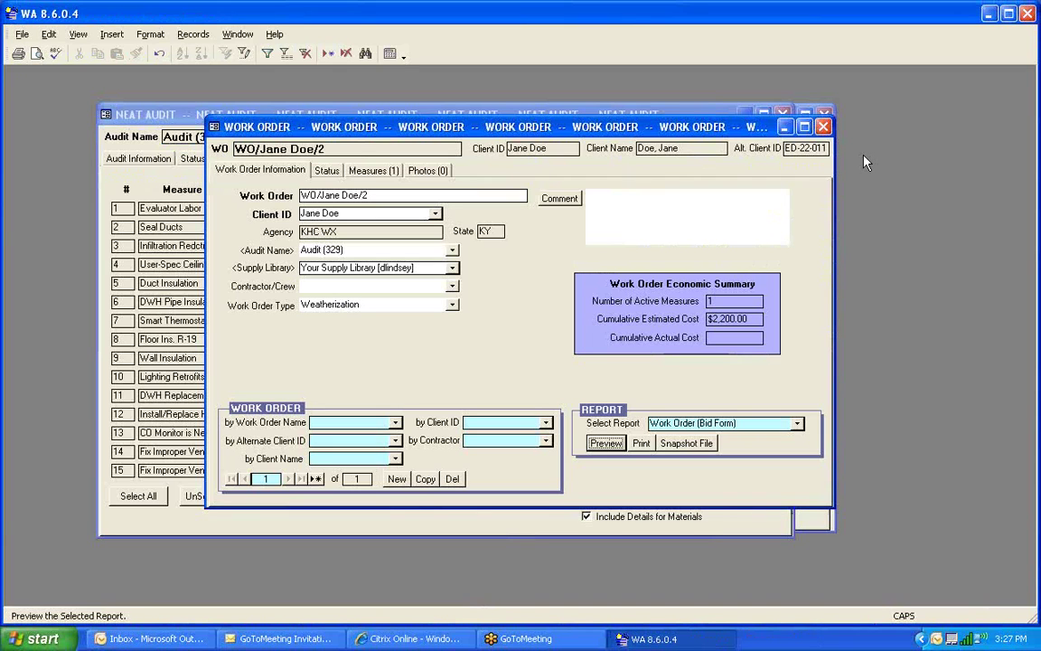
left_click(824, 128)
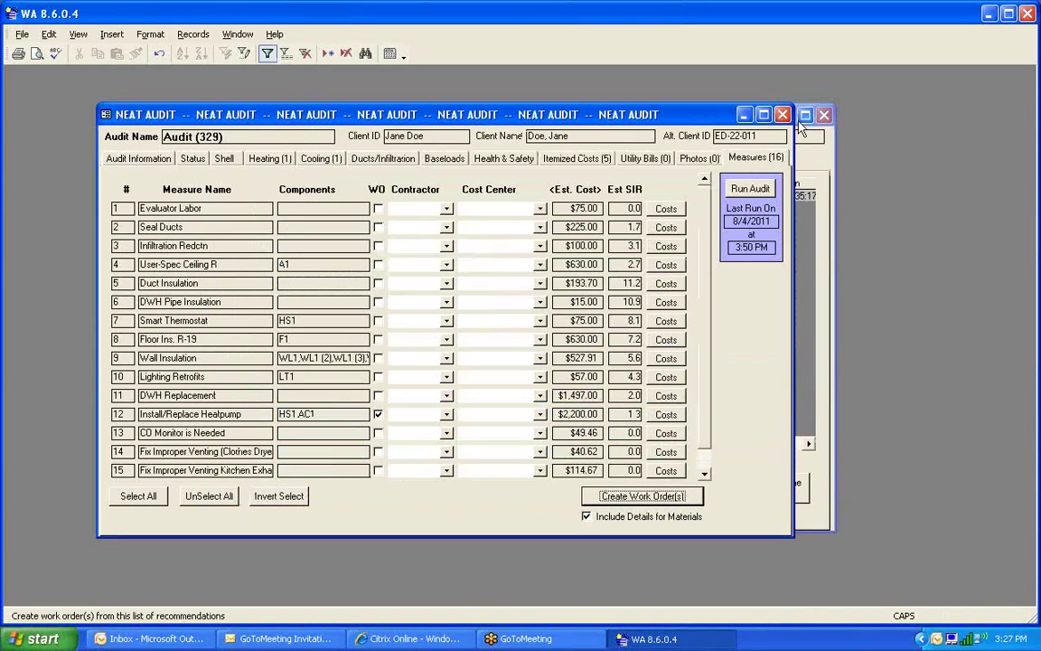
left_click(783, 115)
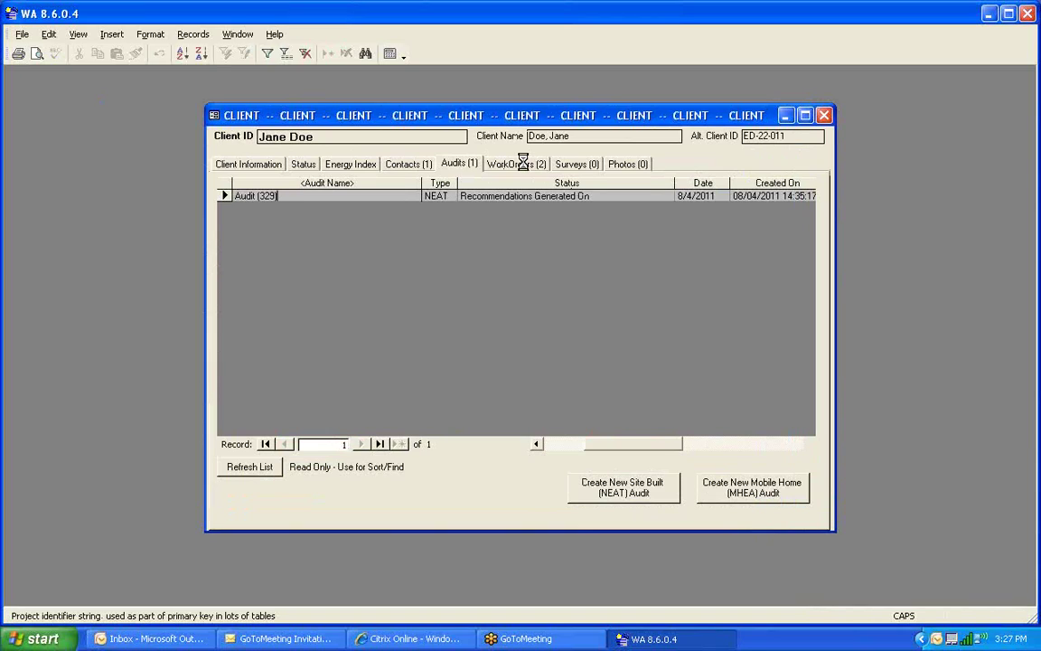
Delete the second, heat-pump-only work order from the client's work orders.
left_click(517, 163)
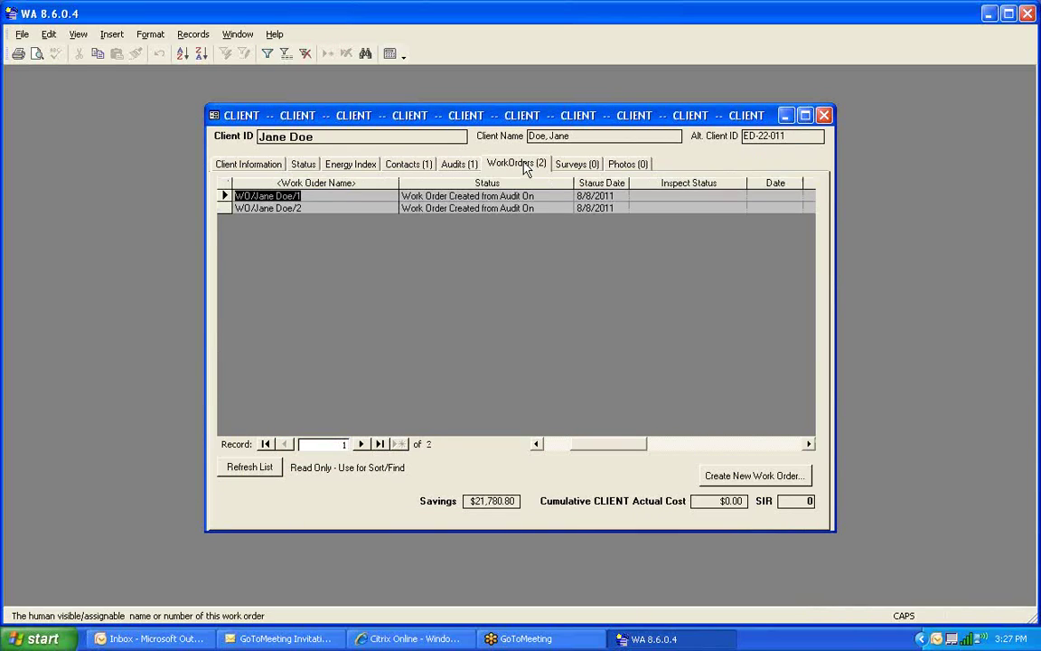
left_click(388, 207)
double_click(388, 207)
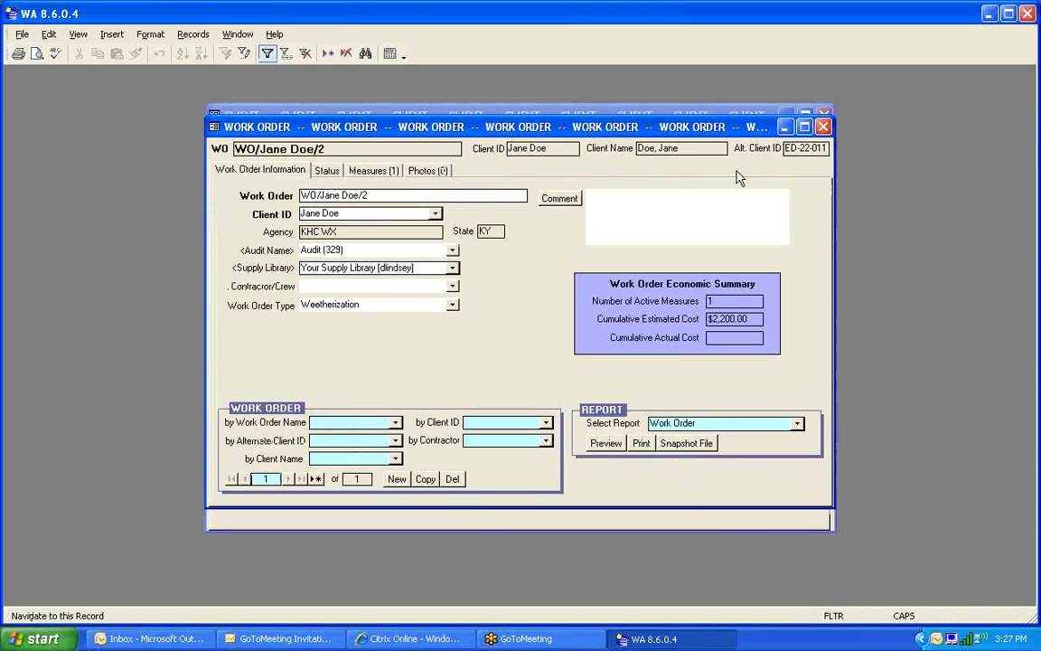
left_click(823, 127)
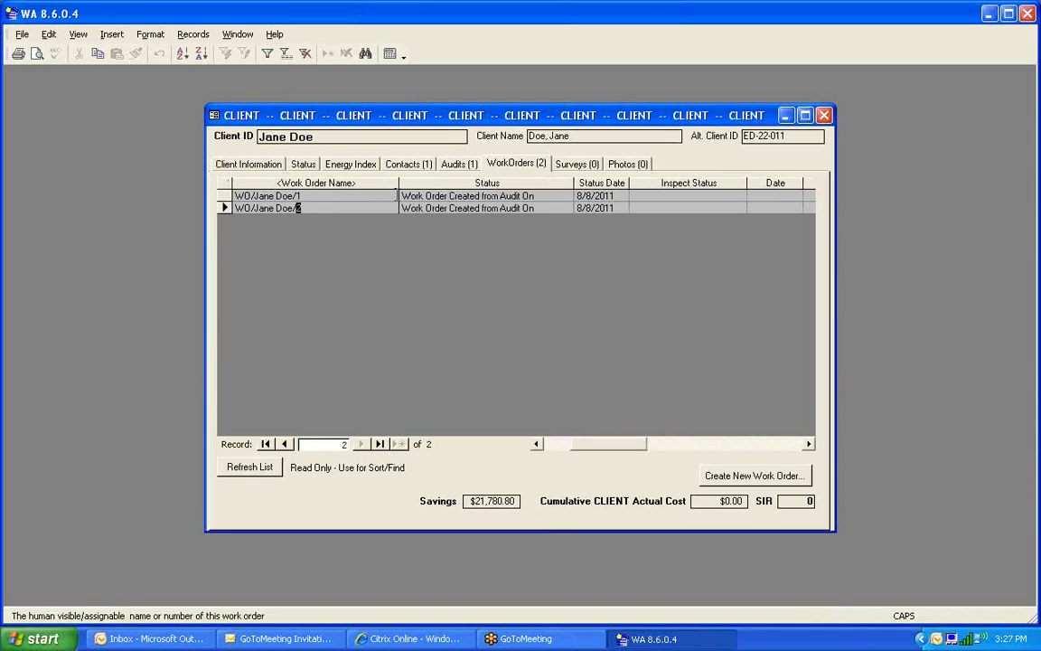
left_click(373, 208)
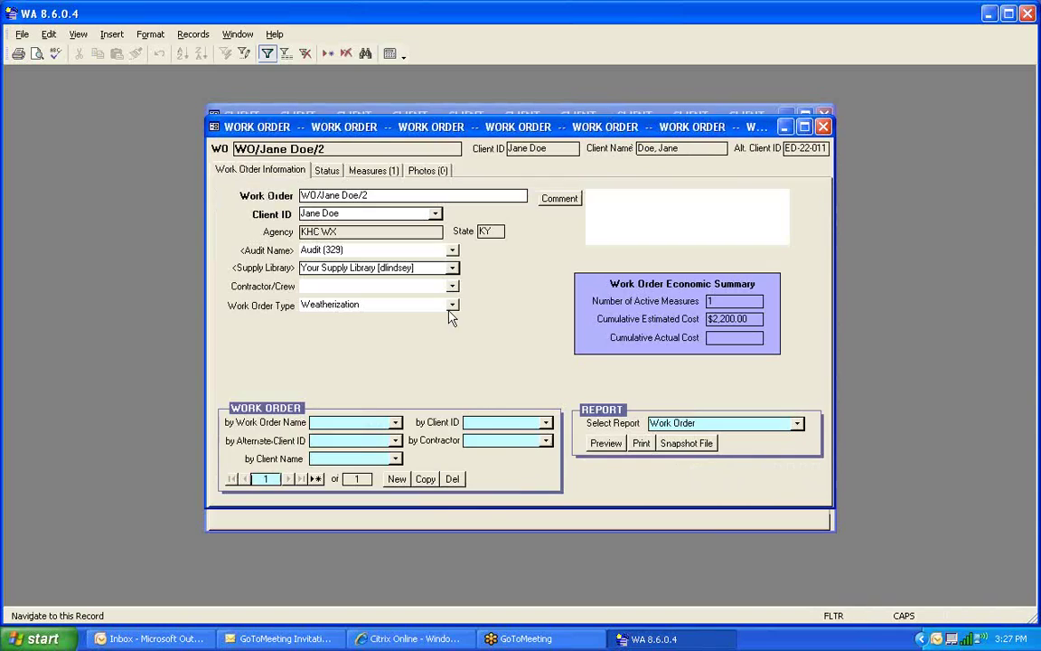
left_click(459, 481)
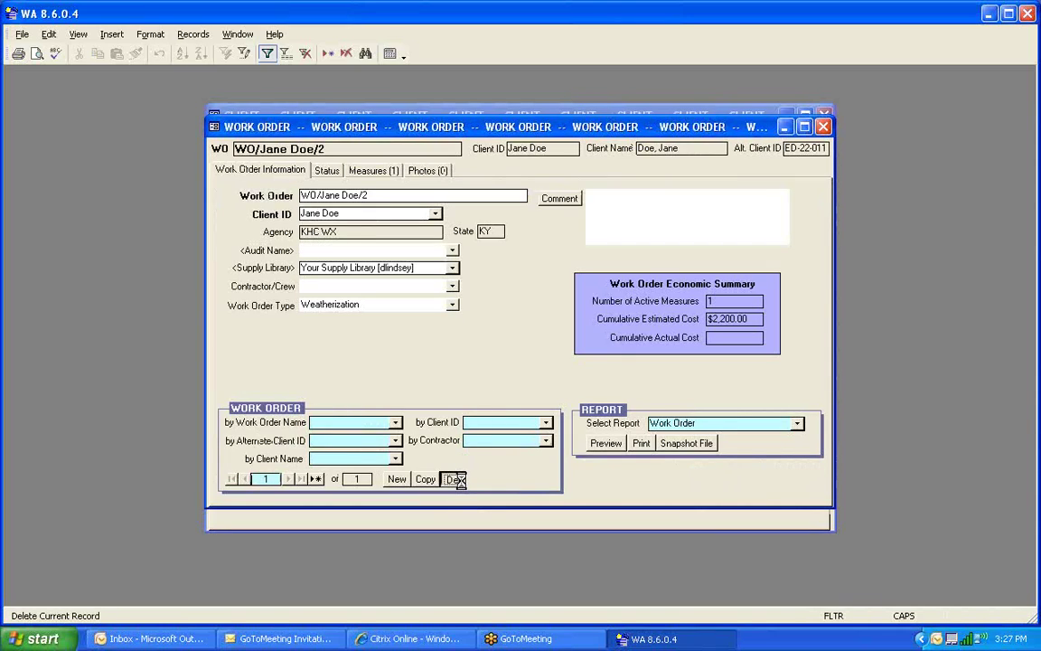
left_click(493, 304)
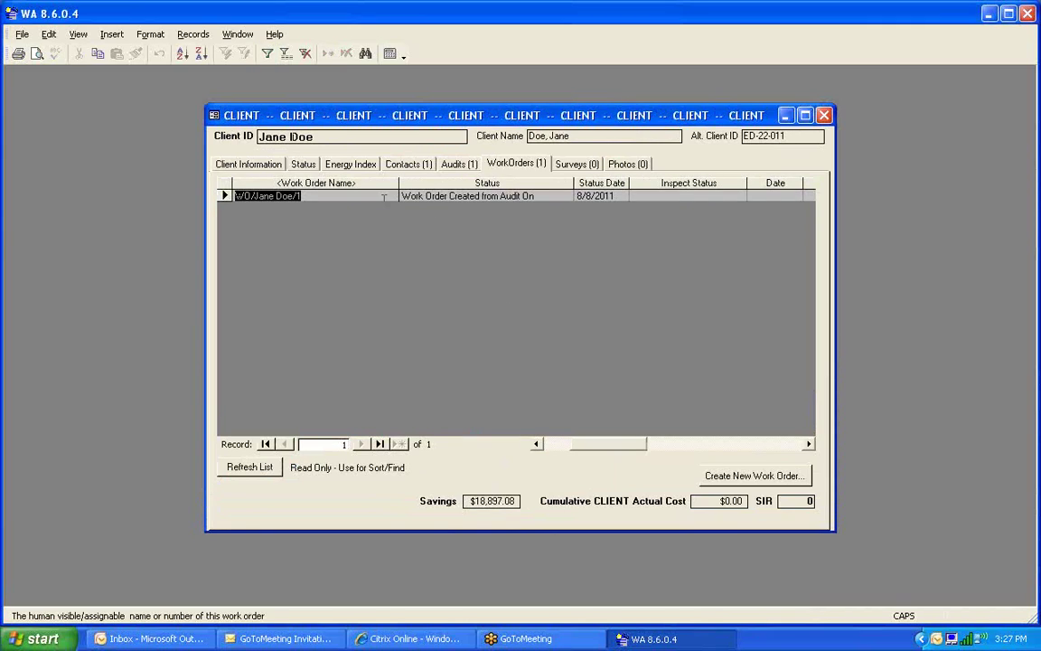
Preview the remaining work order's report, examine the Install/Replace Heatpump measure at 100% zoom, and close the work order.
double_click(384, 195)
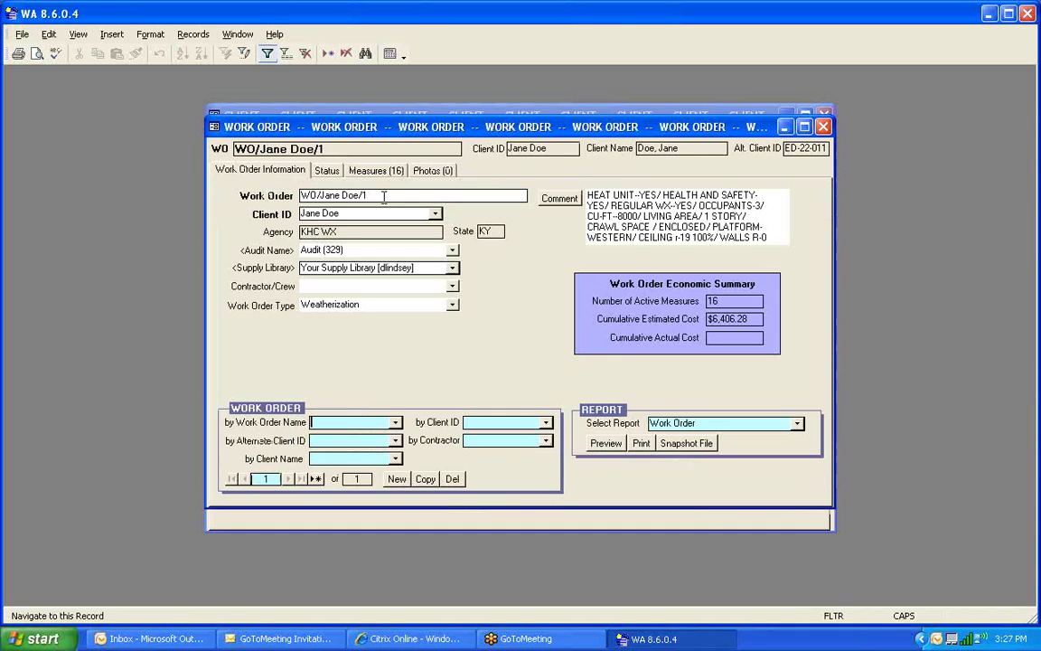
left_click(607, 446)
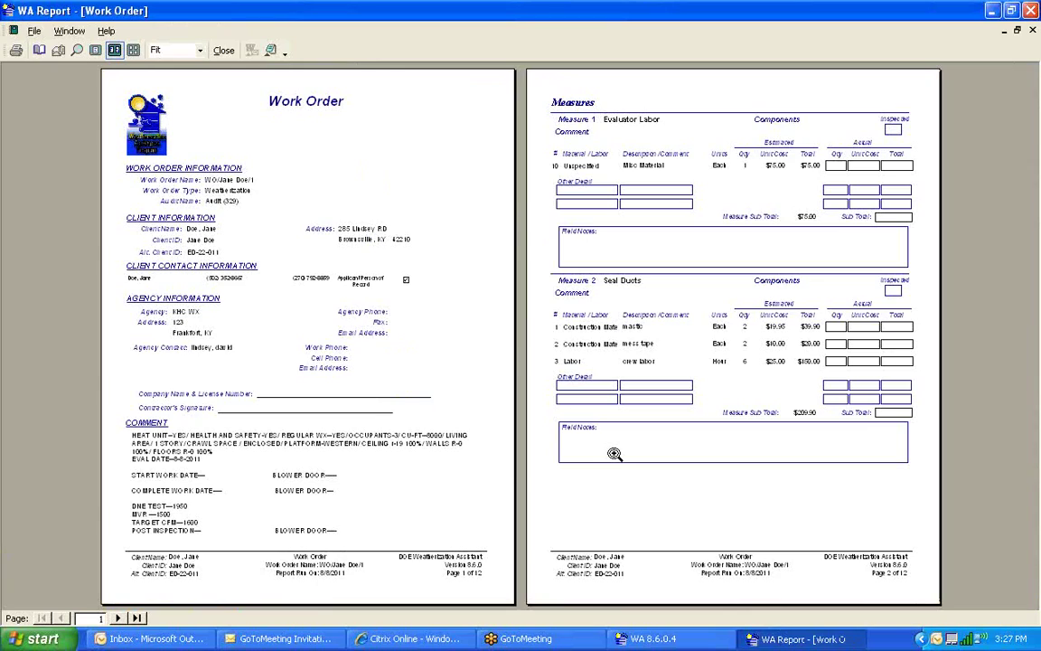
left_click(613, 452)
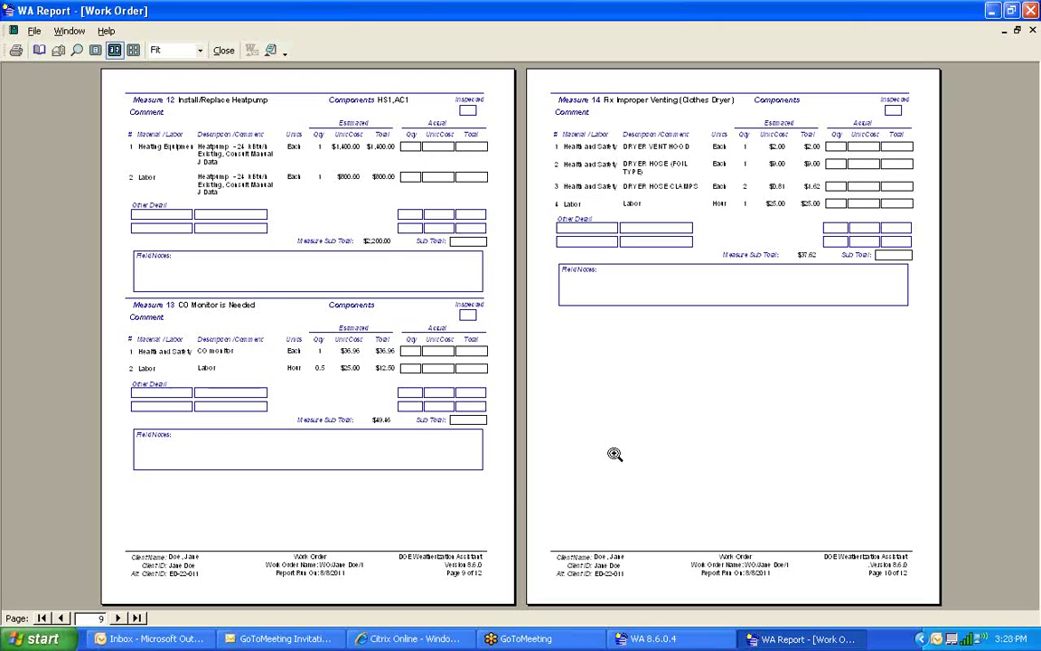
left_click(291, 372)
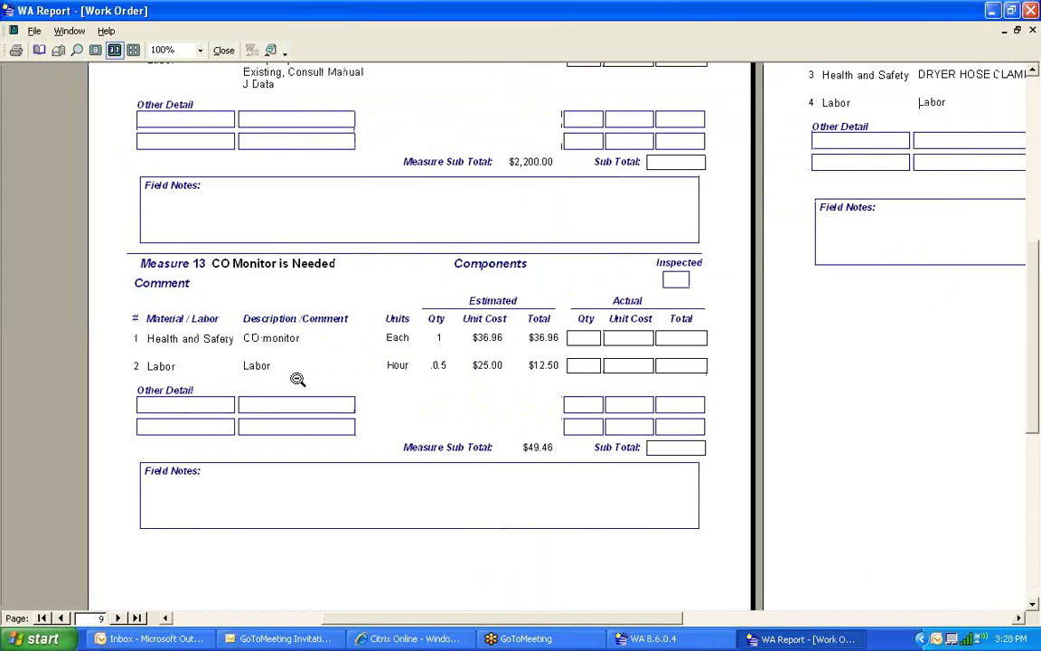
scroll(297, 380, "up", 3)
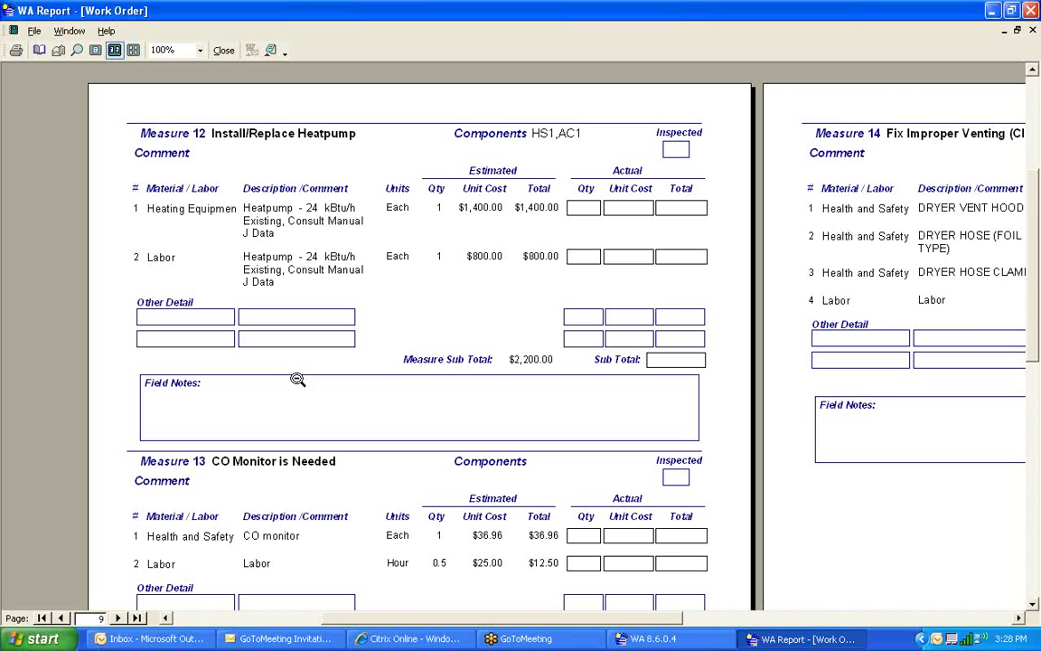
left_click(1033, 30)
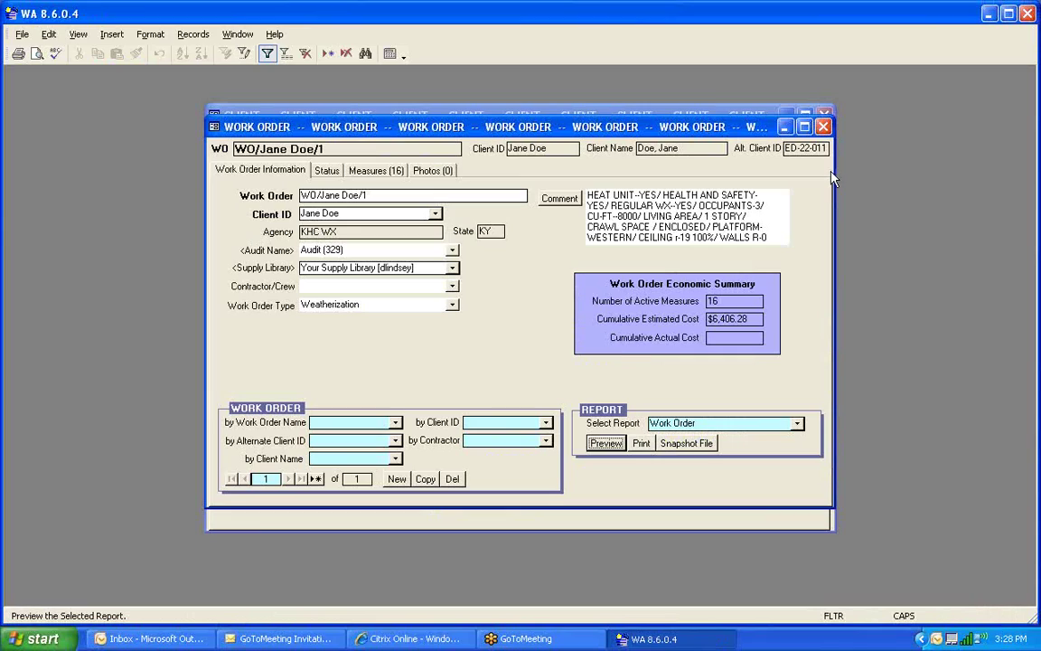
left_click(378, 170)
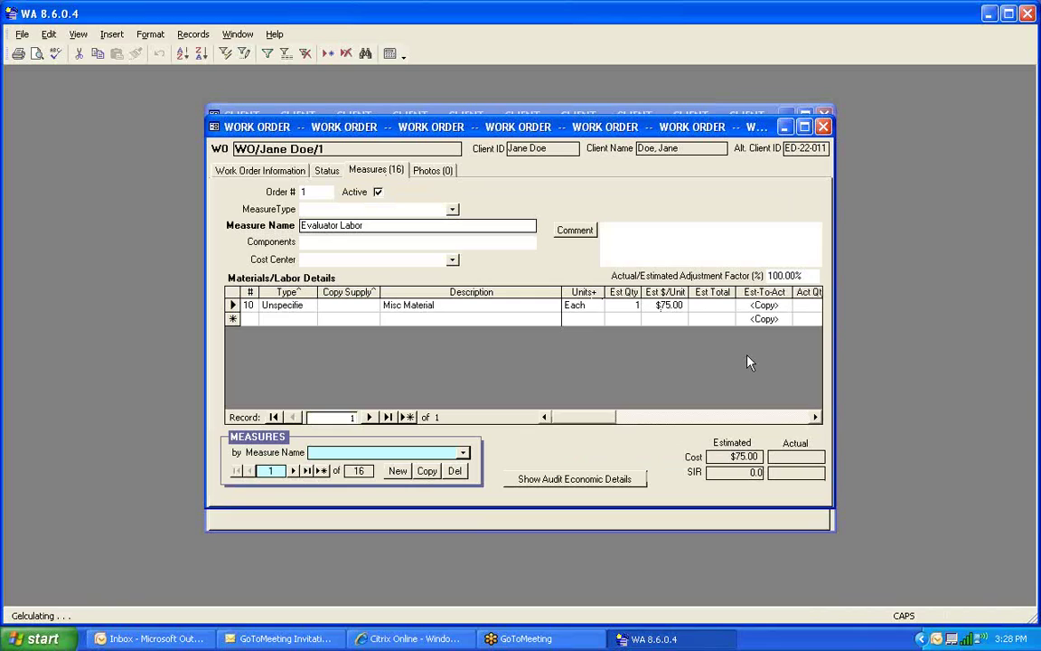
left_click(823, 127)
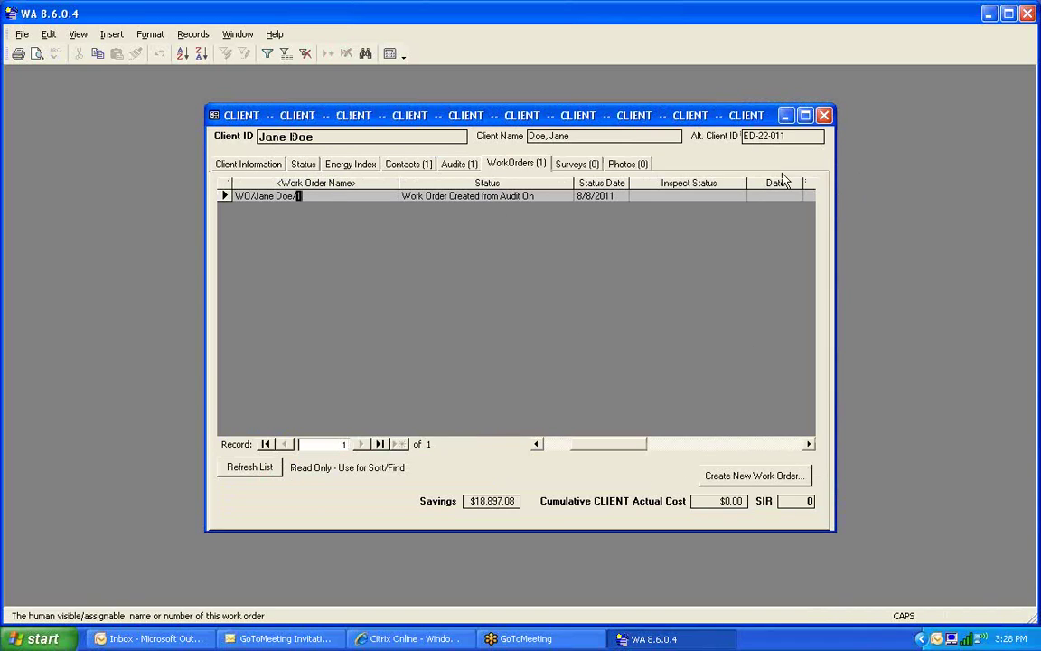
Open the client's remaining work order and copy the estimated quantity and cost of the Evaluator Labor measure to its actuals.
left_click(251, 162)
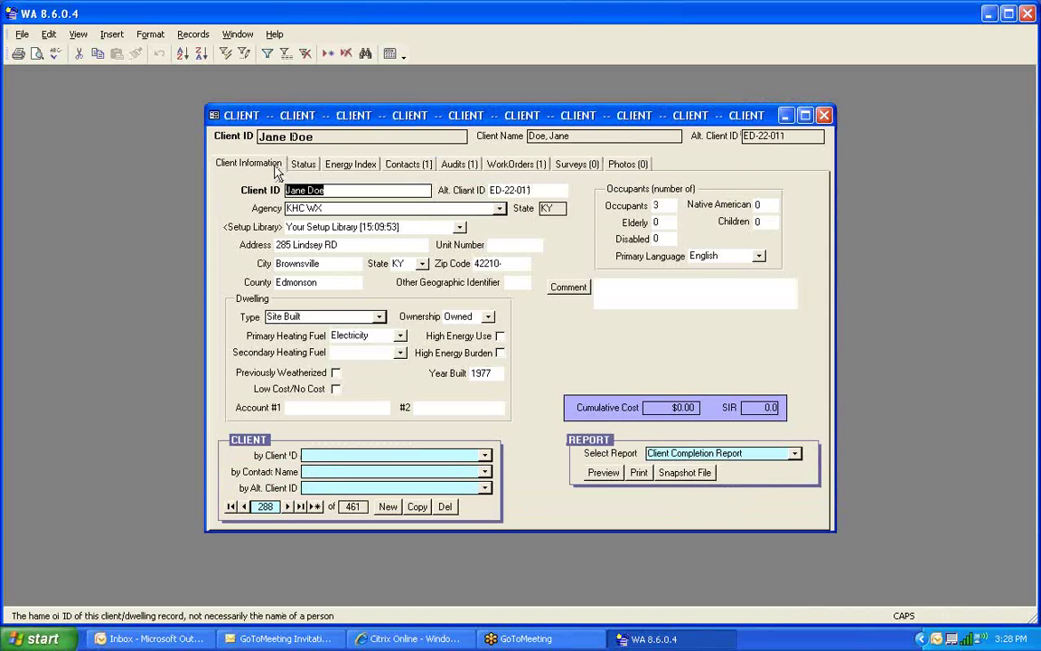
left_click(515, 166)
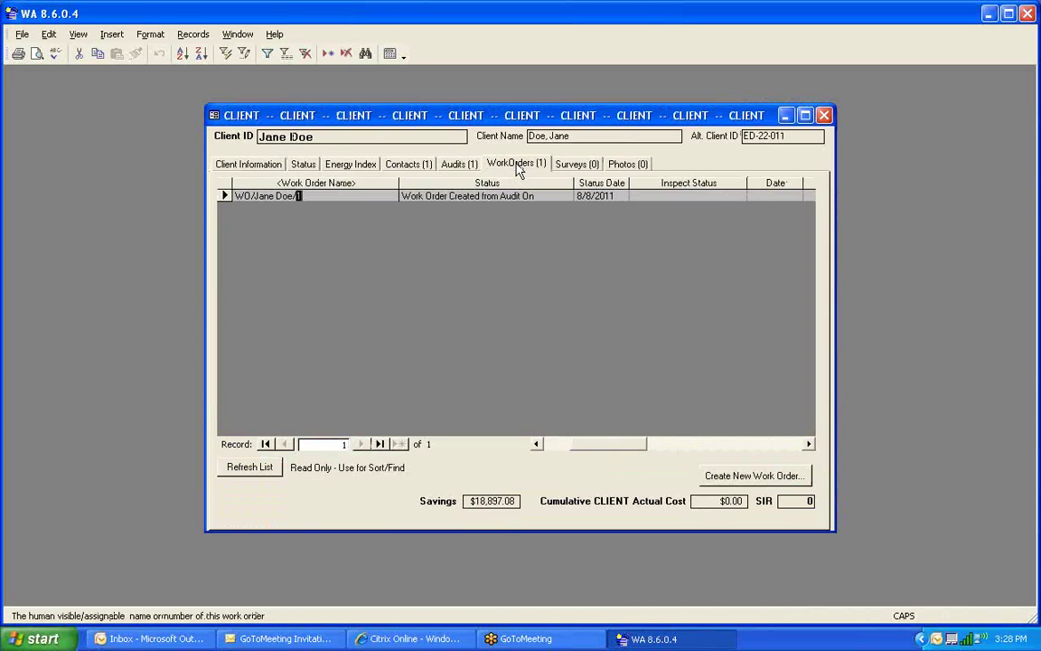
double_click(366, 195)
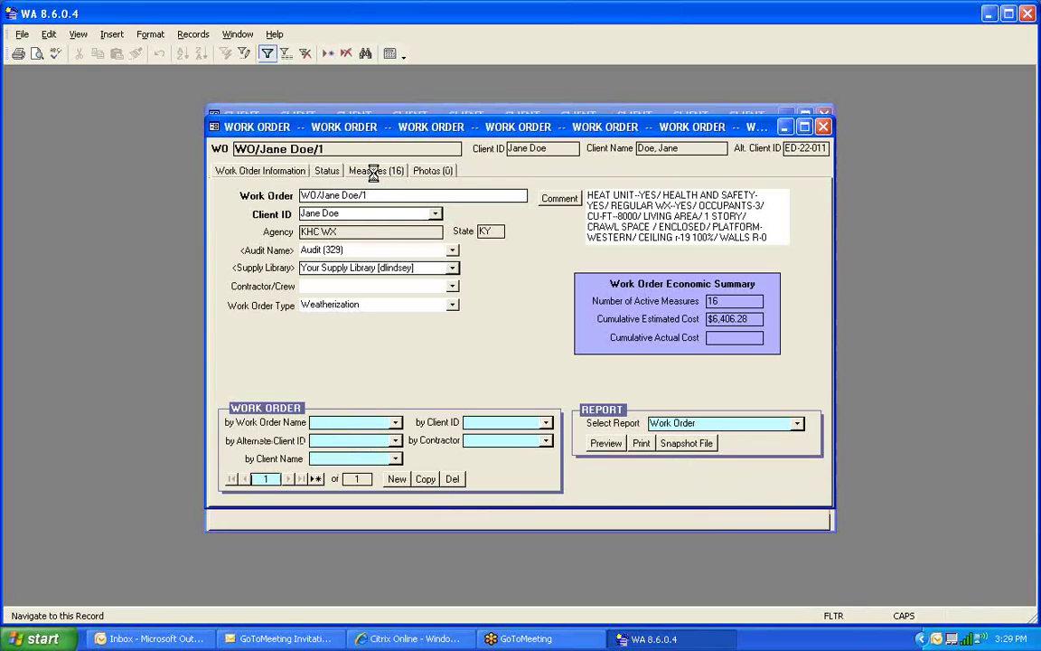
left_click(376, 172)
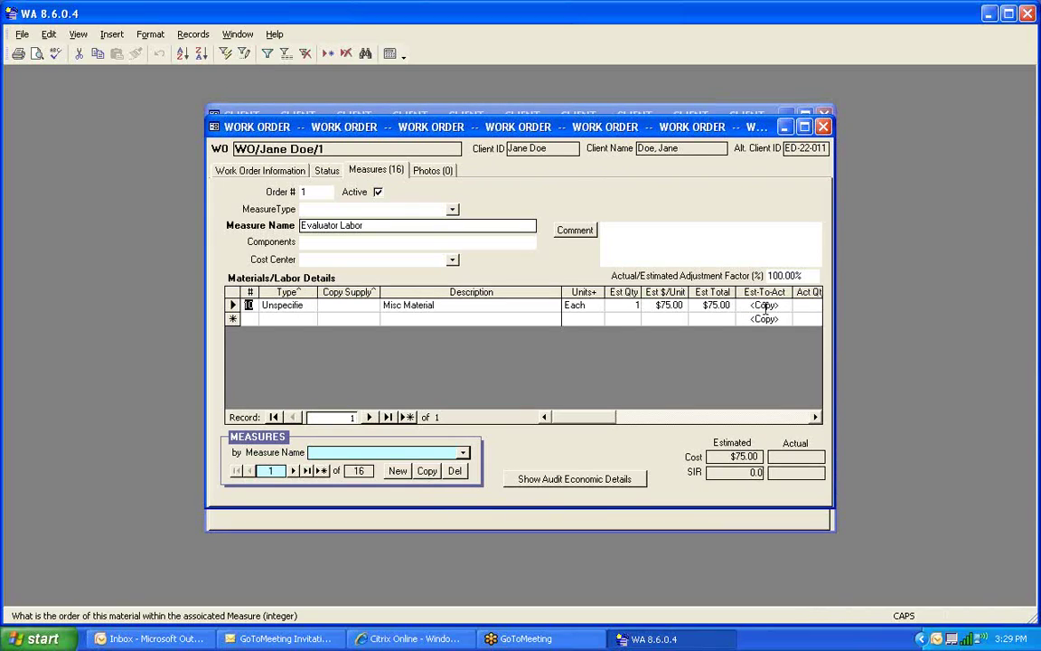
left_click(765, 306)
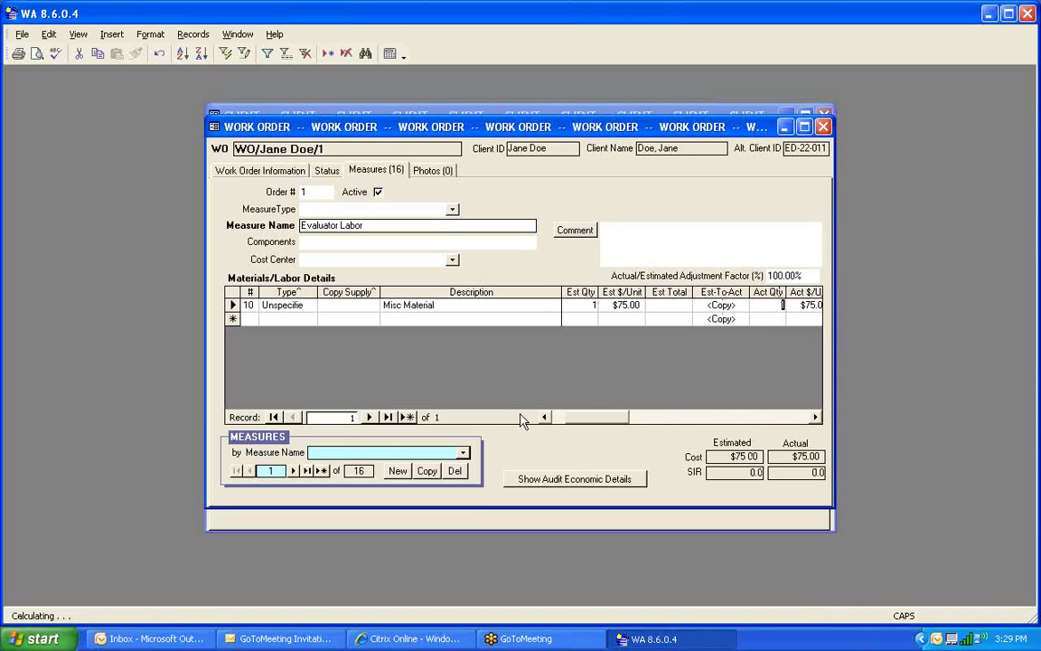
Copy the estimates to the actuals for the mastic, mess tape and crew labor lines of the Seal Ducts measure.
left_click(293, 471)
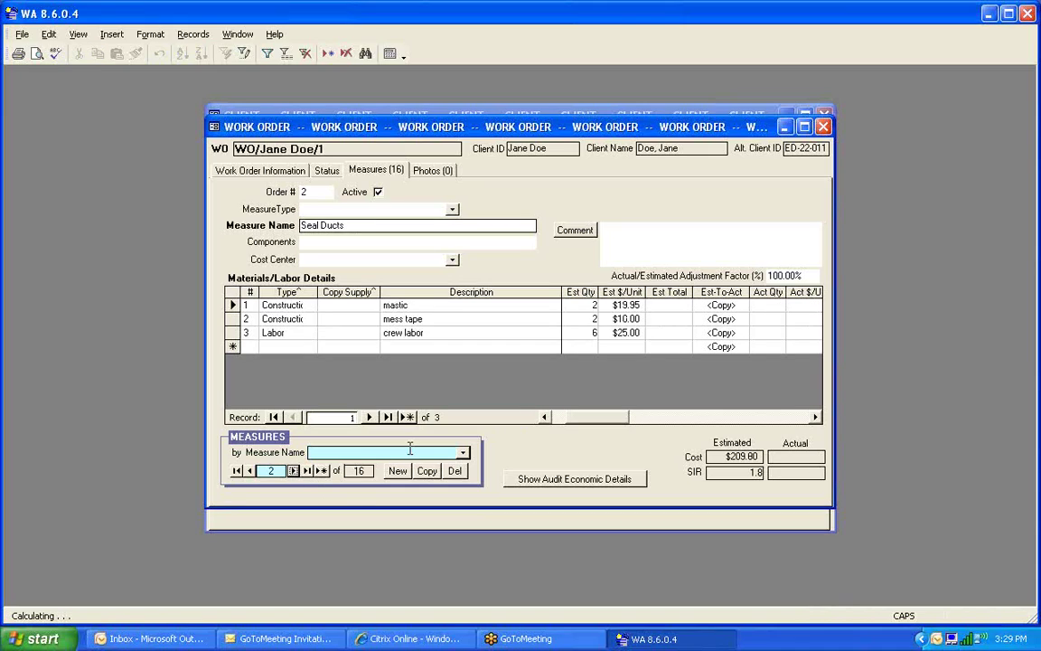
left_click(723, 305)
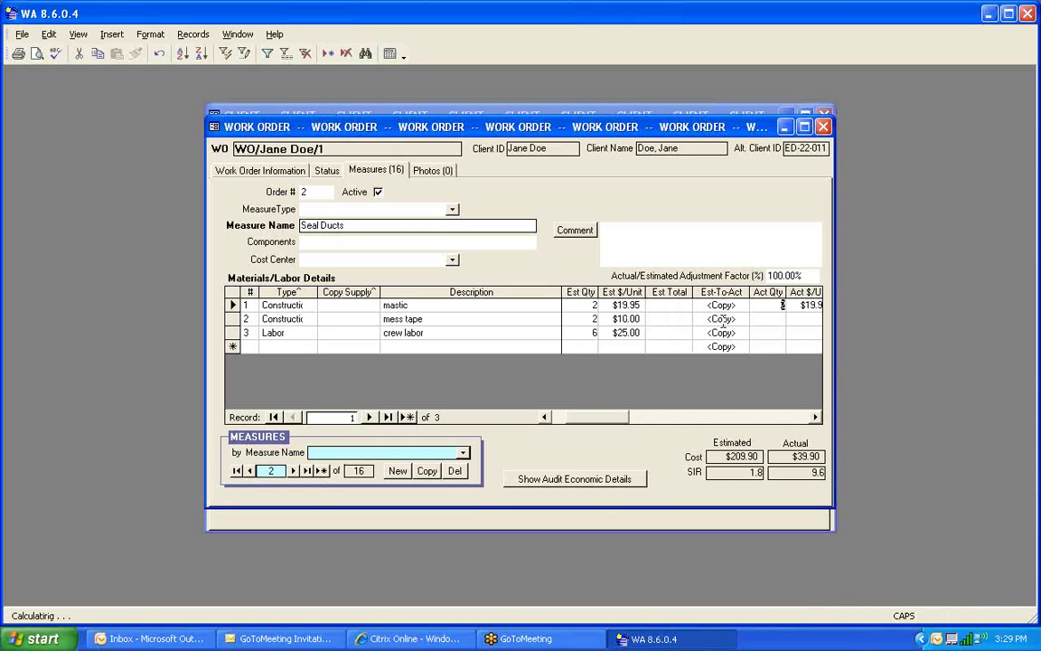
left_click(724, 319)
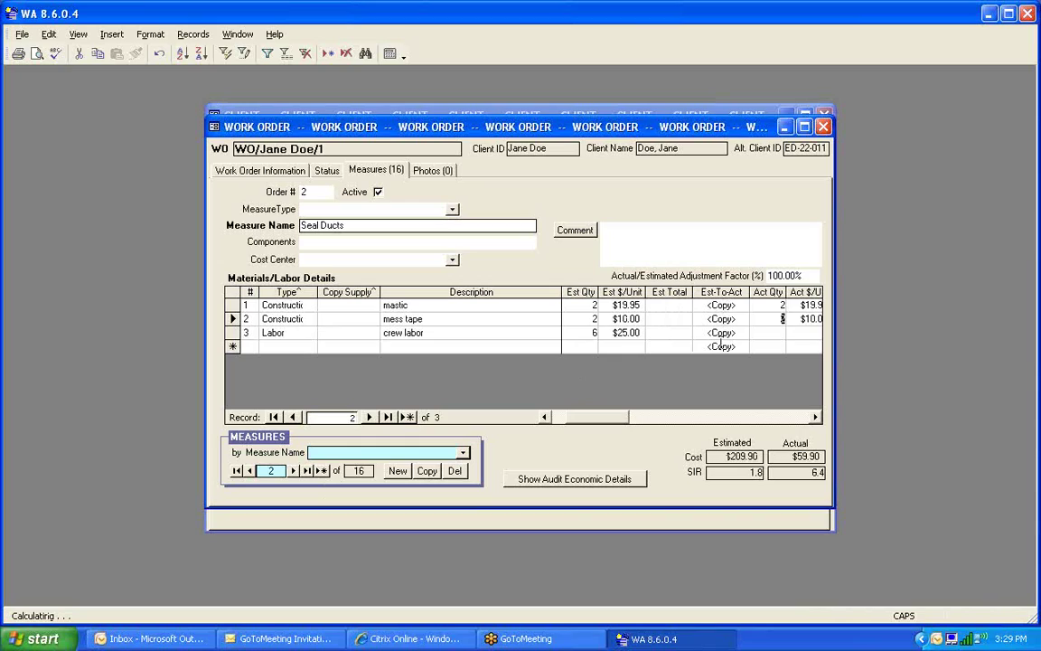
left_click(723, 333)
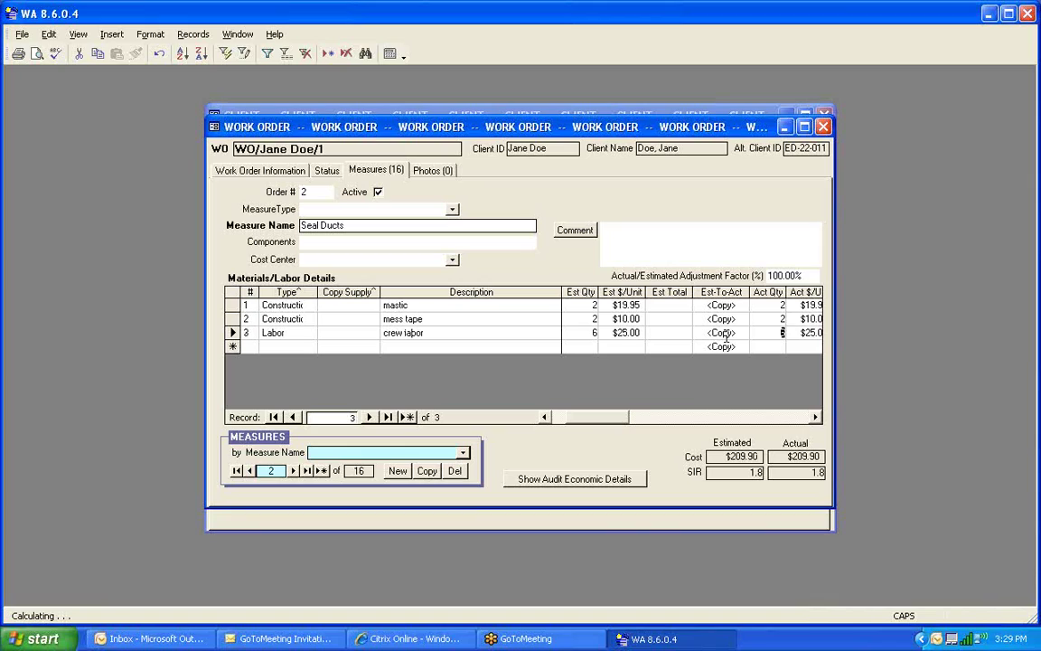
Set the actual quantity of crew labor in the Seal Ducts measure to 7.
key("Tab")
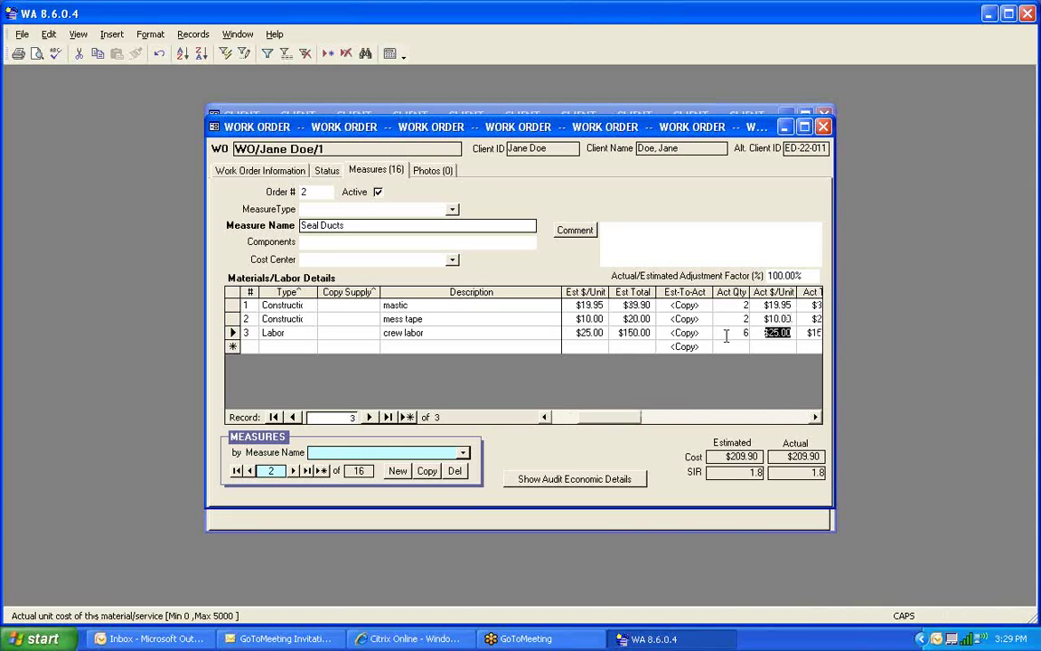
key("shift+Tab")
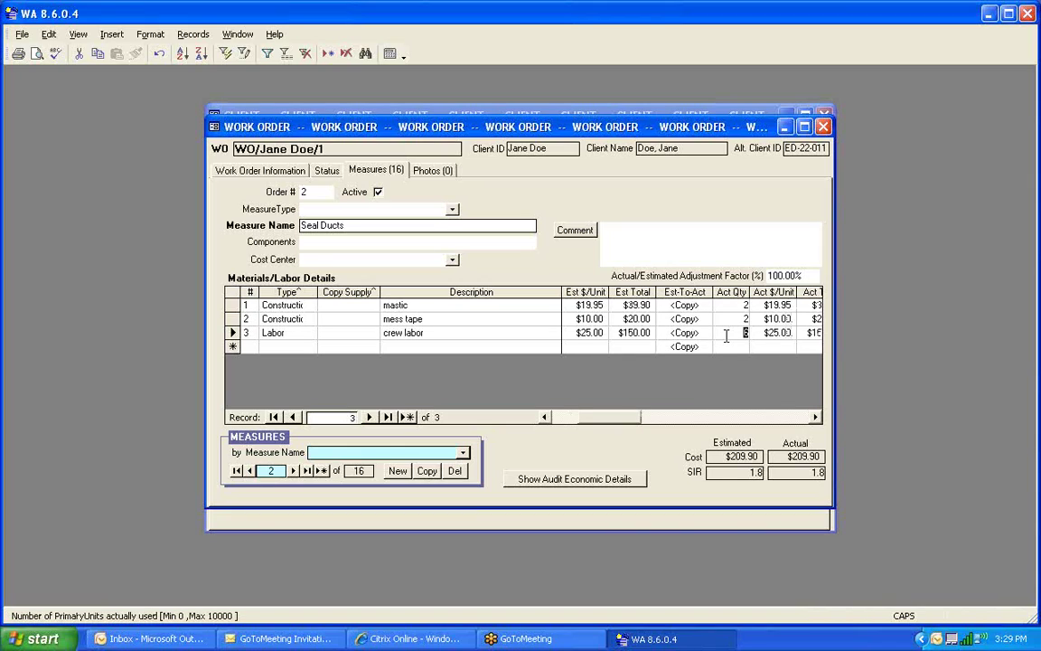
type("7")
key("Tab")
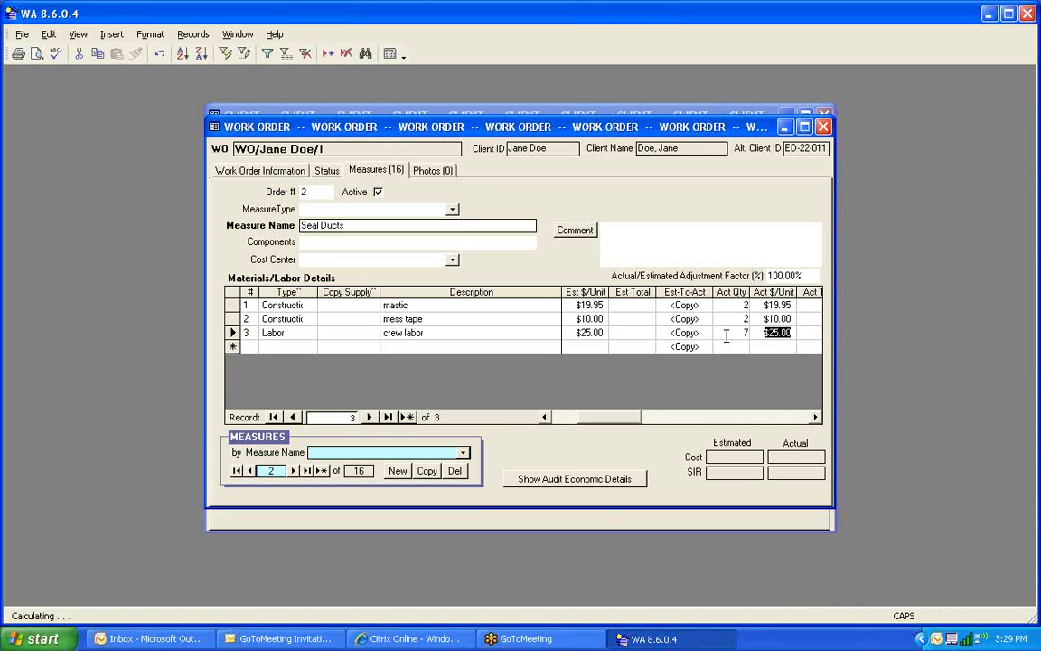
key("shift+Tab")
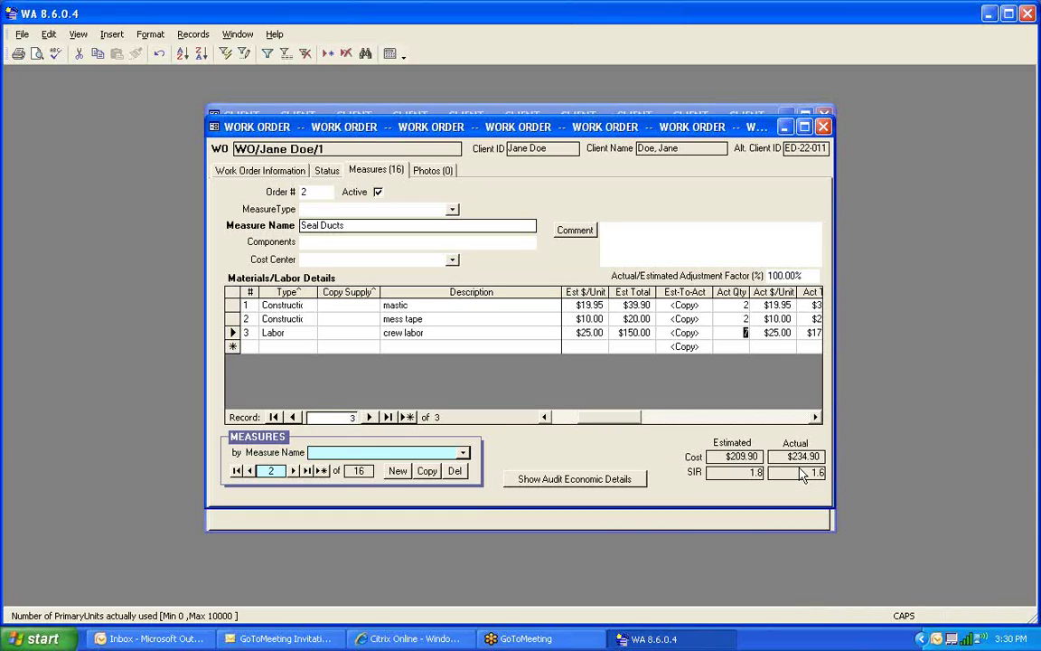
Copy the estimates to the actuals for all five material and labor lines of the Infiltration Redctn measure.
left_click(293, 475)
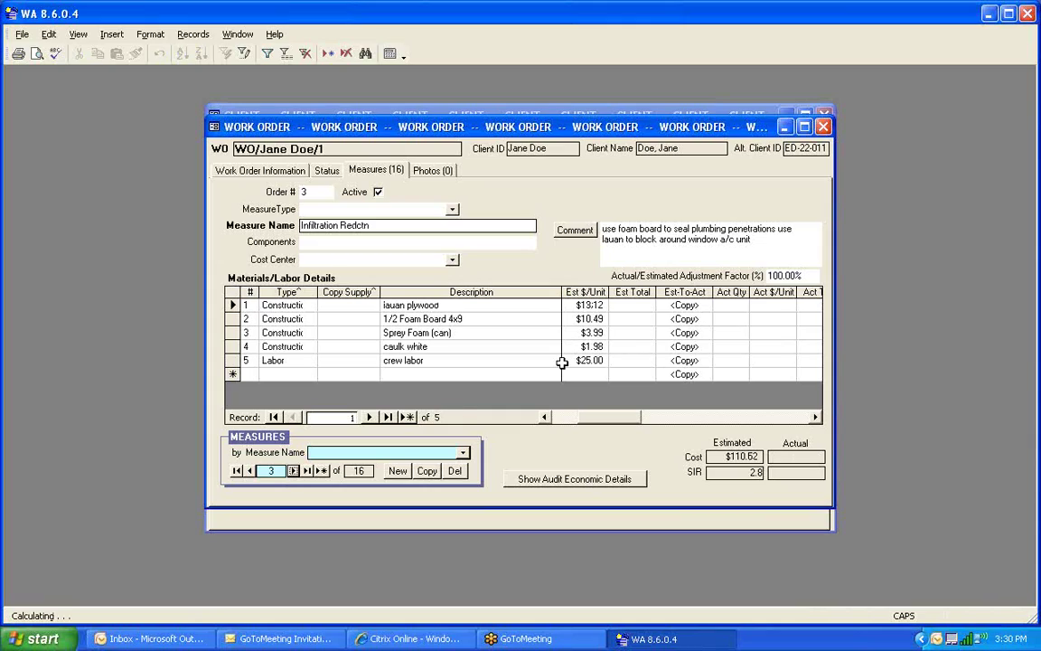
left_click(684, 307)
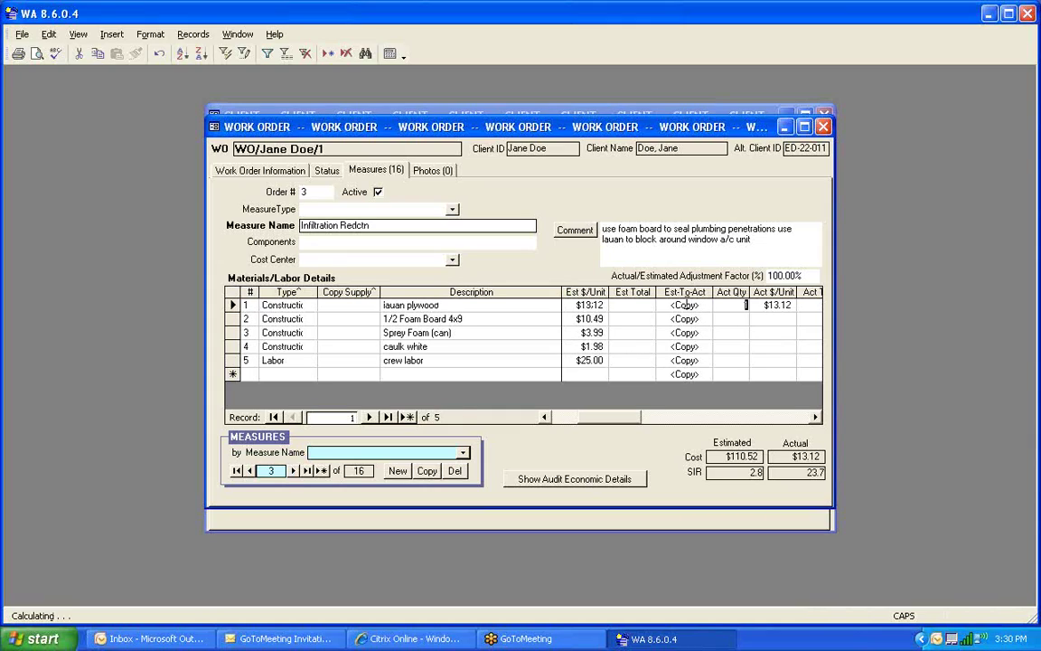
left_click(685, 319)
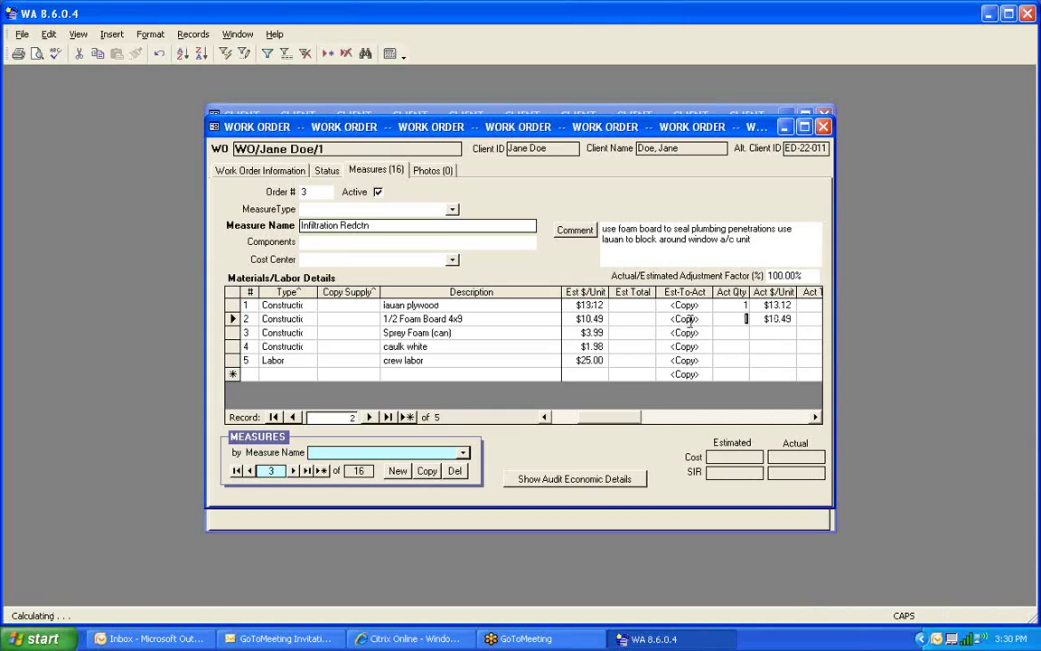
left_click(684, 333)
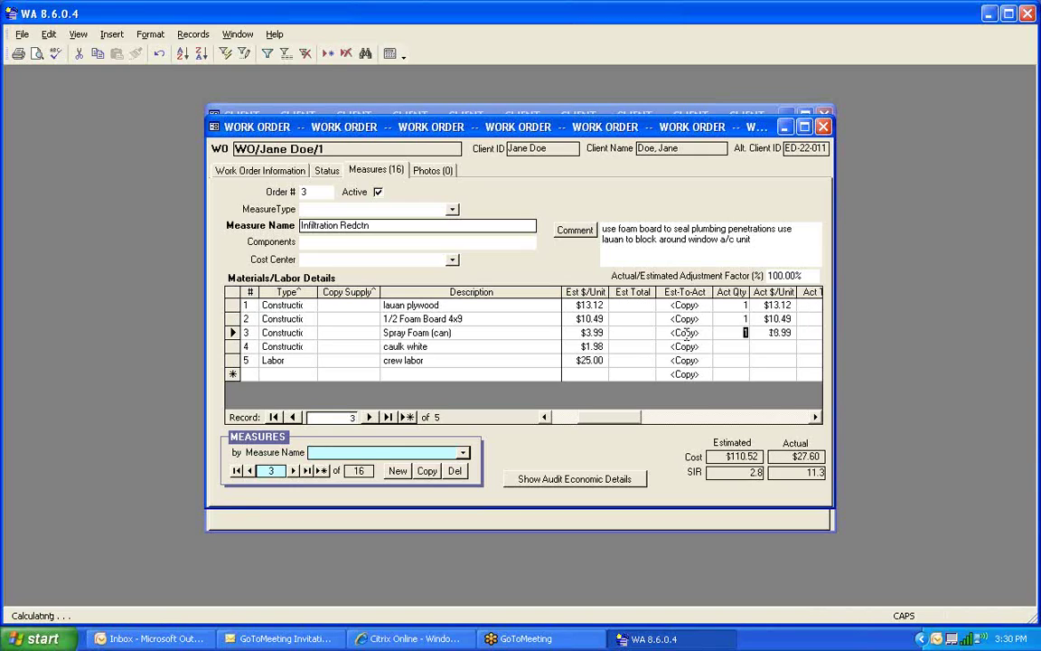
left_click(684, 347)
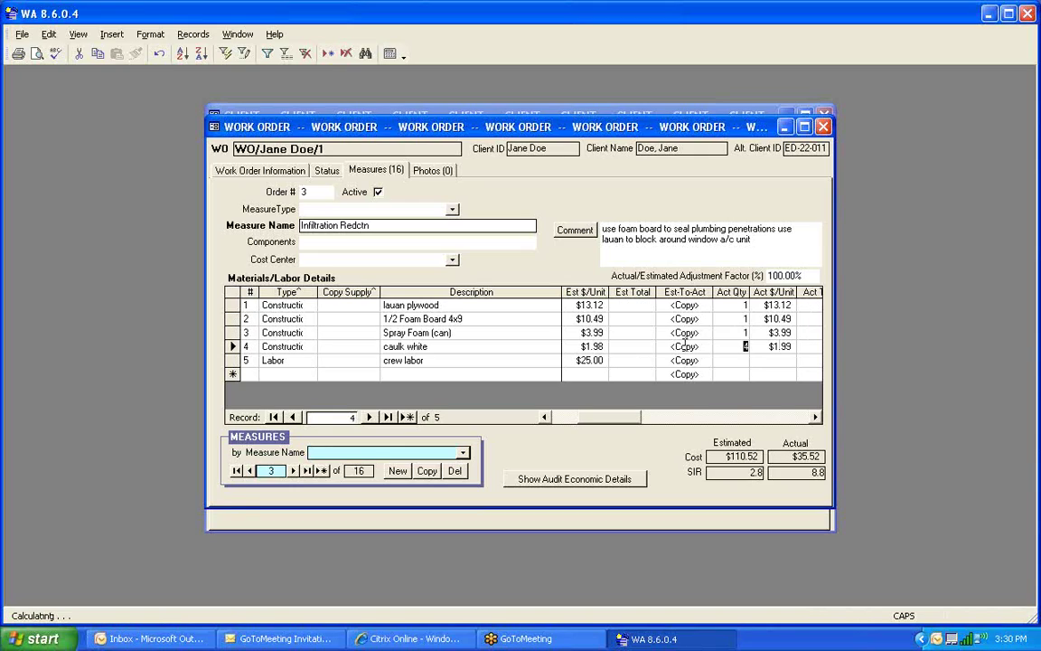
left_click(684, 360)
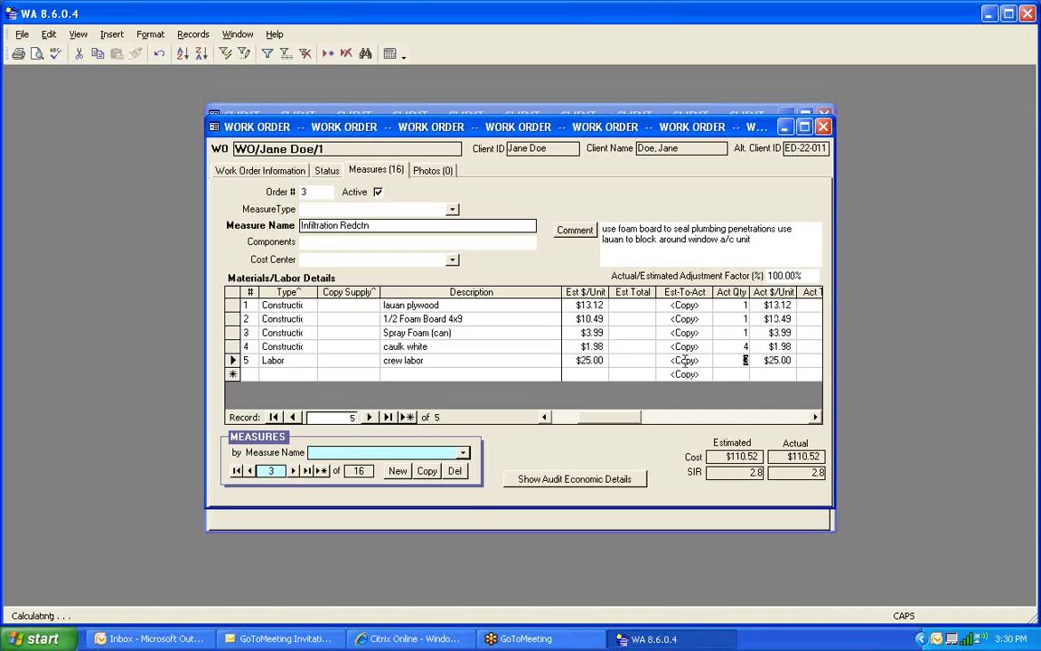
Set the actual quantity of crew labor in the Infiltration Redctn measure to 6 and save the line.
type("6")
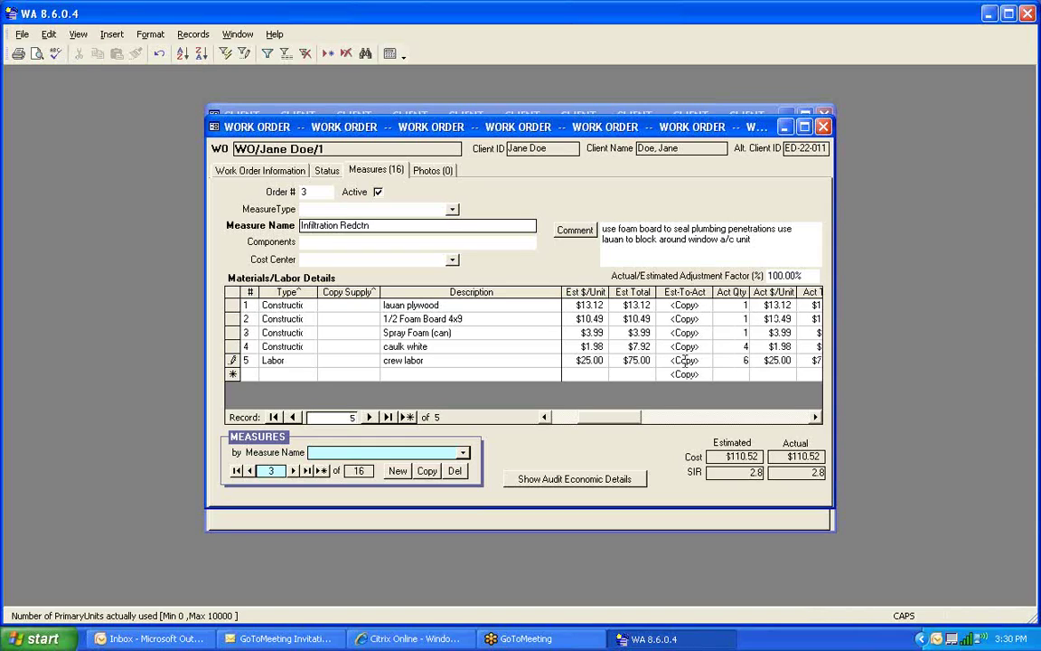
key("Down")
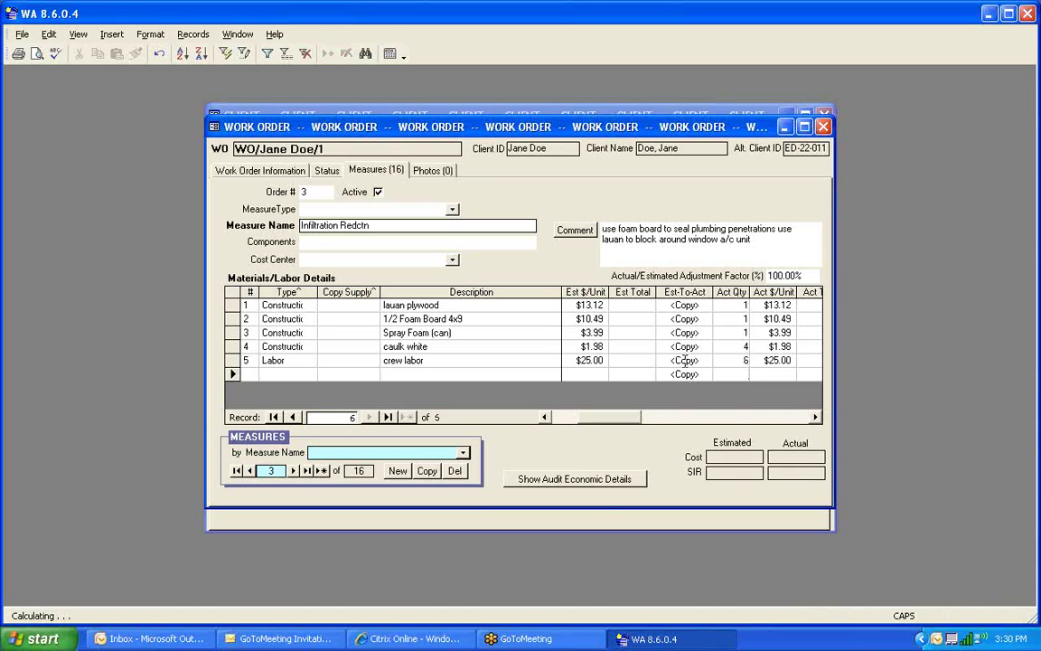
key("Up")
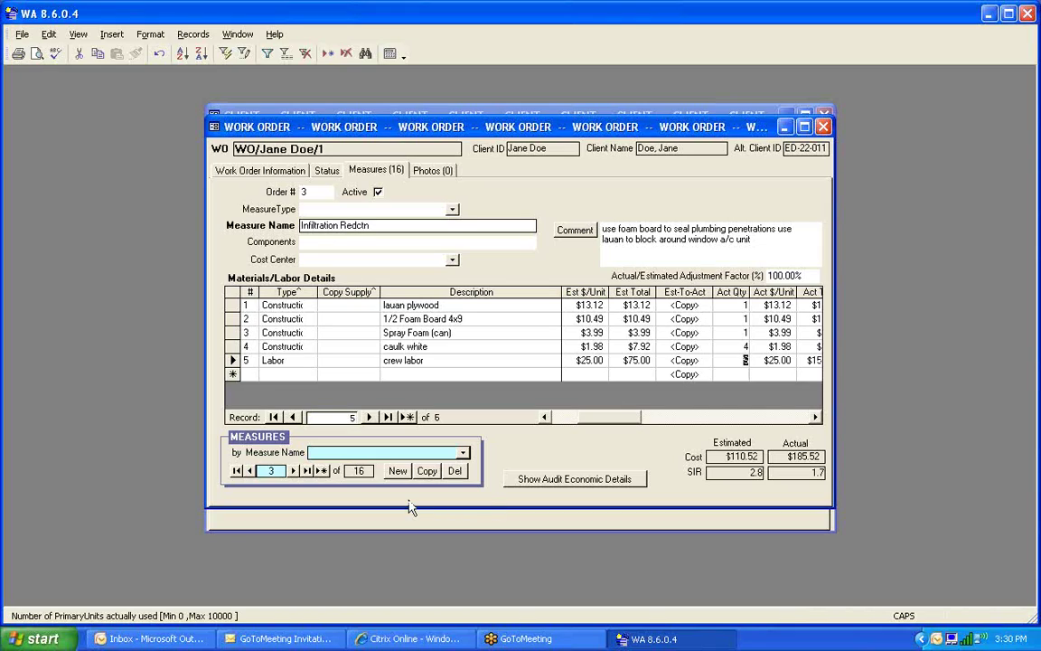
Copy the estimates to the actuals for every insulation, labor, baffles, attic tent and 2 x 6 x 8 line of the User-Spec Ceiling R measure.
left_click(293, 471)
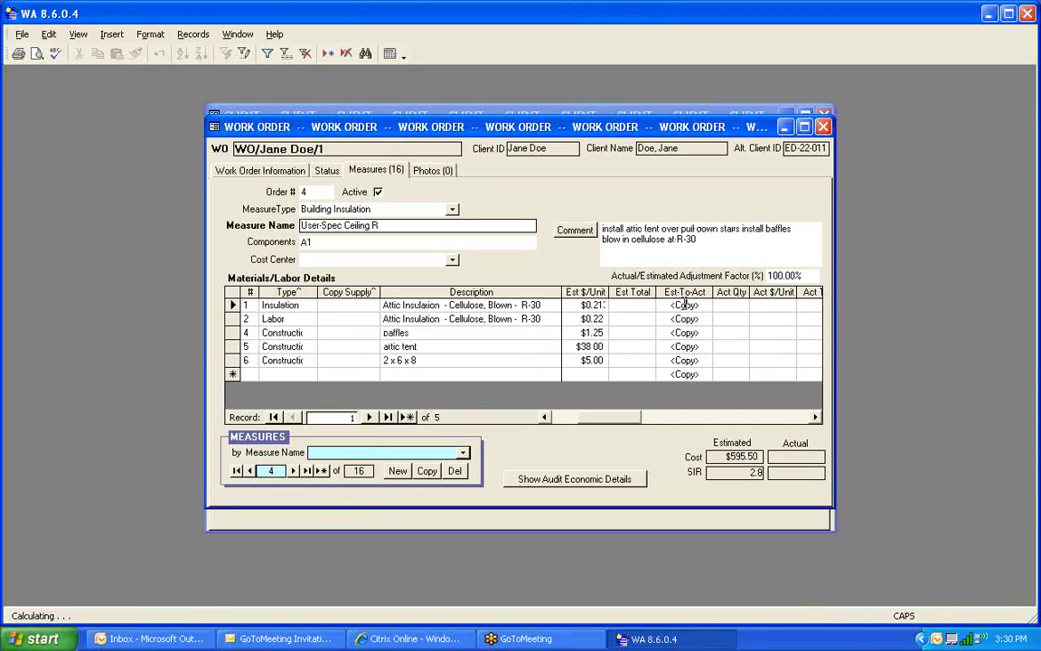
left_click(684, 319)
left_click(684, 333)
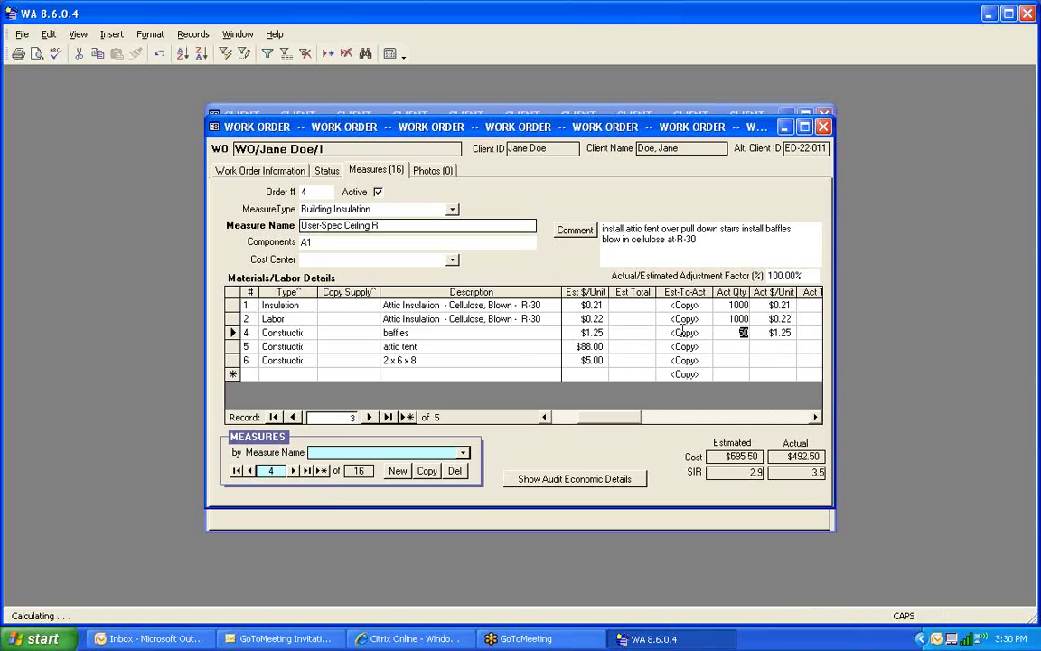
left_click(684, 346)
left_click(685, 360)
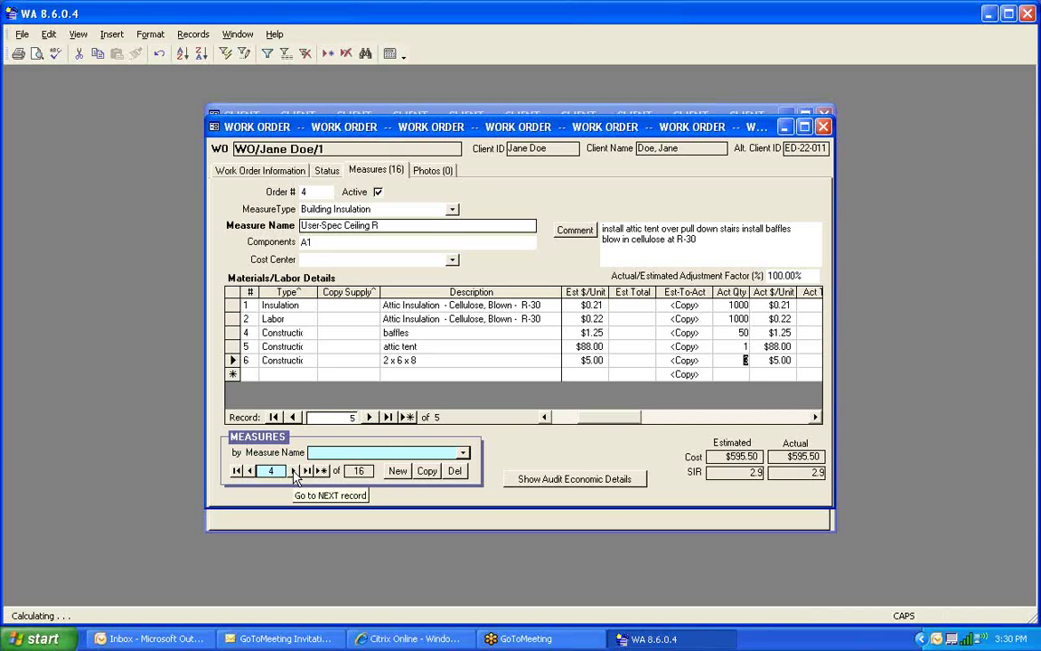
left_click(685, 306)
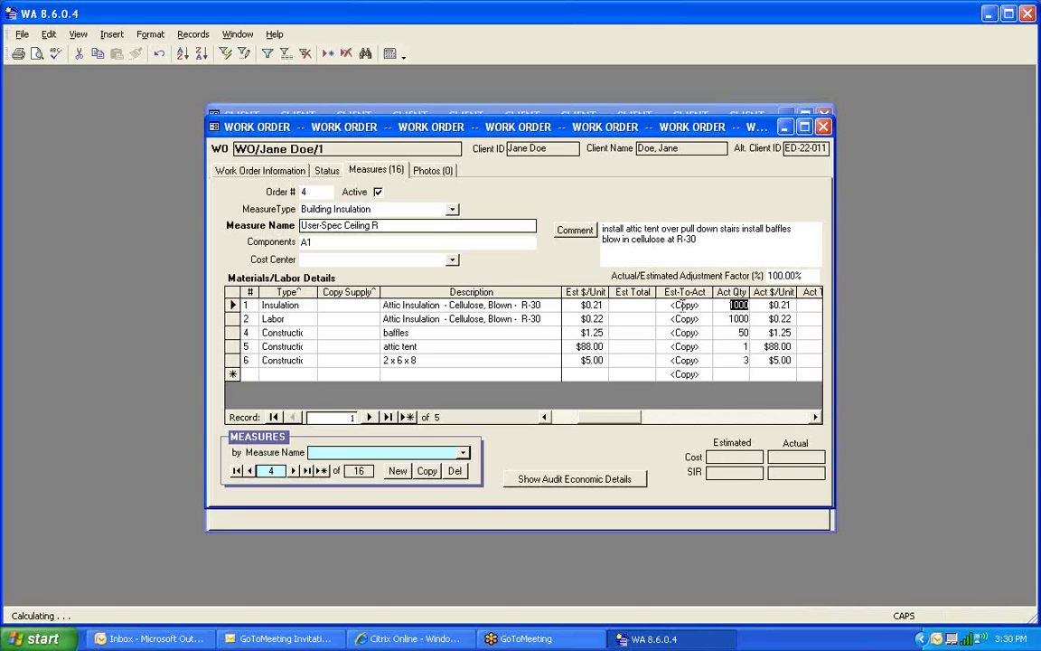
left_click(687, 320)
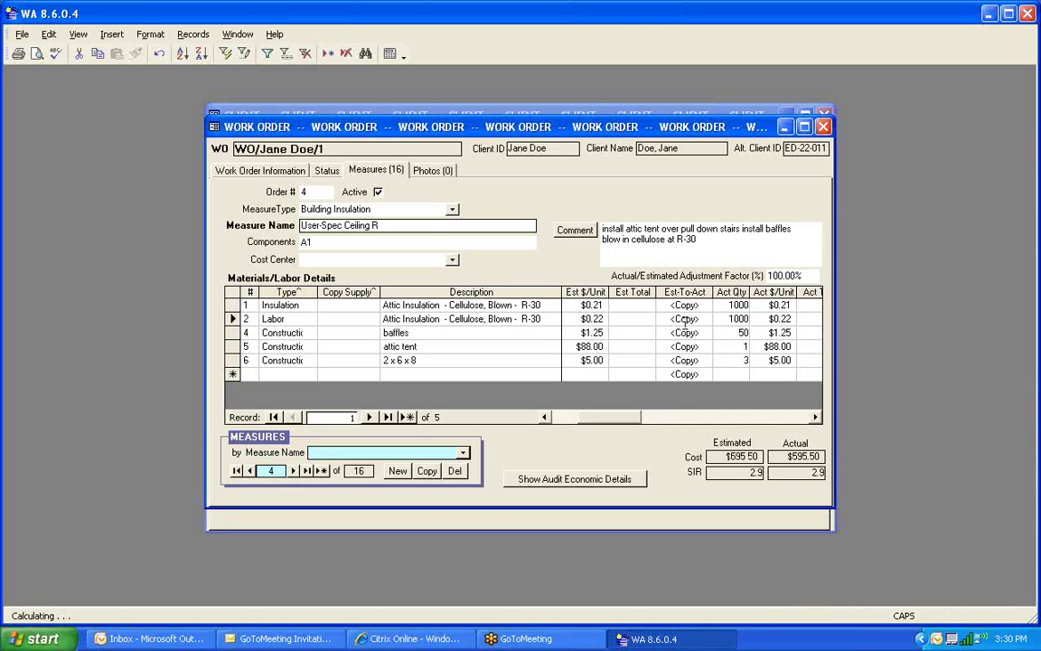
left_click(686, 333)
left_click(687, 346)
left_click(686, 360)
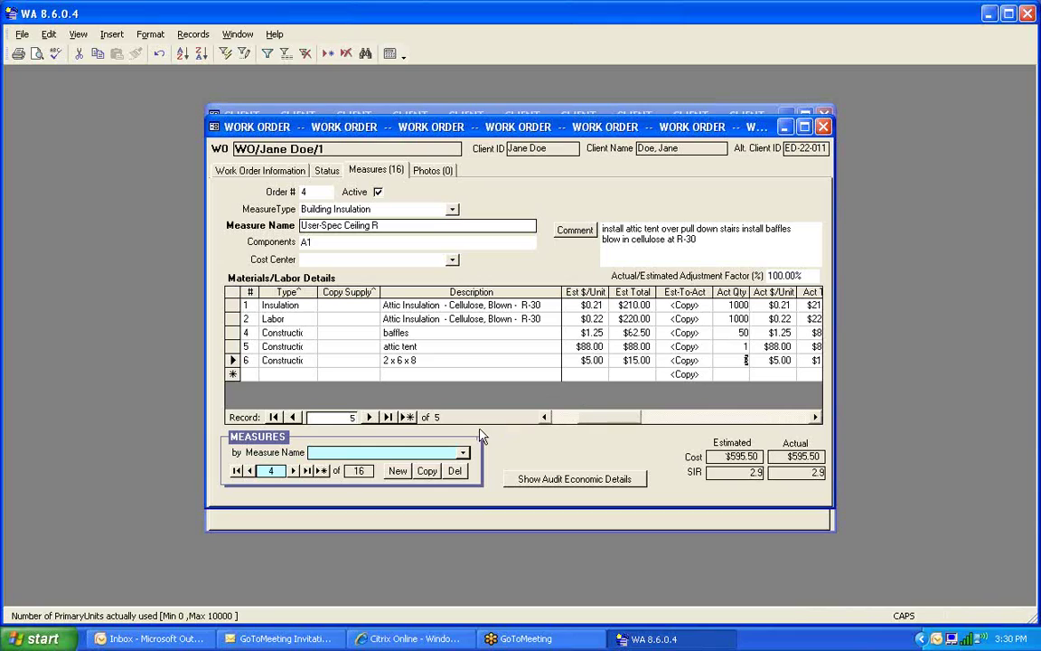
Copy the estimates to the actuals for the insulation and labor lines of the Duct Insulation and DWH Pipe Insulation measures.
left_click(291, 471)
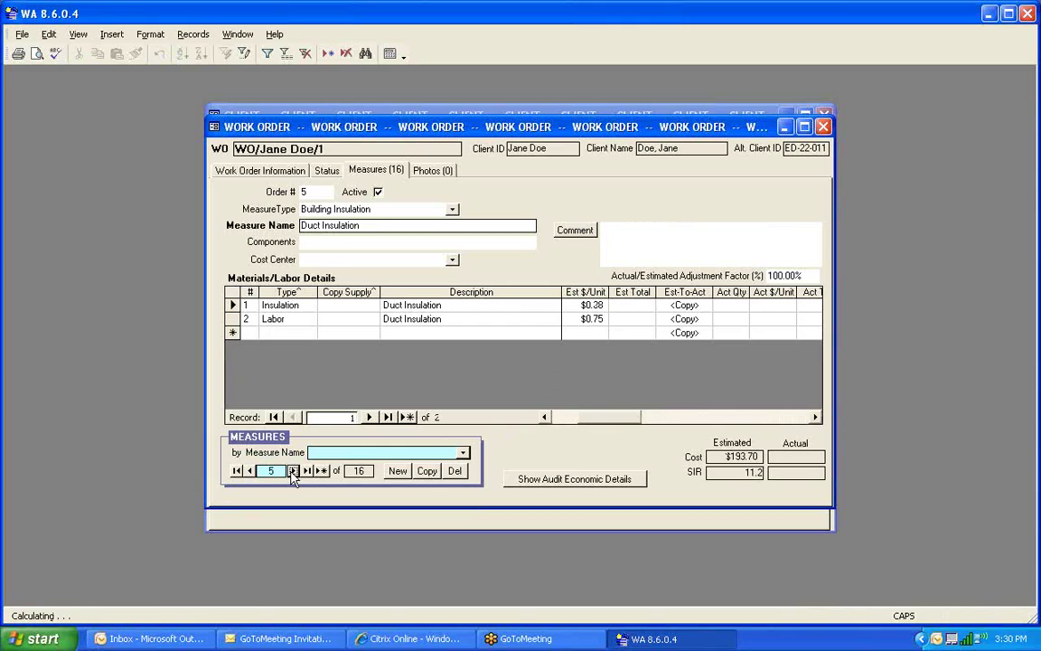
left_click(684, 305)
left_click(684, 318)
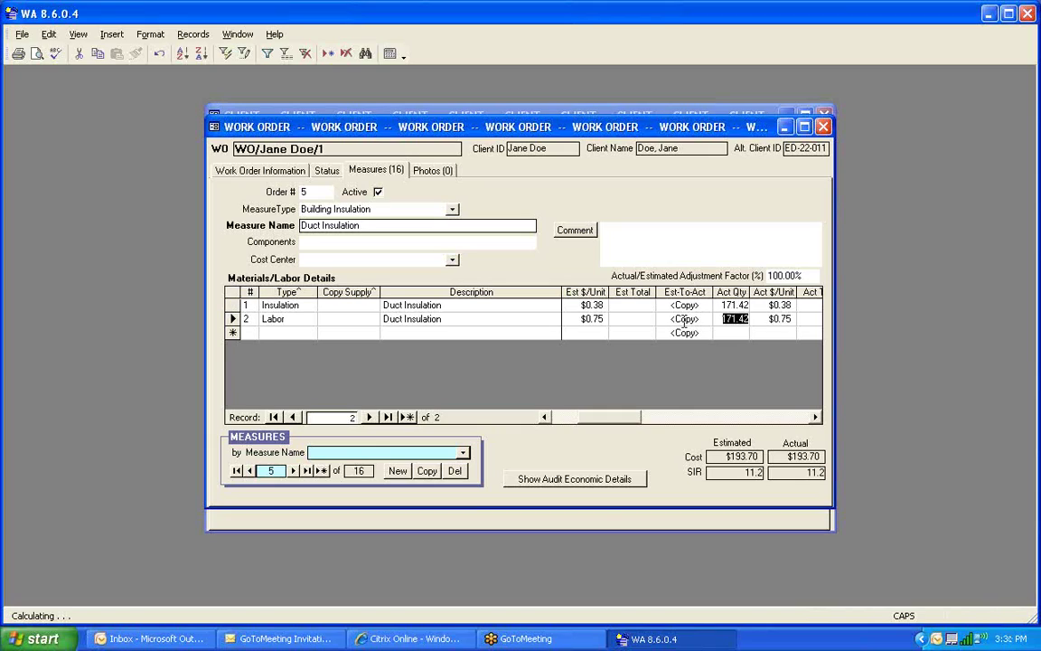
left_click(293, 470)
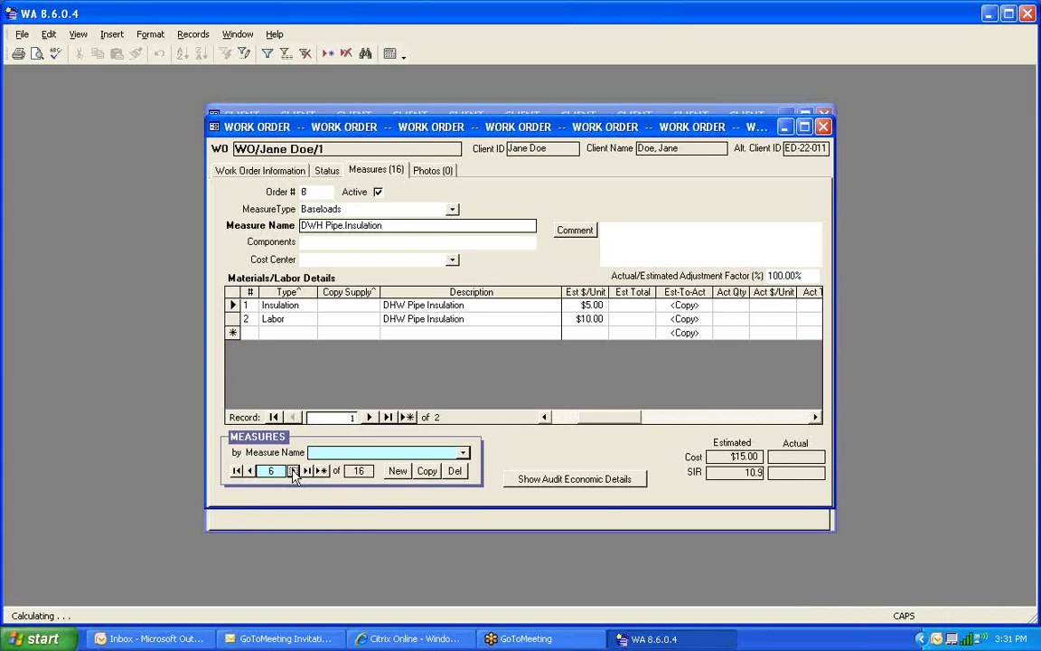
left_click(685, 306)
left_click(684, 318)
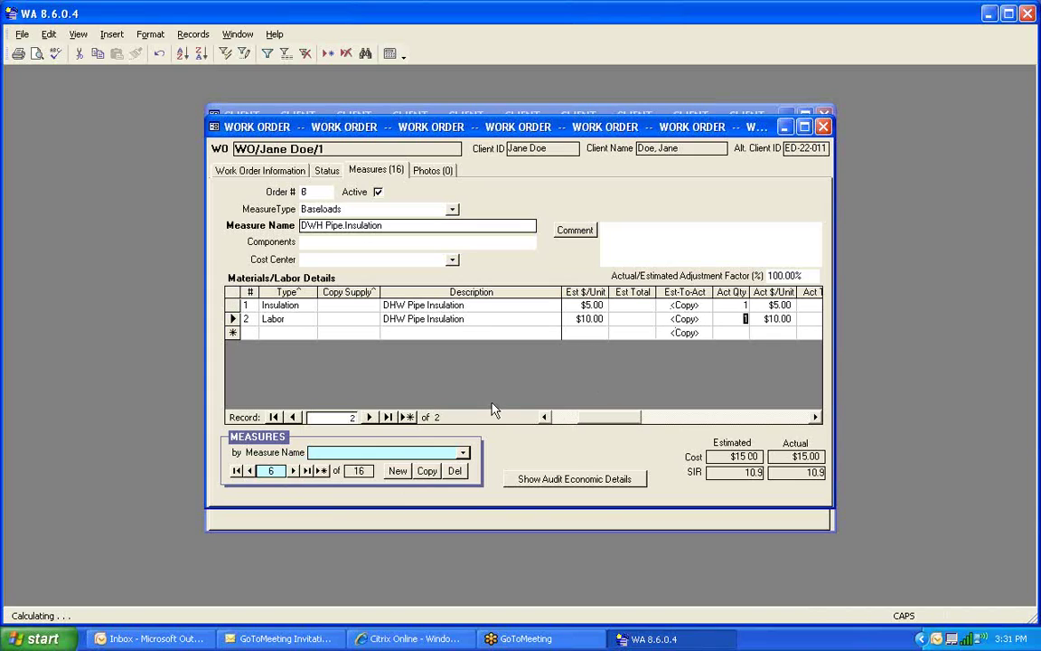
Copy the estimates to the actuals for the equipment and labor lines of the Smart Thermostat measure.
left_click(293, 470)
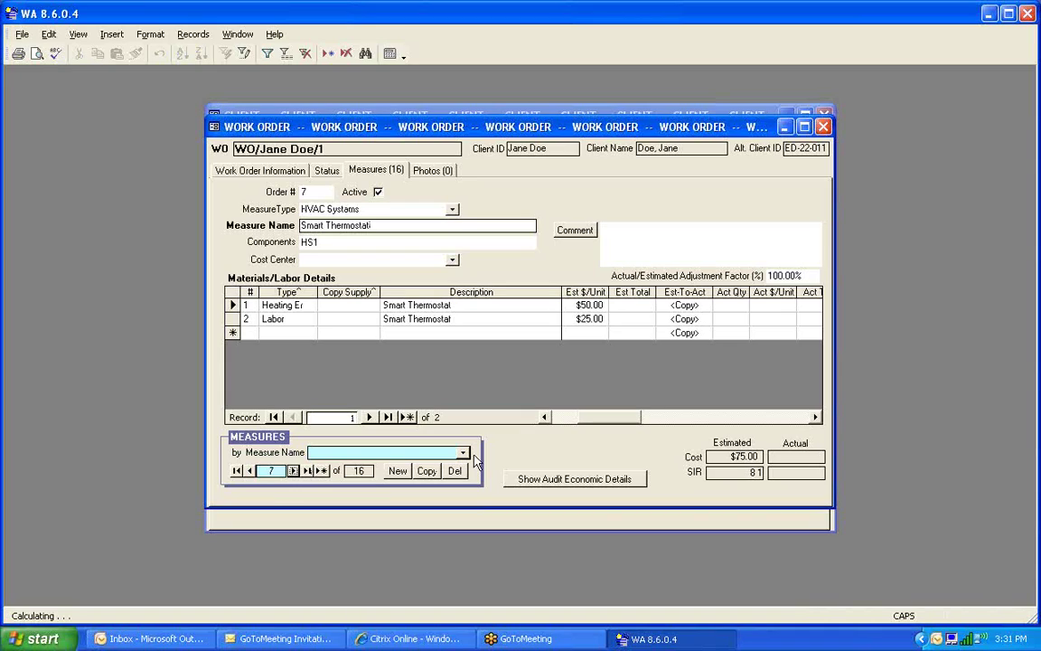
left_click(684, 306)
left_click(682, 319)
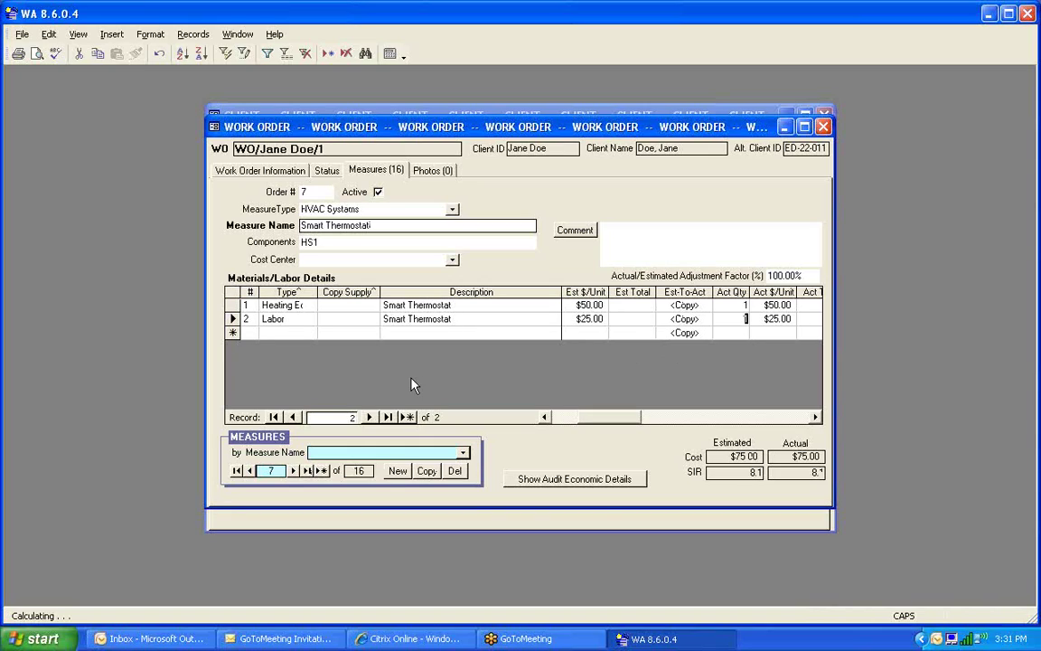
Copy the estimates to the actuals for the insulation, labor and miscellaneous lines of the Floor Ins. R-19 measure.
left_click(293, 472)
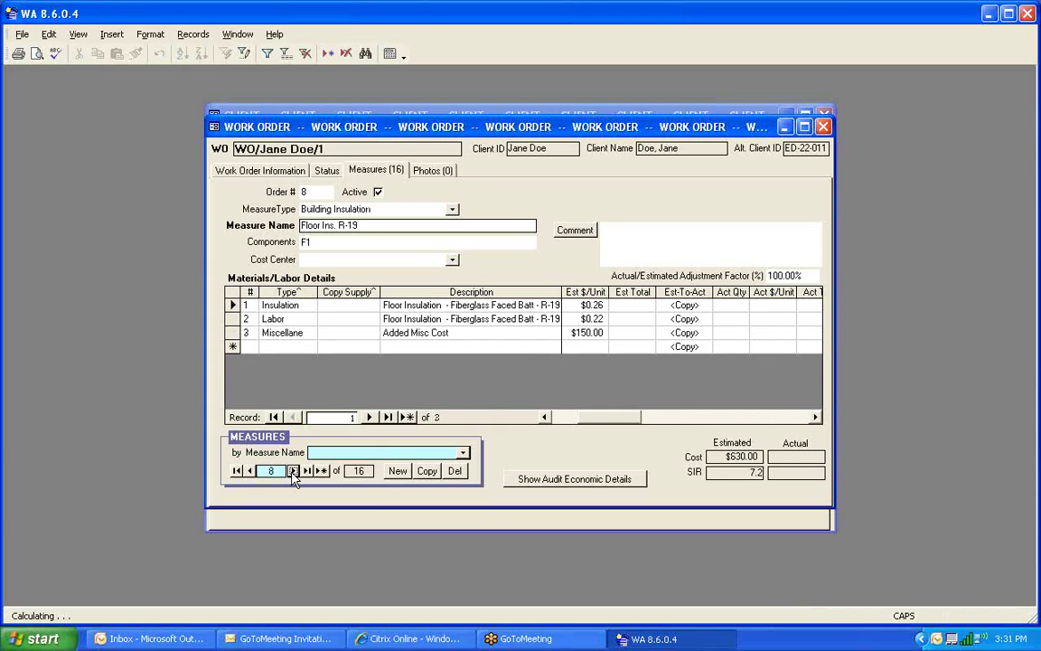
left_click(686, 308)
left_click(686, 319)
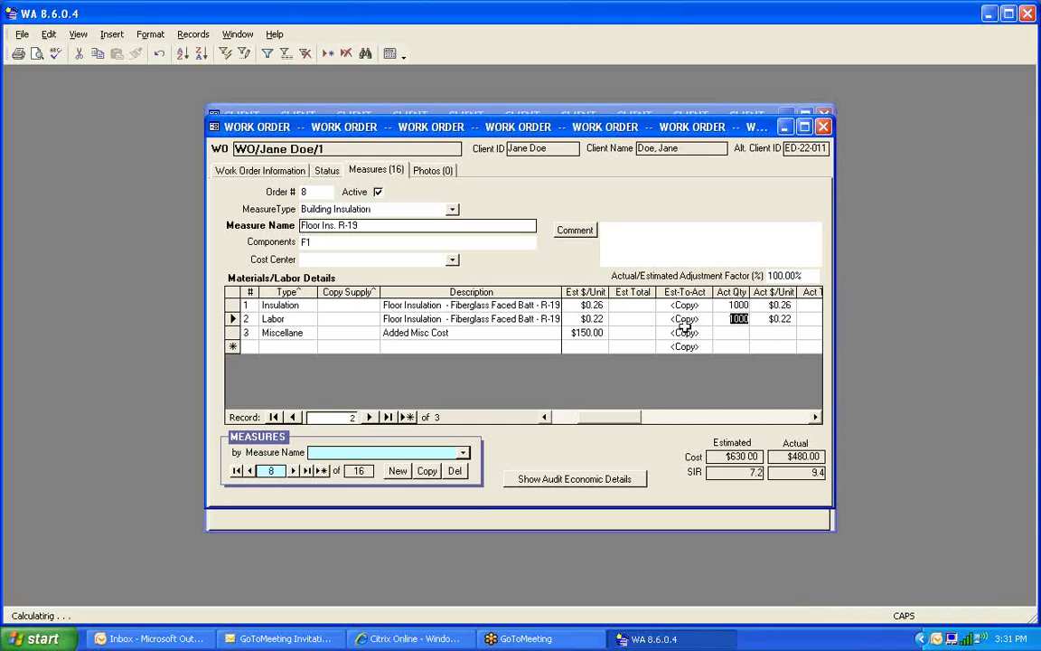
left_click(686, 333)
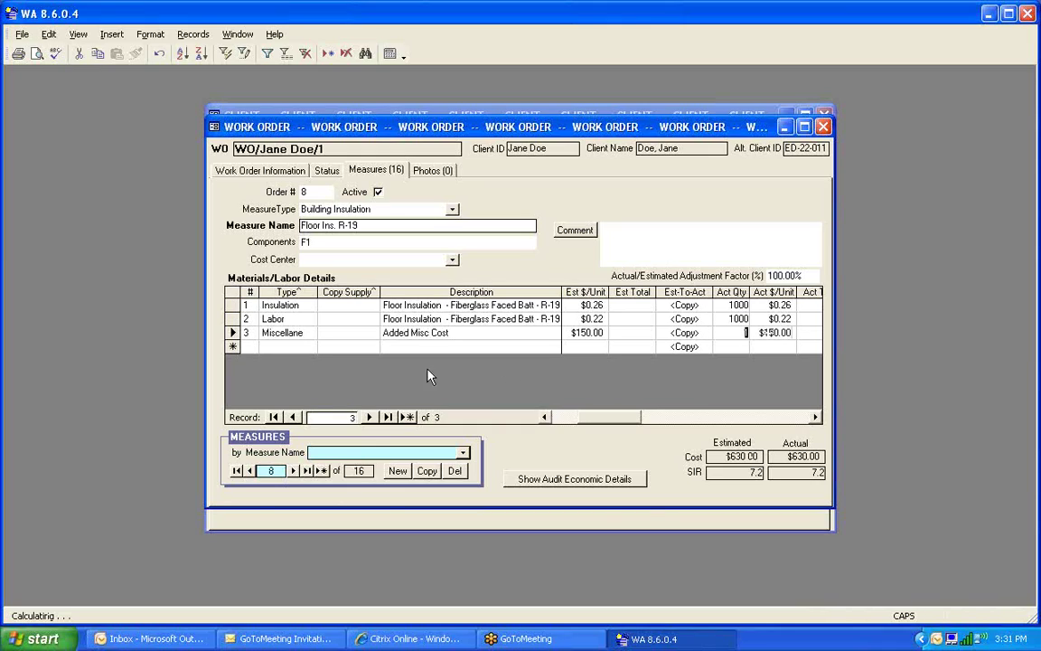
Copy the estimates to the actuals for the insulation, labor and all four miscellaneous cost lines of the Wall Insulation measure.
left_click(293, 470)
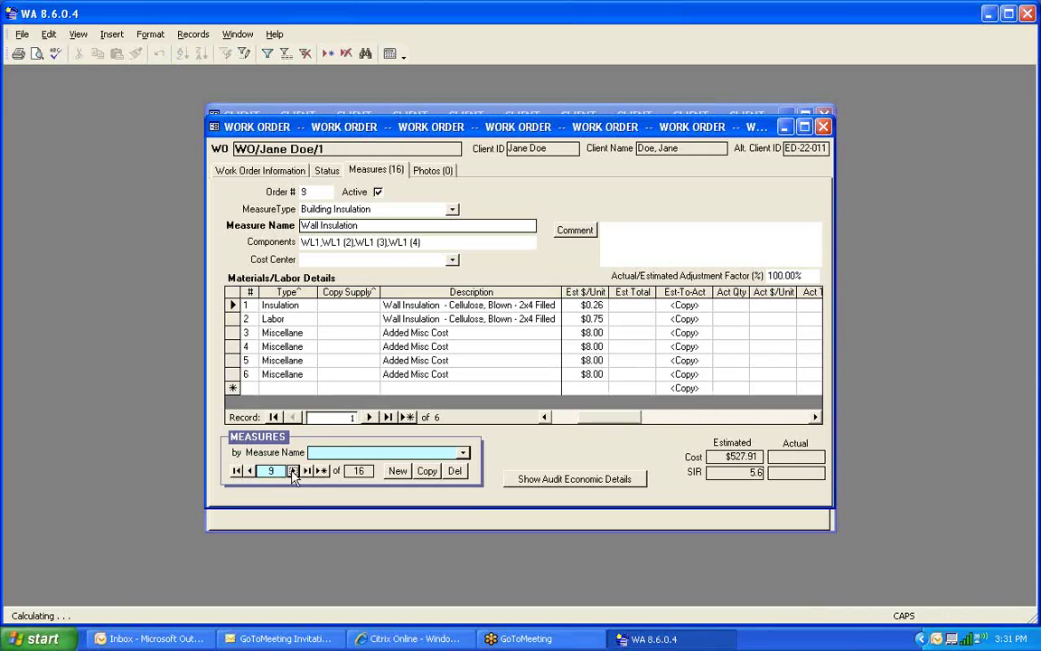
left_click(685, 304)
left_click(685, 319)
left_click(685, 333)
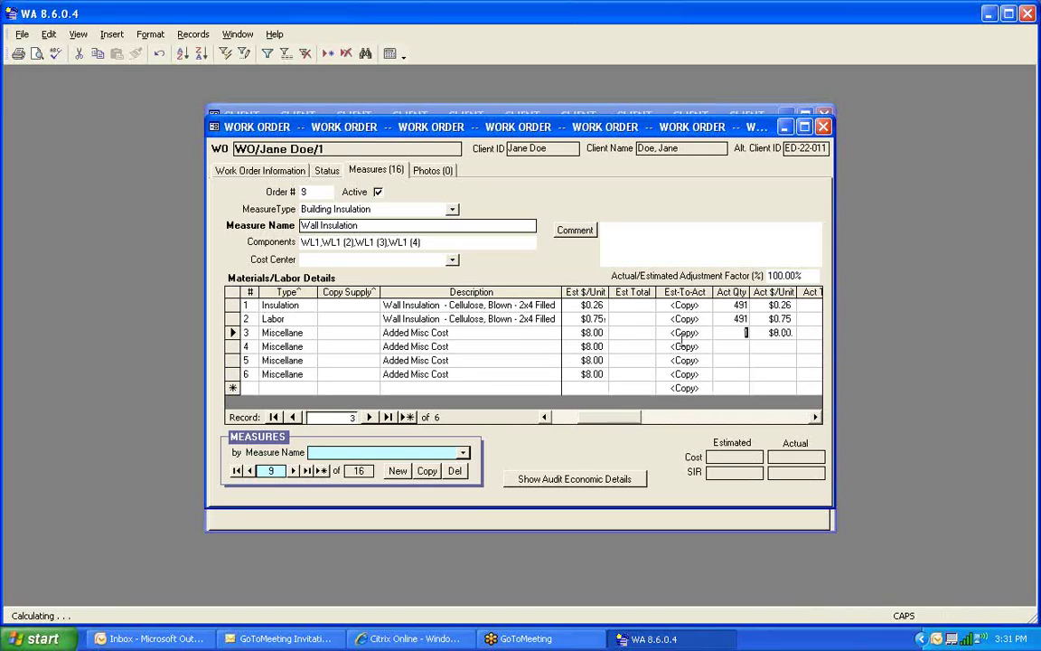
left_click(685, 346)
left_click(684, 360)
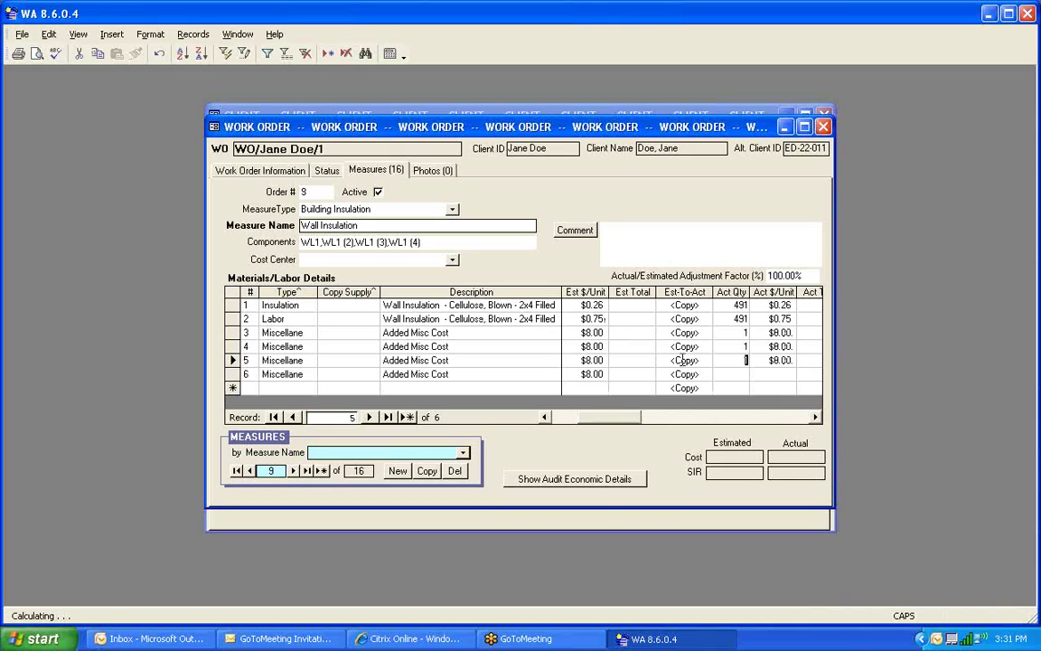
left_click(685, 374)
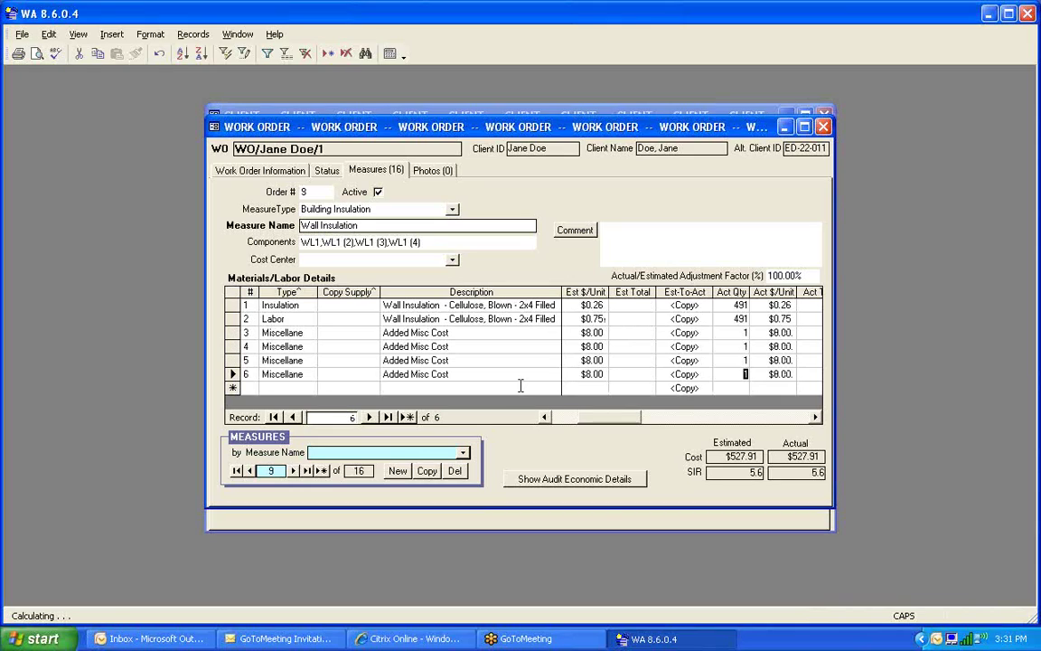
Copy the estimates to the actuals for the equipment and labor lines of the Lighting Retrofits and DWH Replacement measures.
left_click(293, 471)
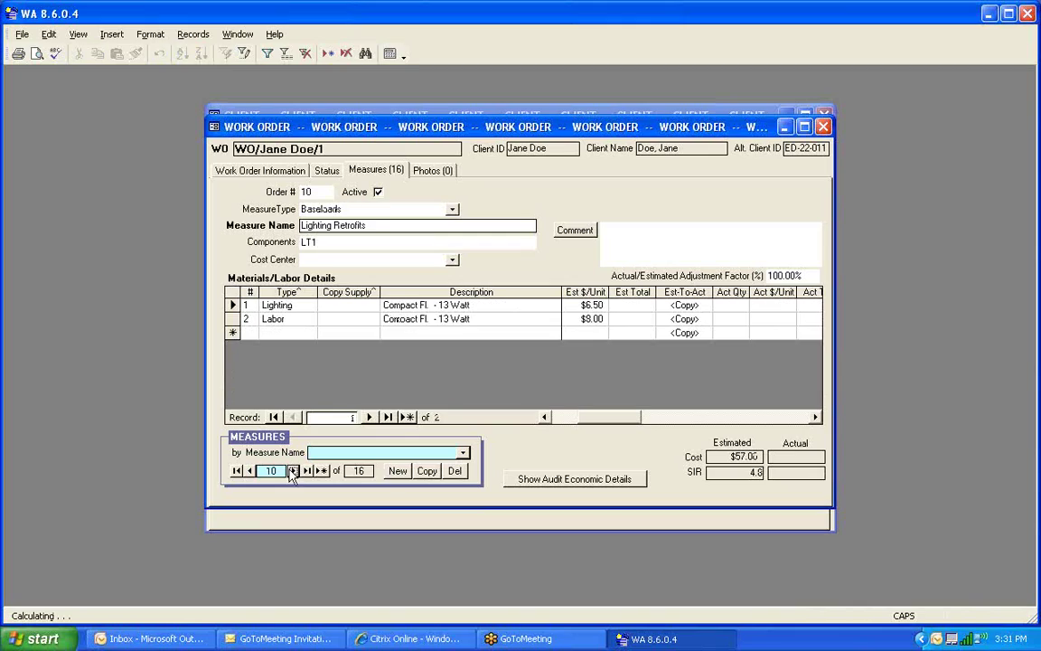
left_click(676, 306)
left_click(680, 319)
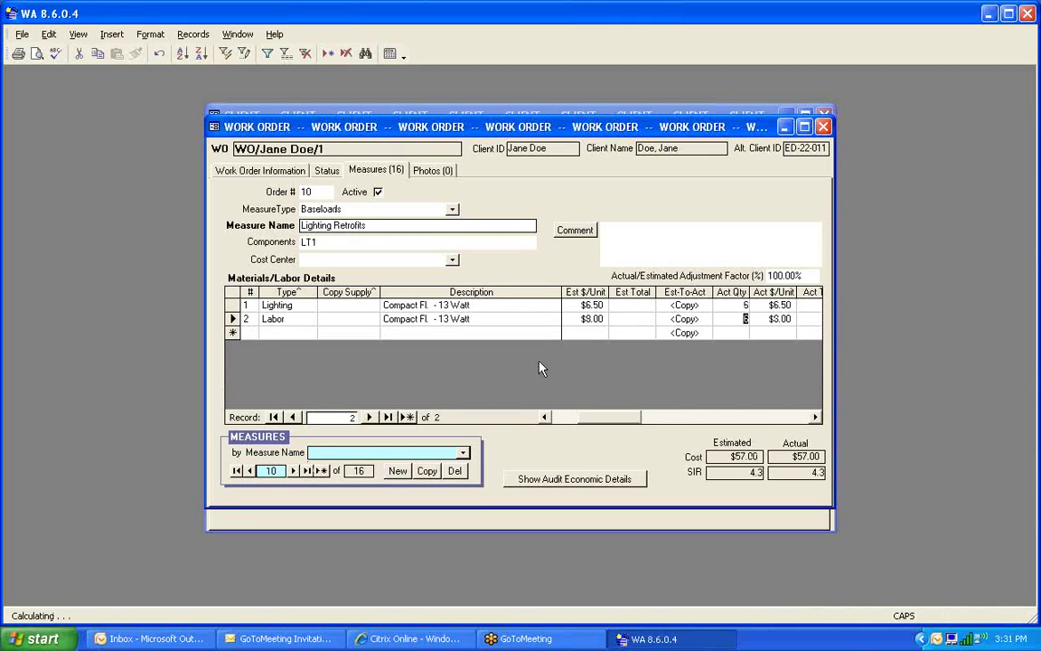
left_click(293, 471)
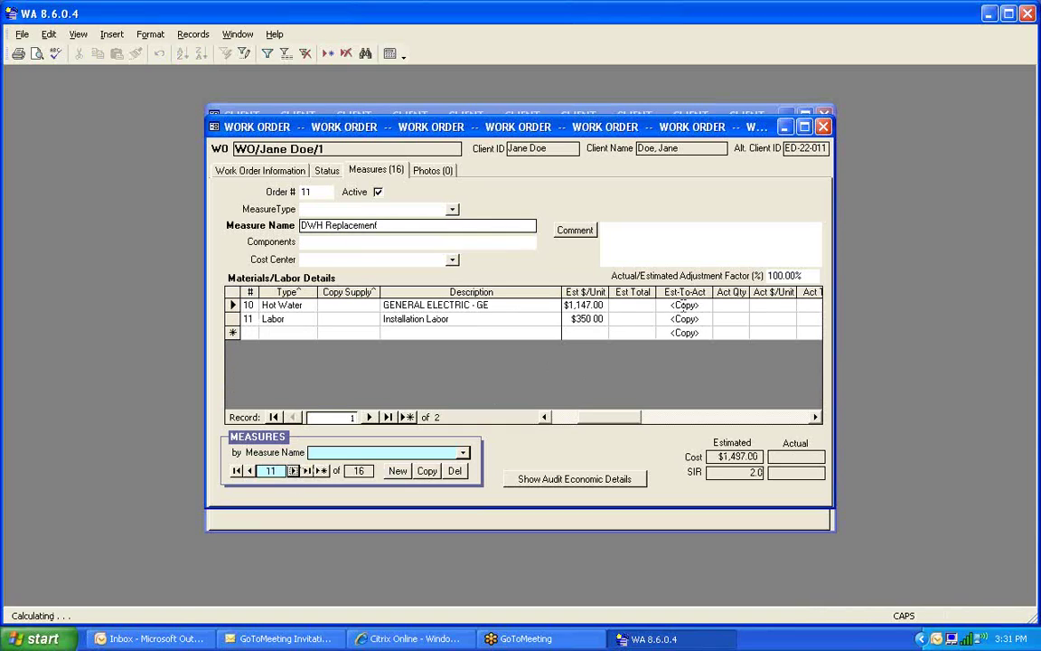
left_click(684, 305)
left_click(685, 319)
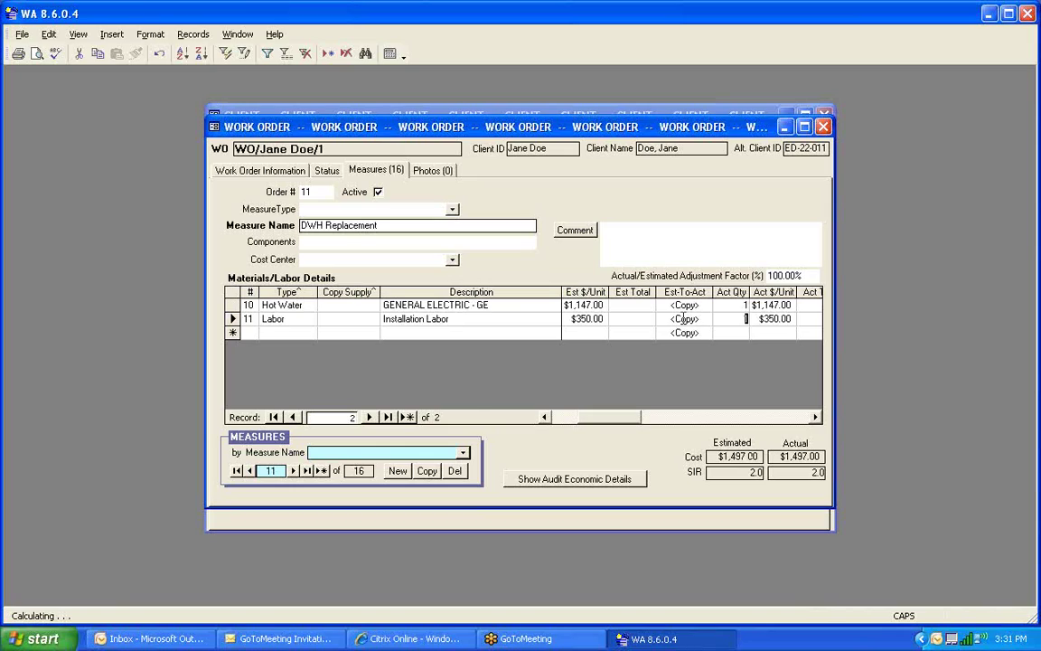
Copy the estimates to the actuals for the material and labor lines of the Install/Replace Heatpump and CO Monitor is Needed measures.
left_click(290, 471)
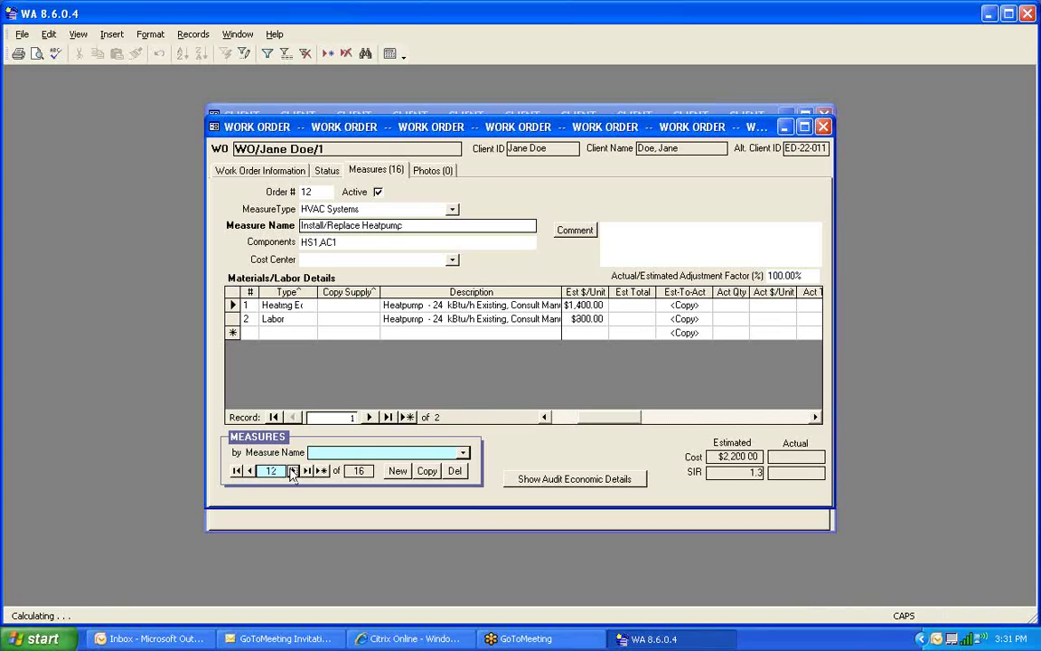
left_click(687, 305)
left_click(684, 319)
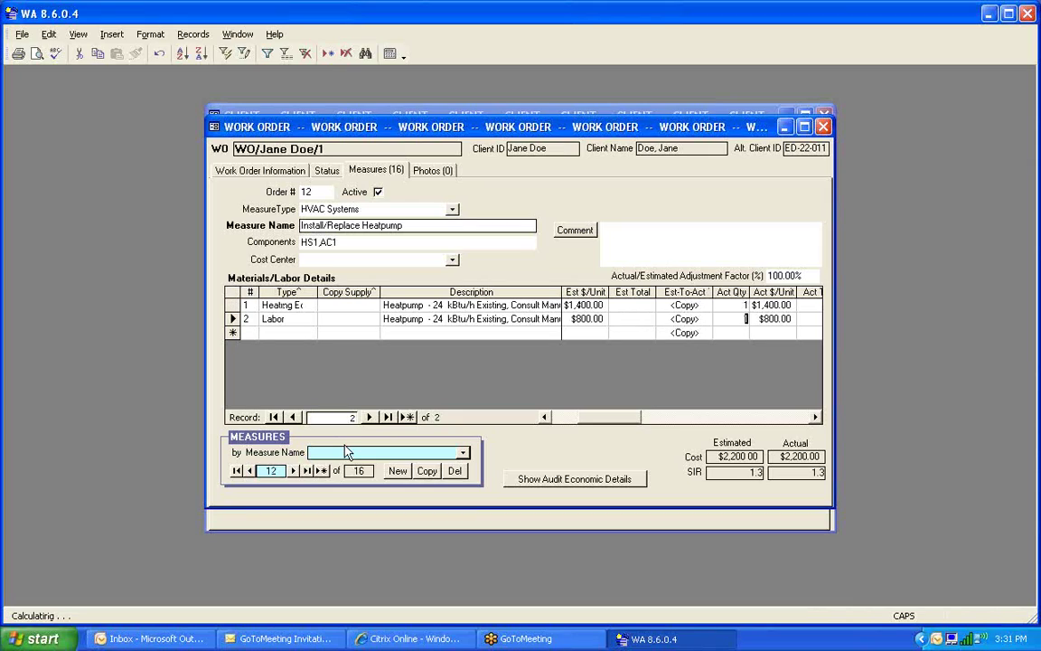
left_click(293, 471)
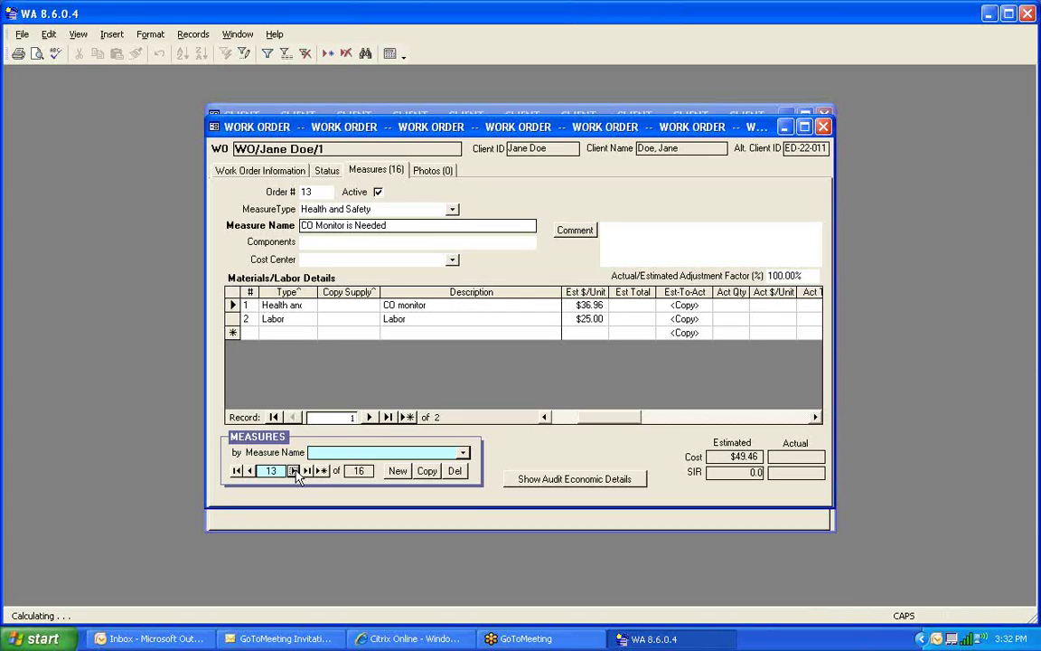
left_click(685, 306)
left_click(677, 319)
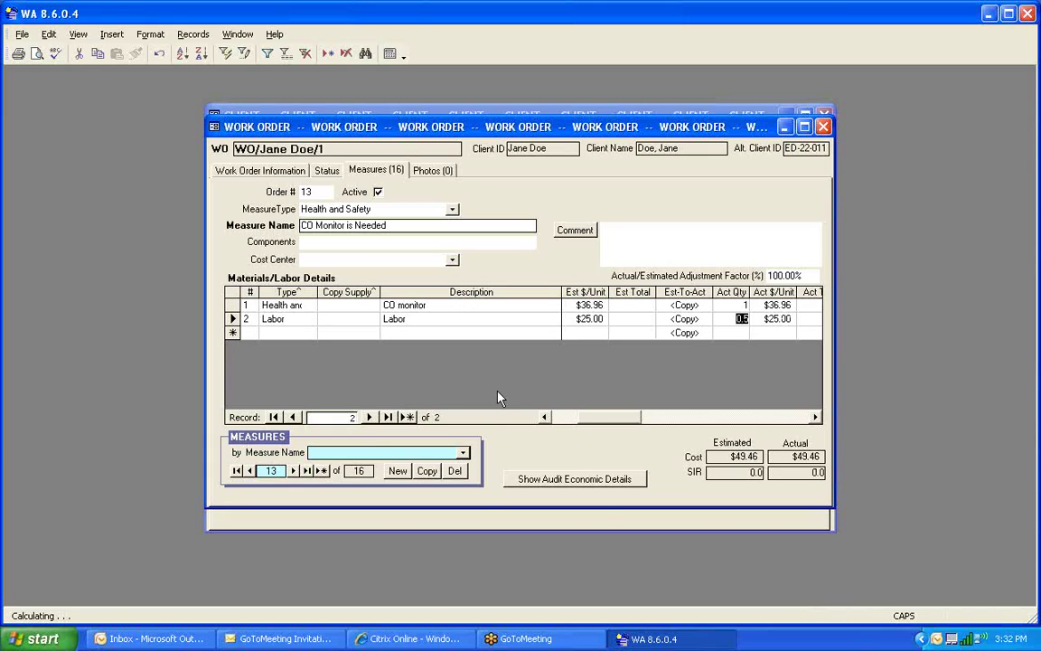
In the clothes dryer venting measure, copy the vent hood and foil hose estimates to the actuals and set the hose's actual unit cost to $15.00.
left_click(292, 471)
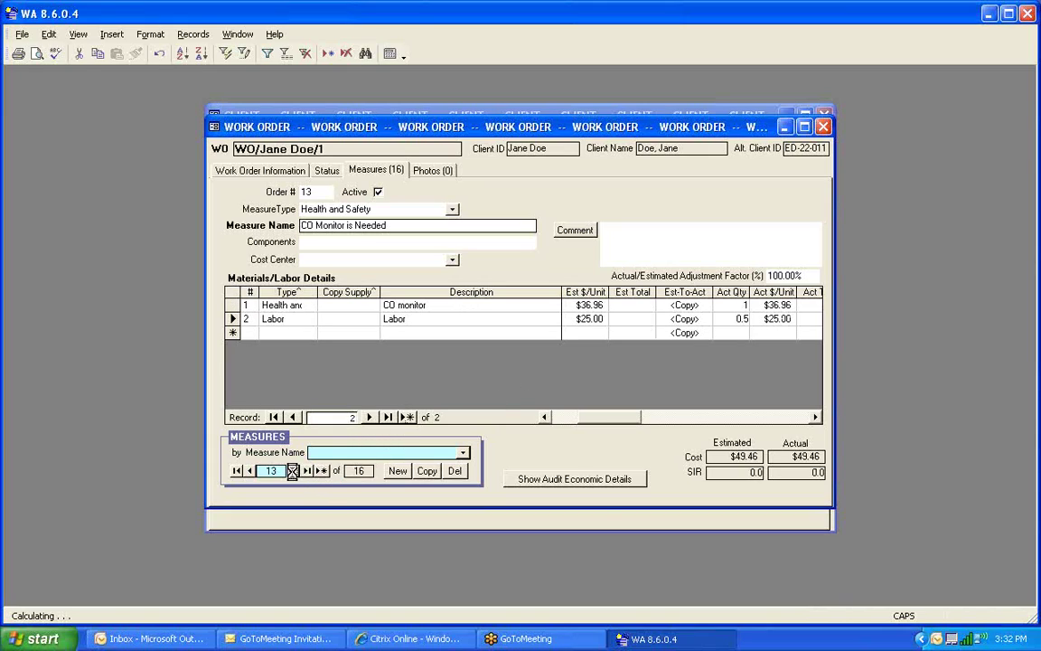
left_click(680, 306)
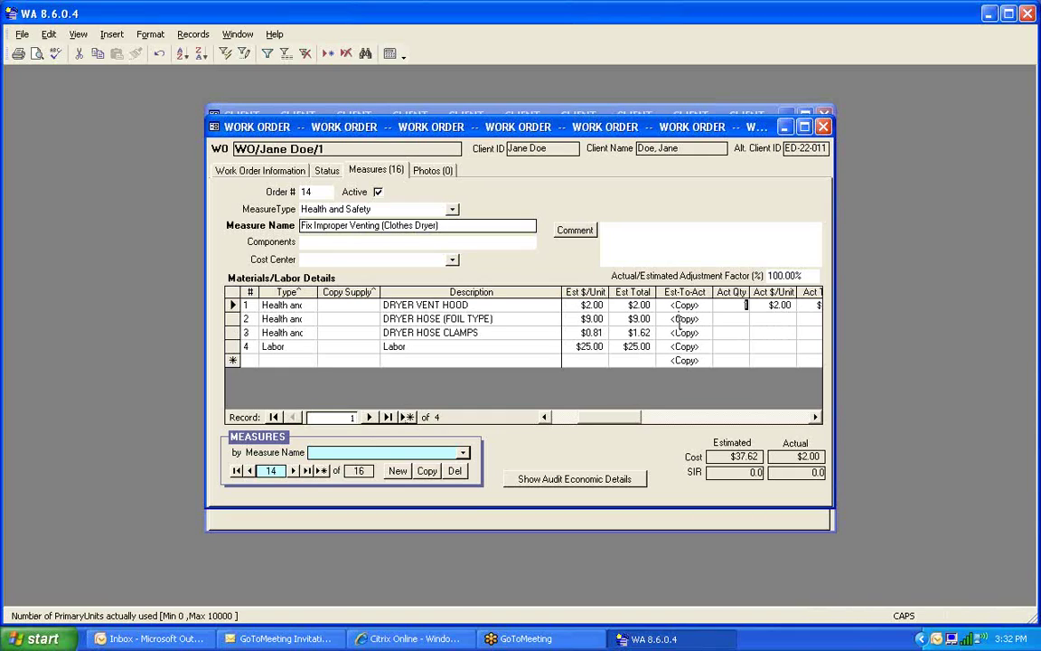
left_click(679, 319)
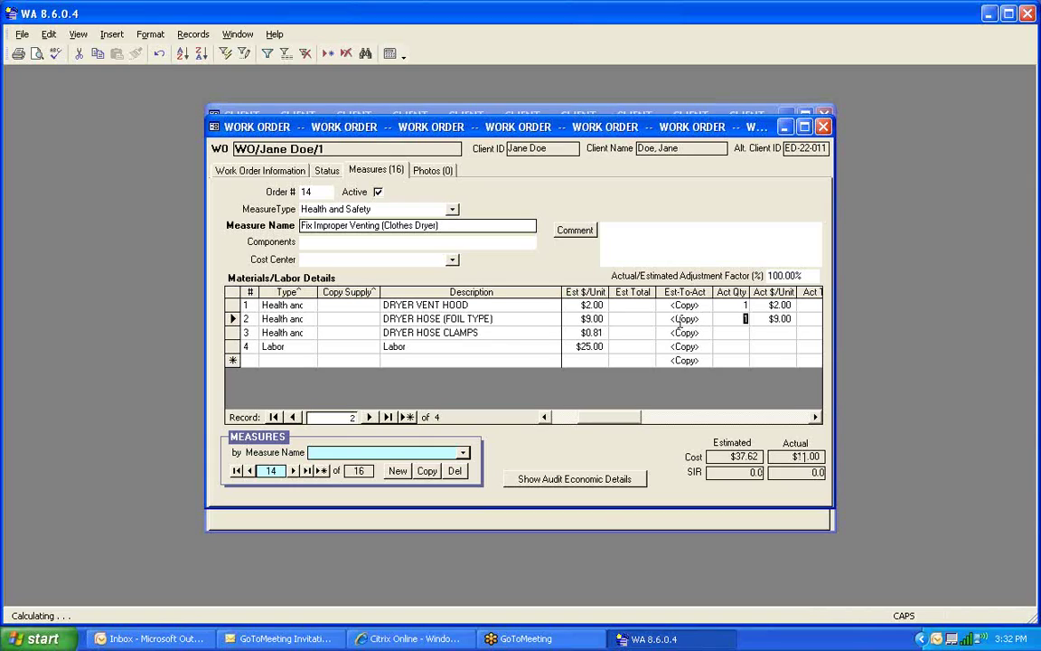
key("Tab")
type("15")
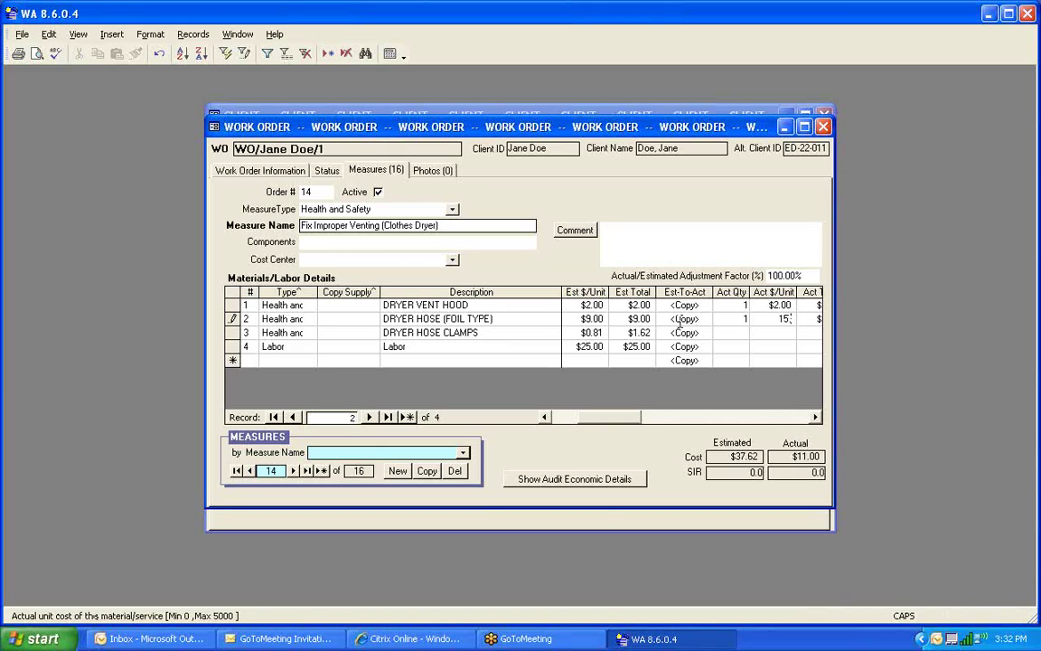
key("Tab")
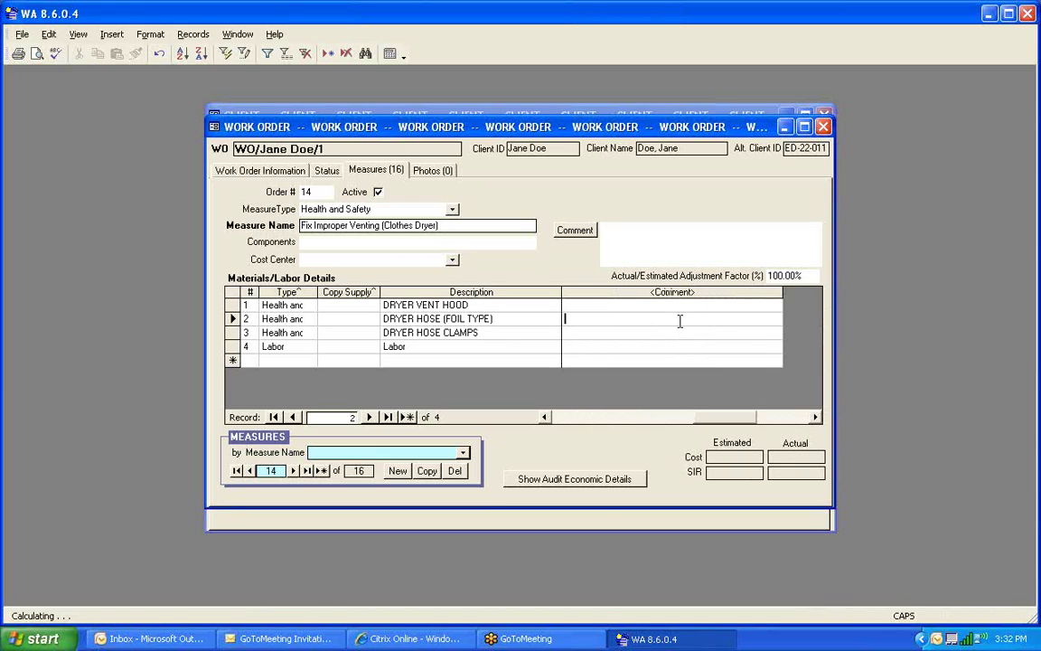
Set the dryer hose clamps' estimated unit cost to $2.00 and copy the estimate to the actuals.
key("shift+Tab")
key("shift+Tab")
key("shift+Tab")
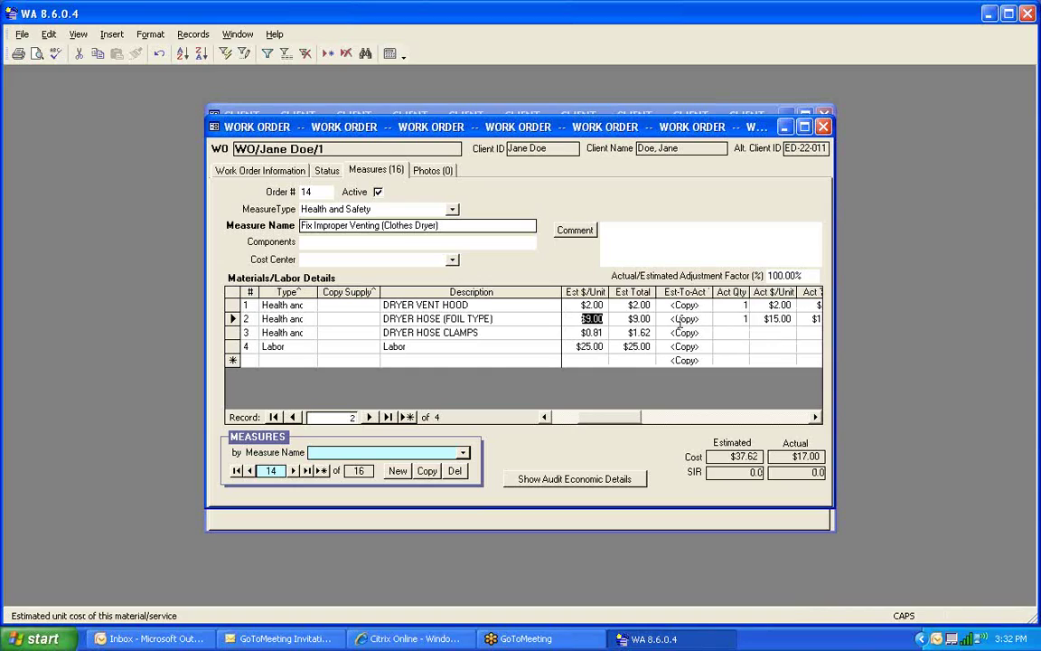
key("Down")
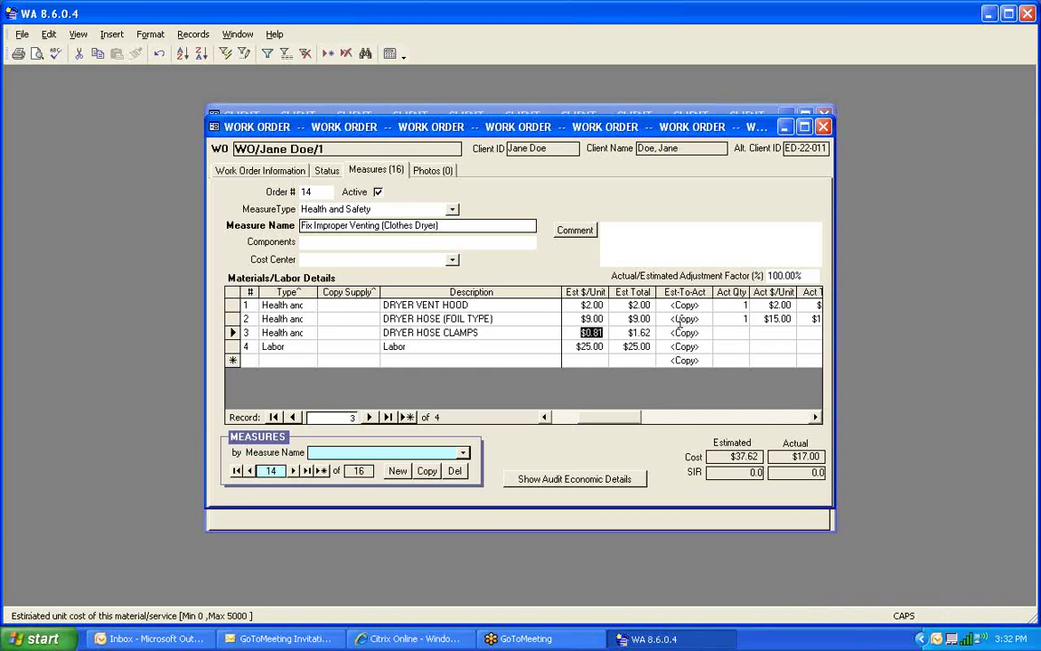
type("2")
key("Tab")
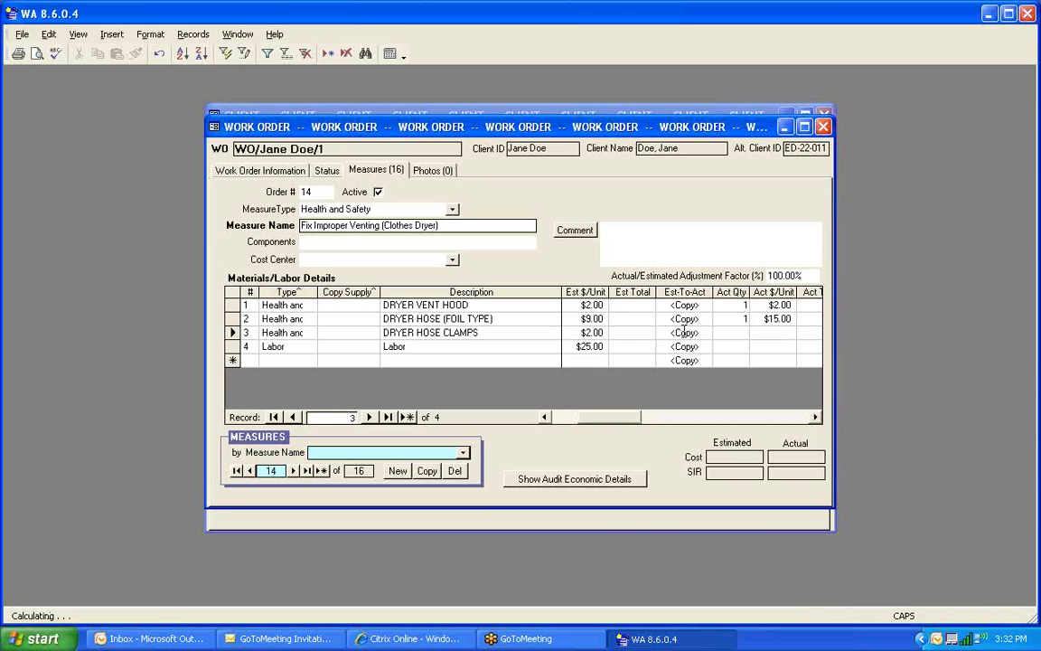
type("2")
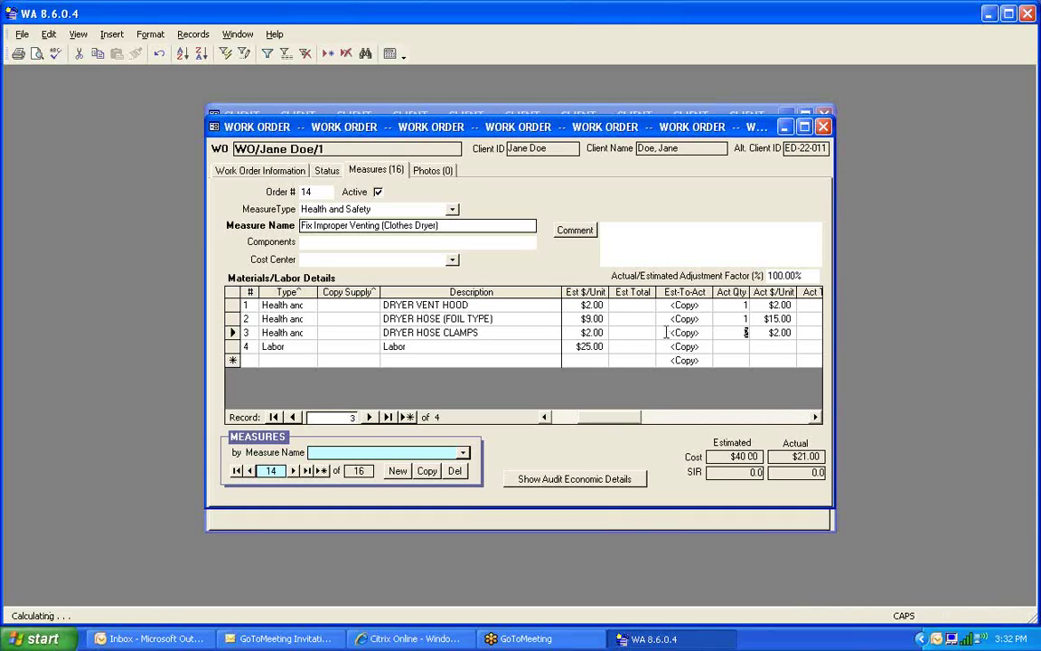
Set the estimated unit cost of the dryer hose clamps back to $0.81.
key("shift+Tab")
key("shift+Tab")
key("shift+Tab")
key("shift+Tab")
key("Tab")
type(".81")
key("Tab")
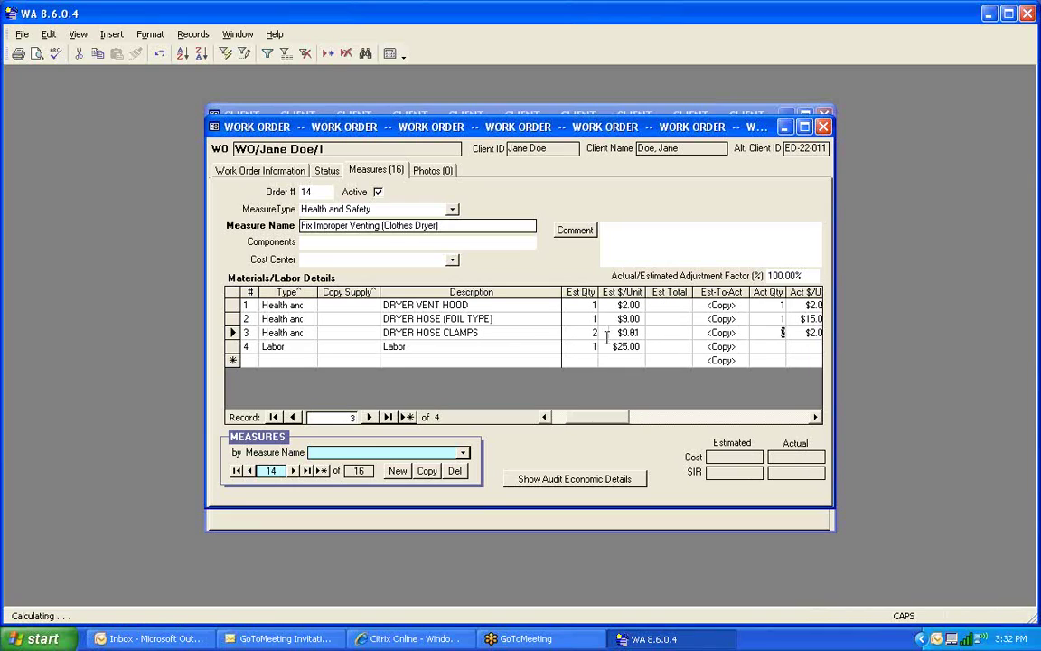
Copy the estimate to the actuals for the labor line of the clothes dryer venting measure.
left_click(607, 335)
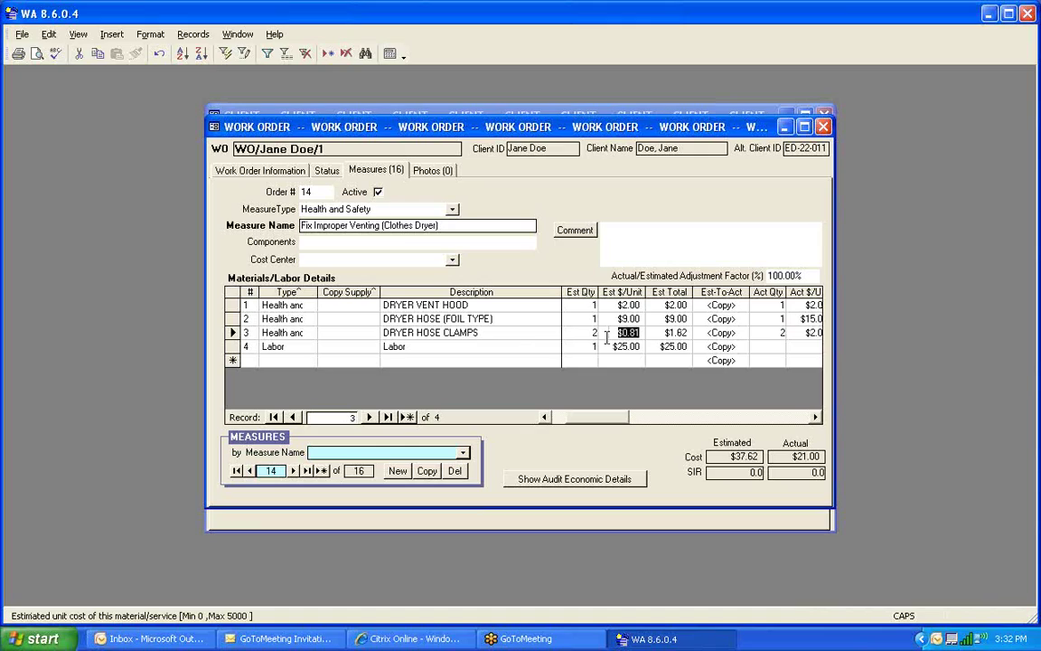
key("Tab")
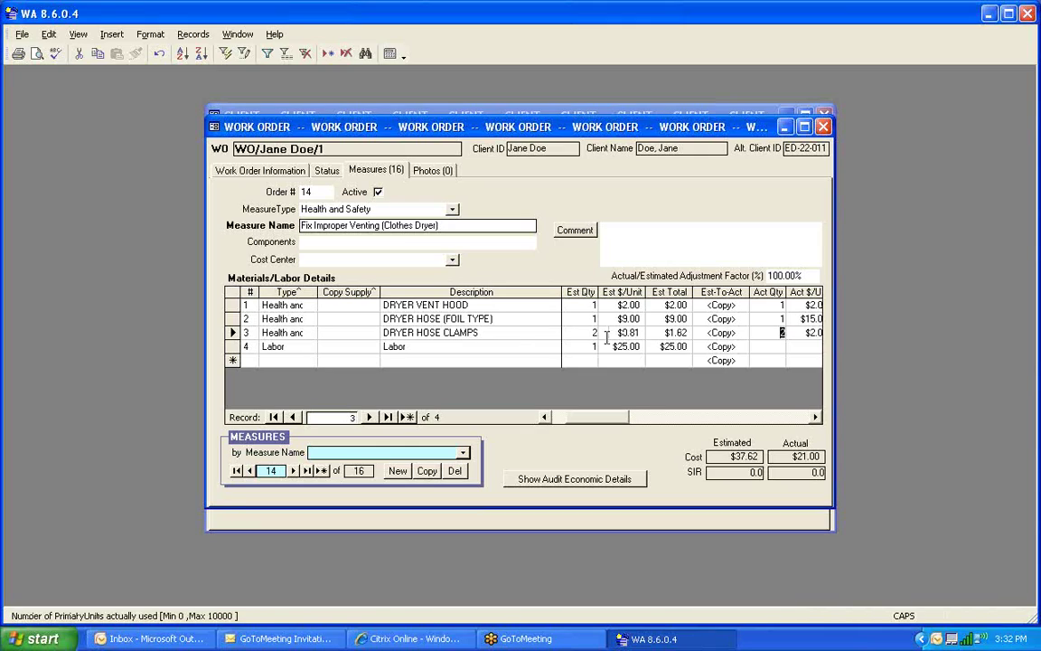
key("Tab")
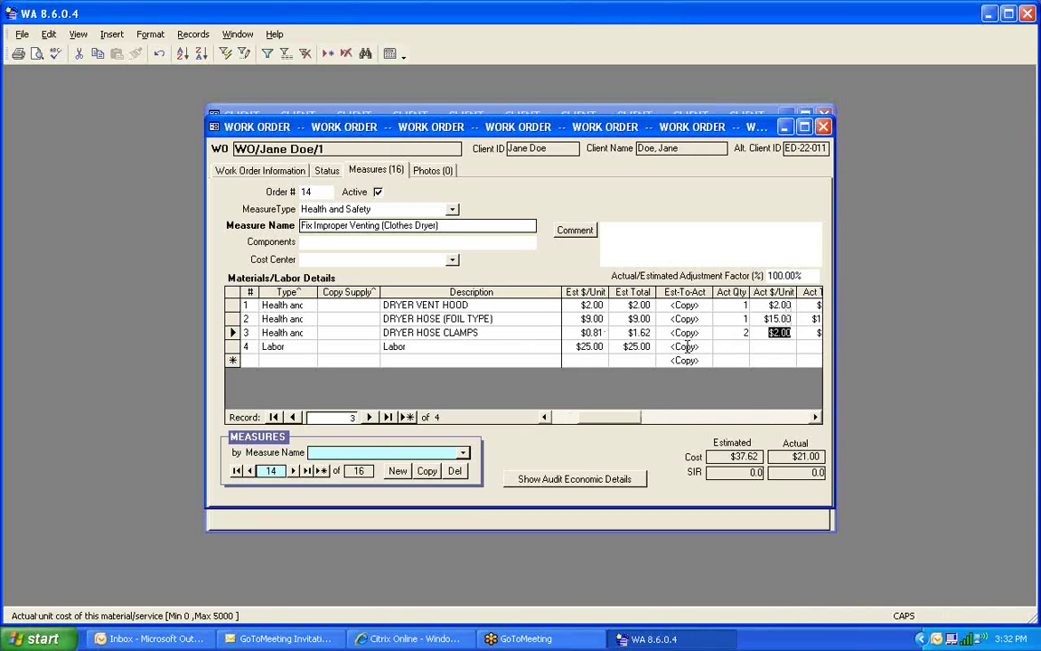
left_click(686, 347)
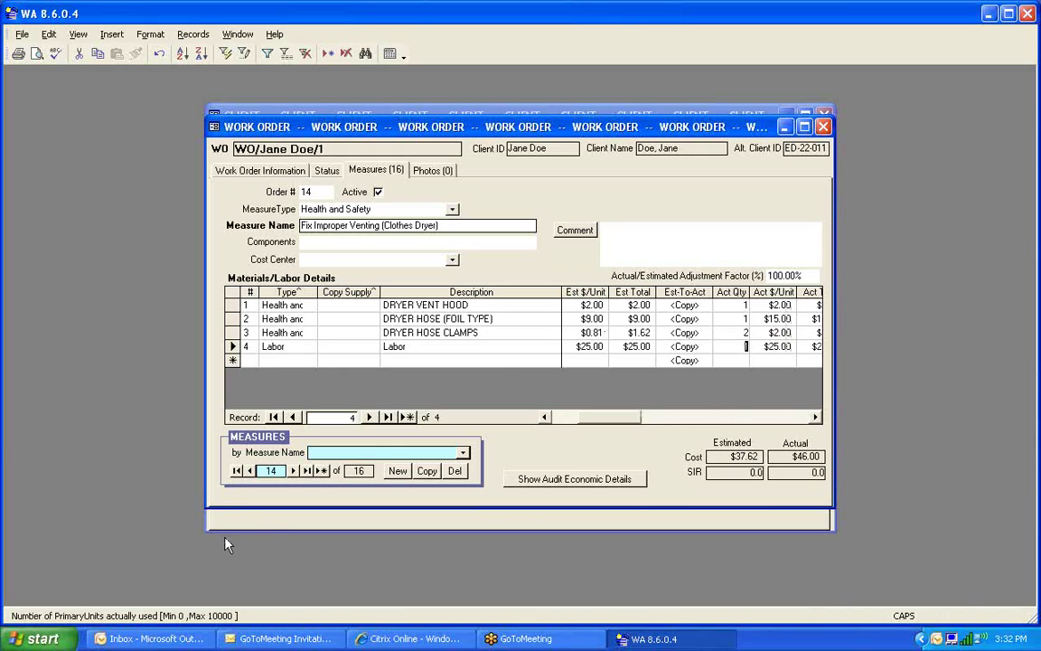
Copy the estimates to the actuals for all eight material and labor lines of the Fix Improper Venting Kitchen Exhaust Fan measure.
left_click(293, 471)
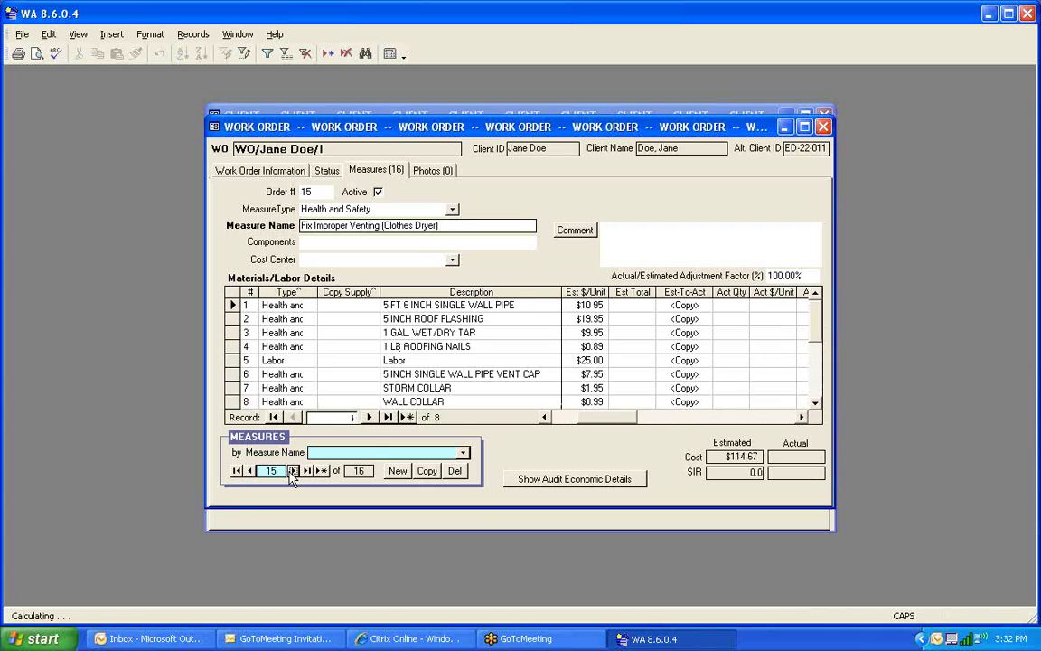
left_click(685, 305)
left_click(685, 319)
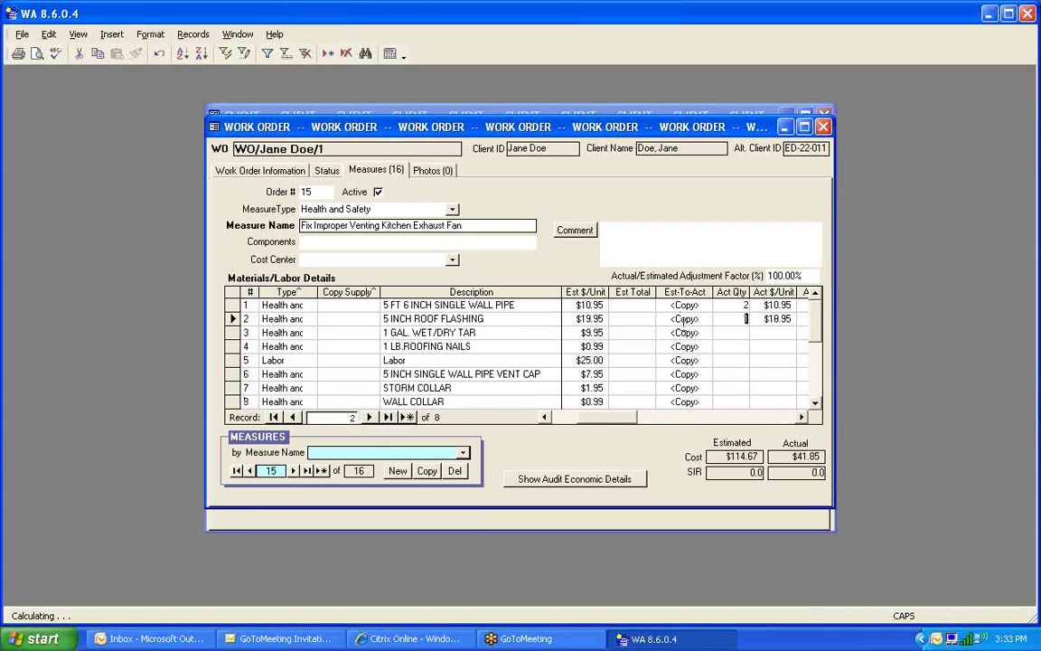
left_click(685, 333)
left_click(685, 347)
left_click(685, 359)
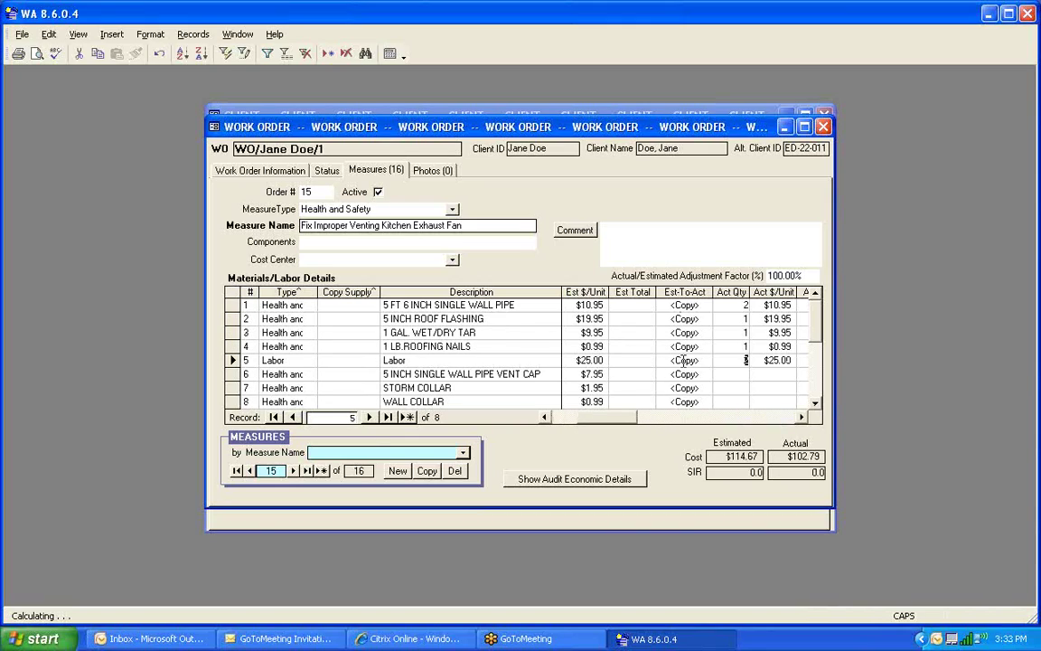
left_click(685, 373)
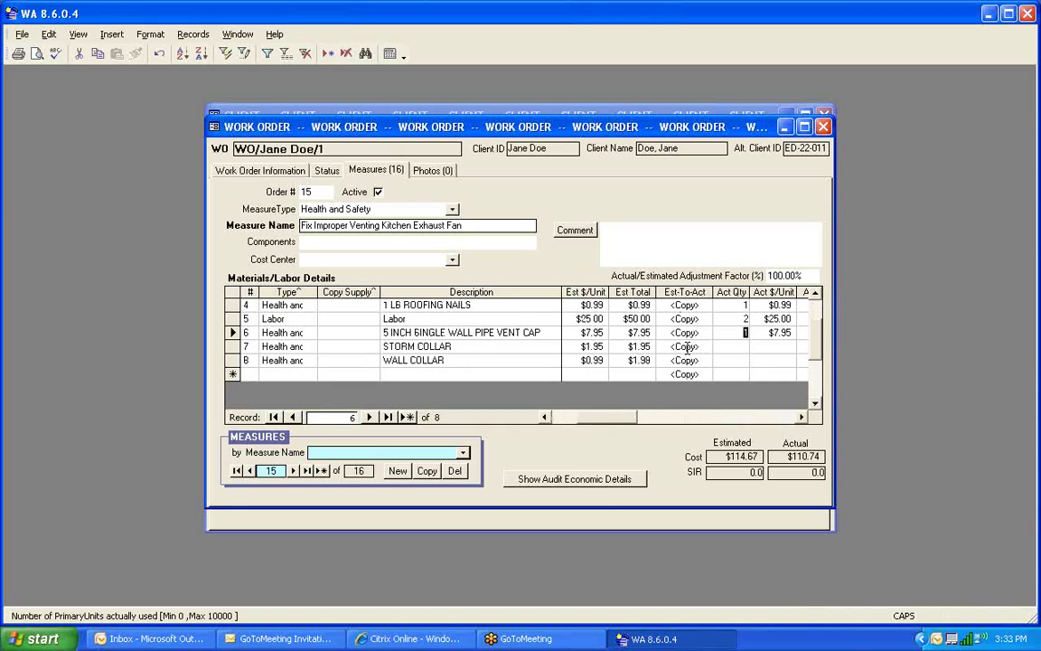
left_click(686, 346)
left_click(685, 360)
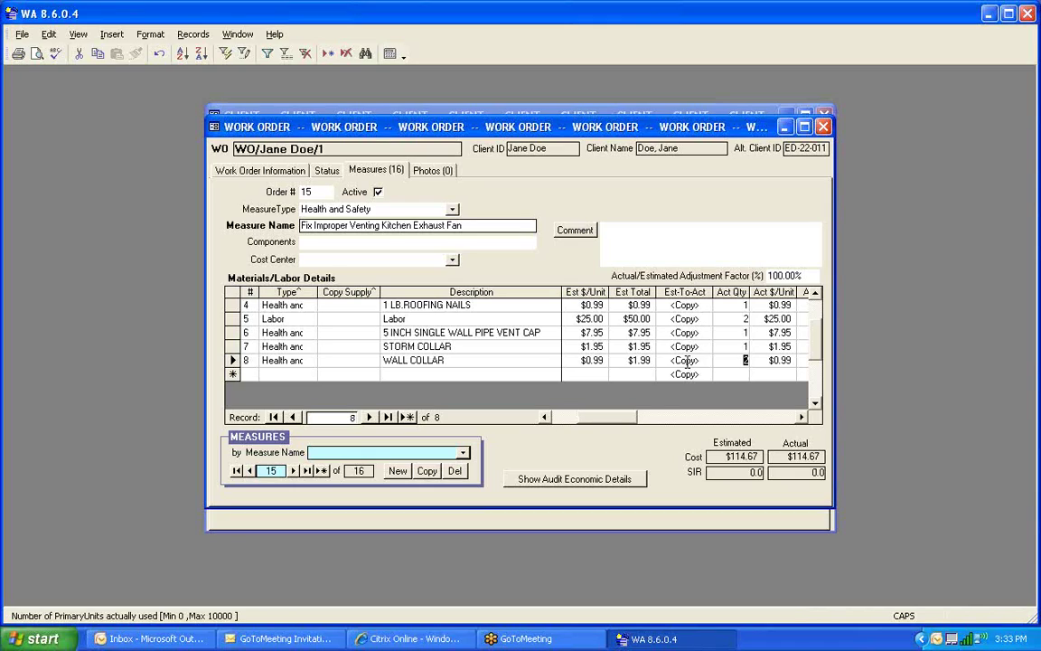
Copy the estimates to the actuals for the smoke detector and labor lines of the Smoke Detector is Needed measure.
left_click(293, 471)
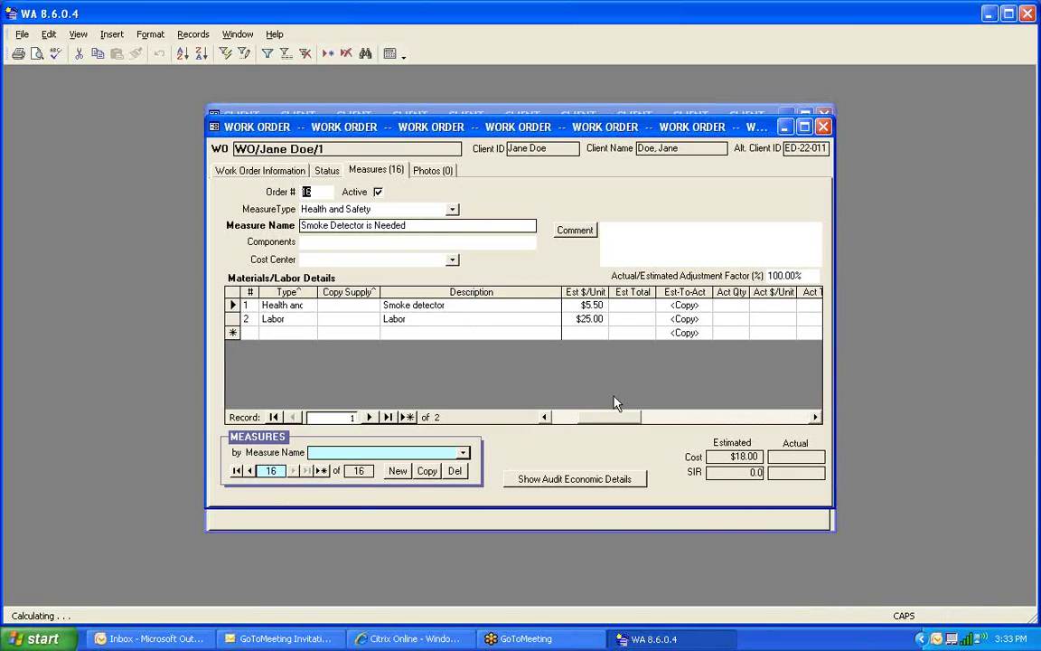
left_click(685, 305)
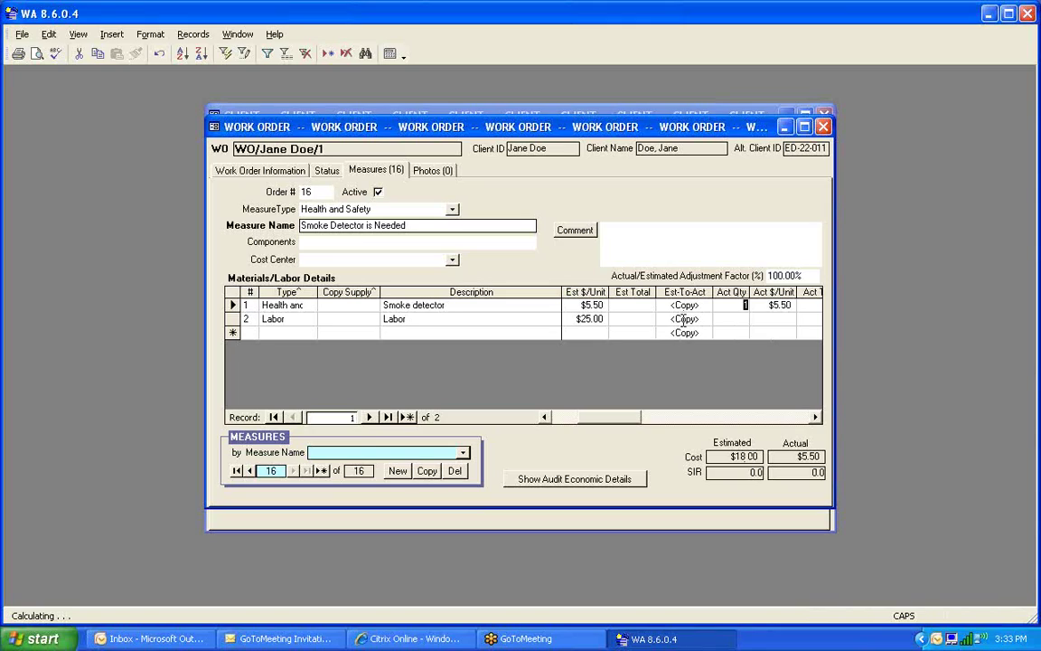
left_click(685, 319)
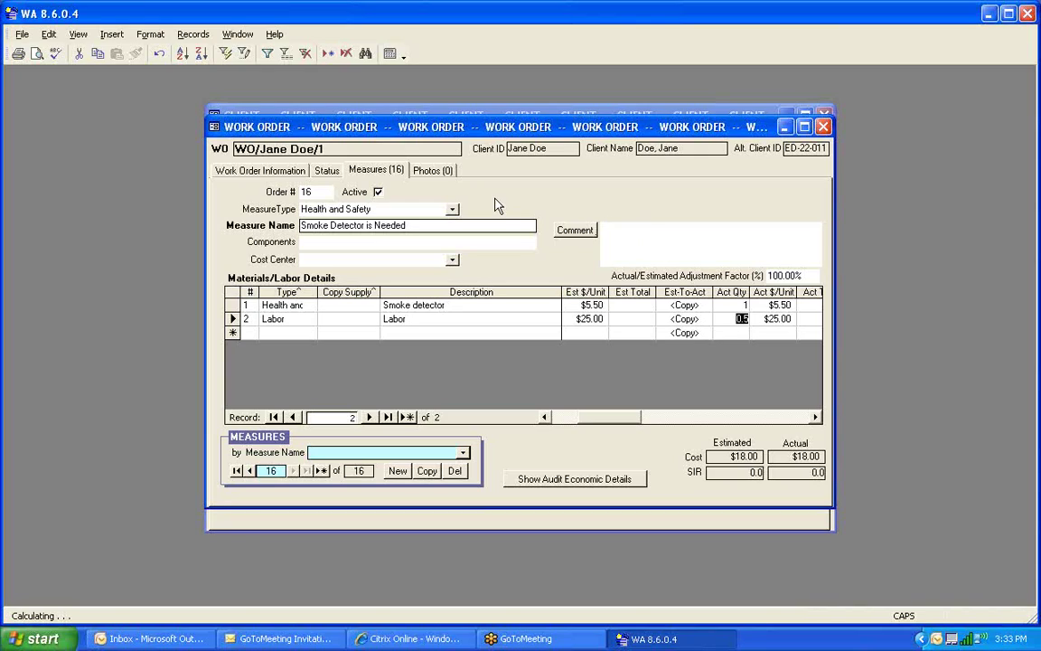
Preview the Work Order report and examine the estimated and actual costs of the Evaluator Labor and Seal Ducts measures.
left_click(295, 171)
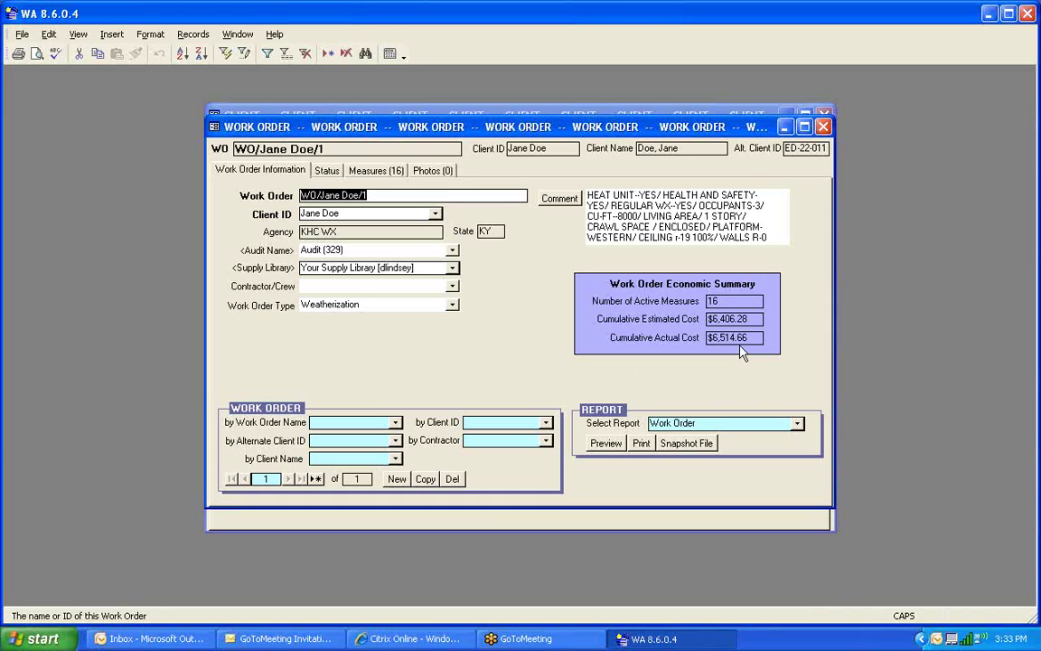
left_click(605, 443)
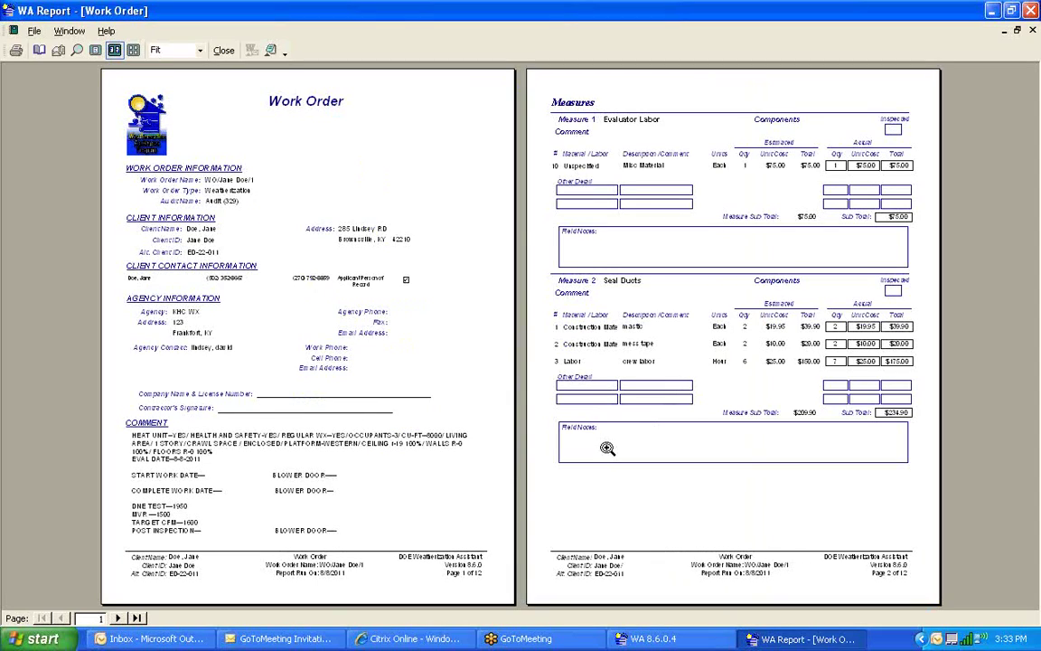
left_click(607, 449)
key("Right")
key("Right")
key("Right")
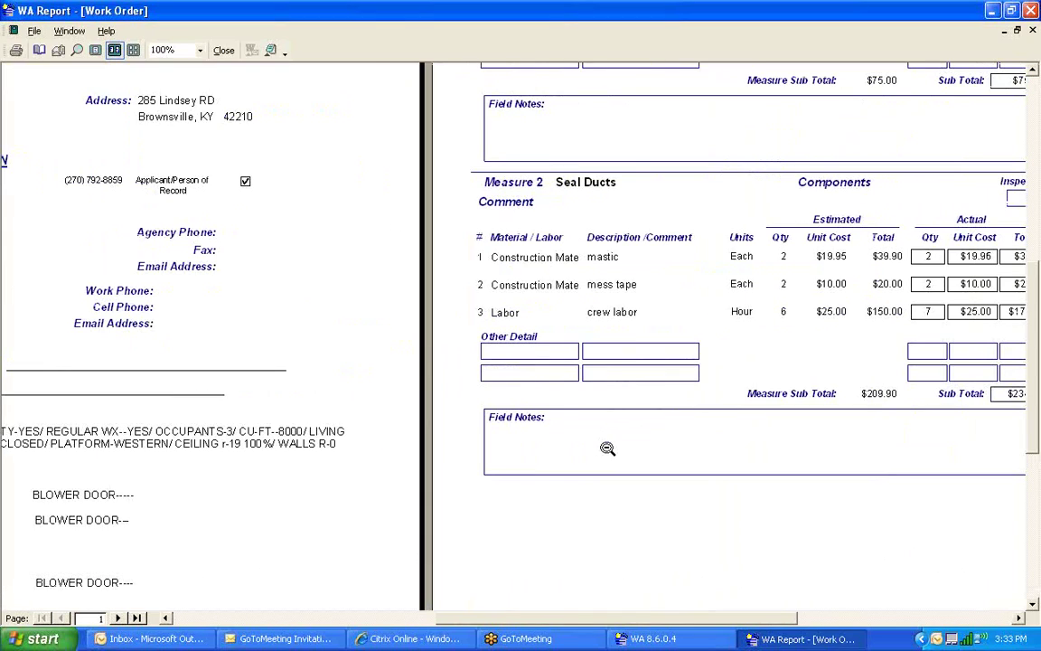
key("Up")
key("Up")
key("Up")
key("Up")
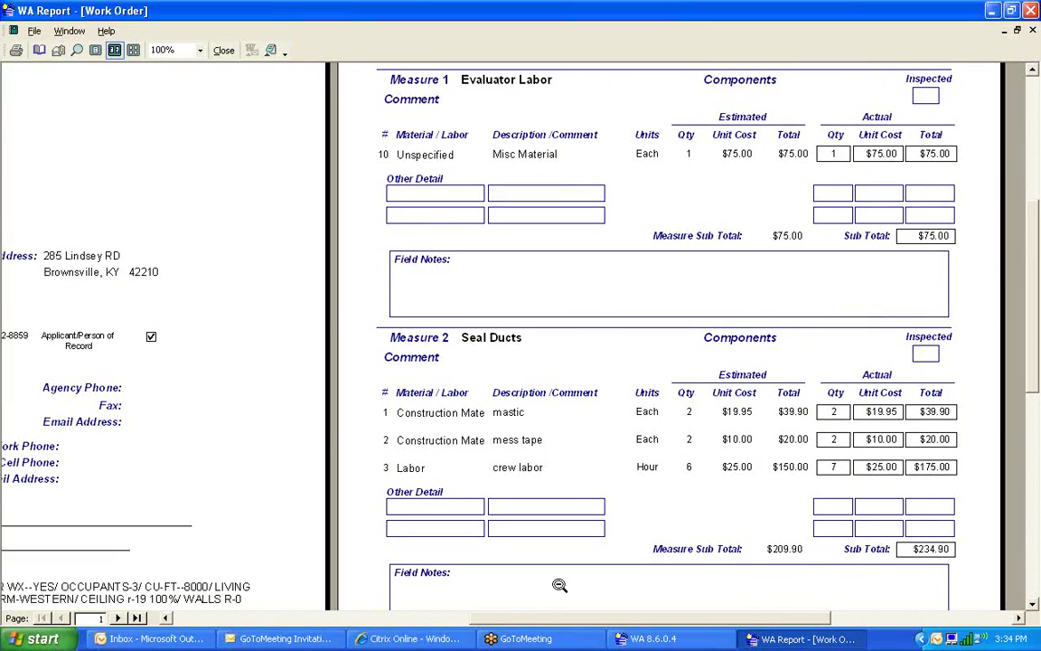
left_click(367, 620)
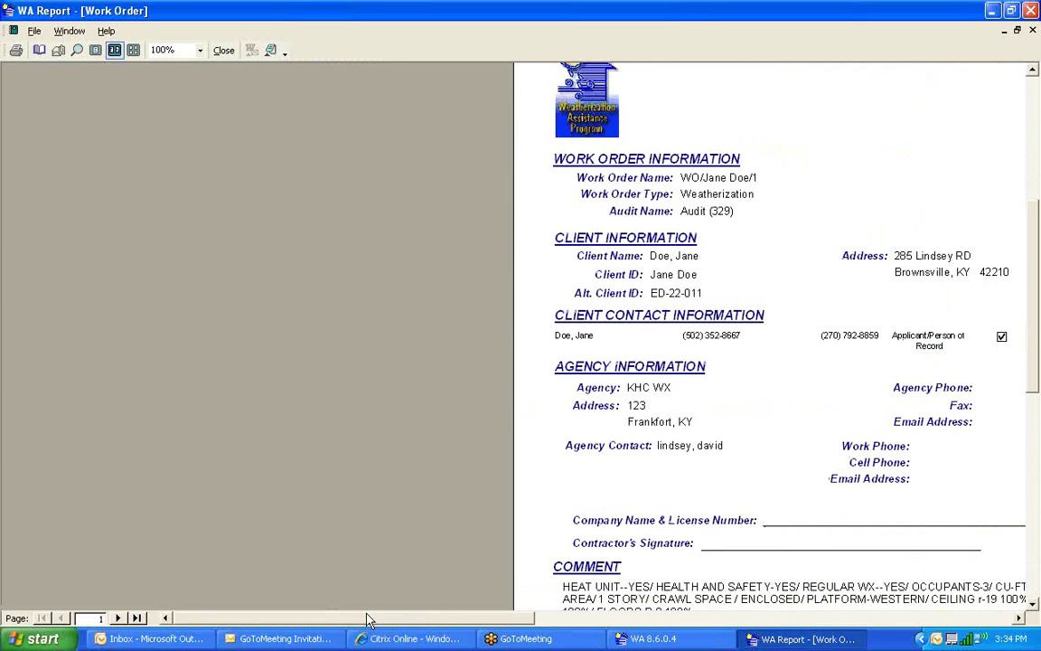
Examine the estimated and actual costs from the Infiltration Redctn measure through the Smart Thermostat measure in the Work Order report.
left_click(376, 543)
scroll(376, 542, "down", 1)
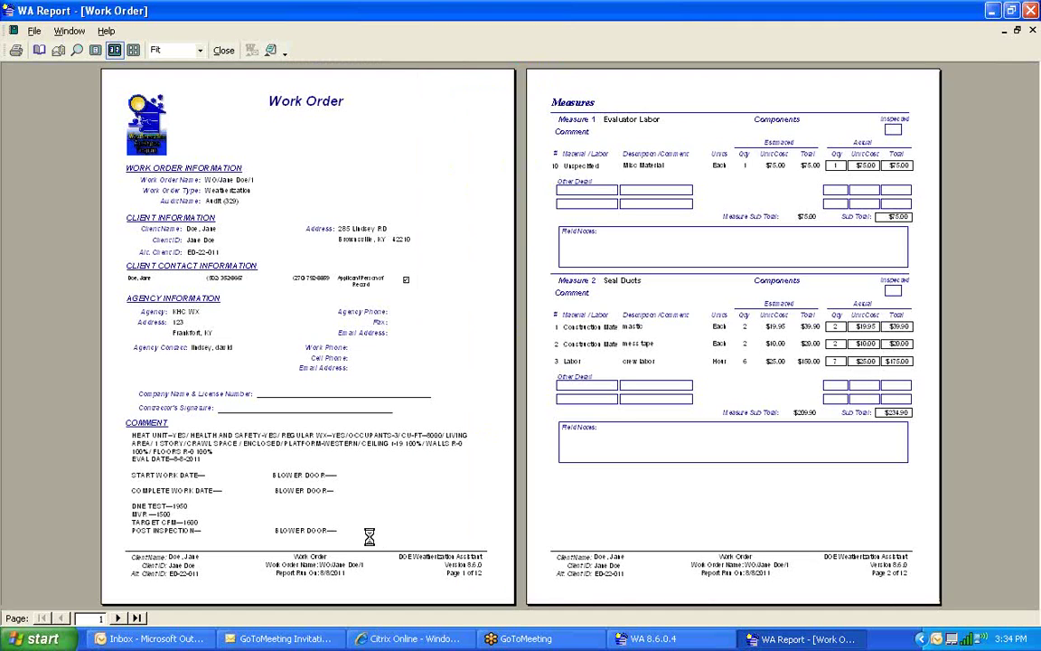
left_click(376, 542)
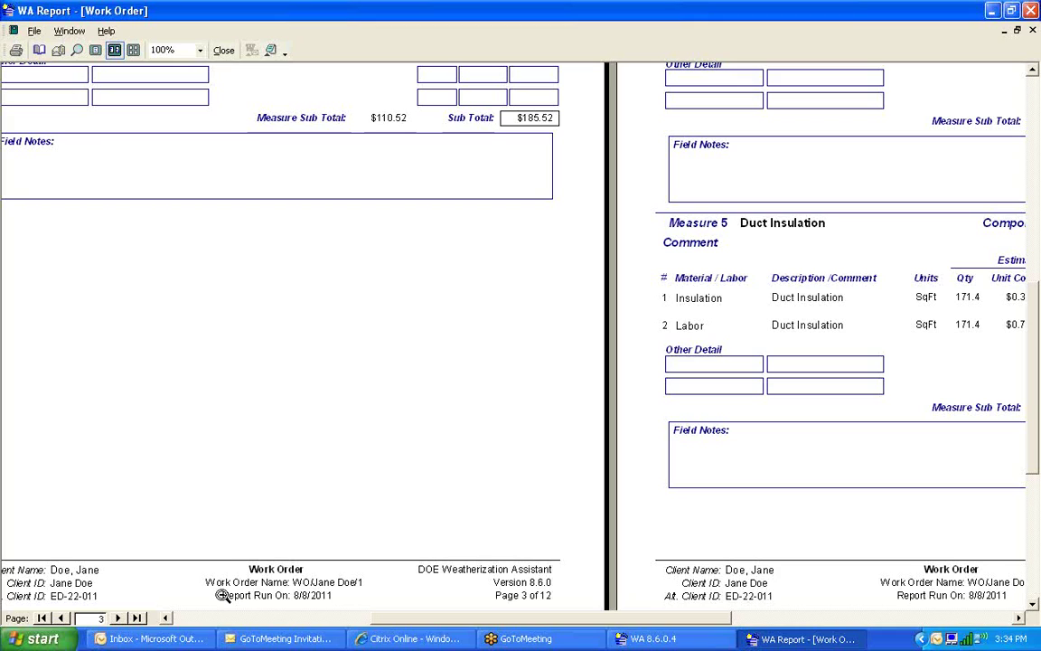
scroll(280, 549, "down", 1)
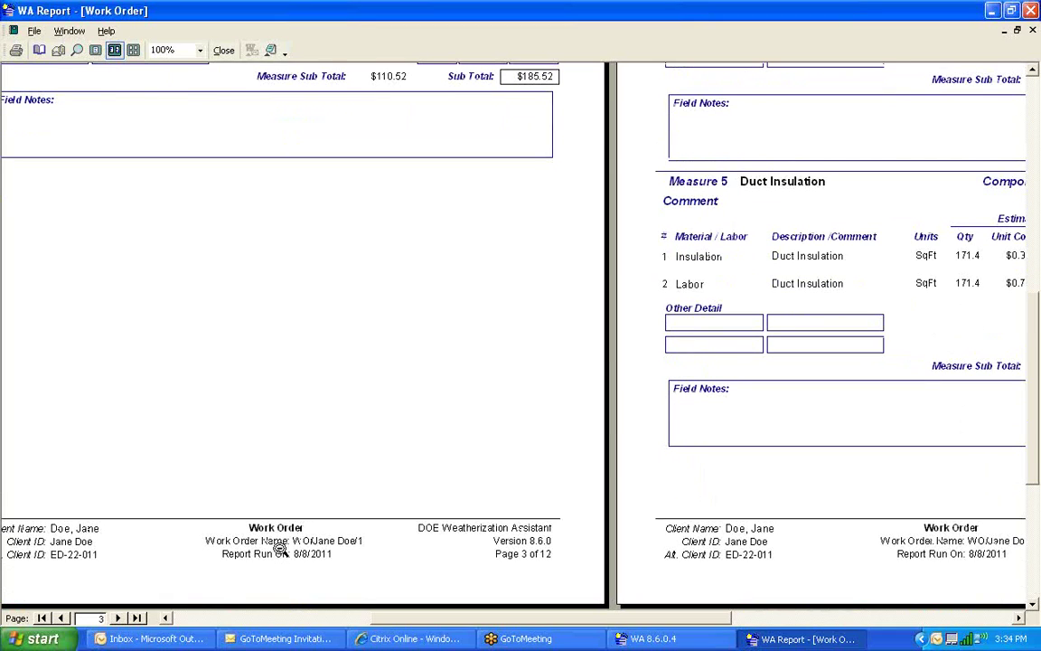
scroll(280, 549, "up", 7)
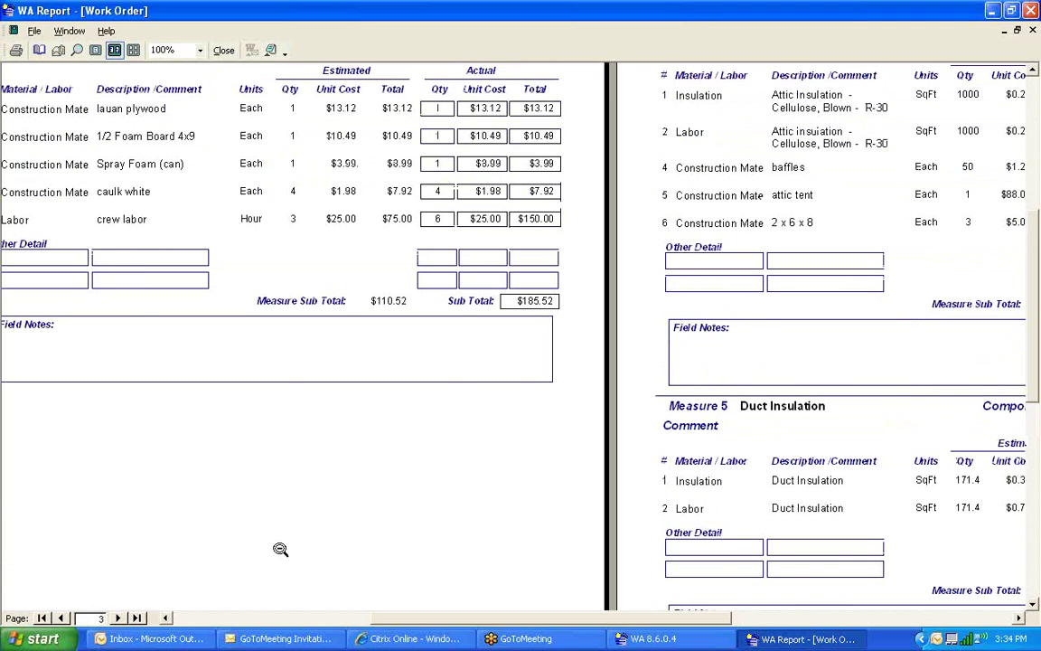
scroll(280, 549, "left", 2)
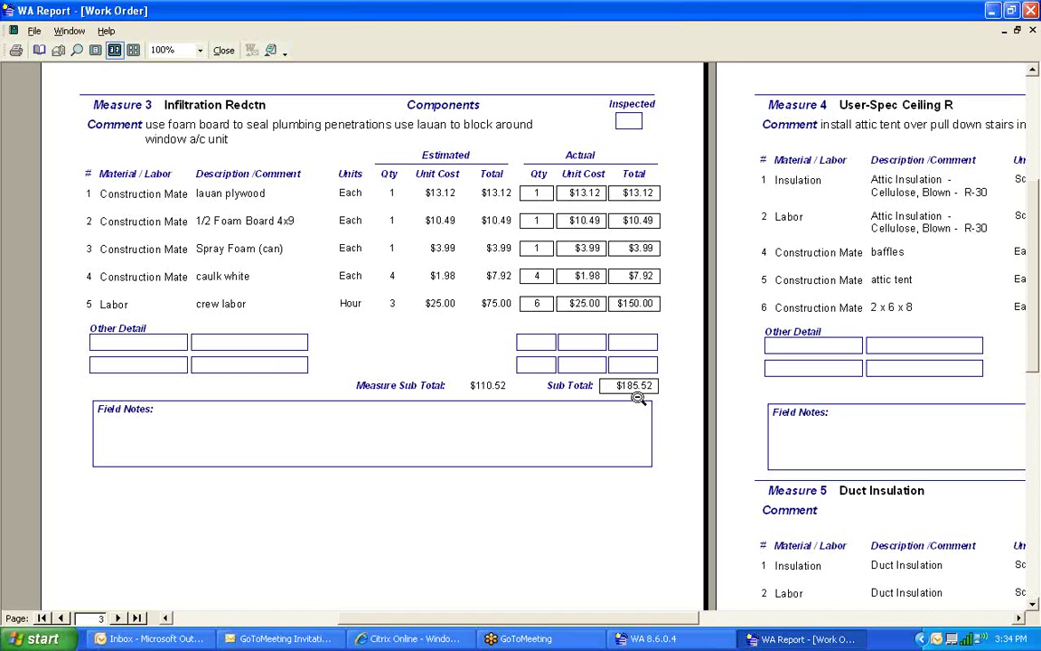
scroll(638, 398, "right", 5)
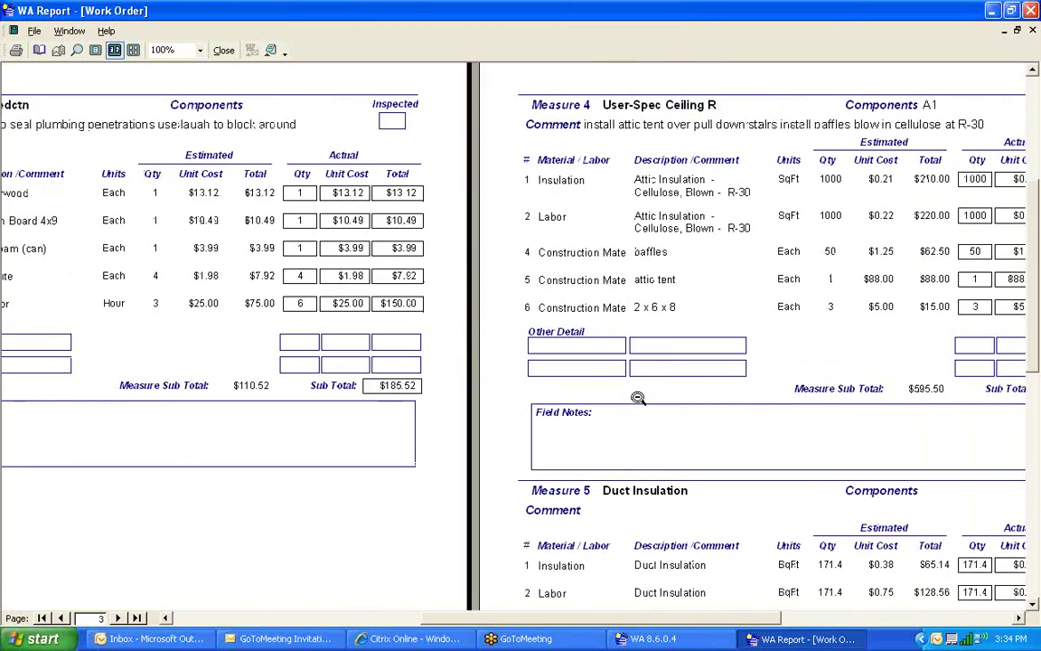
scroll(638, 398, "right", 4)
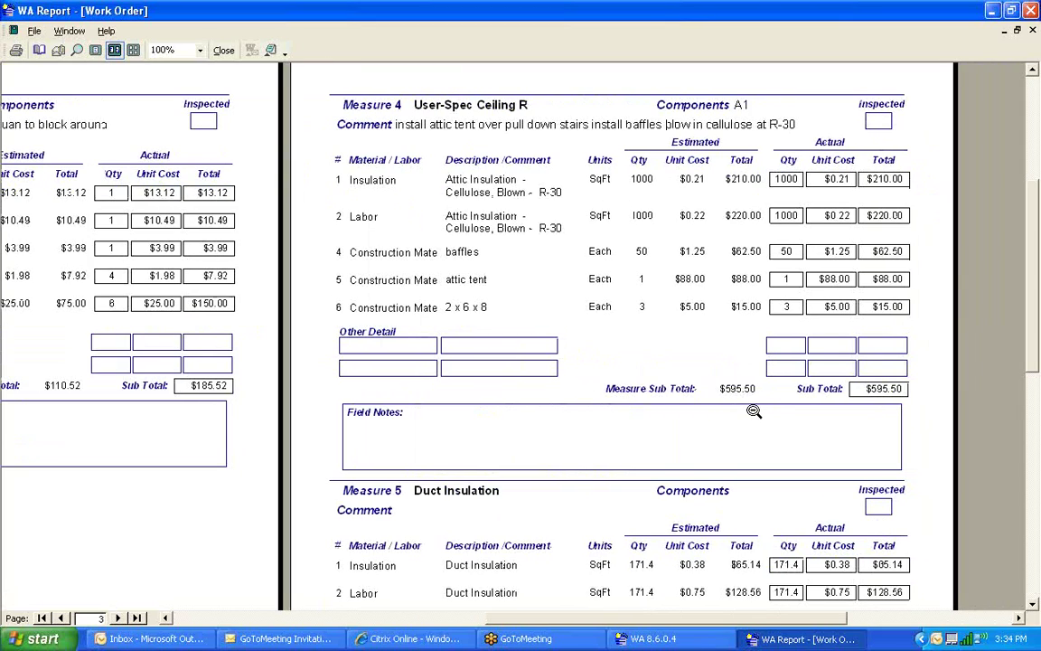
scroll(754, 411, "down", 4)
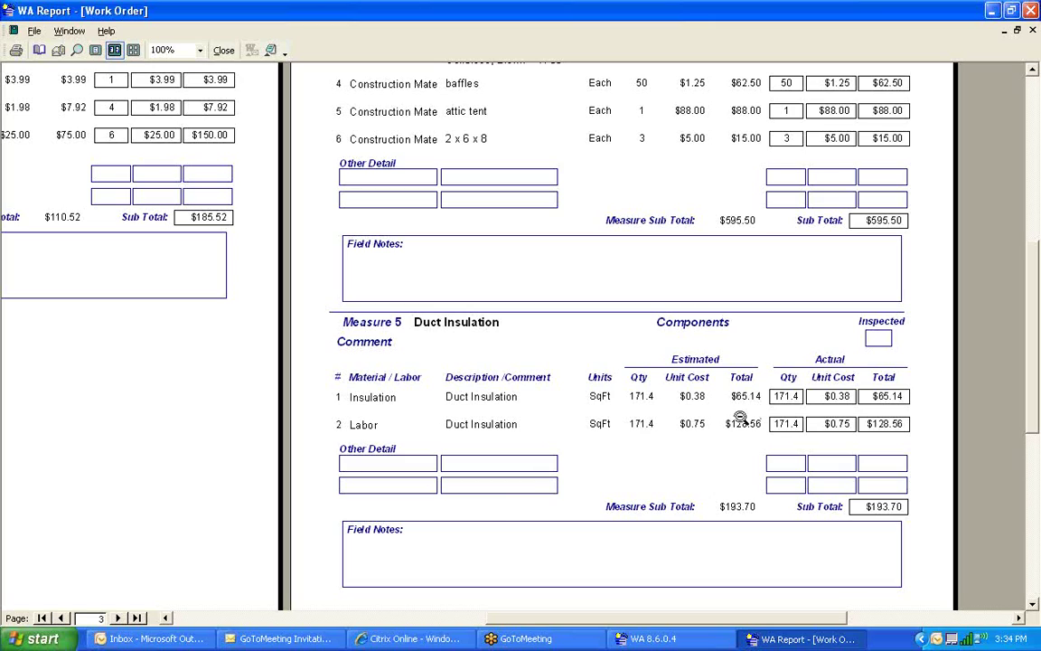
double_click(118, 618)
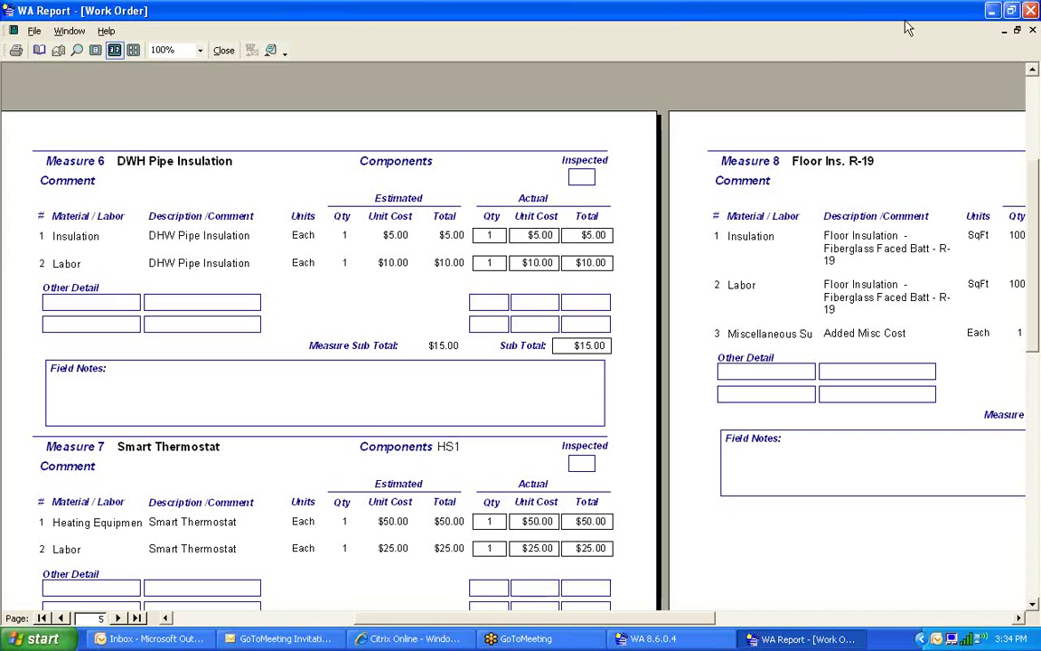
Close the Work Order report and the work order, and return to the client's general information.
left_click(1033, 30)
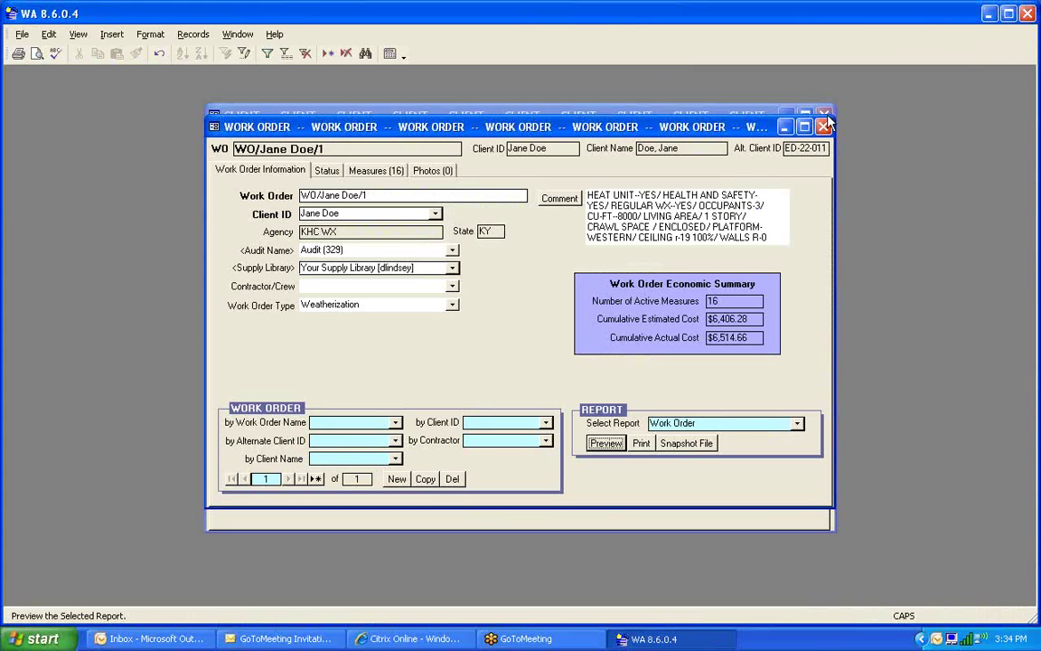
left_click(824, 128)
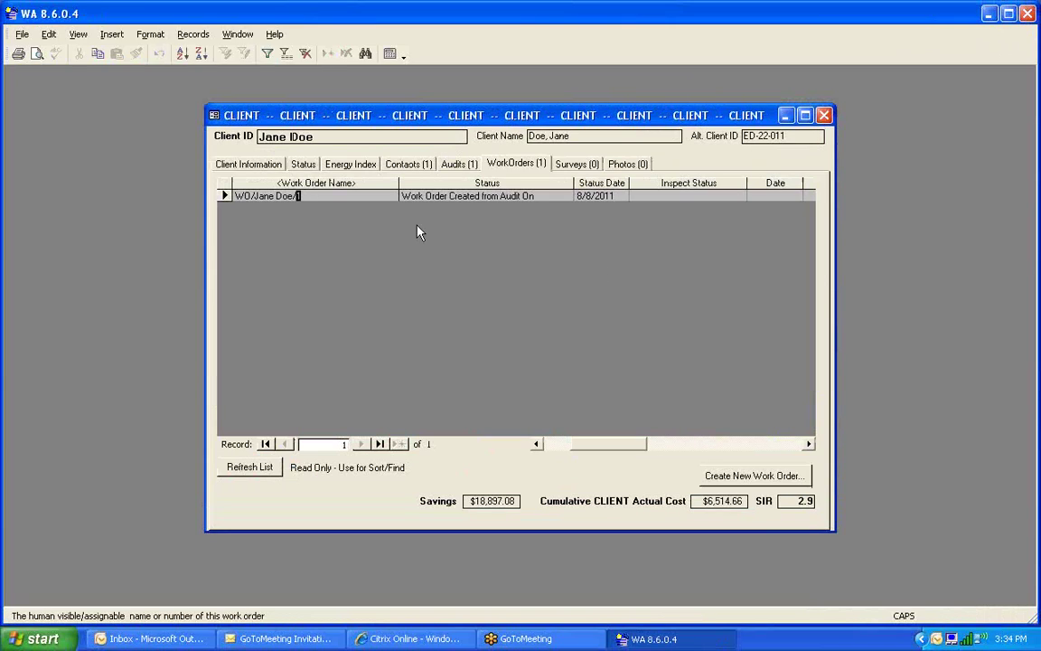
left_click(252, 167)
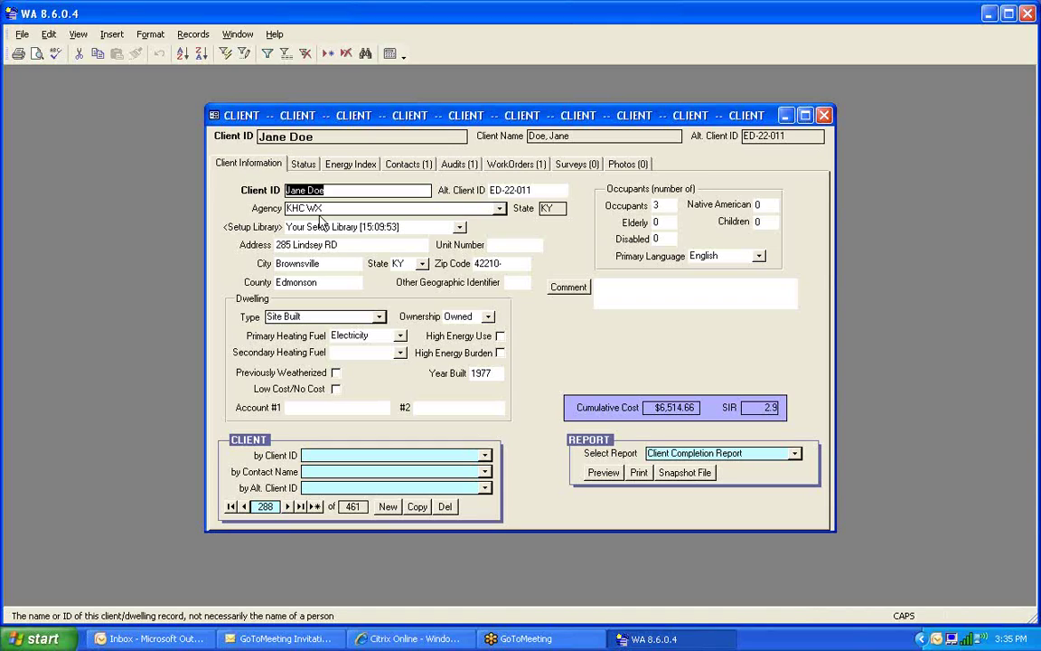
Preview the Client Completion Report and examine its work history and the actual material and labor costs per measure.
left_click(603, 480)
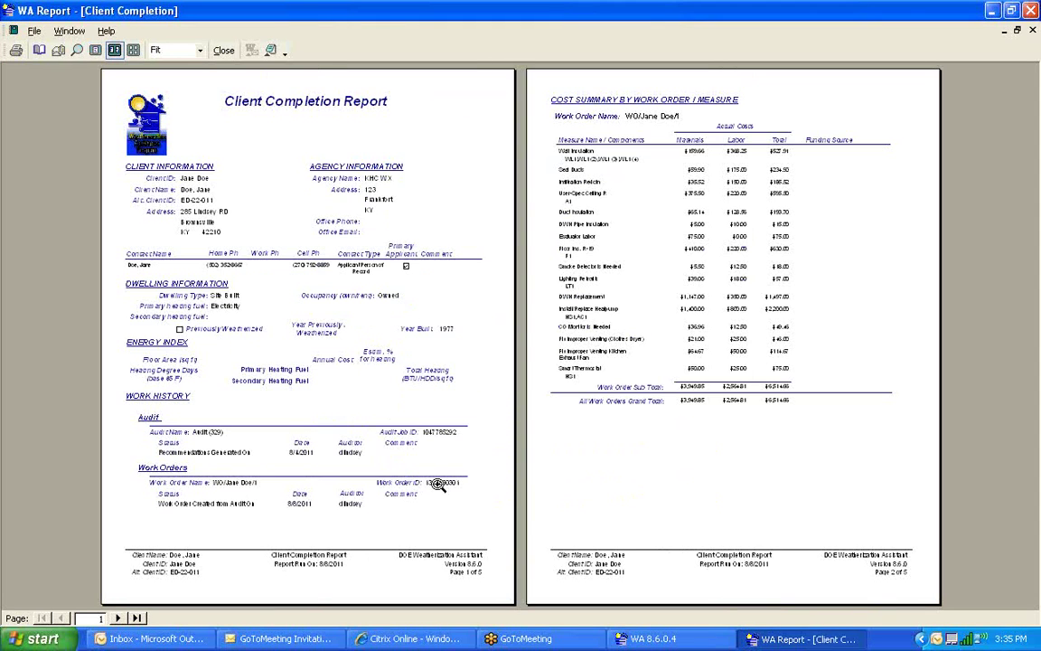
left_click(437, 479)
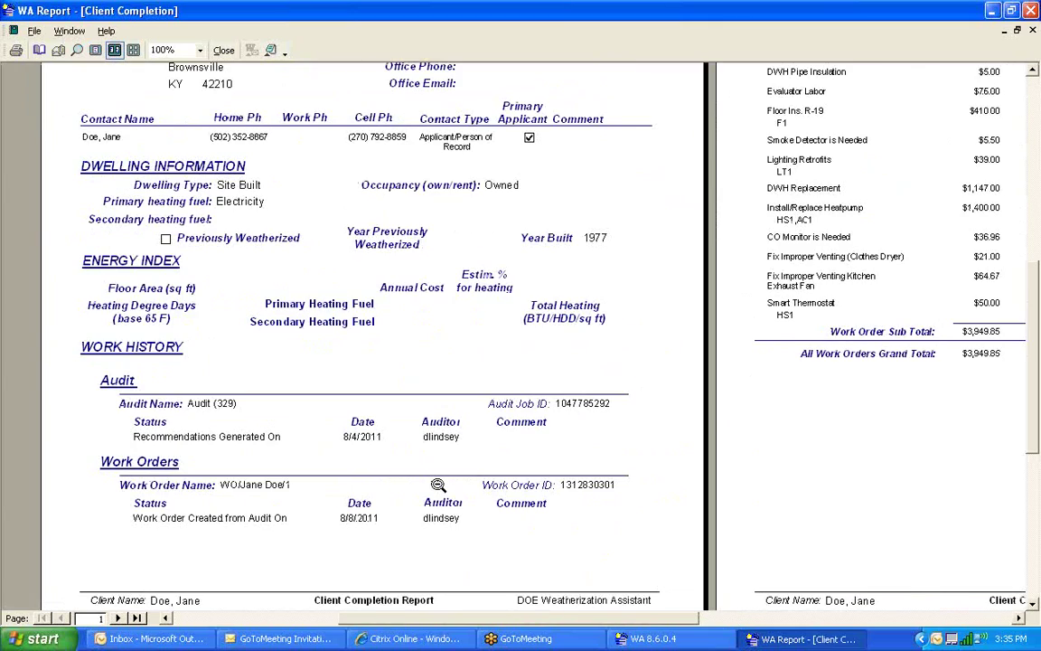
scroll(437, 485, "up", 2)
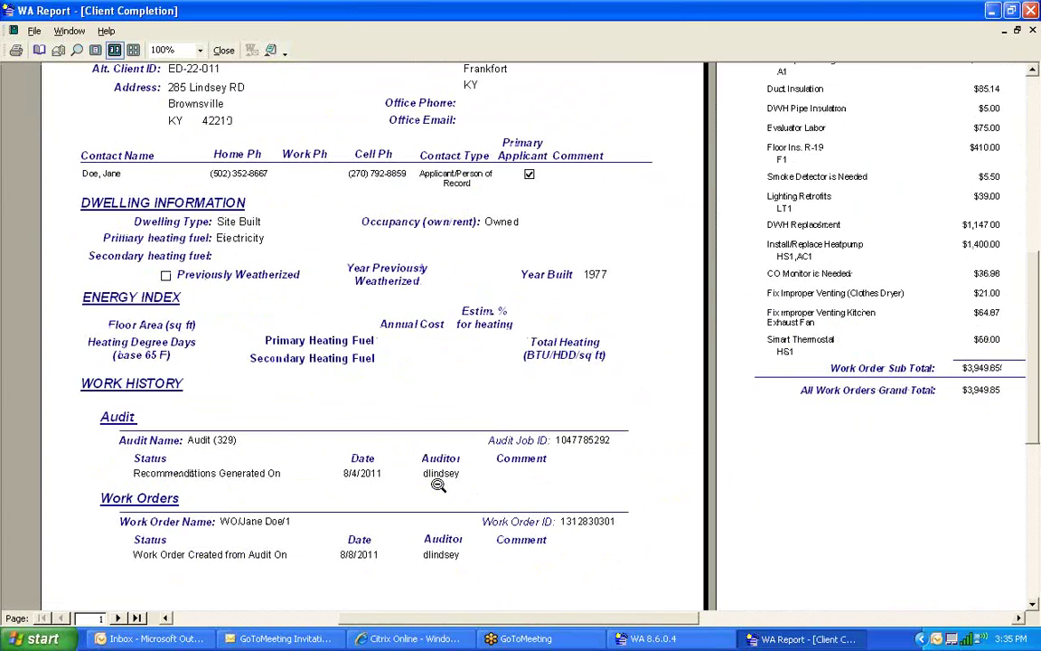
scroll(438, 485, "down", 2)
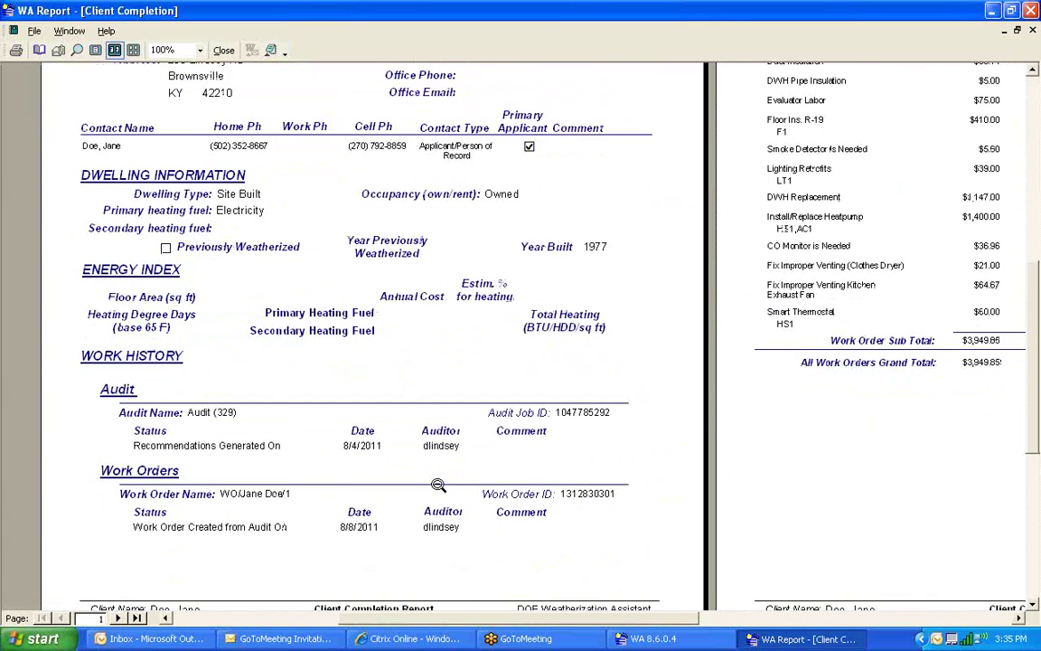
scroll(438, 485, "right", 10)
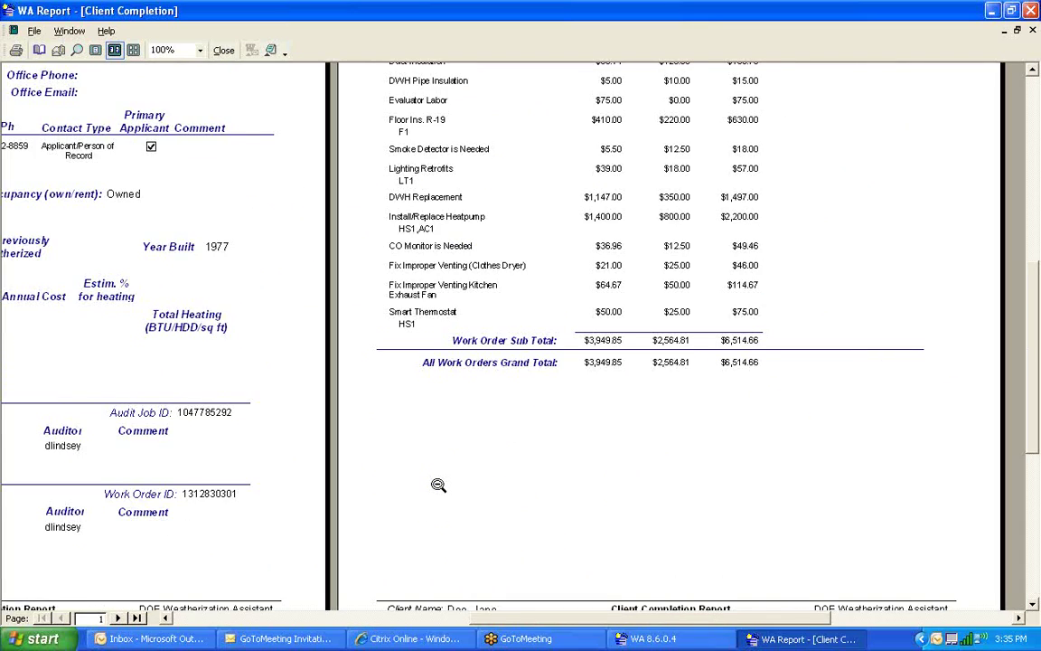
scroll(438, 485, "up", 3)
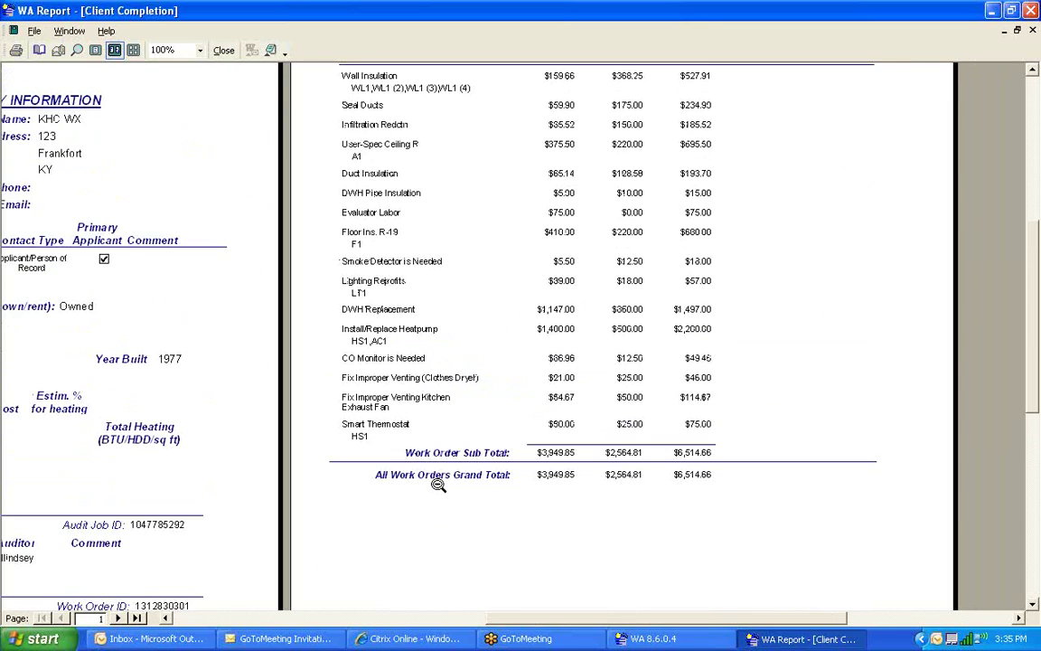
scroll(437, 486, "up", 2)
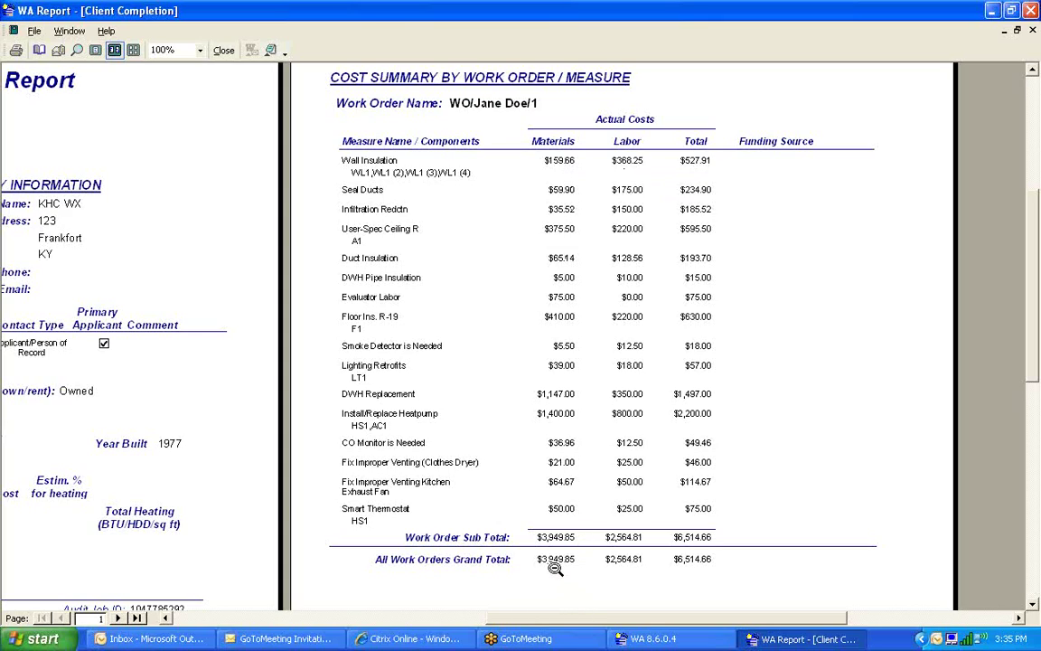
Examine the energy savings, total cost and actual SIR by measure type in the report's economics summary.
left_click(698, 577)
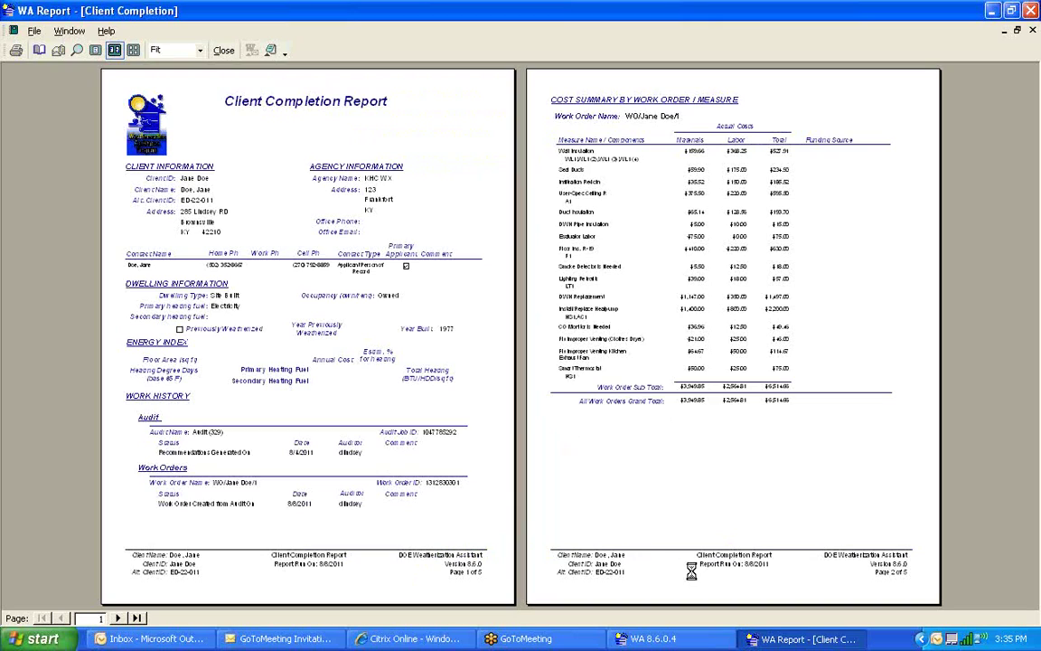
scroll(442, 443, "down", 1)
left_click(442, 443)
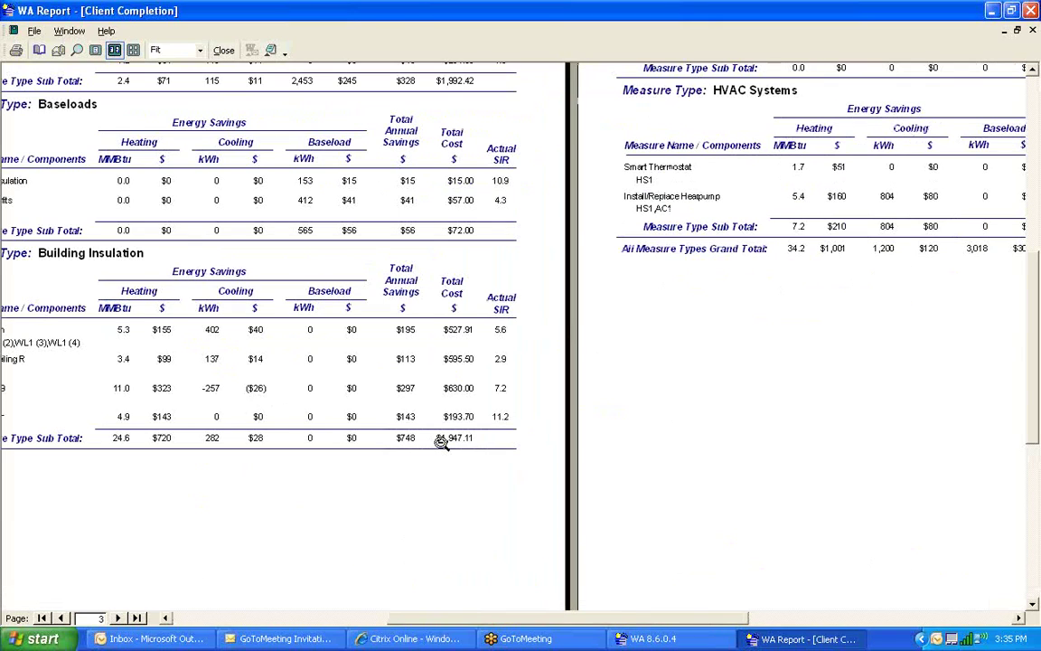
scroll(441, 442, "up", 3)
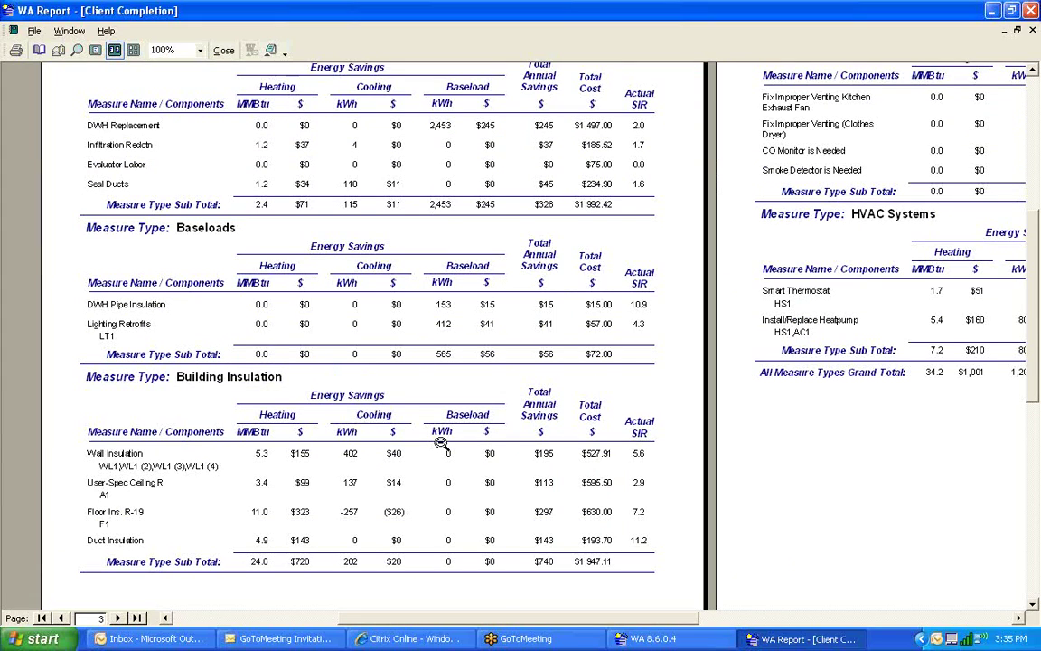
scroll(441, 442, "down", 3)
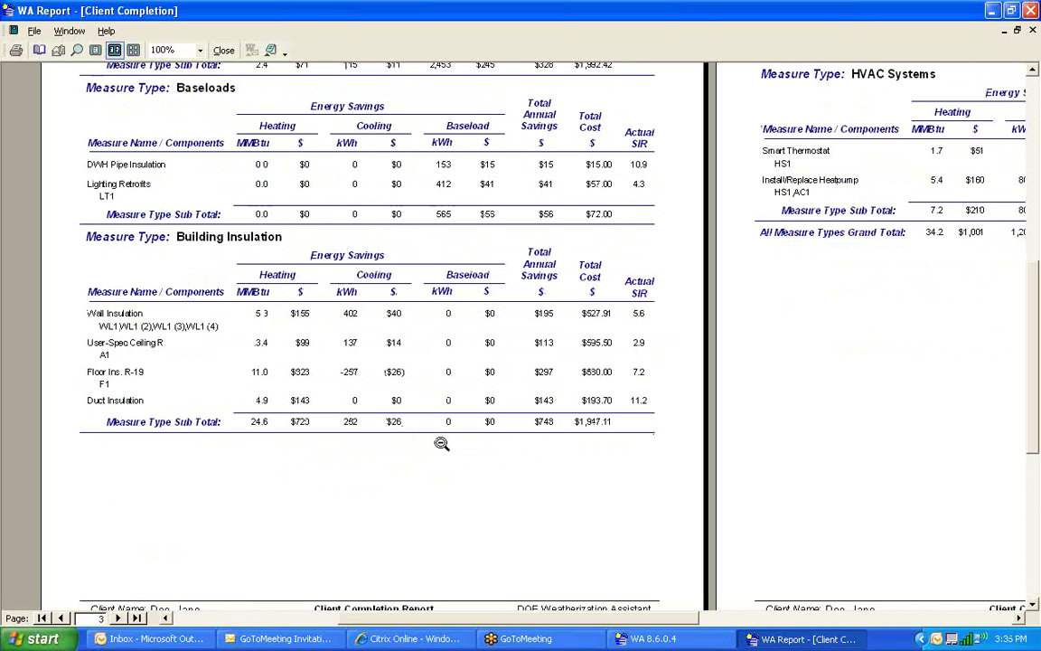
scroll(441, 443, "right", 5)
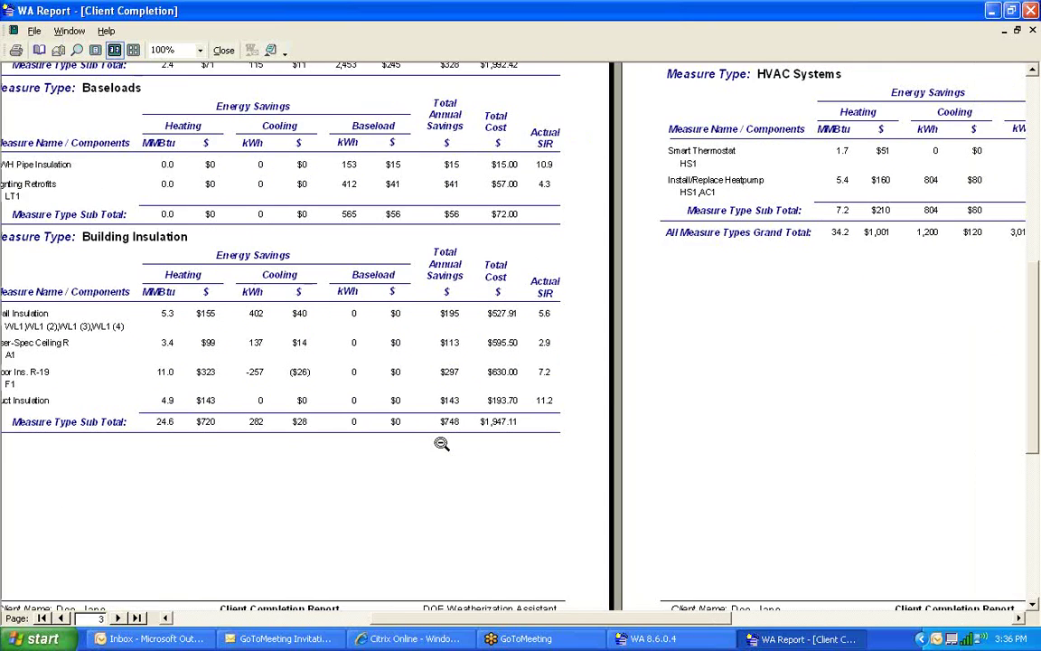
scroll(441, 443, "up", 1)
scroll(441, 443, "up", 3)
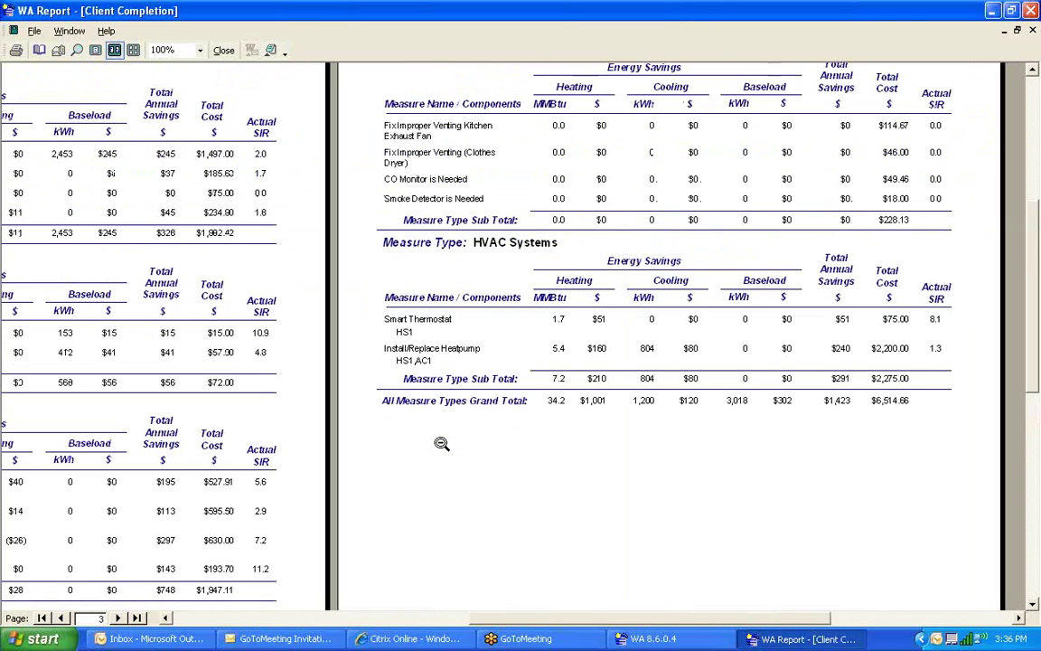
scroll(441, 443, "right", 2)
scroll(441, 443, "up", 2)
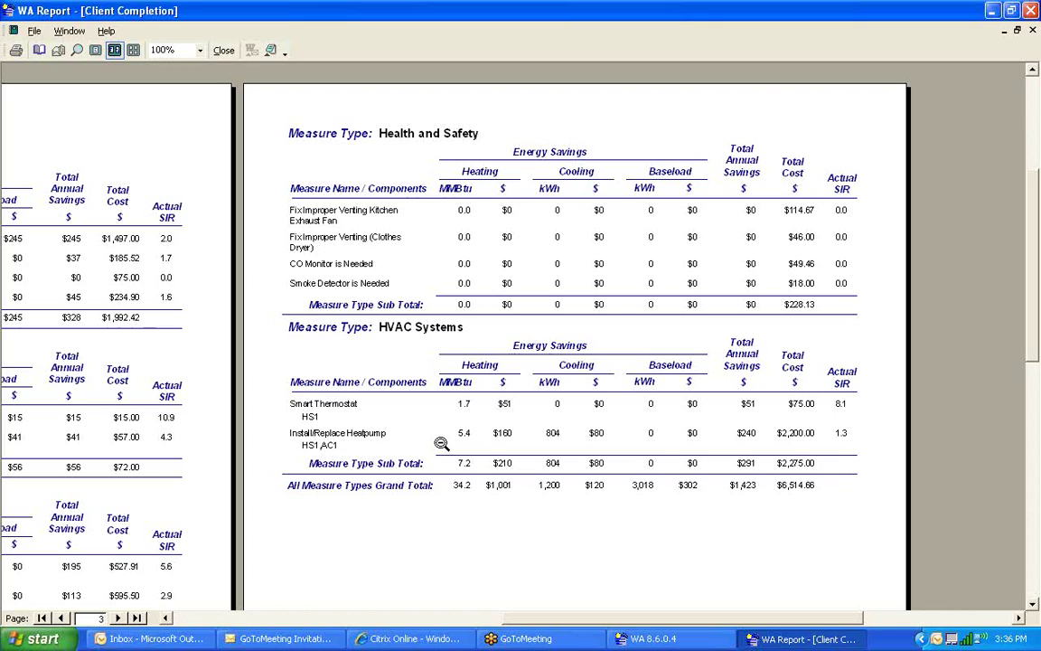
Check the cost summary by funding source, and close the Client Completion Report and the client record.
left_click(440, 442)
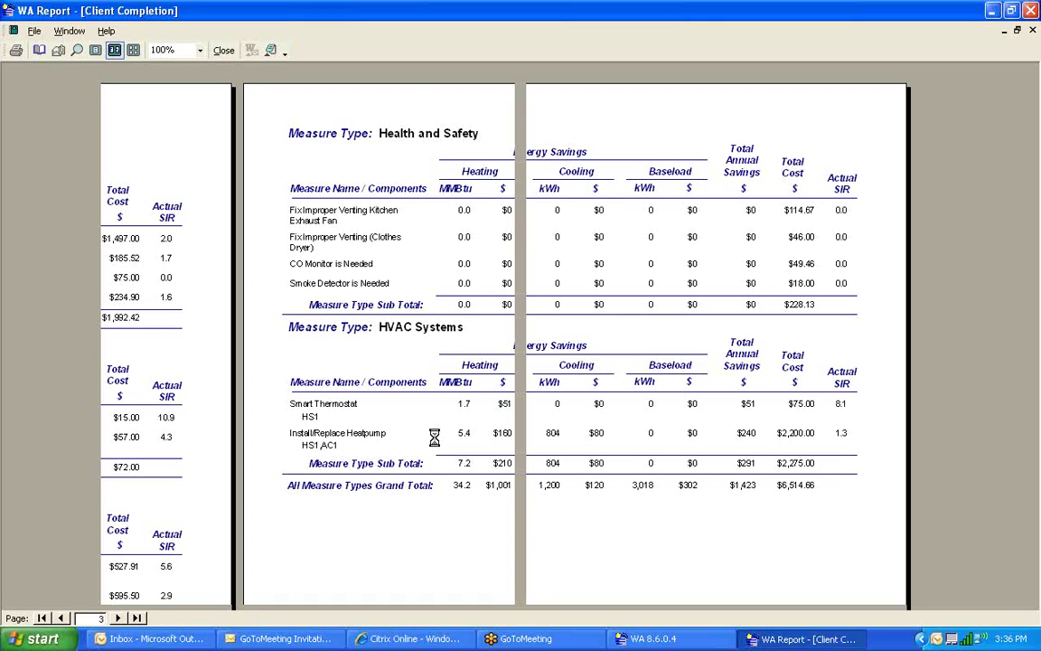
left_click(441, 443)
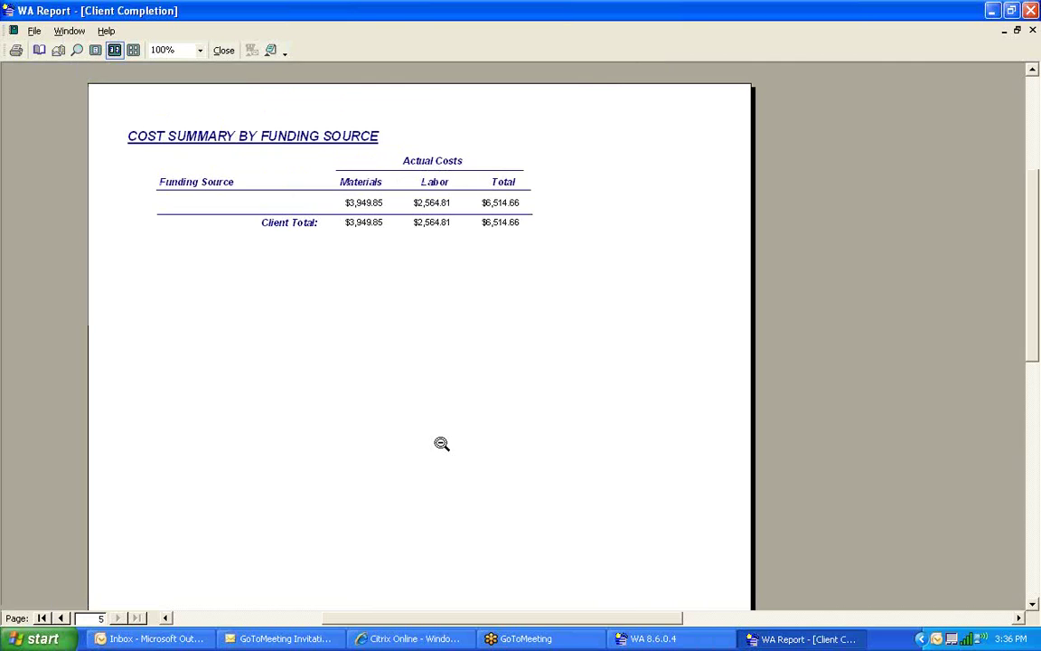
left_click(441, 443)
scroll(442, 443, "up", 1)
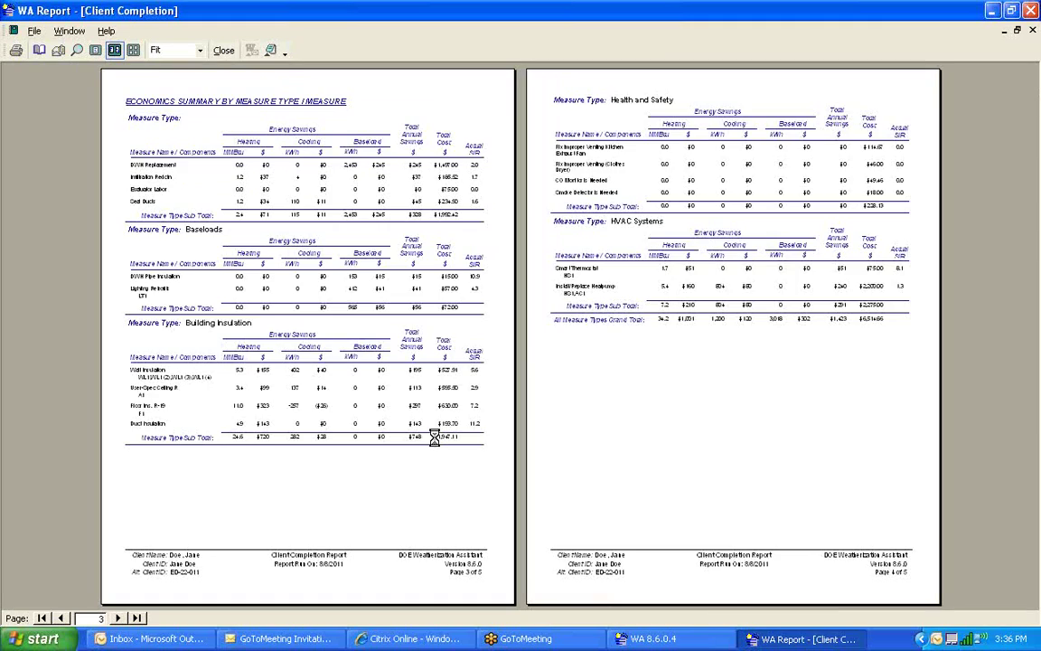
scroll(434, 437, "up", 1)
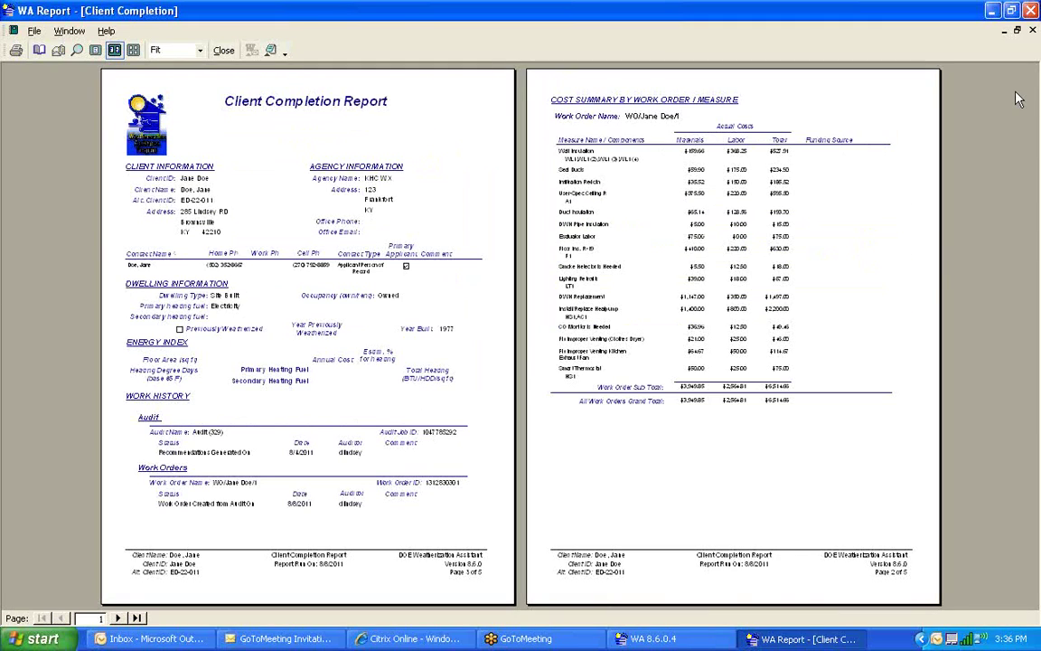
left_click(1032, 30)
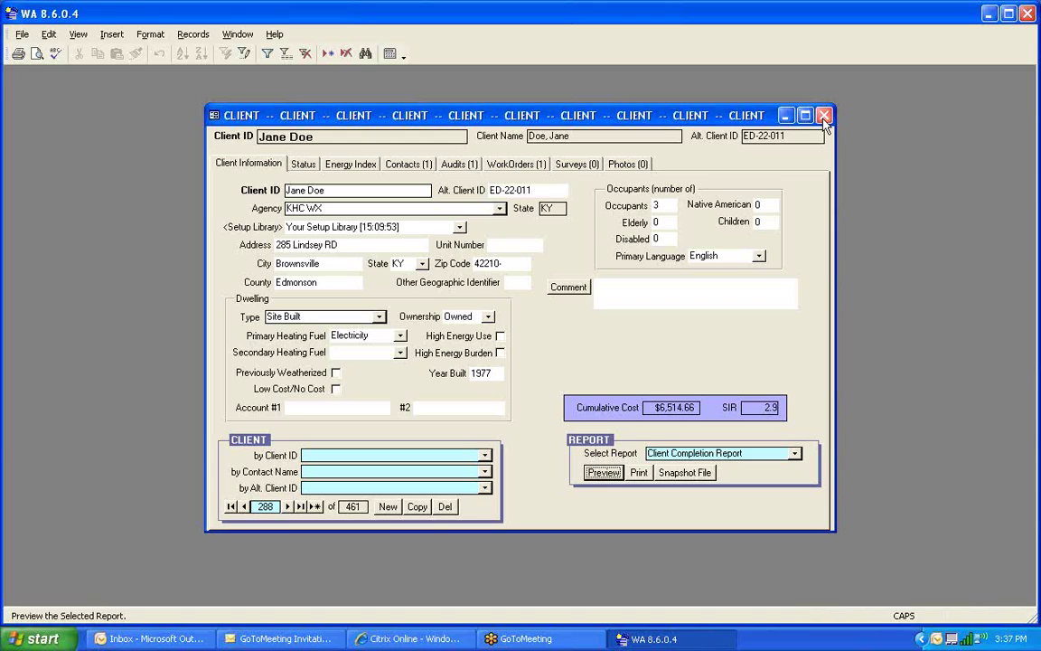
left_click(823, 116)
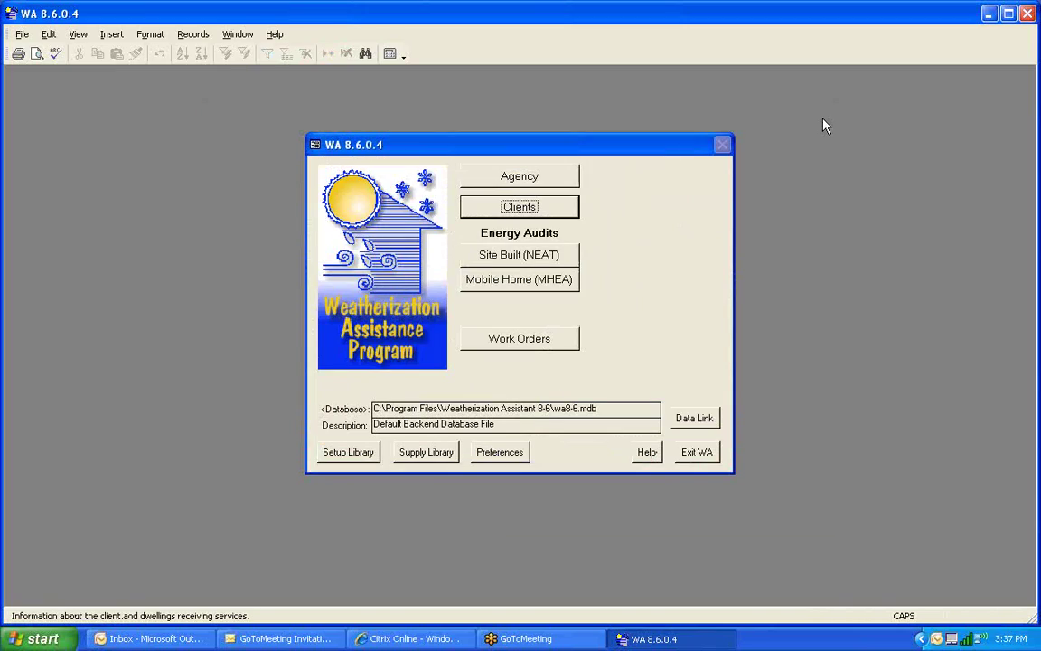